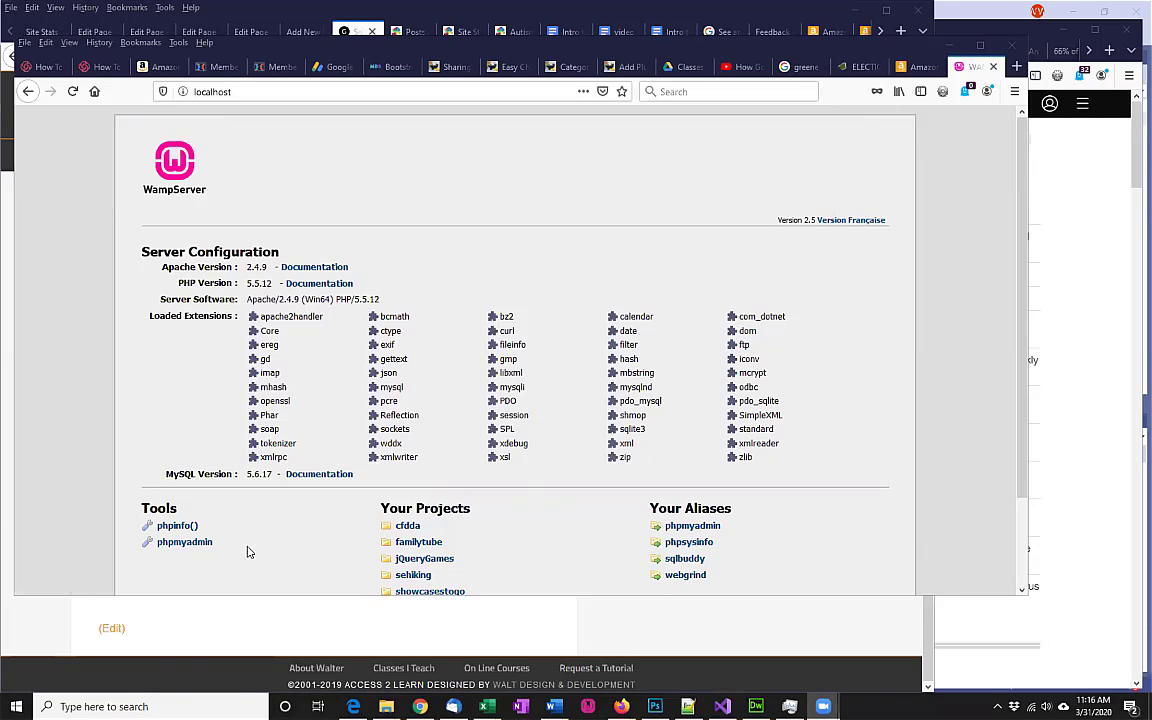
Step: Open phpMyAdmin from the WampServer page and create a database named senior_project
{"action": "left_click", "coordinate": [185, 542]}
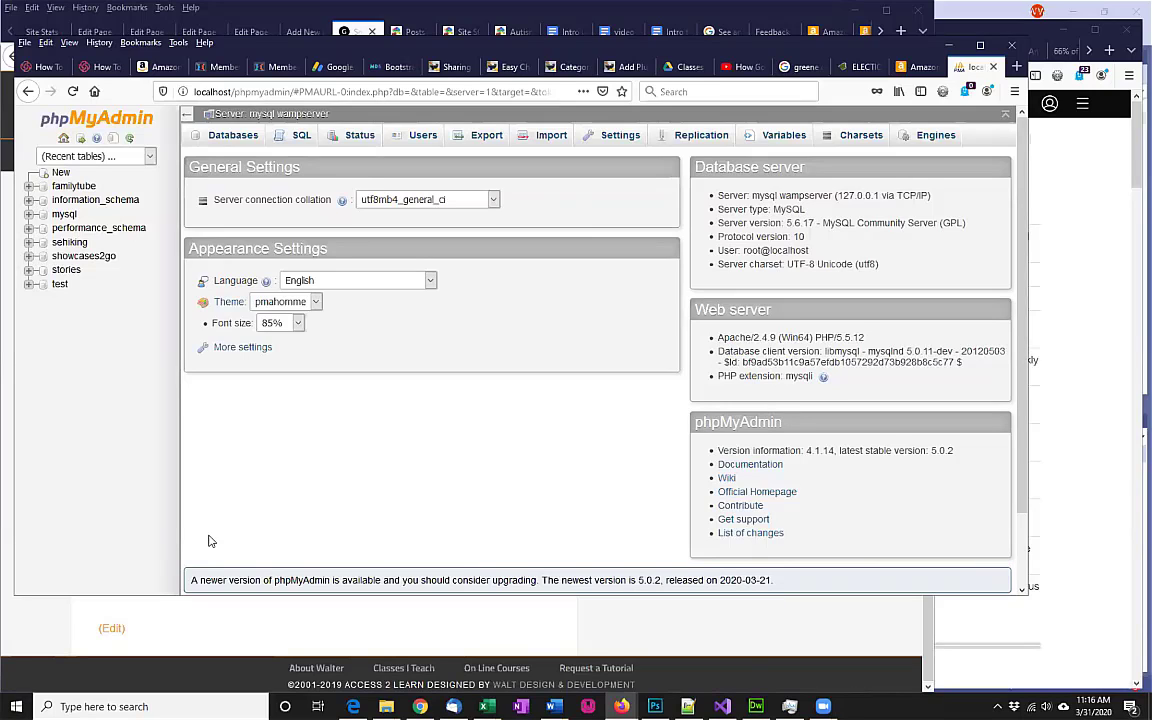
{"action": "left_click", "coordinate": [60, 173]}
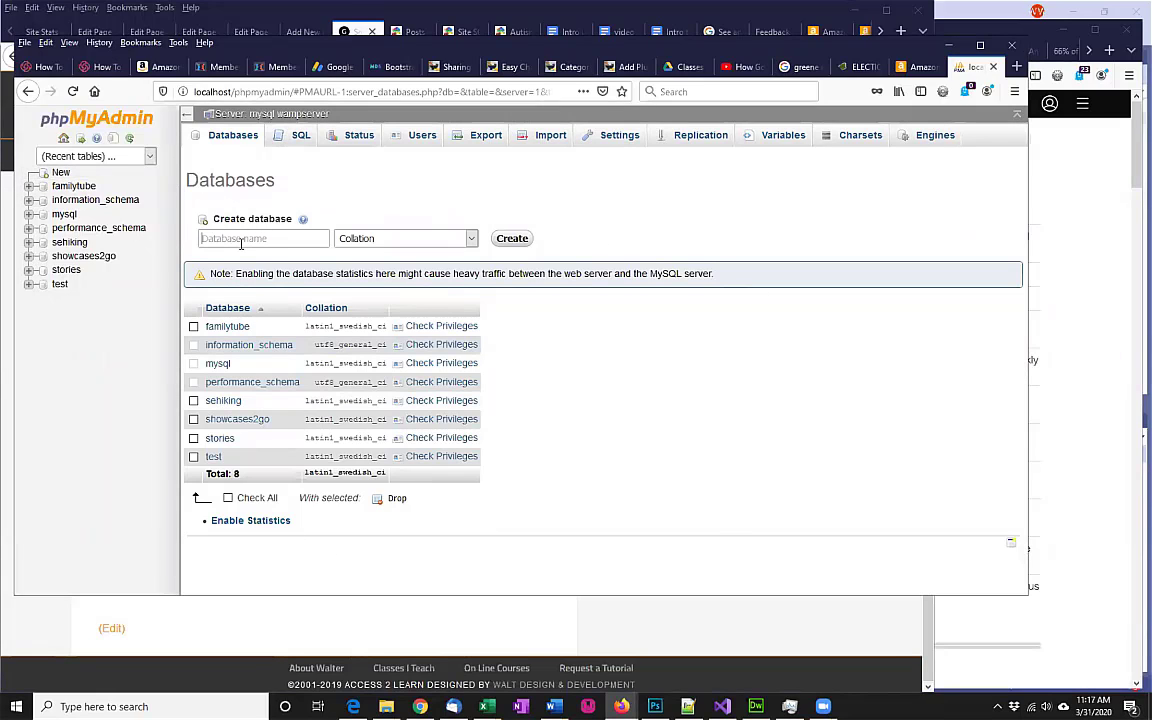
{"action": "left_click", "coordinate": [240, 242]}
{"action": "type", "text": "sen"}
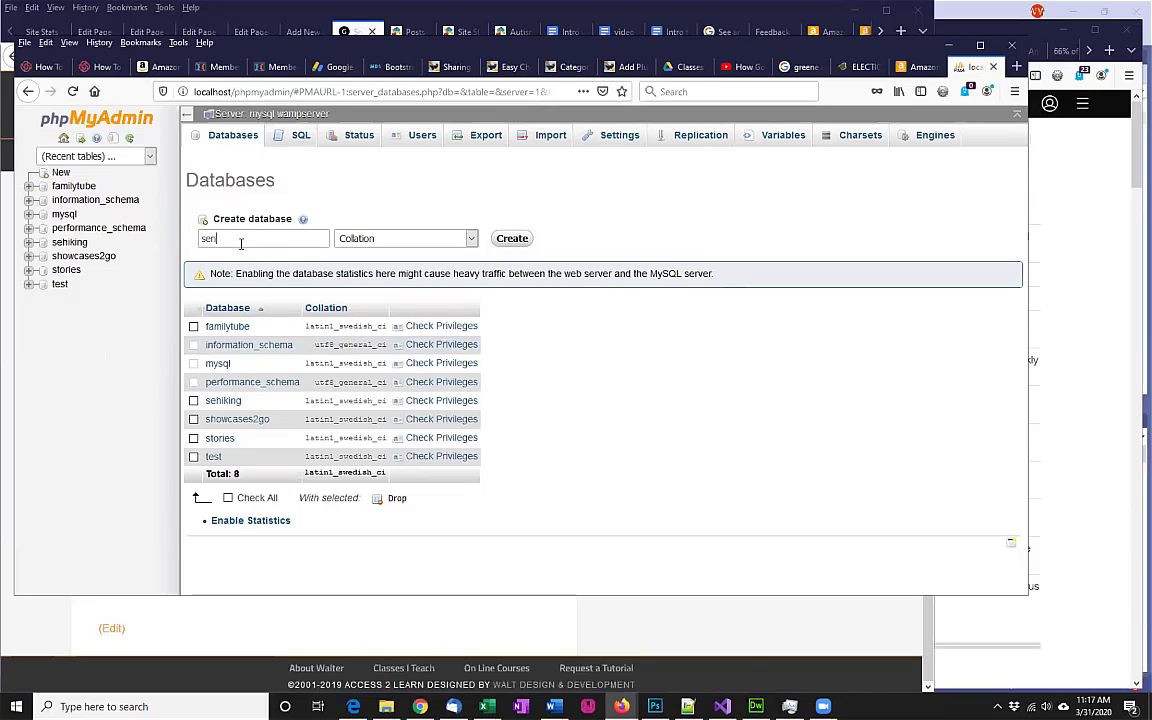
{"action": "type", "text": "ior_project"}
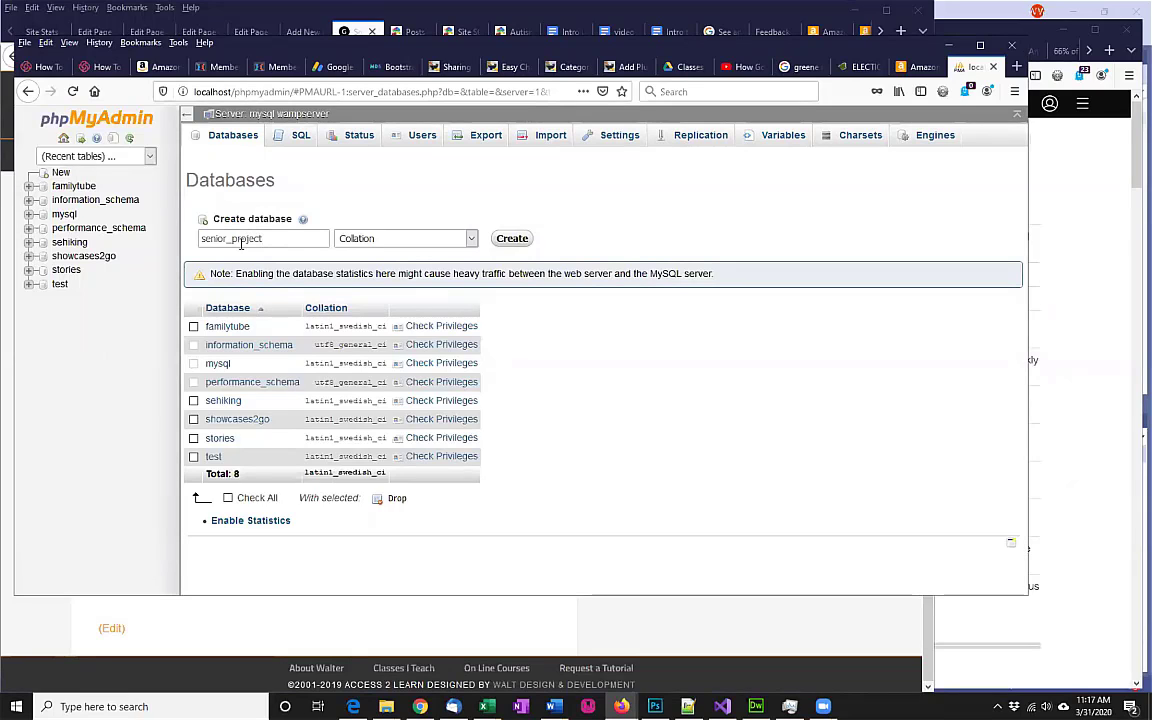
{"action": "left_click", "coordinate": [511, 238]}
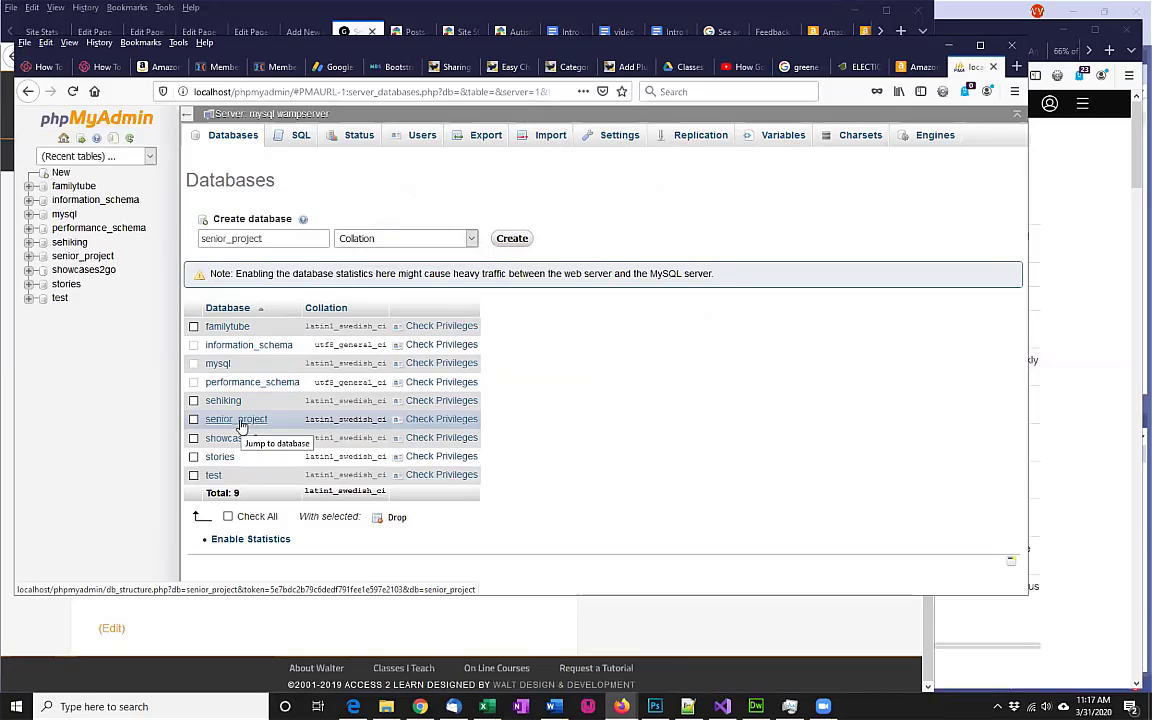
Step: View the user privileges for the senior_project database and open its structure page
{"action": "left_click", "coordinate": [457, 423]}
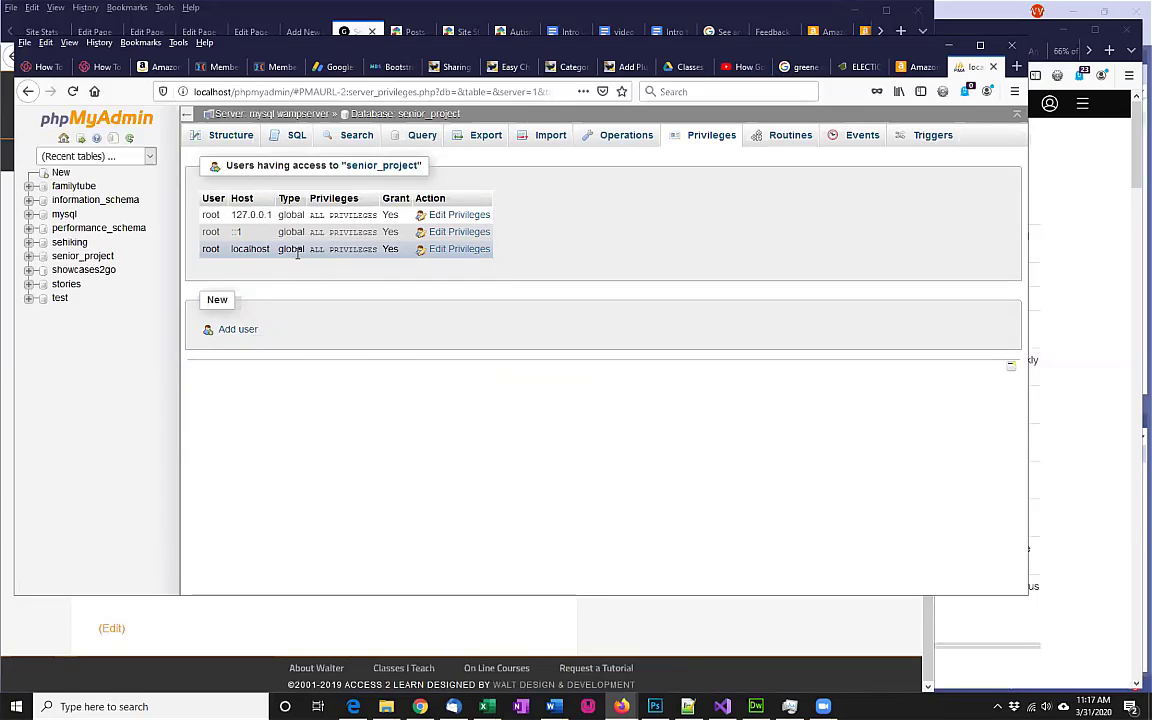
{"action": "left_click", "coordinate": [228, 135]}
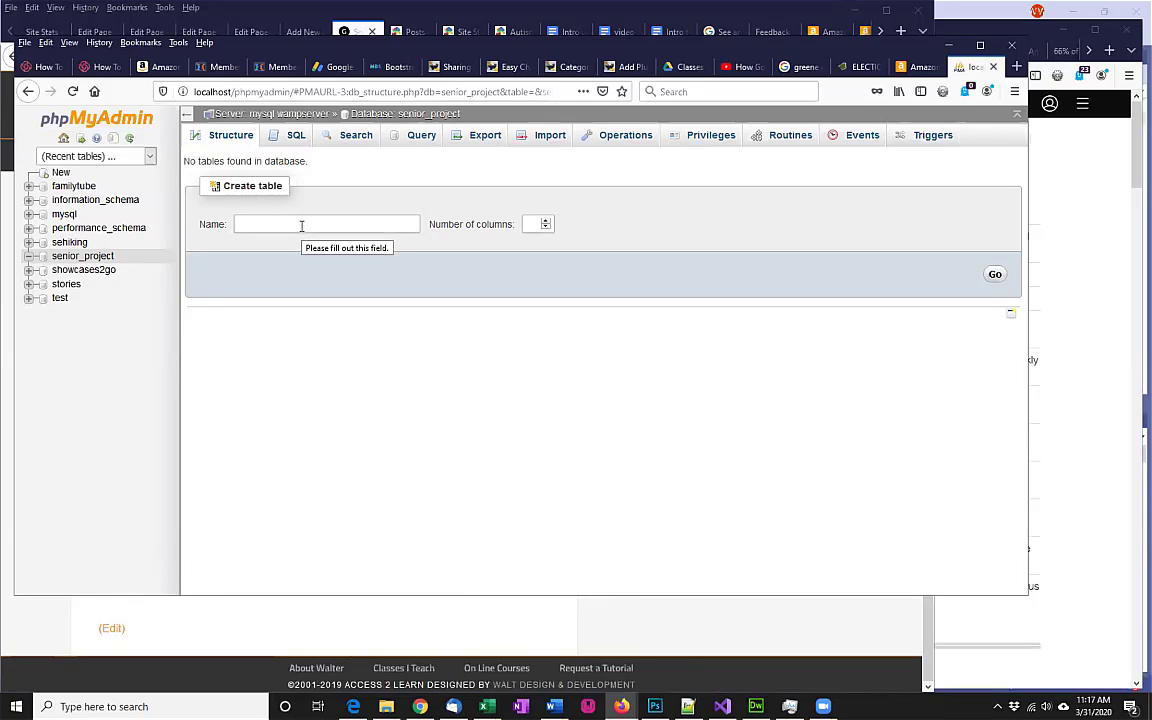
Step: Switch to the webmail inbox in Chrome and open Database Outline.docx from the "Senior Project Database Outline" message
{"action": "left_click", "coordinate": [420, 706]}
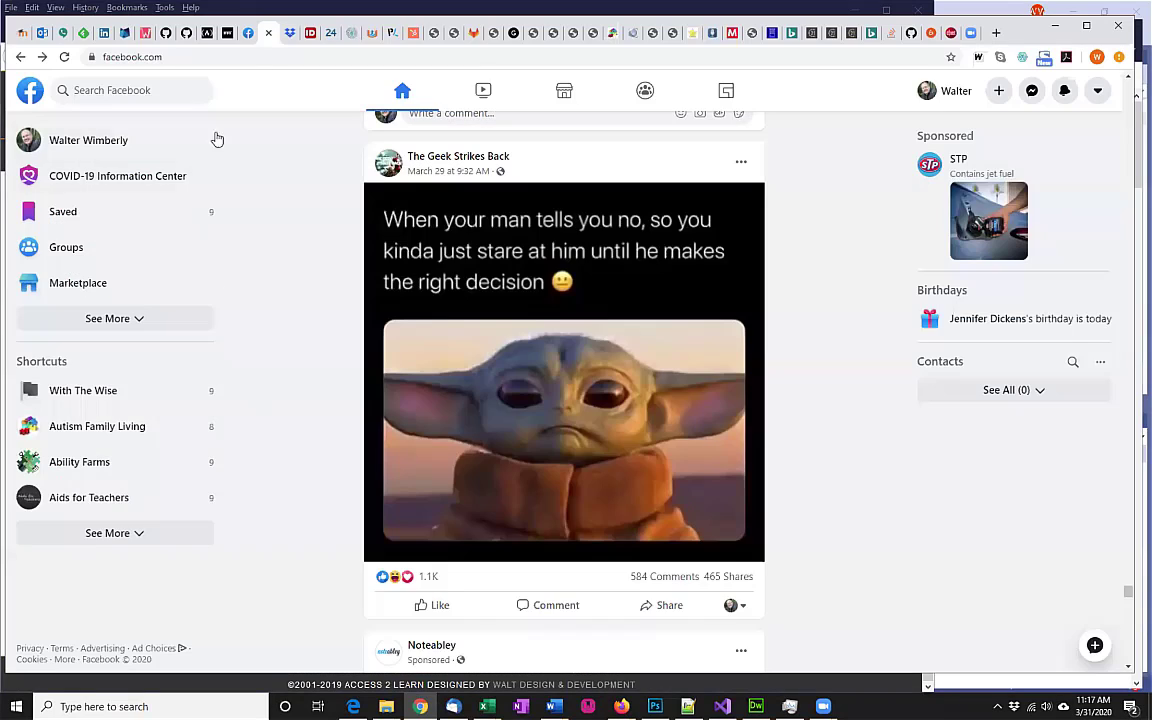
{"action": "left_click", "coordinate": [30, 33]}
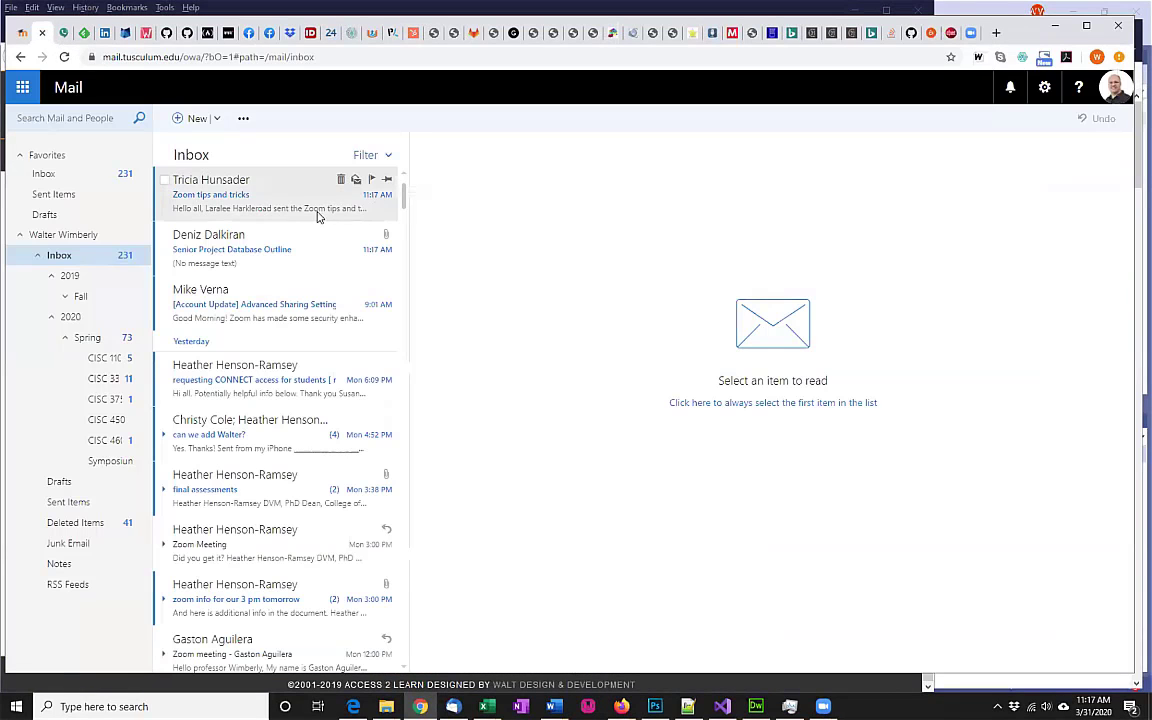
{"action": "left_click", "coordinate": [281, 269]}
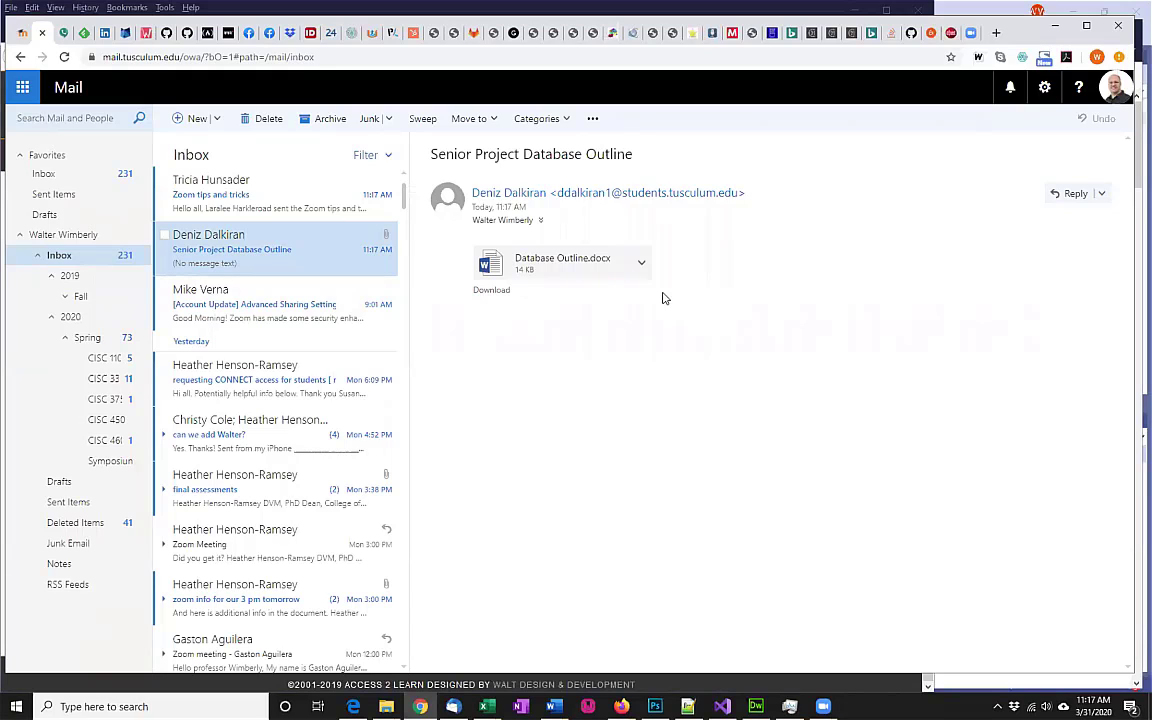
{"action": "left_click", "coordinate": [594, 273]}
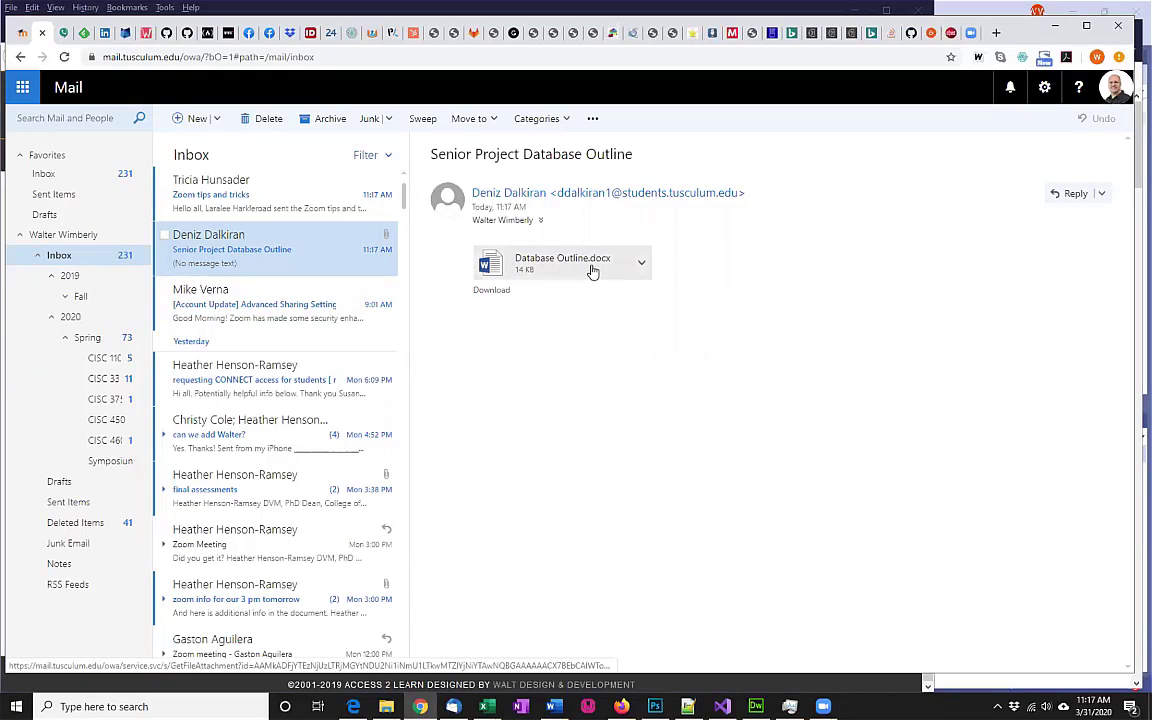
{"action": "left_click", "coordinate": [57, 656]}
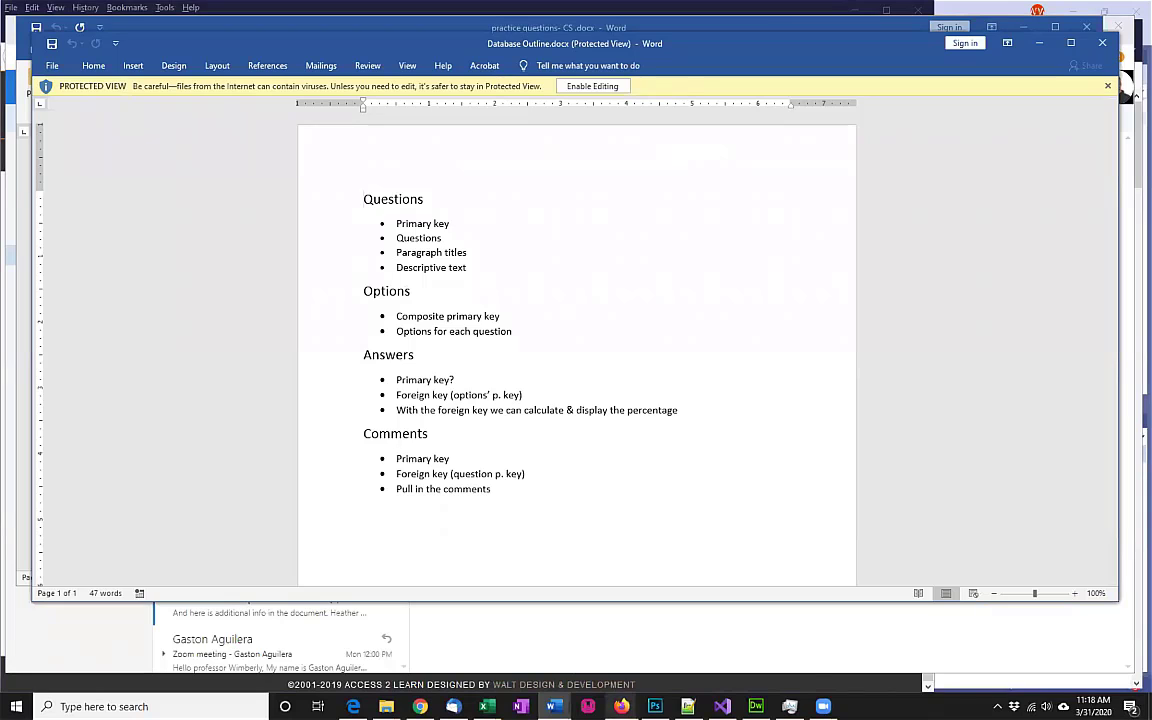
Step: Return to phpMyAdmin in Firefox and name the new senior_project table questions
{"action": "mouse_move", "coordinate": [621, 706]}
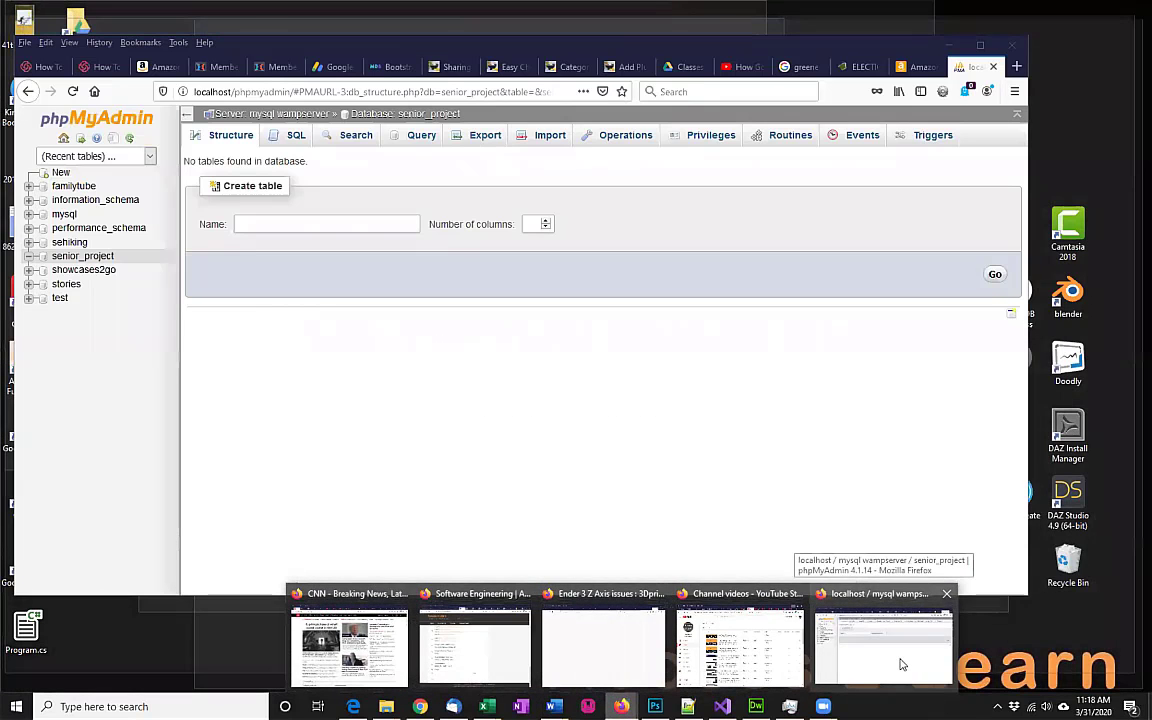
{"action": "left_click", "coordinate": [930, 656]}
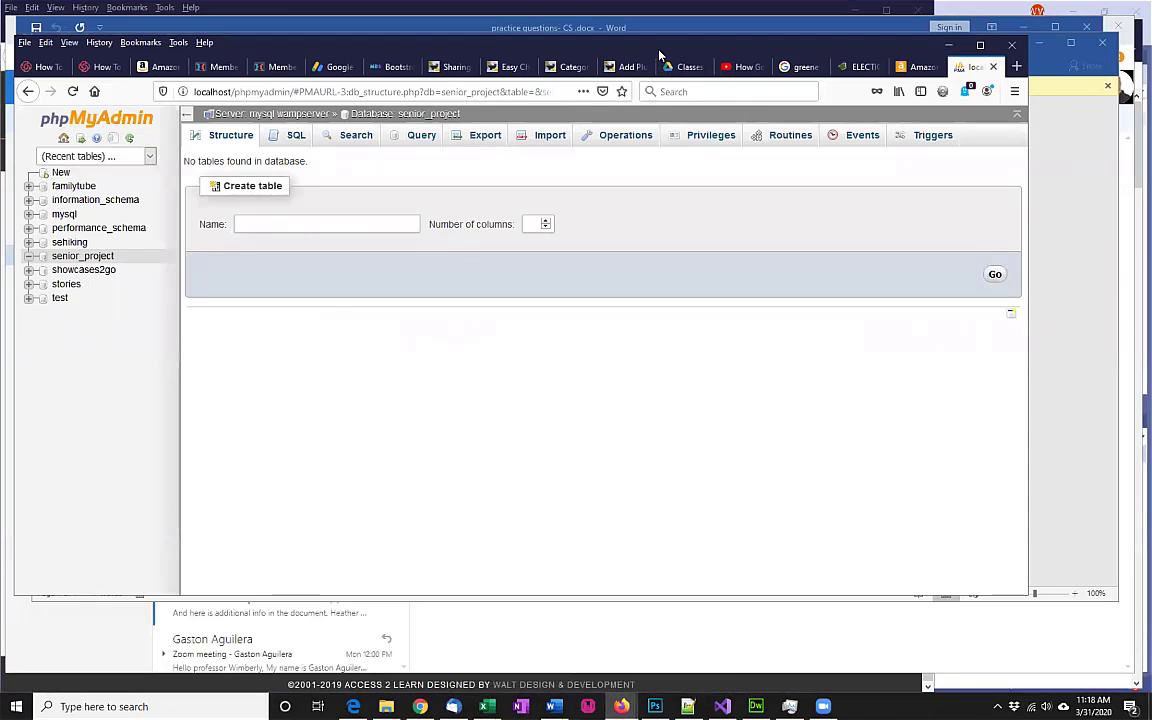
{"action": "left_click_drag", "start_coordinate": [659, 50], "coordinate": [787, 84]}
{"action": "left_click", "coordinate": [437, 261]}
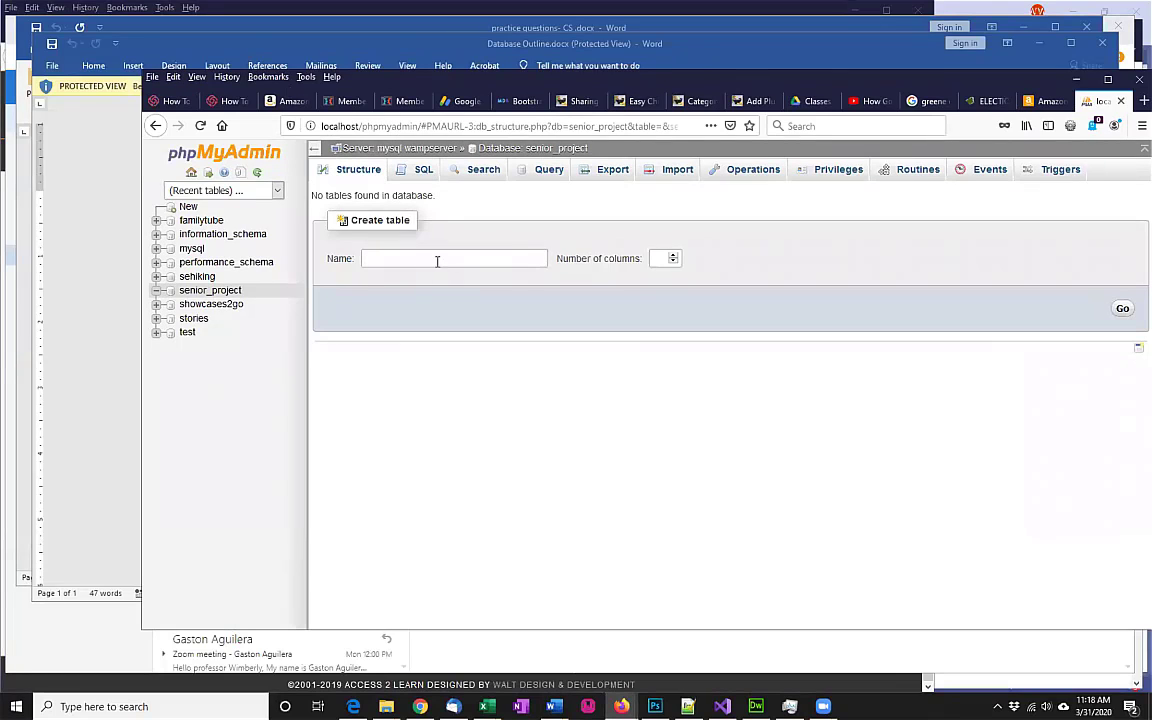
{"action": "type", "text": "questions"}
Step: Consult the Questions section of the Word outline, and start the questions table in phpMyAdmin with 4 columns
{"action": "left_click", "coordinate": [91, 386]}
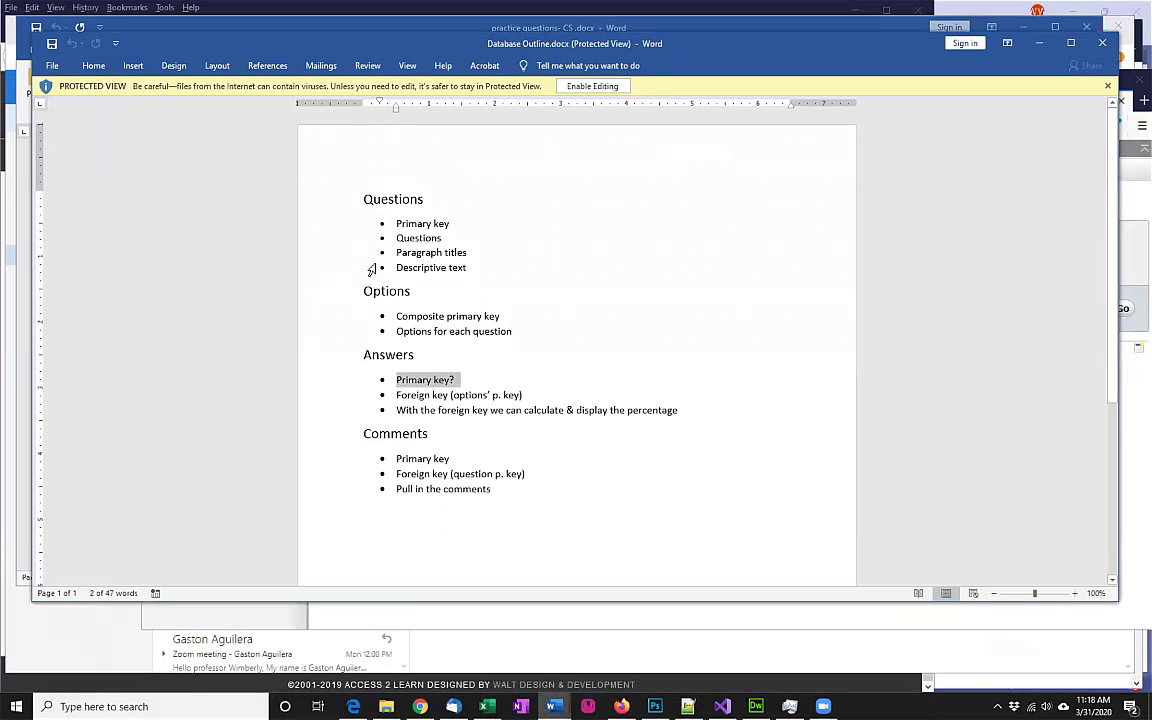
{"action": "left_click", "coordinate": [418, 238]}
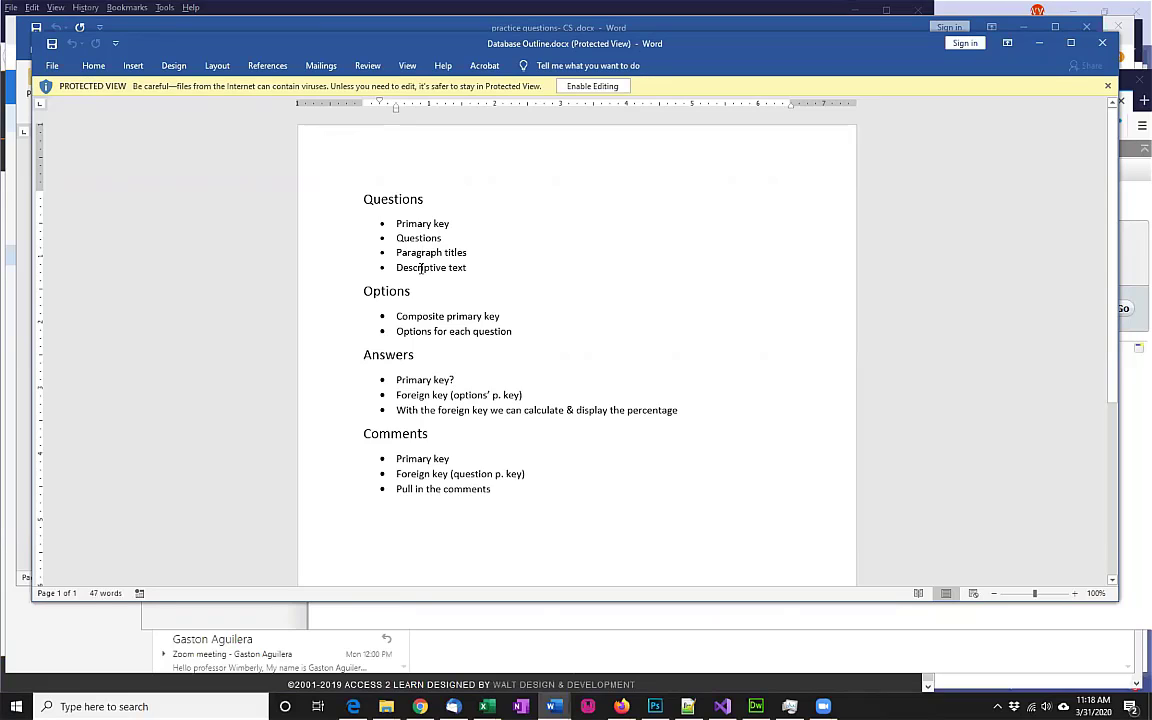
{"action": "key", "text": "alt+Tab"}
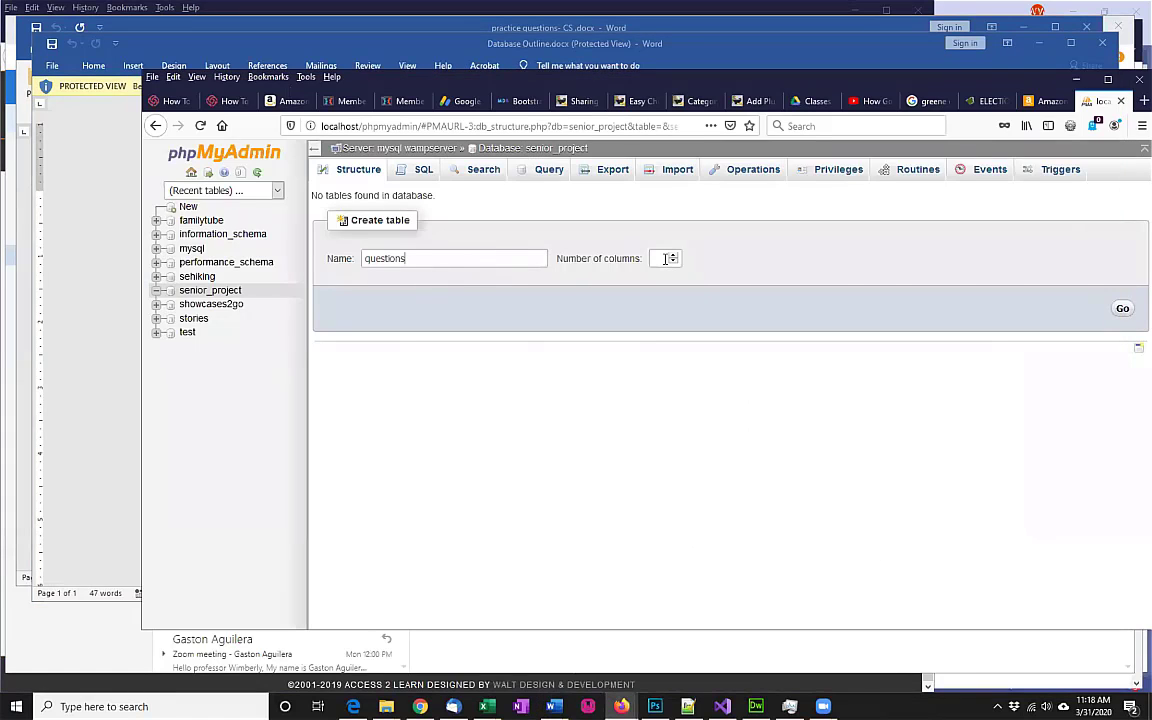
{"action": "left_click", "coordinate": [665, 258]}
{"action": "type", "text": "4"}
{"action": "left_click", "coordinate": [1123, 311]}
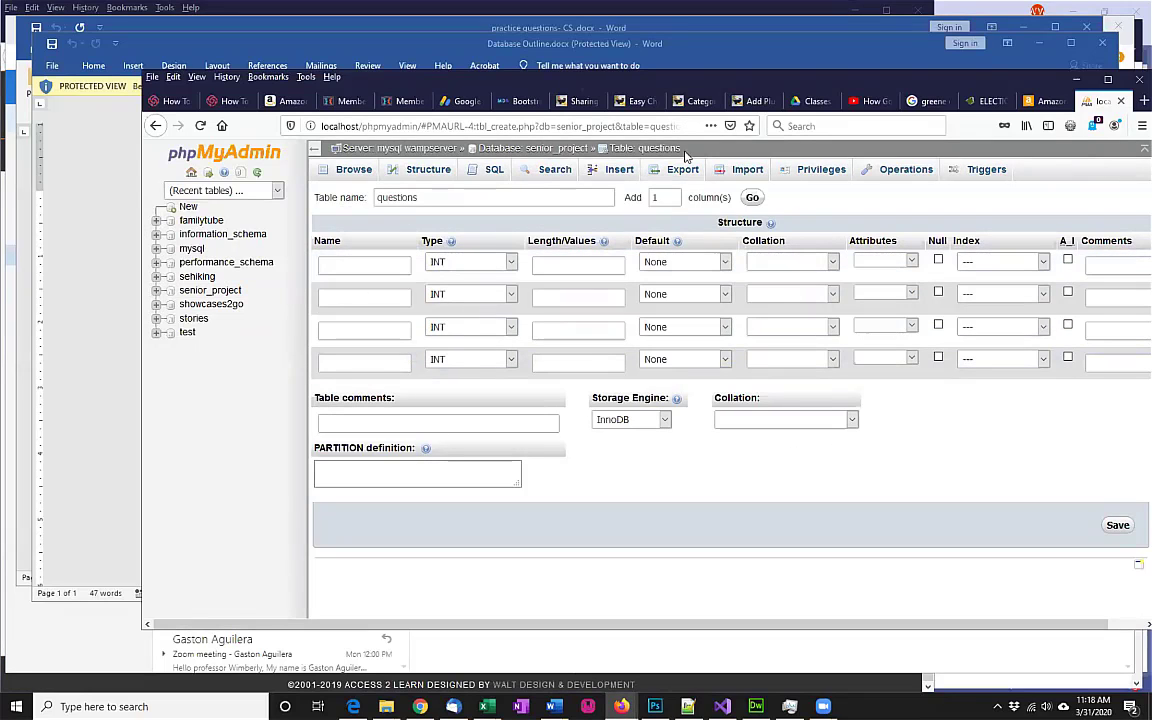
Step: Widen the browser window to show all column settings and name the first column question_id
{"action": "left_click_drag", "start_coordinate": [698, 84], "coordinate": [608, 80]}
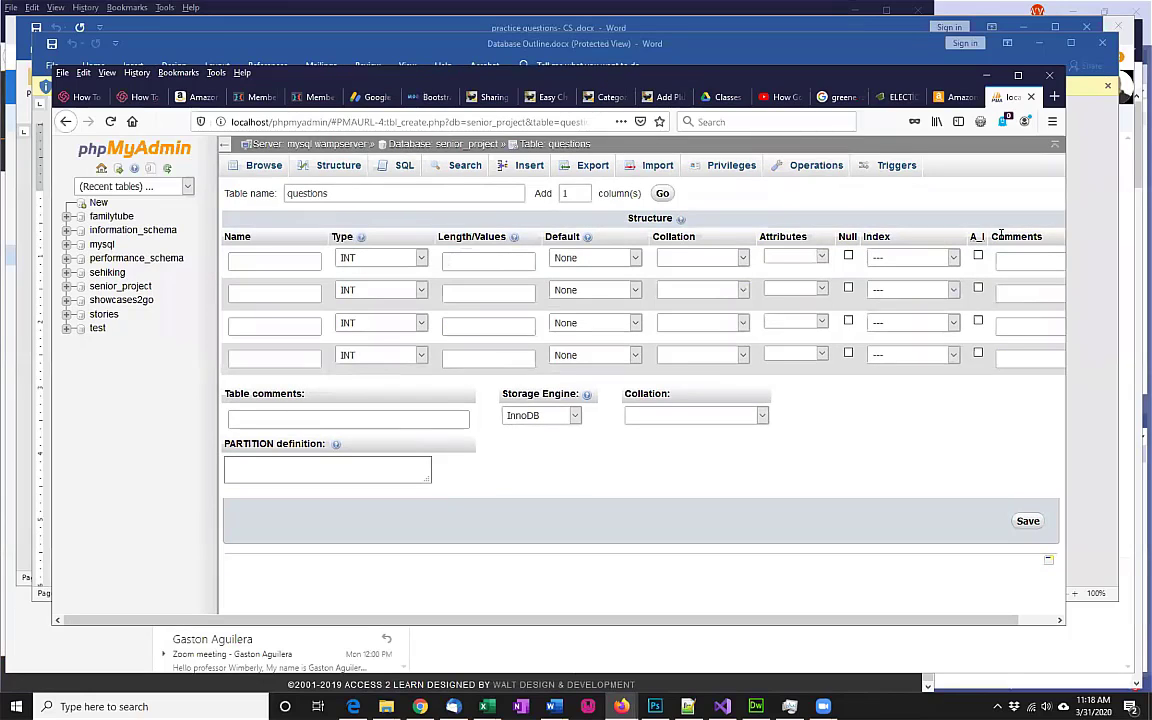
{"action": "left_click_drag", "start_coordinate": [1068, 203], "coordinate": [1141, 204]}
{"action": "left_click", "coordinate": [256, 264]}
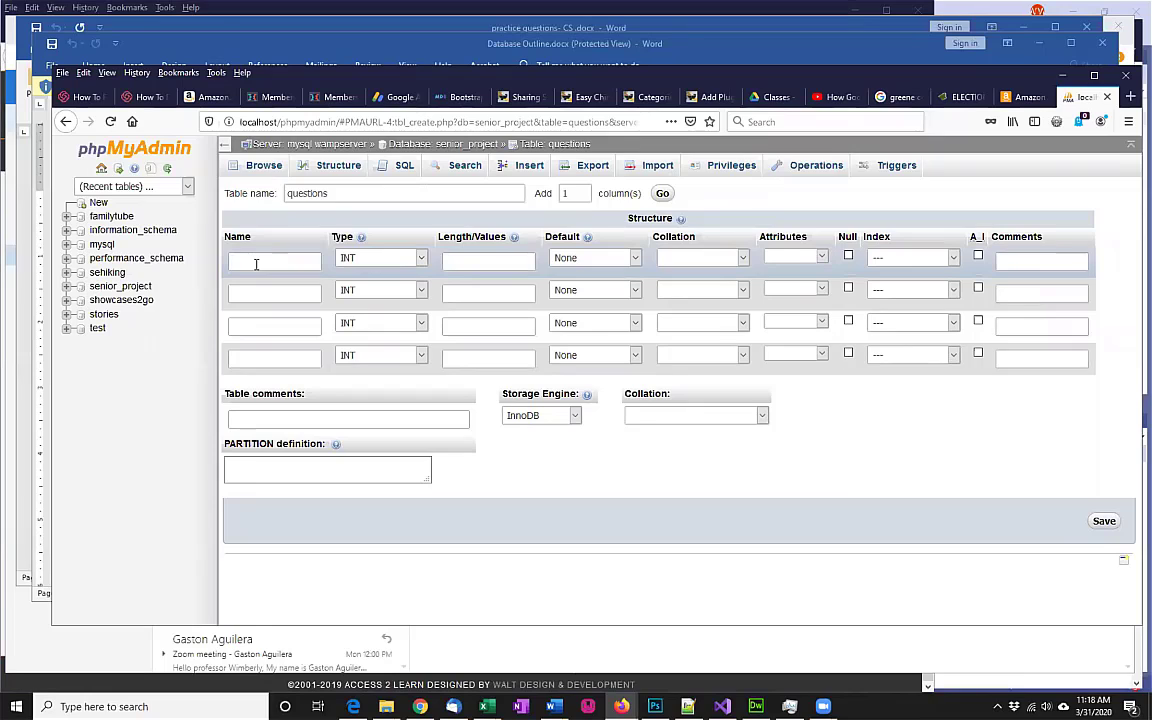
{"action": "type", "text": "question_oid"}
{"action": "left_click", "coordinate": [597, 259]}
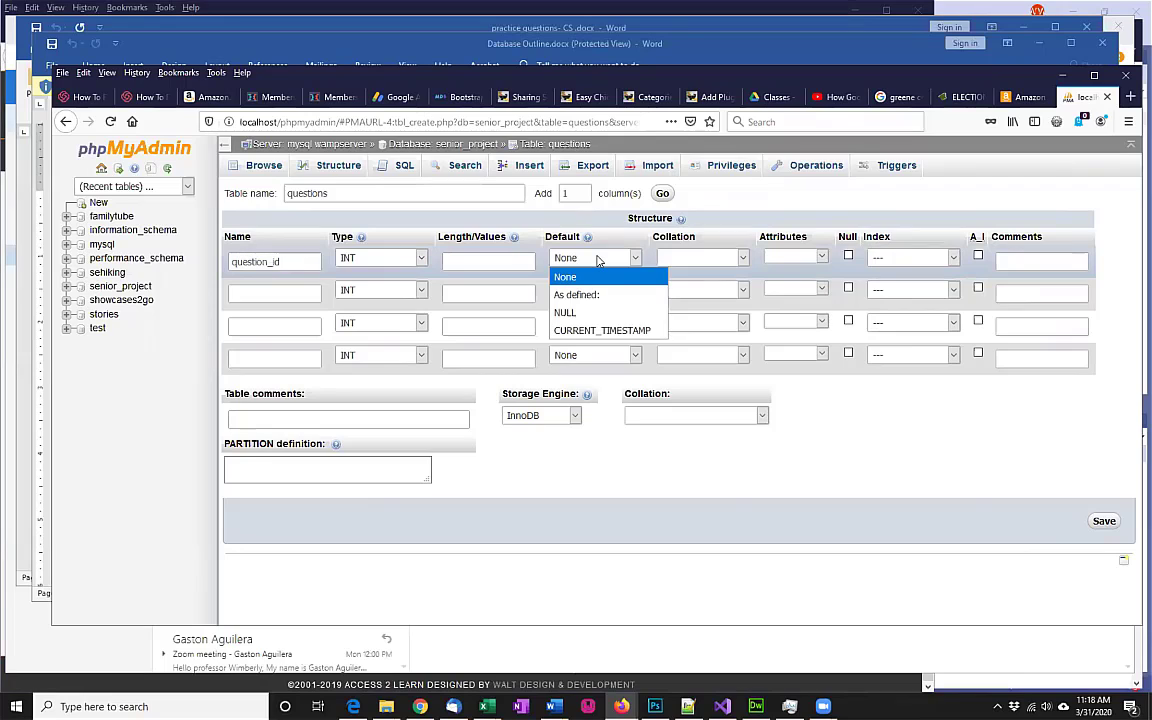
{"action": "left_click", "coordinate": [596, 259]}
{"action": "left_click", "coordinate": [815, 259]}
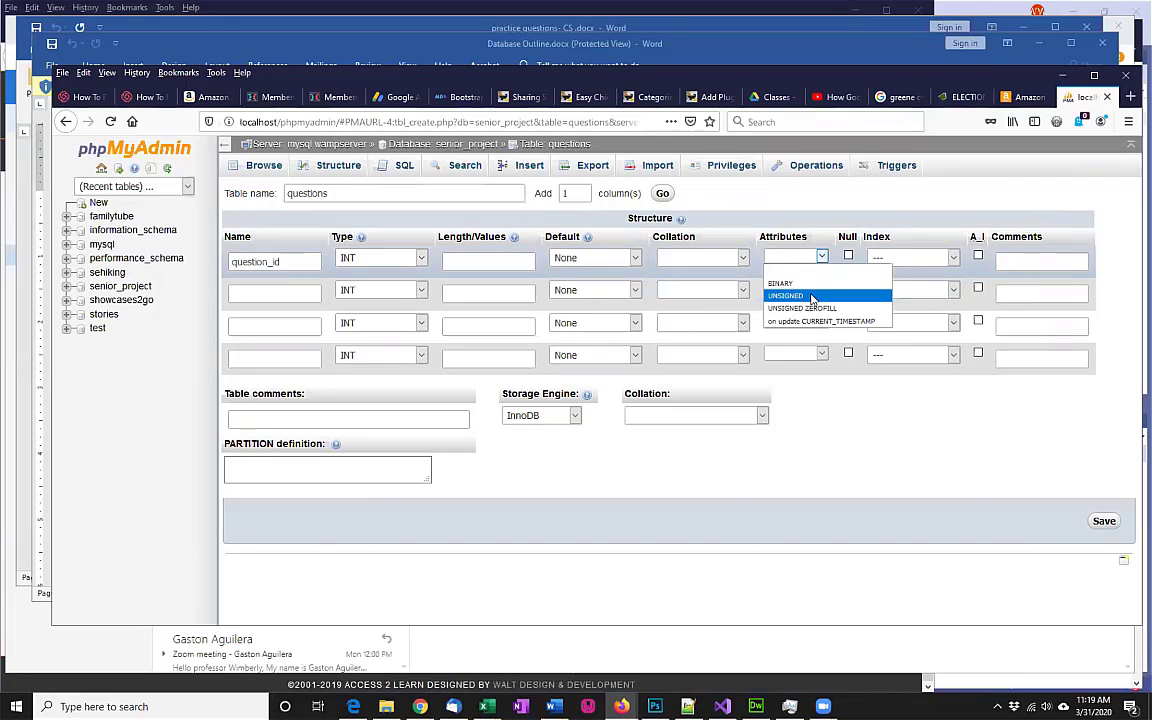
{"action": "left_click", "coordinate": [835, 205]}
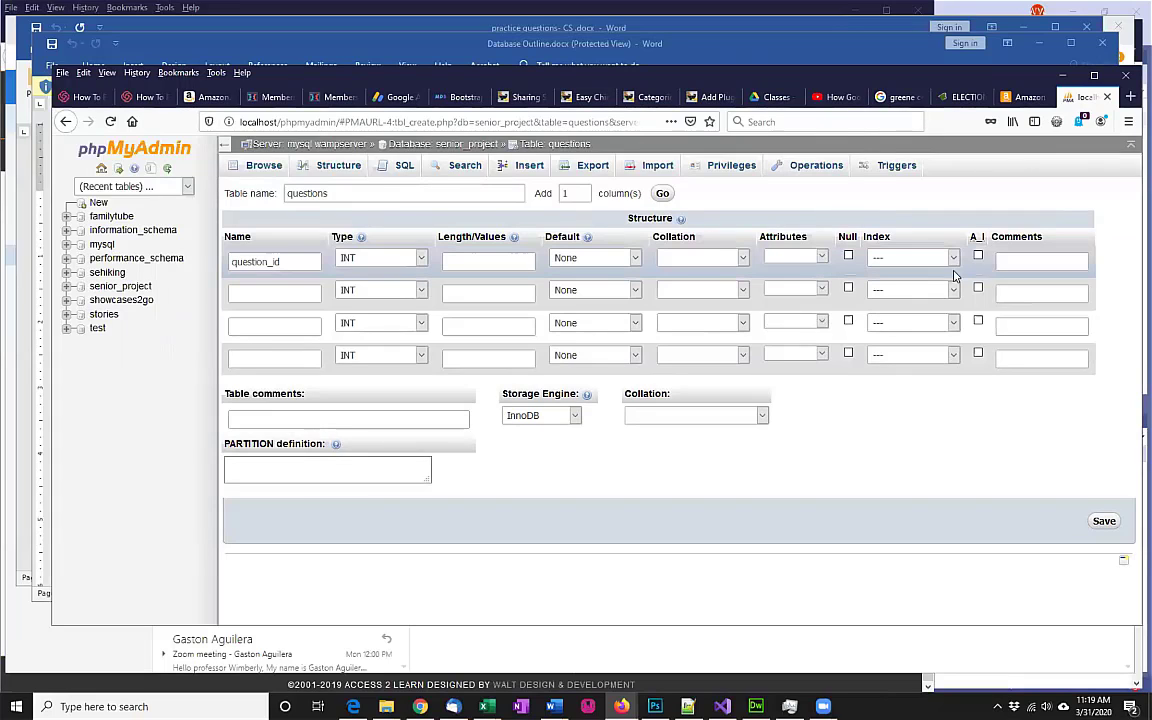
Step: Make question_id the PRIMARY index and enable auto-increment for it
{"action": "left_click", "coordinate": [905, 262]}
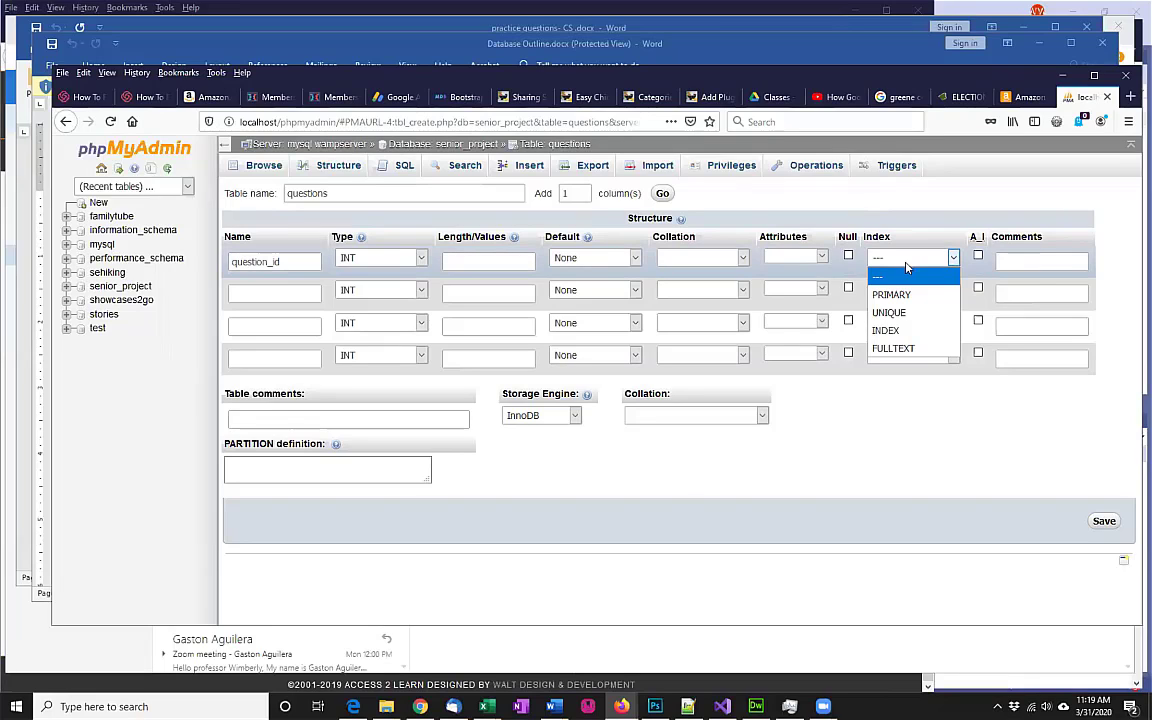
{"action": "left_click", "coordinate": [908, 295]}
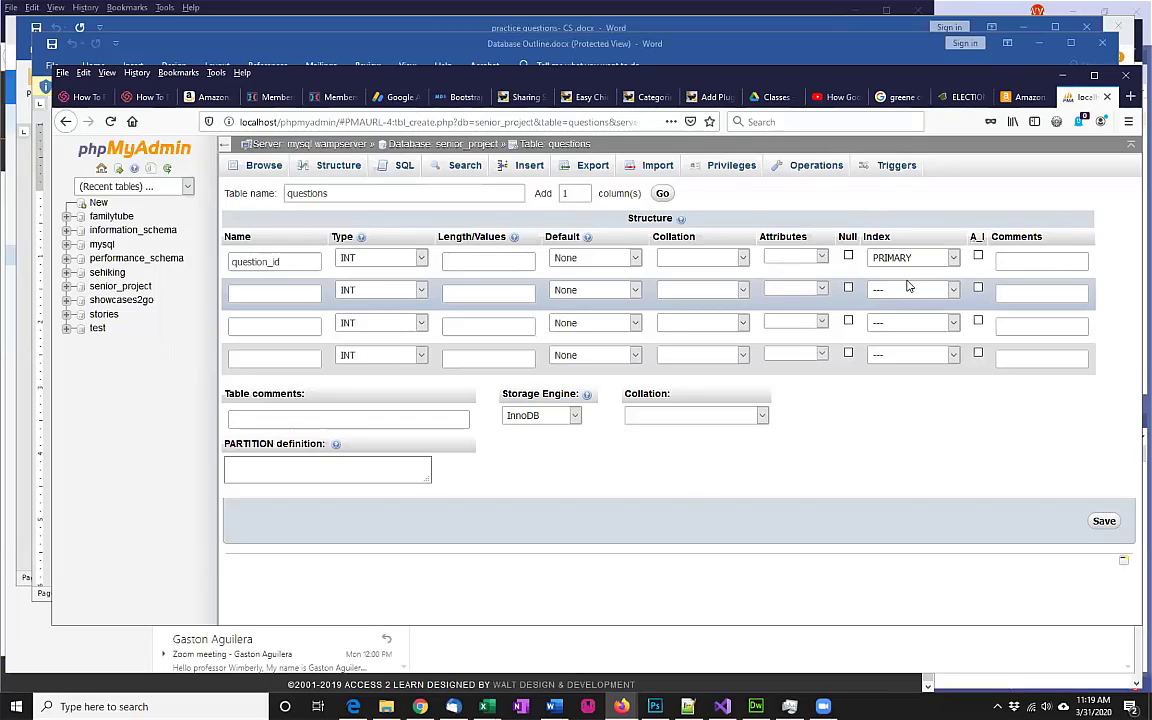
{"action": "left_click", "coordinate": [978, 256]}
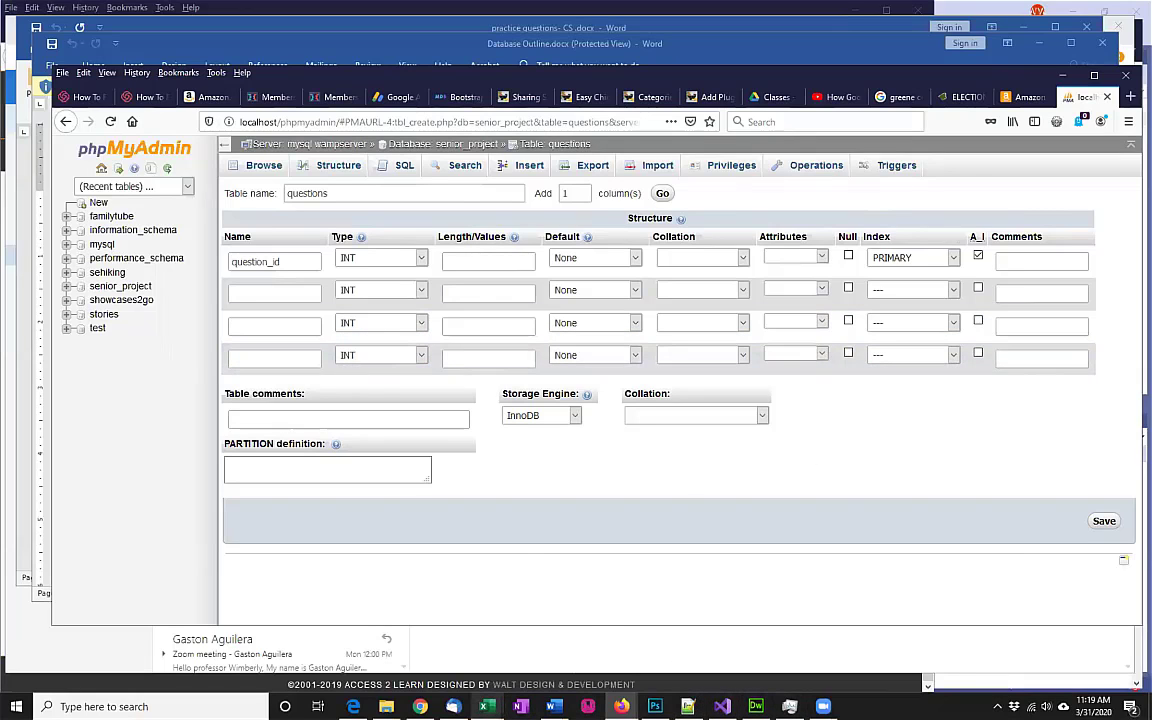
Step: Check the "Paragraph titles" entry in the Word outline and define the second column in phpMyAdmin as title, VARCHAR, length 255
{"action": "left_click", "coordinate": [478, 630]}
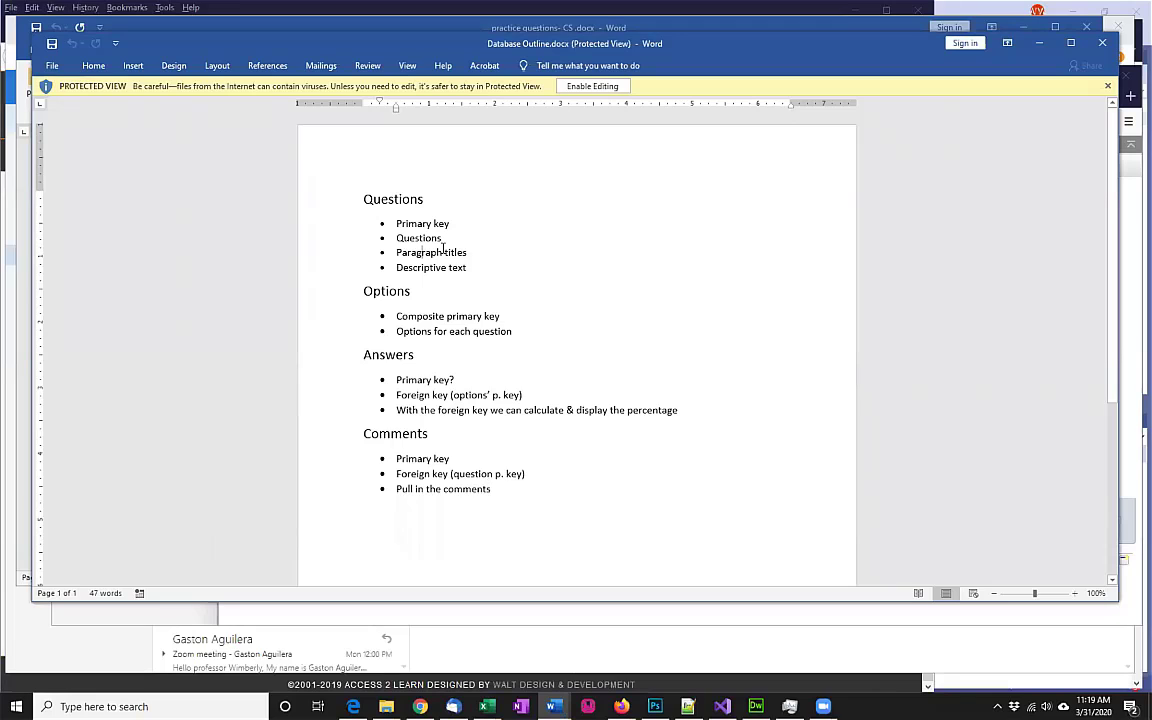
{"action": "left_click_drag", "start_coordinate": [470, 252], "coordinate": [405, 255]}
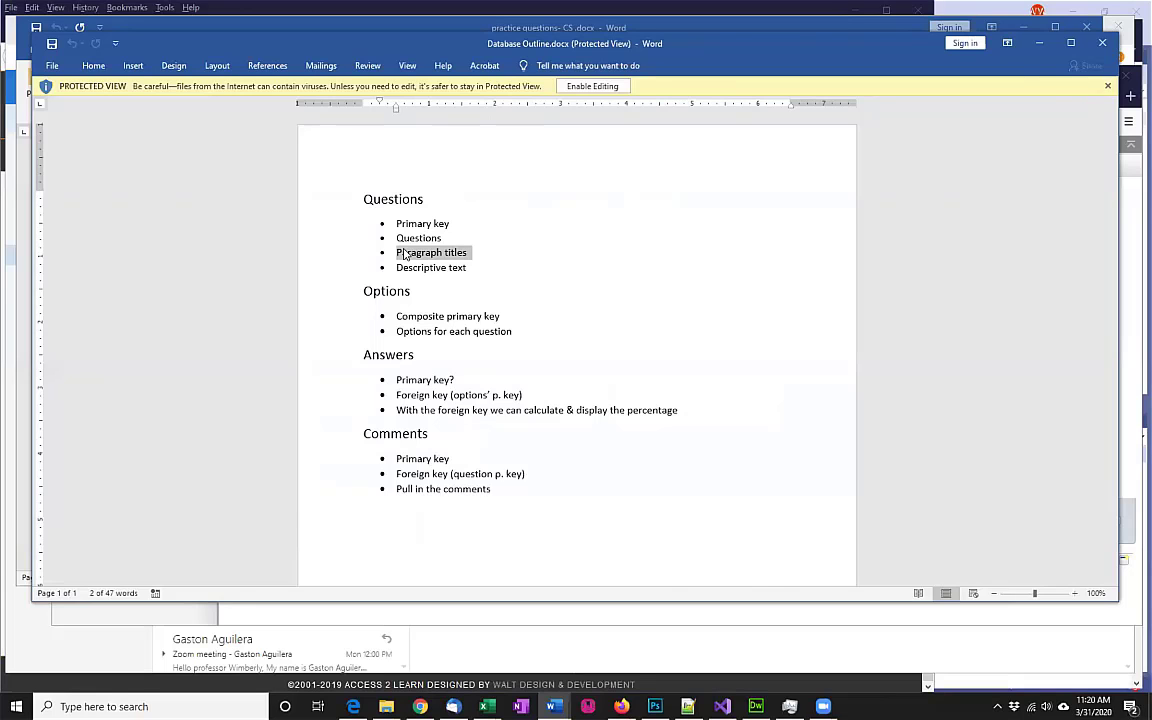
{"action": "key", "text": "alt+Tab"}
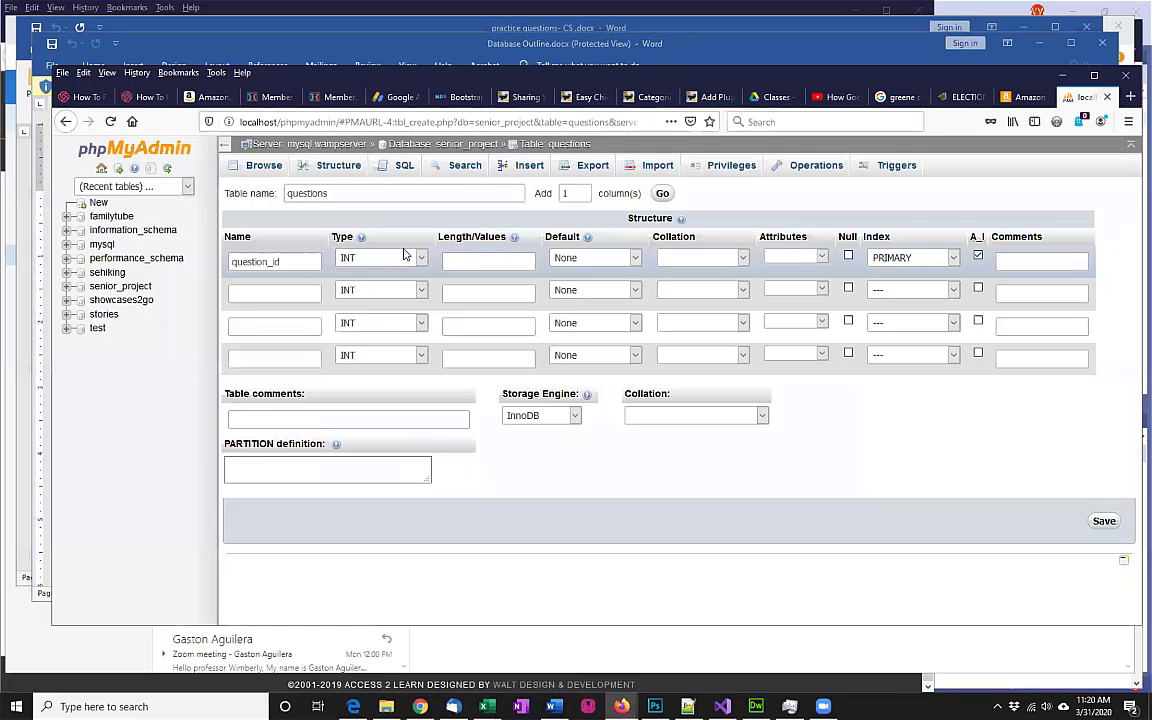
{"action": "left_click", "coordinate": [292, 298]}
{"action": "type", "text": "title"}
{"action": "key", "text": "Tab"}
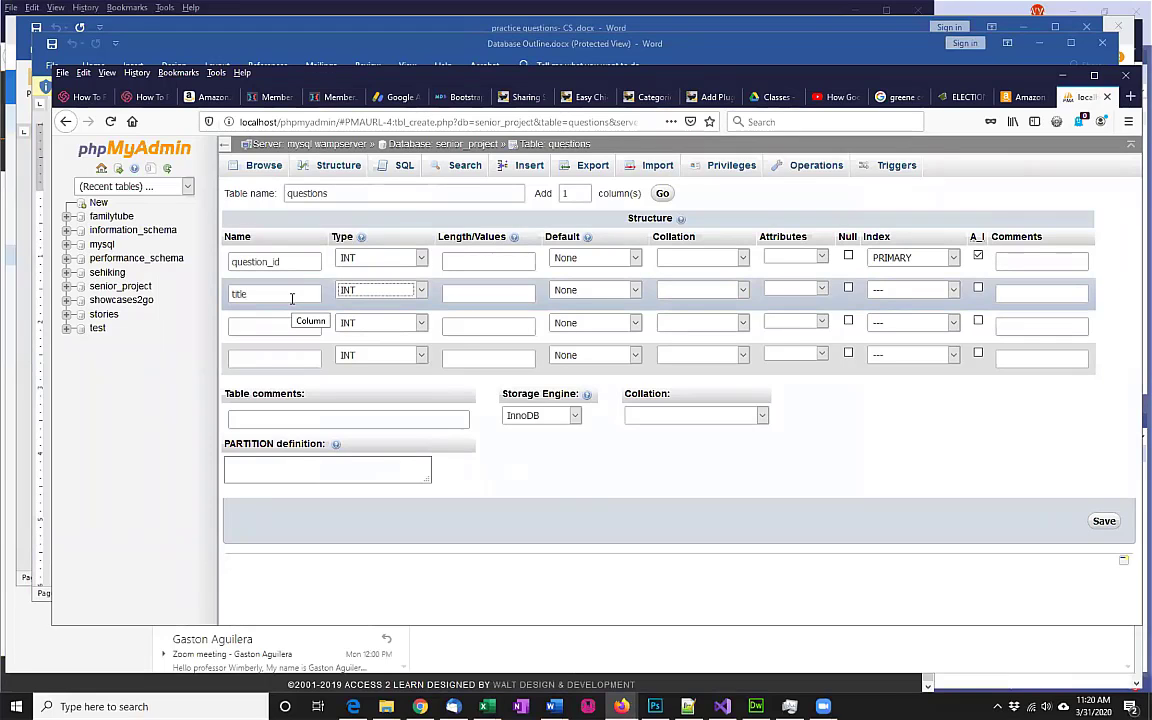
{"action": "key", "text": "v"}
{"action": "key", "text": "Tab"}
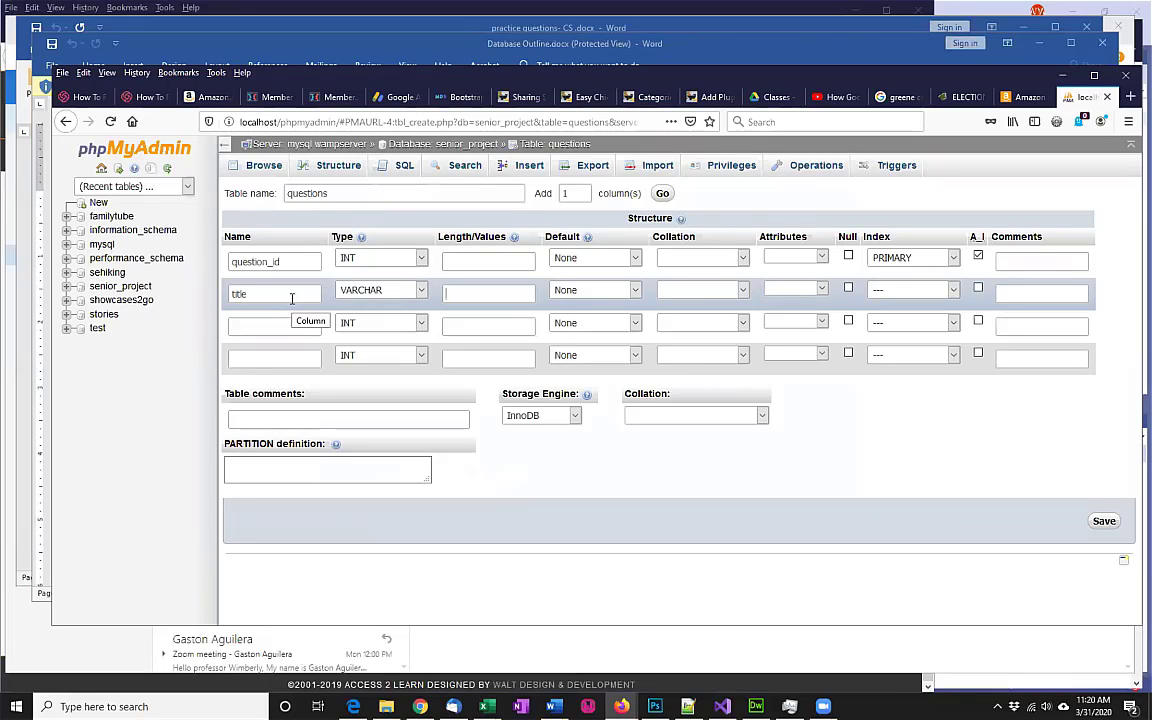
{"action": "type", "text": "255"}
{"action": "key", "text": "Tab"}
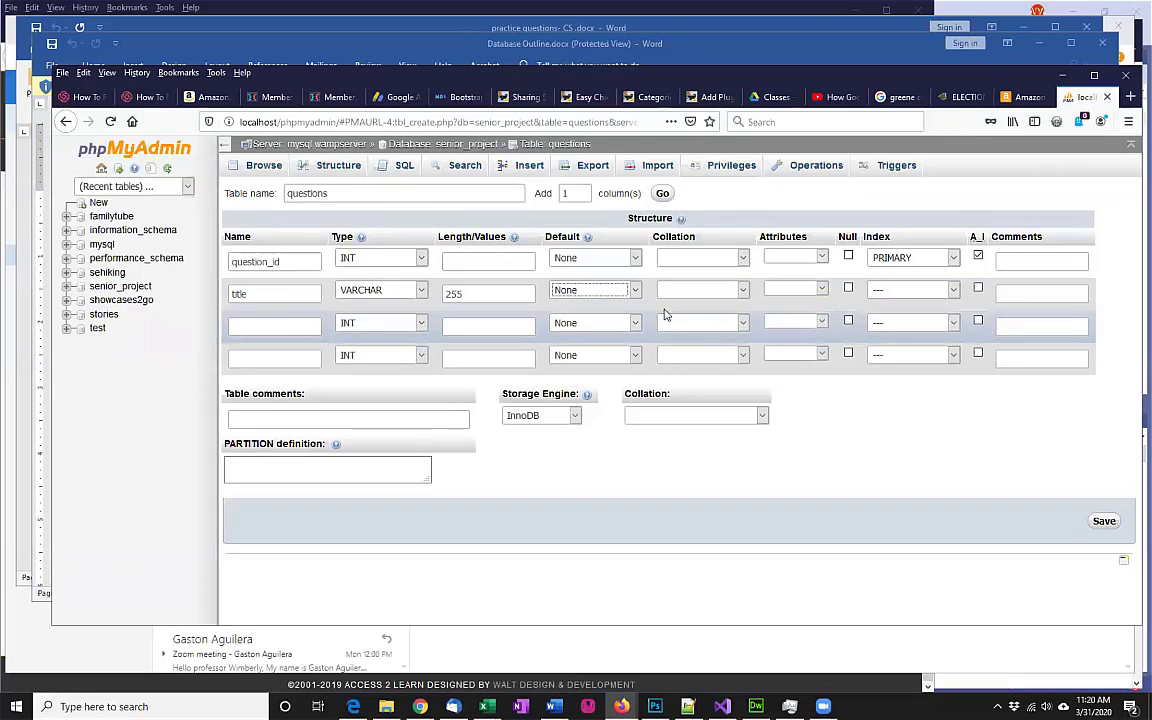
Step: Define the third column of the questions table as descriptive, VARCHAR, length 1024
{"action": "left_click", "coordinate": [277, 325]}
{"action": "type", "text": "question"}
{"action": "key", "text": "Tab"}
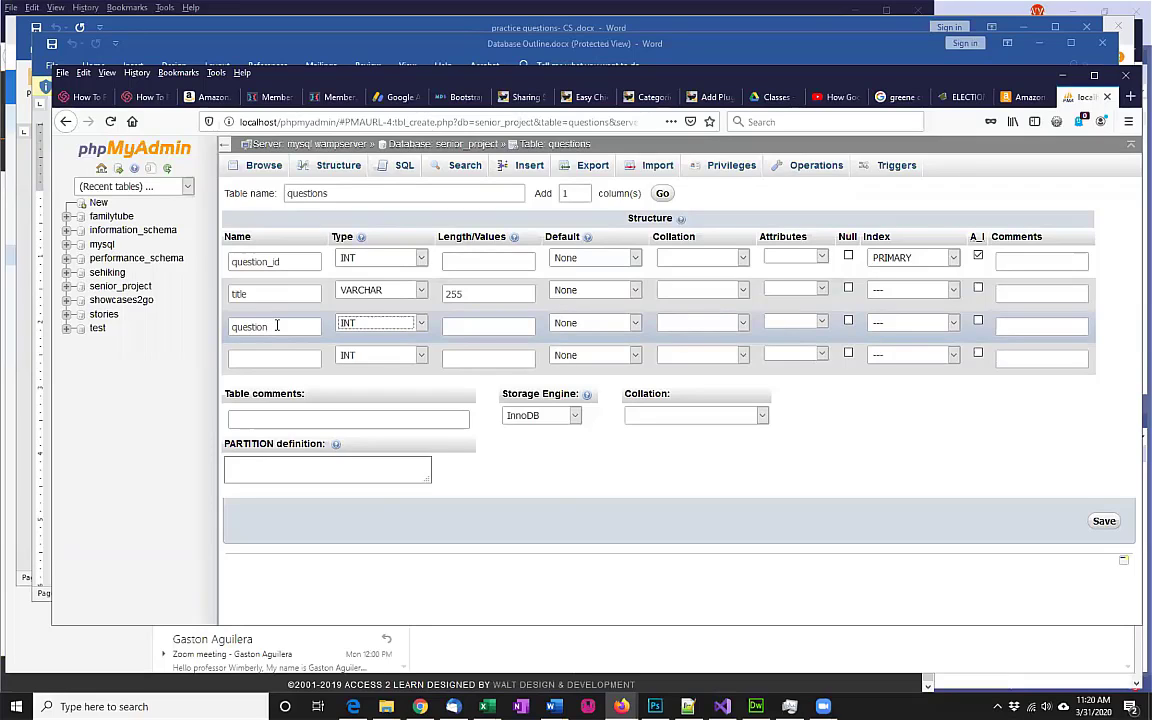
{"action": "key", "text": "v"}
{"action": "key", "text": "Tab"}
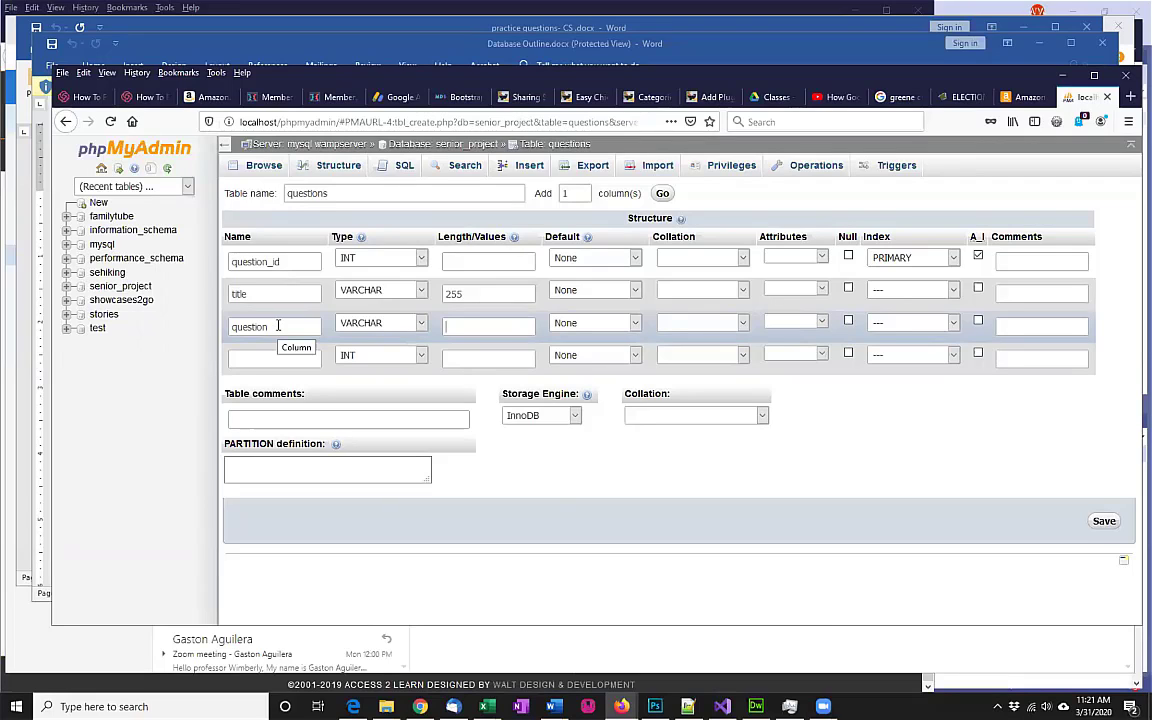
{"action": "double_click", "coordinate": [278, 326]}
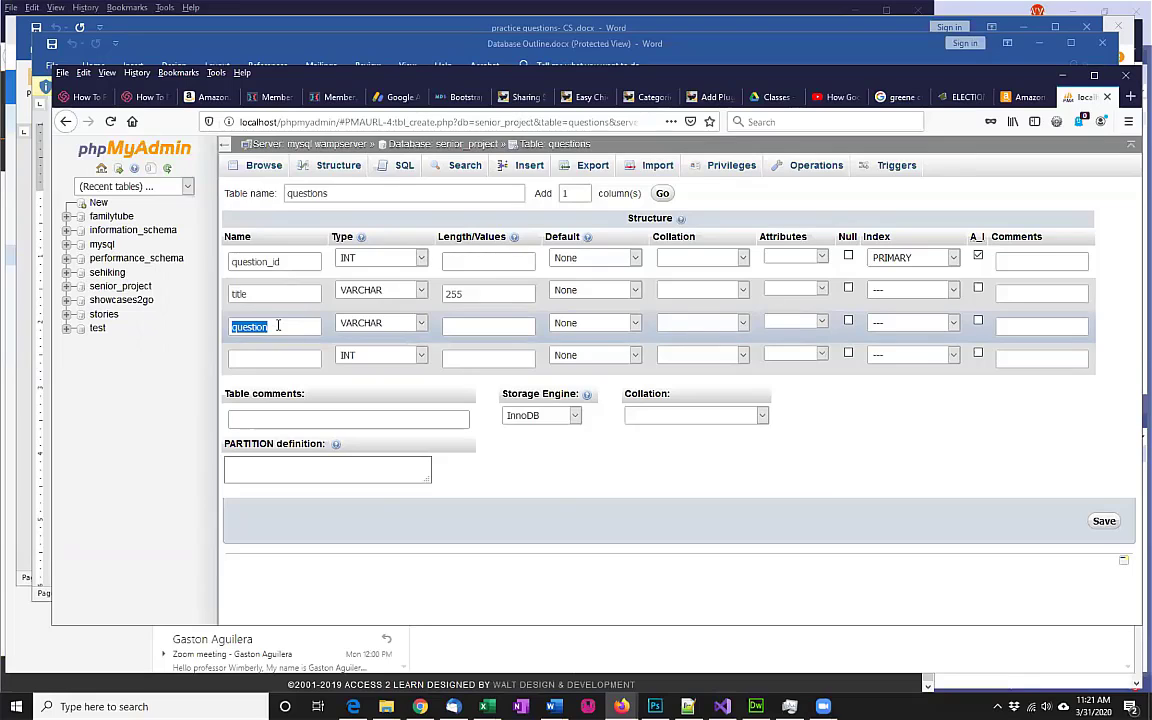
{"action": "type", "text": "descri"}
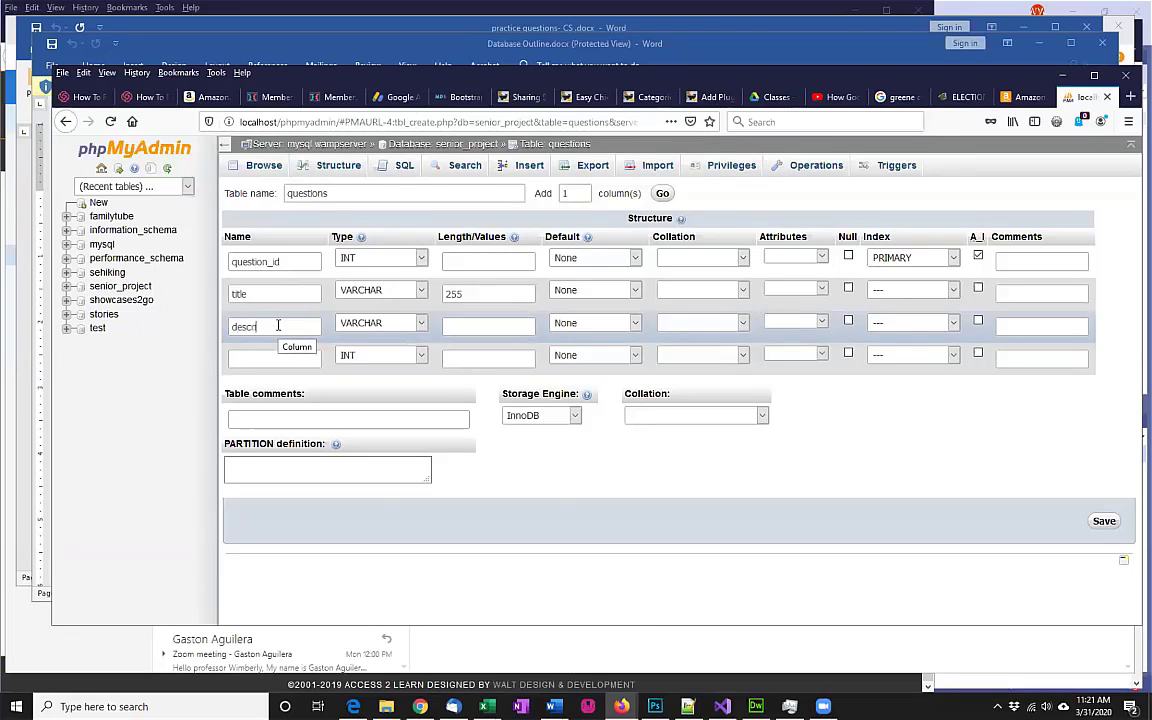
{"action": "type", "text": "ptive"}
{"action": "key", "text": "Tab"}
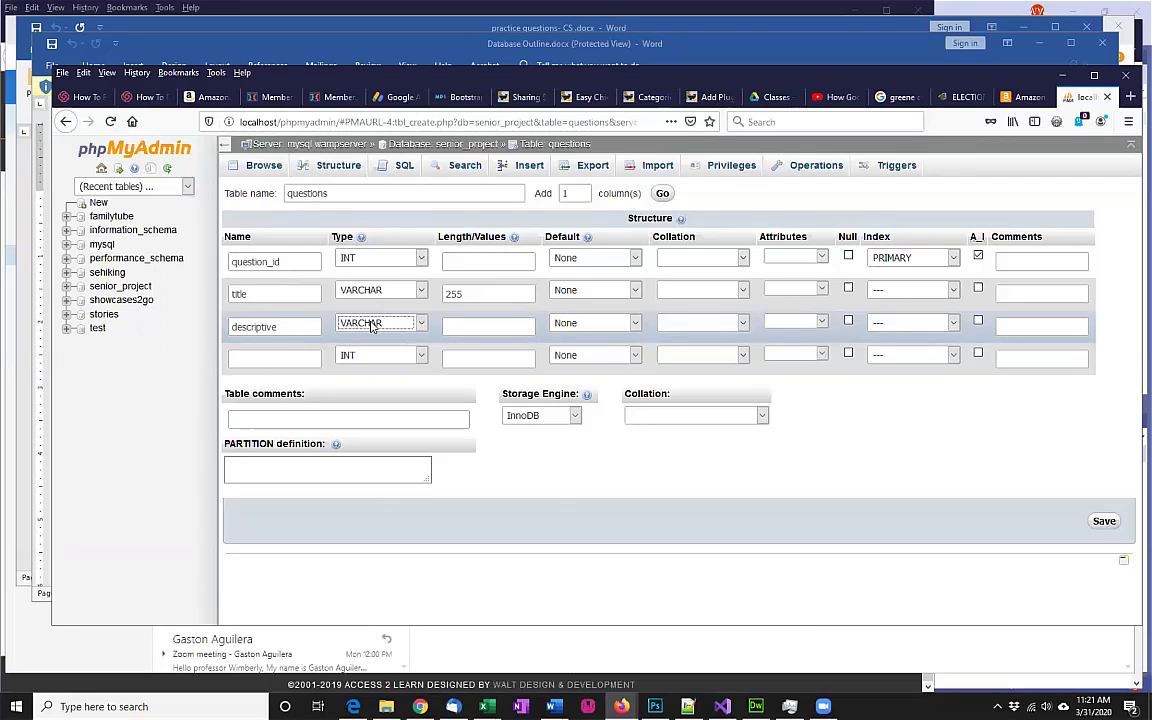
{"action": "left_click", "coordinate": [470, 326]}
{"action": "type", "text": "1024"}
{"action": "key", "text": "Tab"}
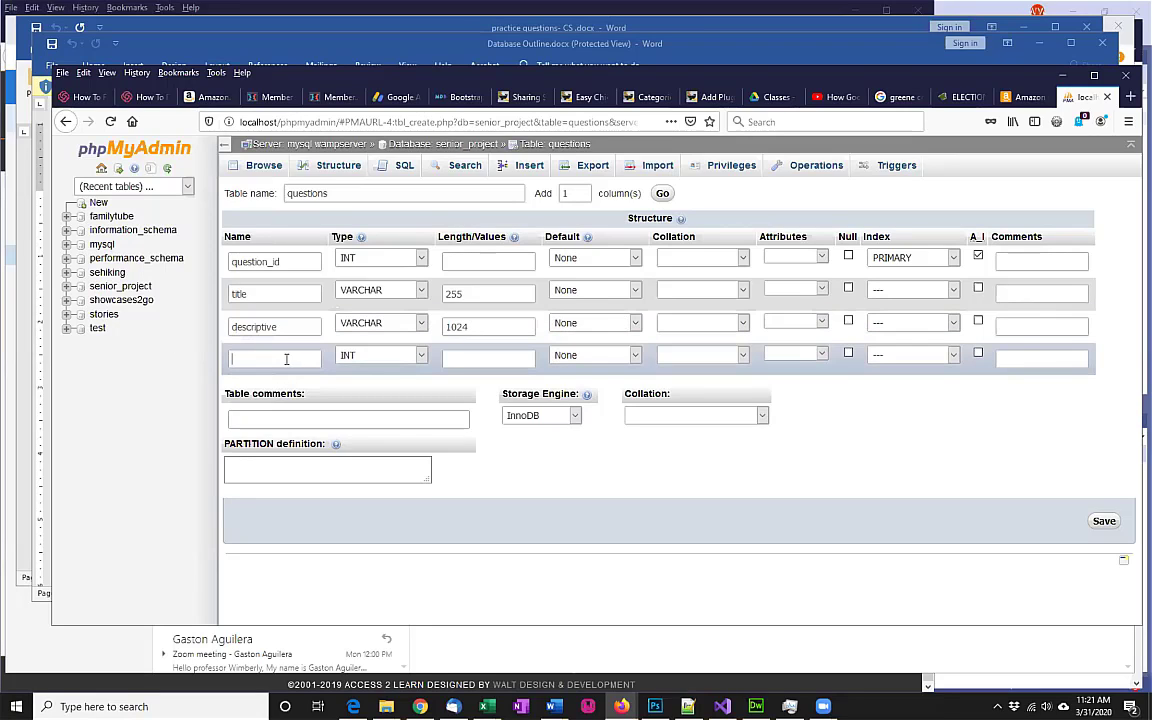
Step: Define the fourth column as question, VARCHAR, length 255, and save the questions table
{"action": "left_click", "coordinate": [286, 359]}
{"action": "type", "text": "question"}
{"action": "key", "text": "Tab"}
{"action": "key", "text": "v"}
{"action": "key", "text": "Tab"}
{"action": "type", "text": "255"}
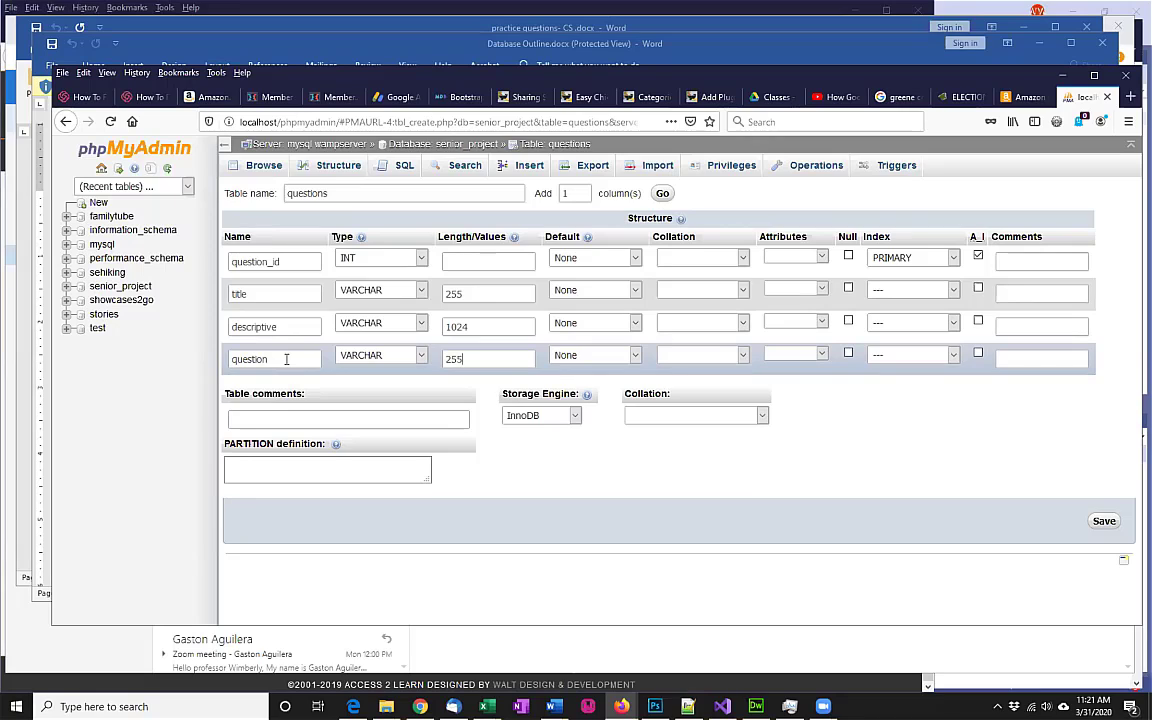
{"action": "key", "text": "Tab"}
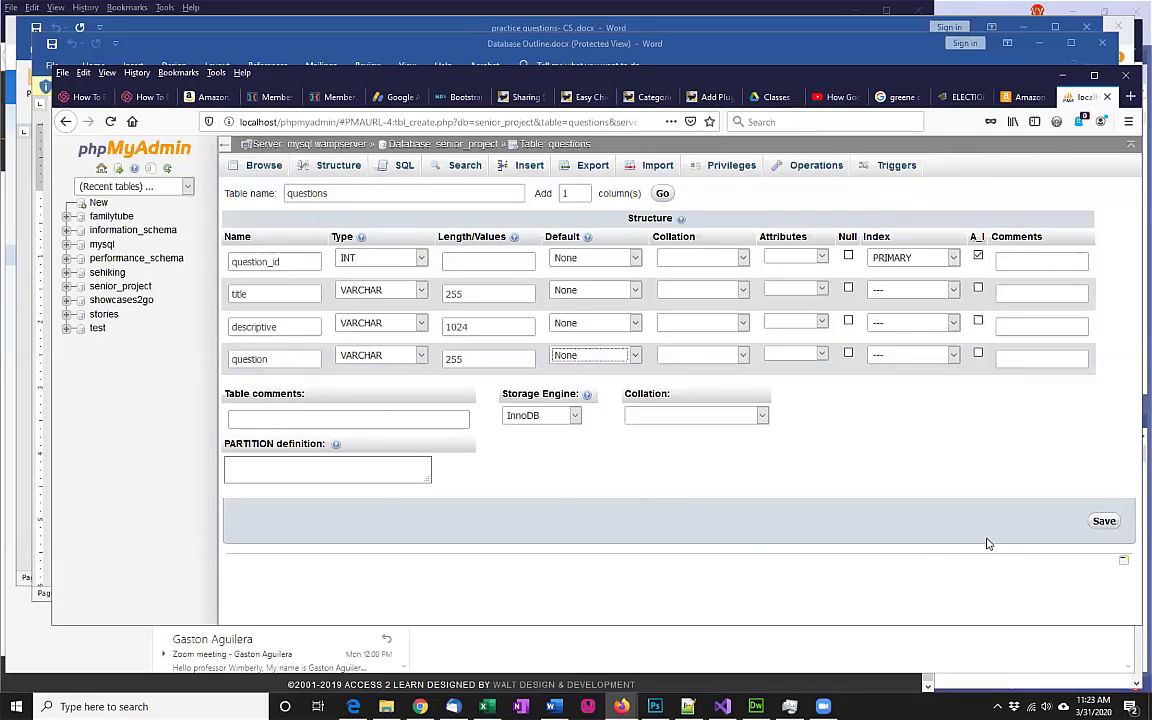
{"action": "left_click", "coordinate": [1102, 521]}
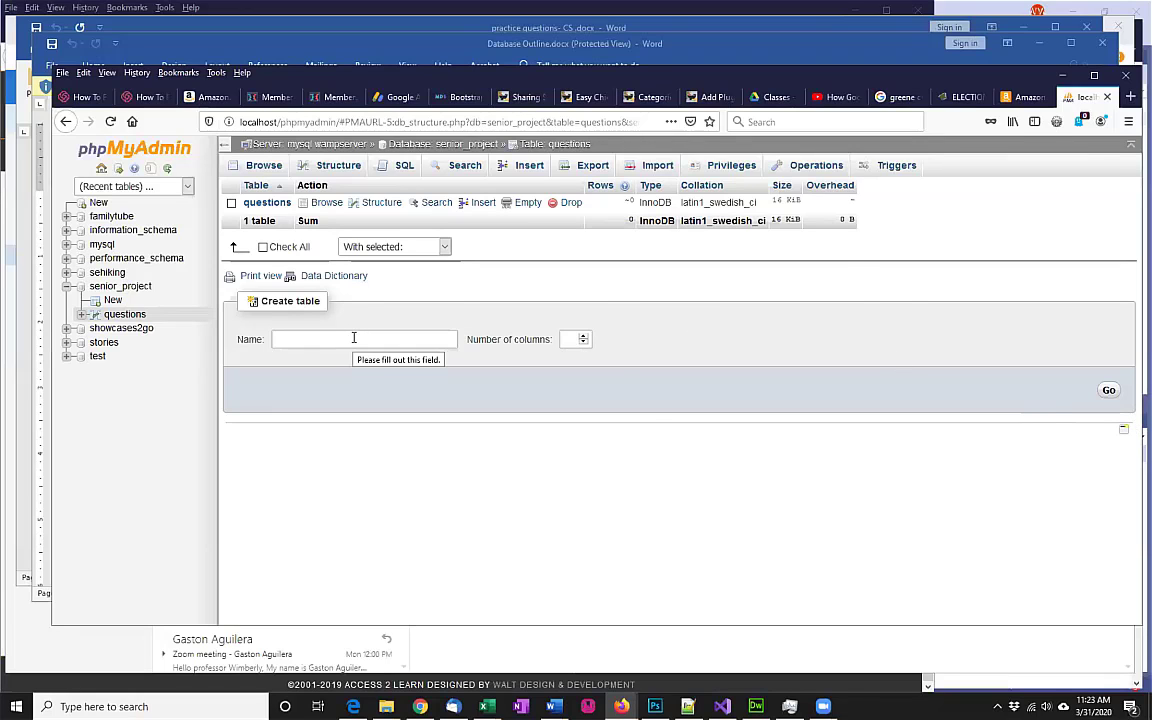
Step: Check the Options section of the Word outline and enter options as the new table's name in phpMyAdmin
{"action": "key", "text": "alt+Tab"}
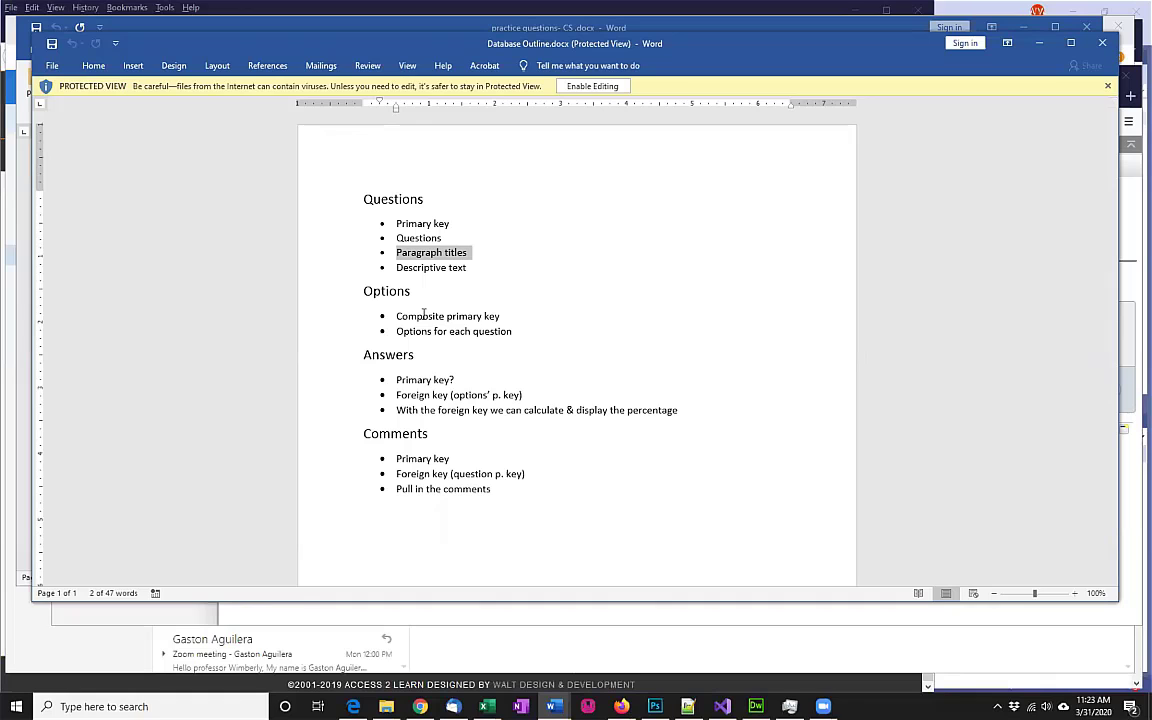
{"action": "key", "text": "alt+Tab"}
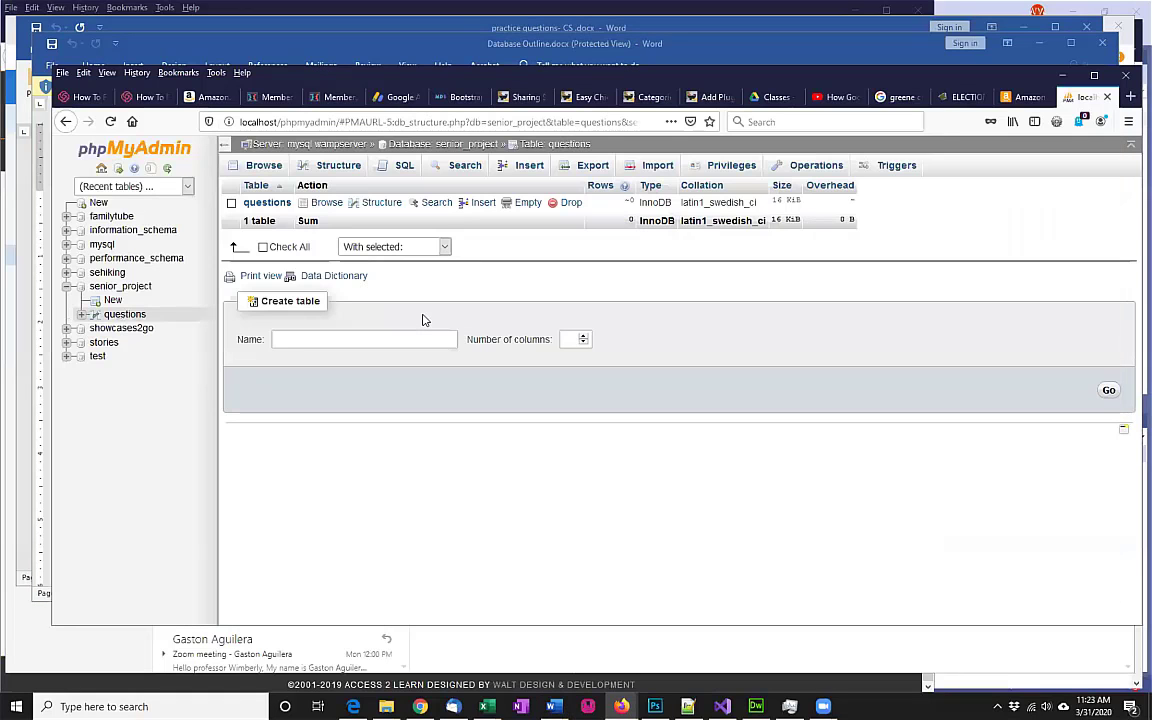
{"action": "type", "text": "options"}
Step: Switch to the Word outline and try to add a line after "Composite primary key" in the Options section
{"action": "key", "text": "alt+Tab"}
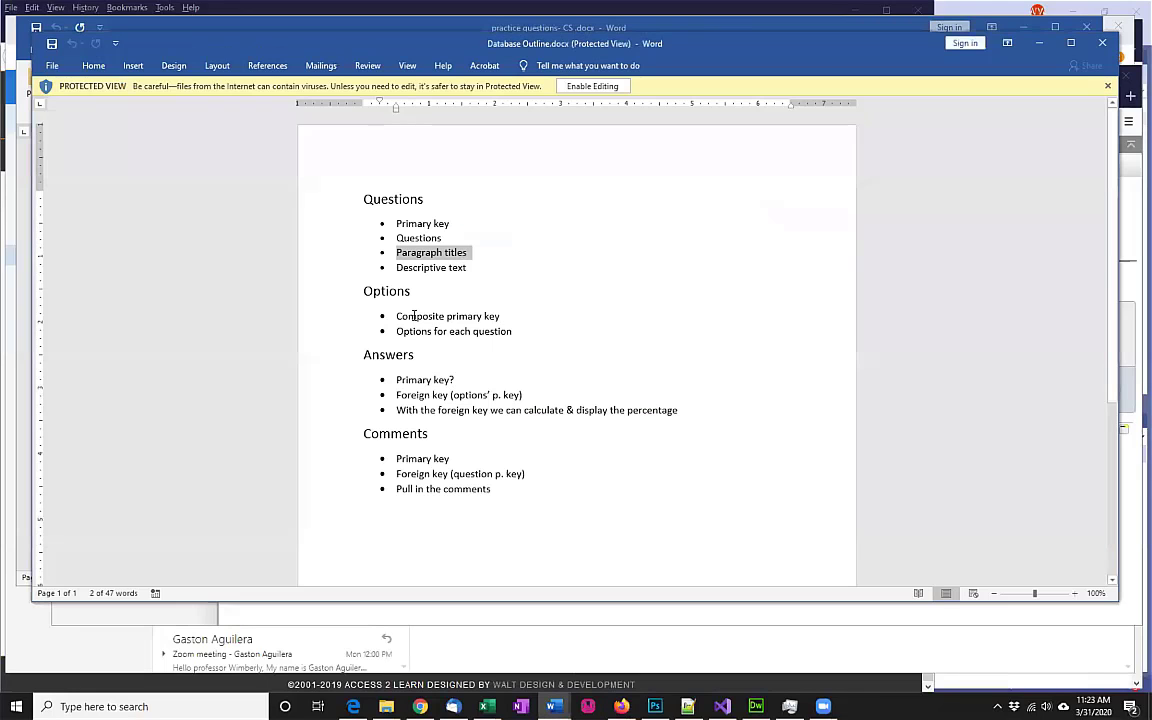
{"action": "left_click", "coordinate": [515, 316]}
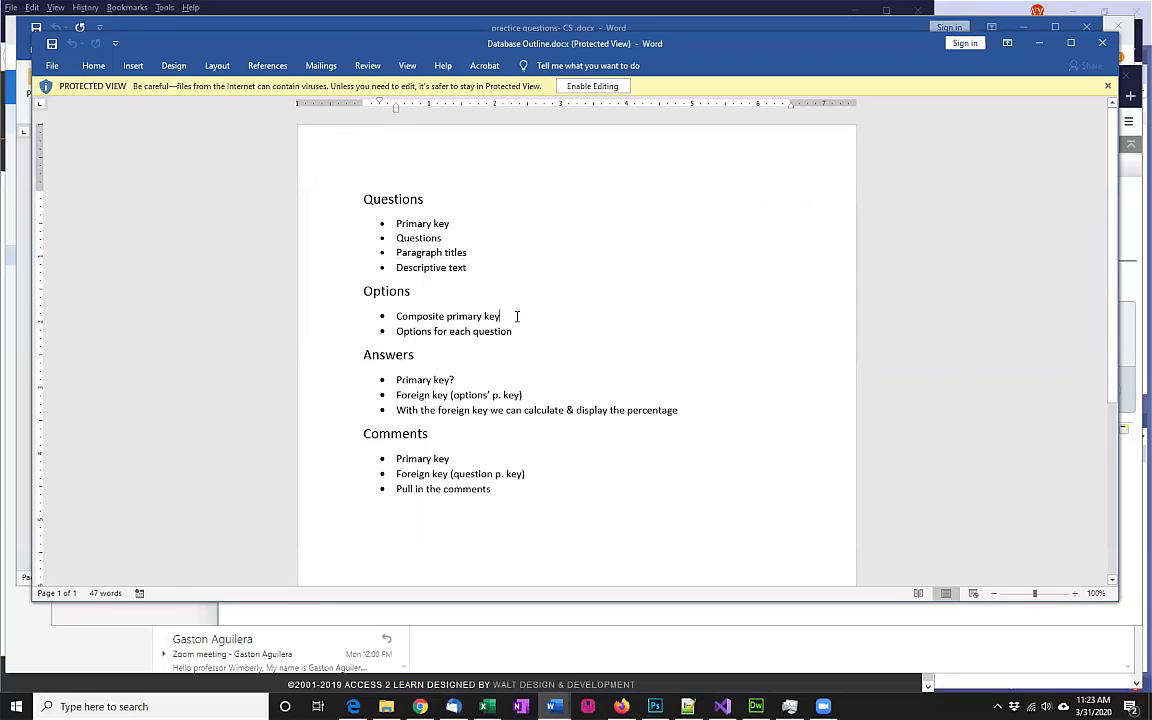
{"action": "key", "text": "Return"}
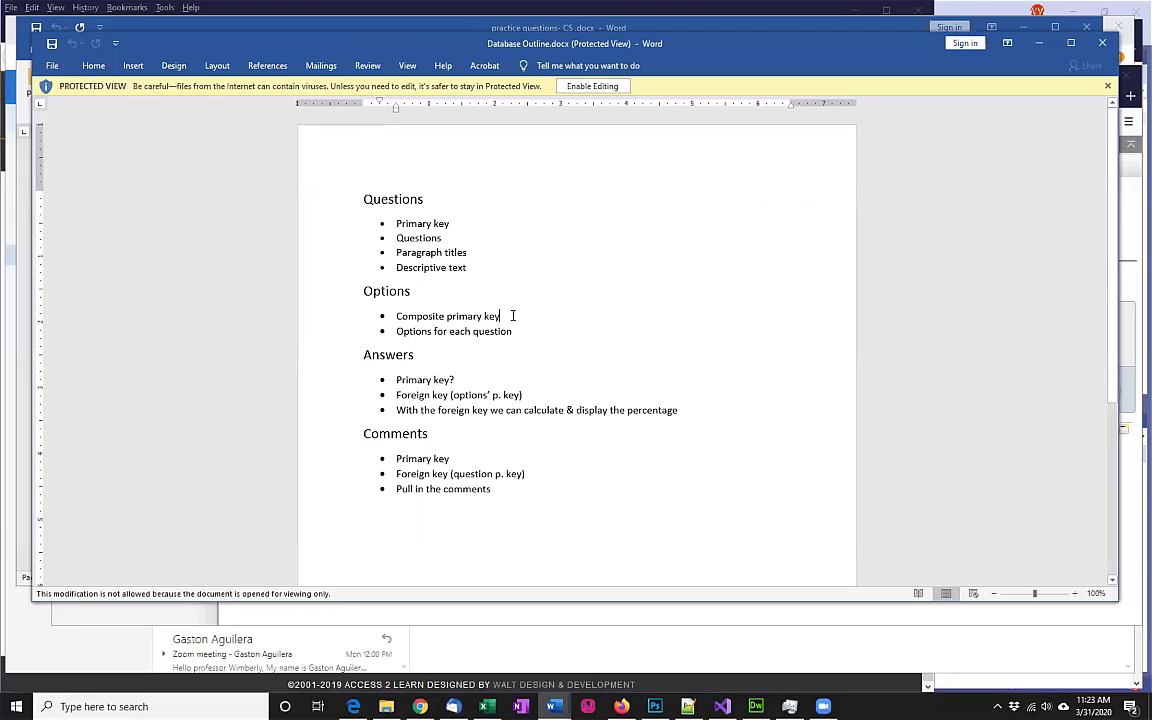
{"action": "left_click", "coordinate": [513, 315]}
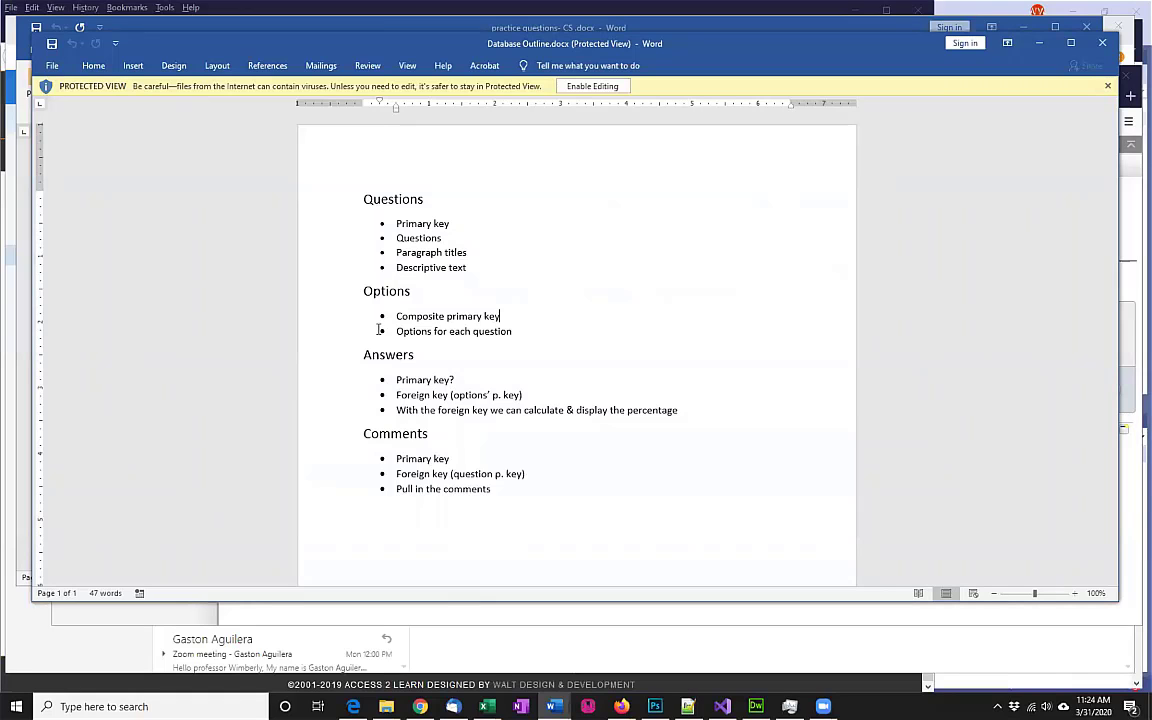
Step: Return to phpMyAdmin and start the options table with 4 columns, rechecking the Word outline for the column count
{"action": "key", "text": "alt+Tab"}
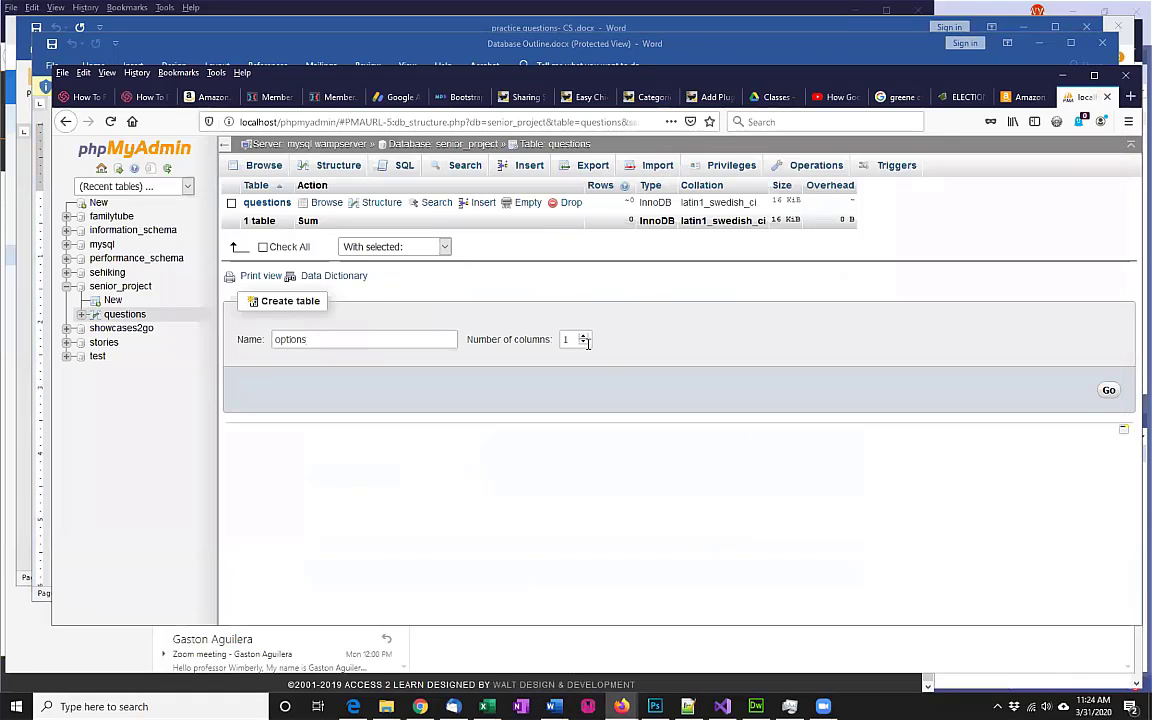
{"action": "left_click", "coordinate": [584, 336]}
{"action": "left_click", "coordinate": [584, 336]}
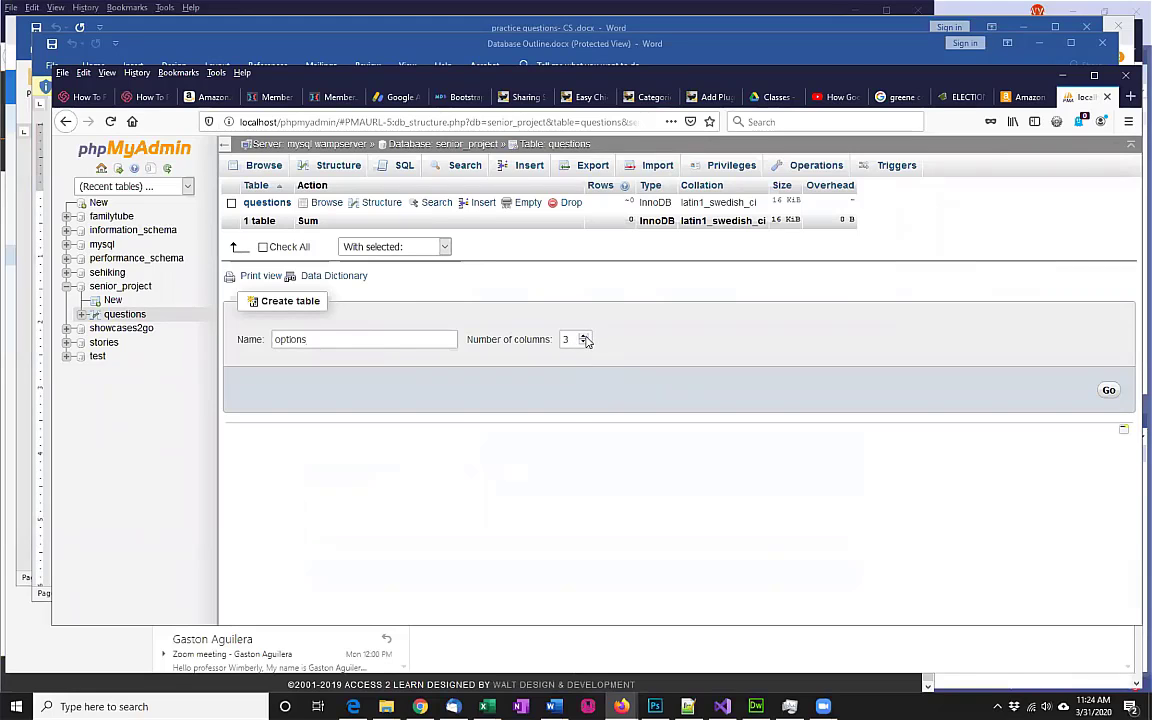
{"action": "key", "text": "alt+Tab"}
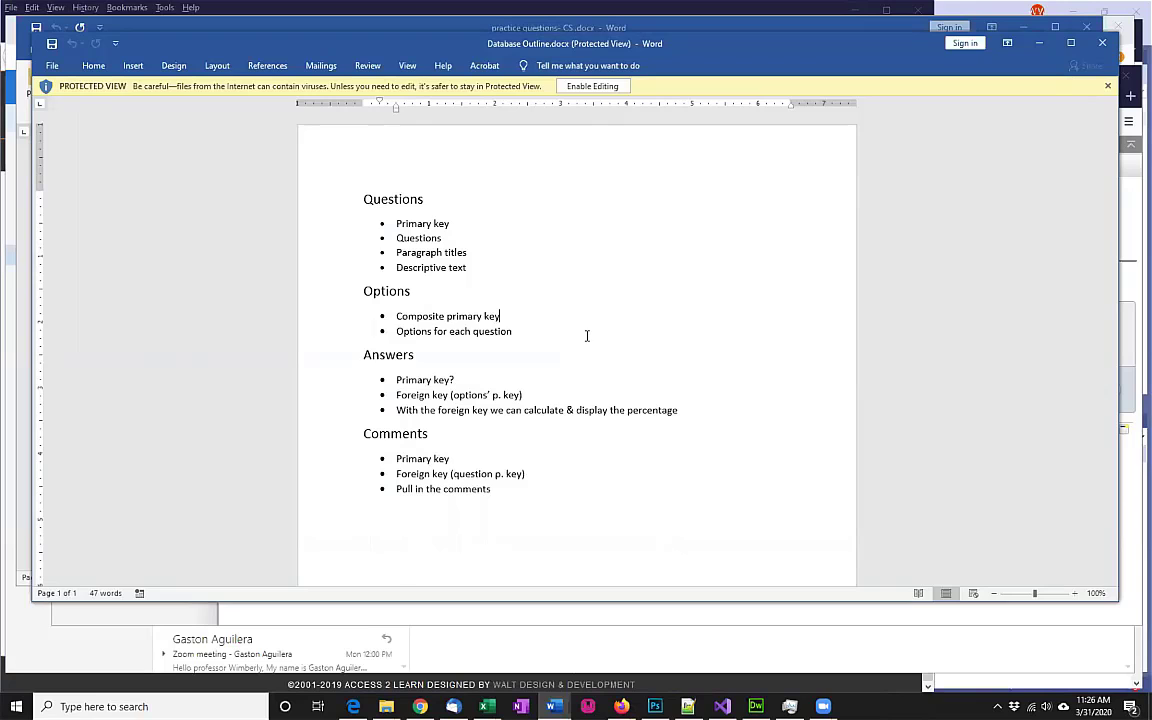
{"action": "key", "text": "alt+Tab"}
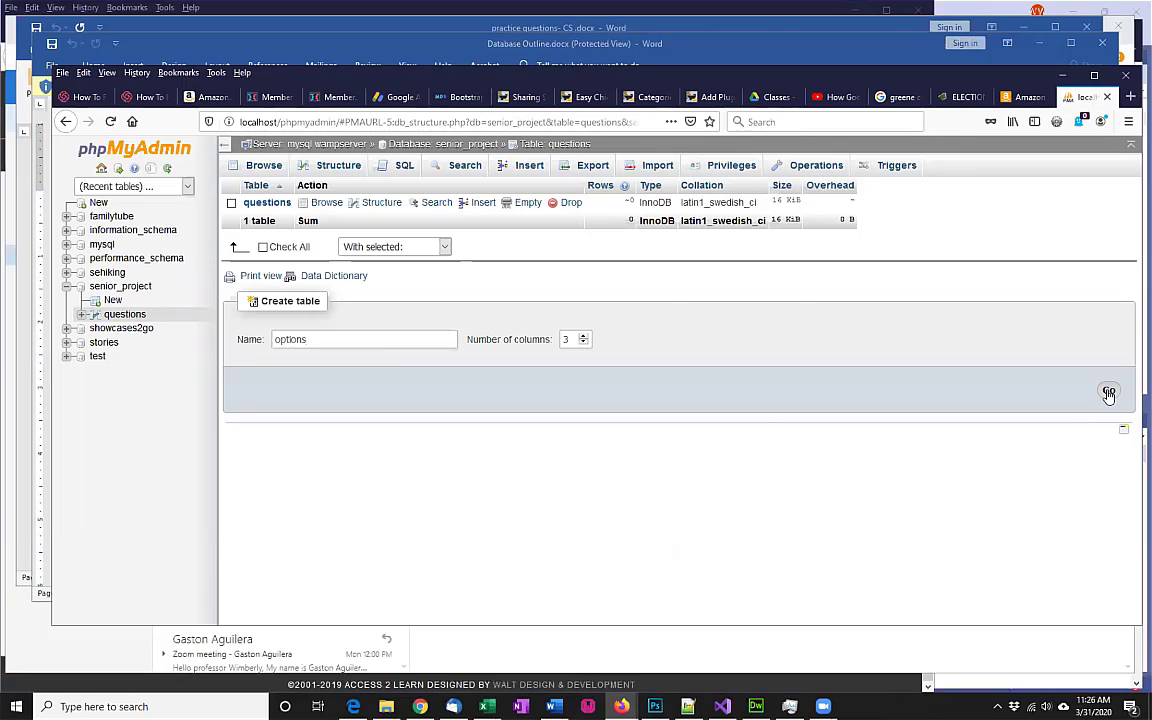
{"action": "left_click", "coordinate": [583, 336]}
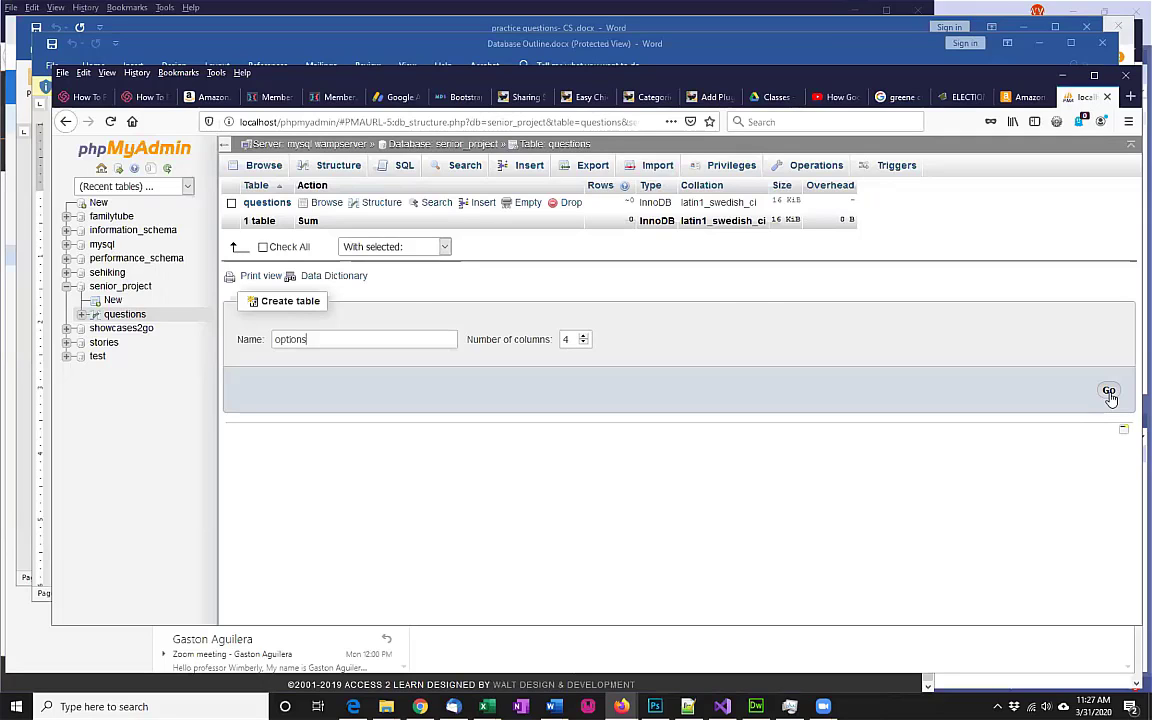
{"action": "left_click", "coordinate": [1109, 393]}
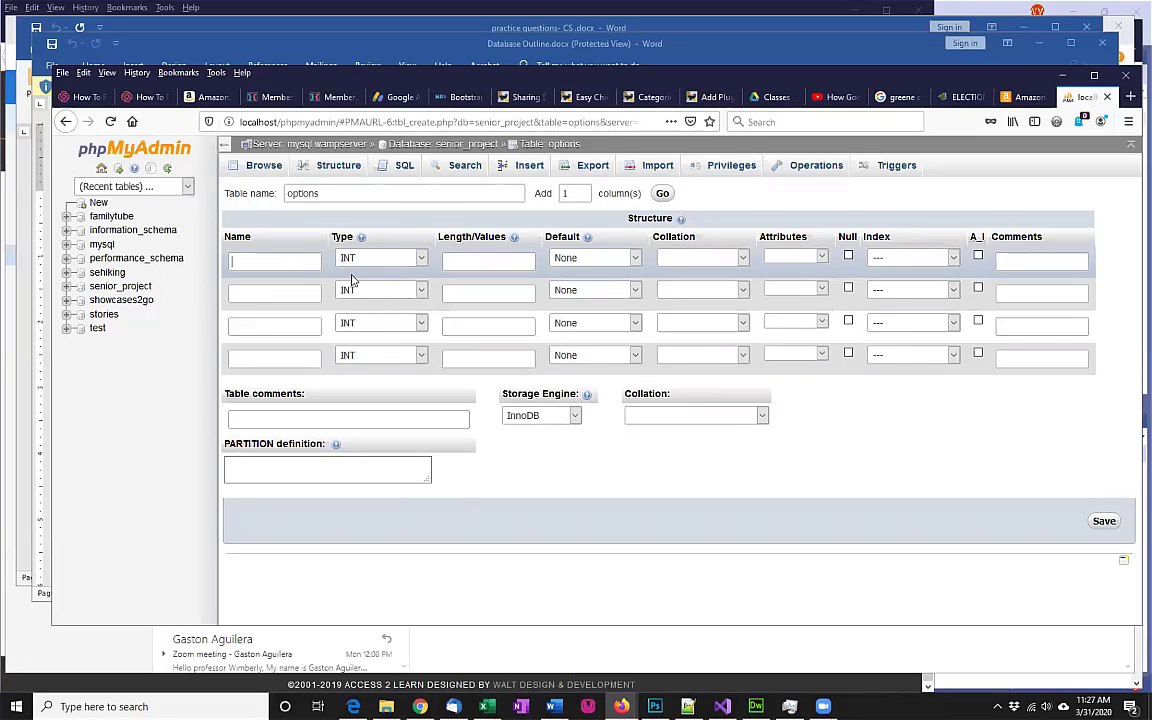
Step: Name the first column of the options table option_id, with a PRIMARY index and auto-increment enabled
{"action": "type", "text": "id"}
{"action": "key", "text": "Escape"}
{"action": "type", "text": "option_id"}
{"action": "key", "text": "Tab"}
{"action": "left_click", "coordinate": [910, 262]}
{"action": "left_click", "coordinate": [908, 299]}
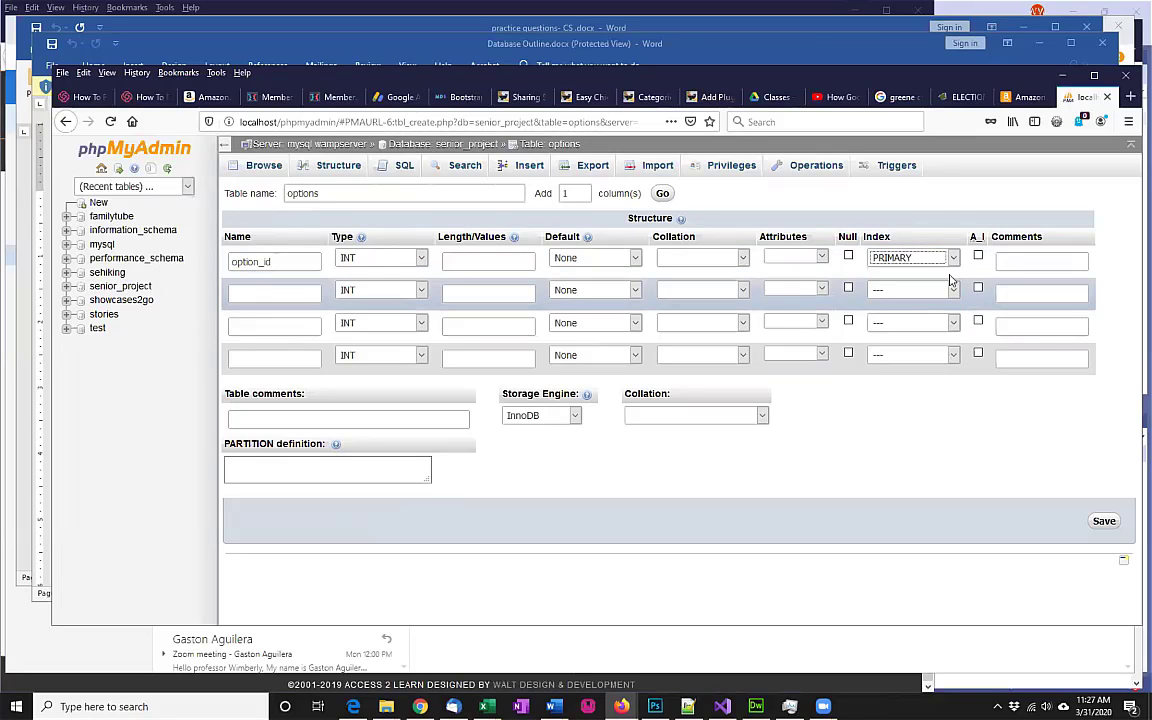
{"action": "left_click", "coordinate": [978, 256]}
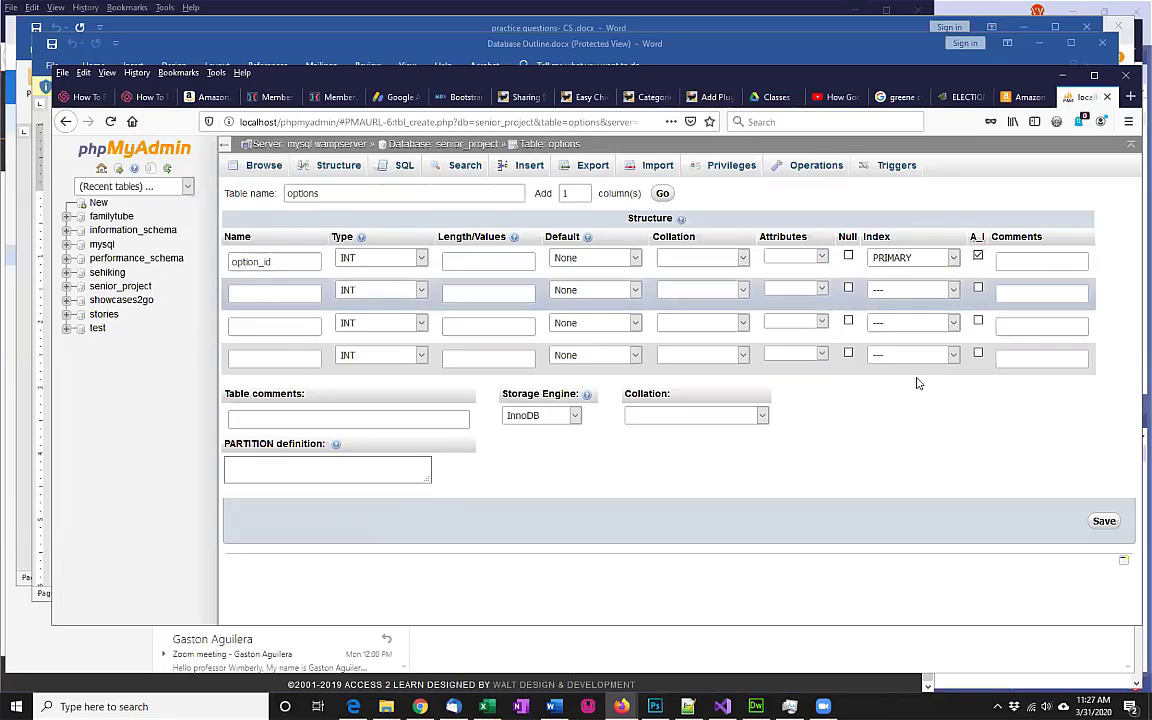
Step: Name the second column question_id and give it the INDEX index type
{"action": "left_click", "coordinate": [258, 294]}
{"action": "type", "text": "question_"}
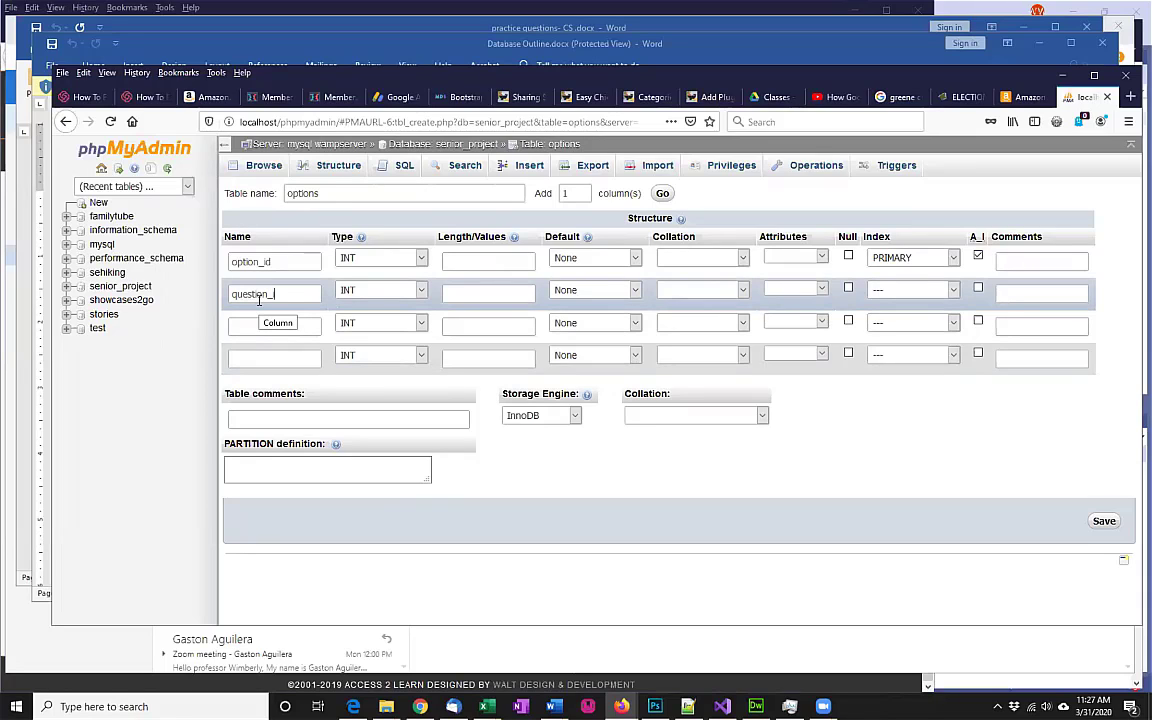
{"action": "type", "text": "id"}
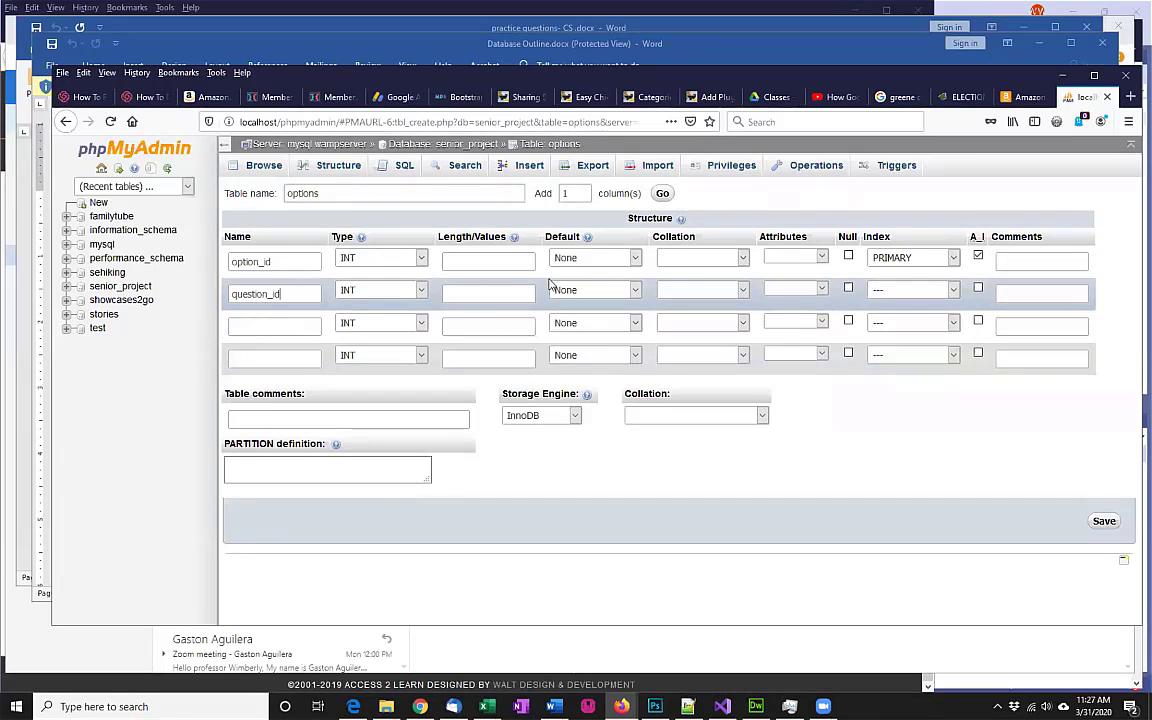
{"action": "left_click", "coordinate": [952, 291]}
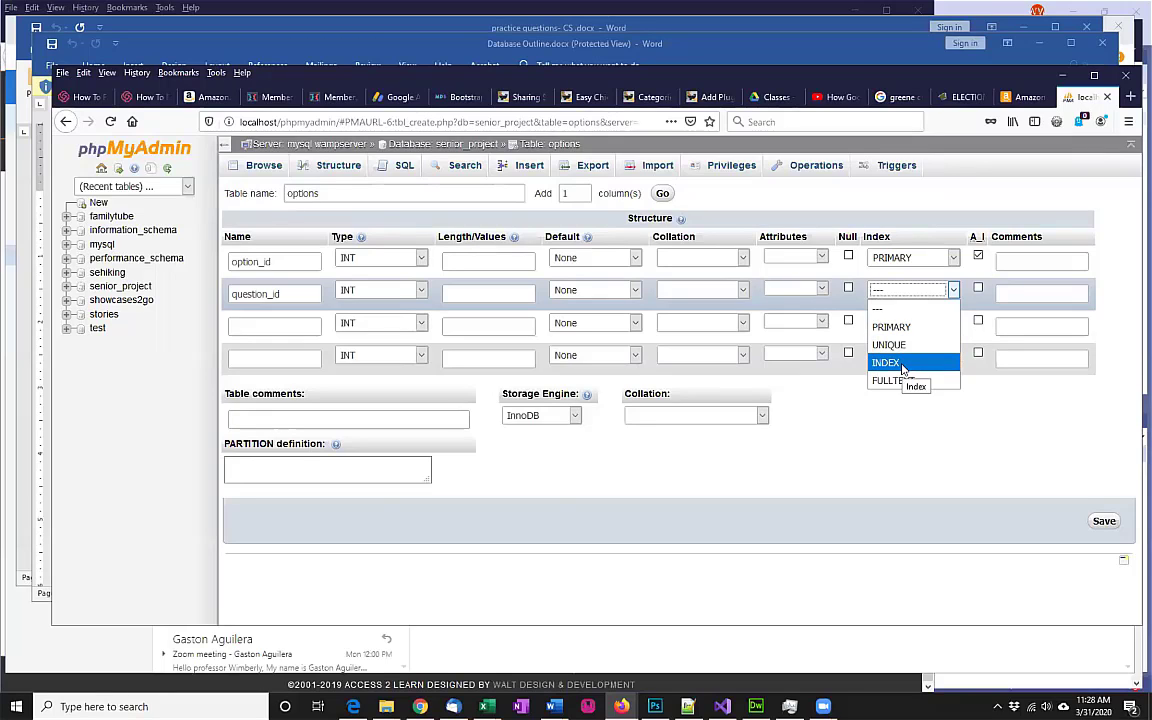
{"action": "left_click", "coordinate": [903, 363]}
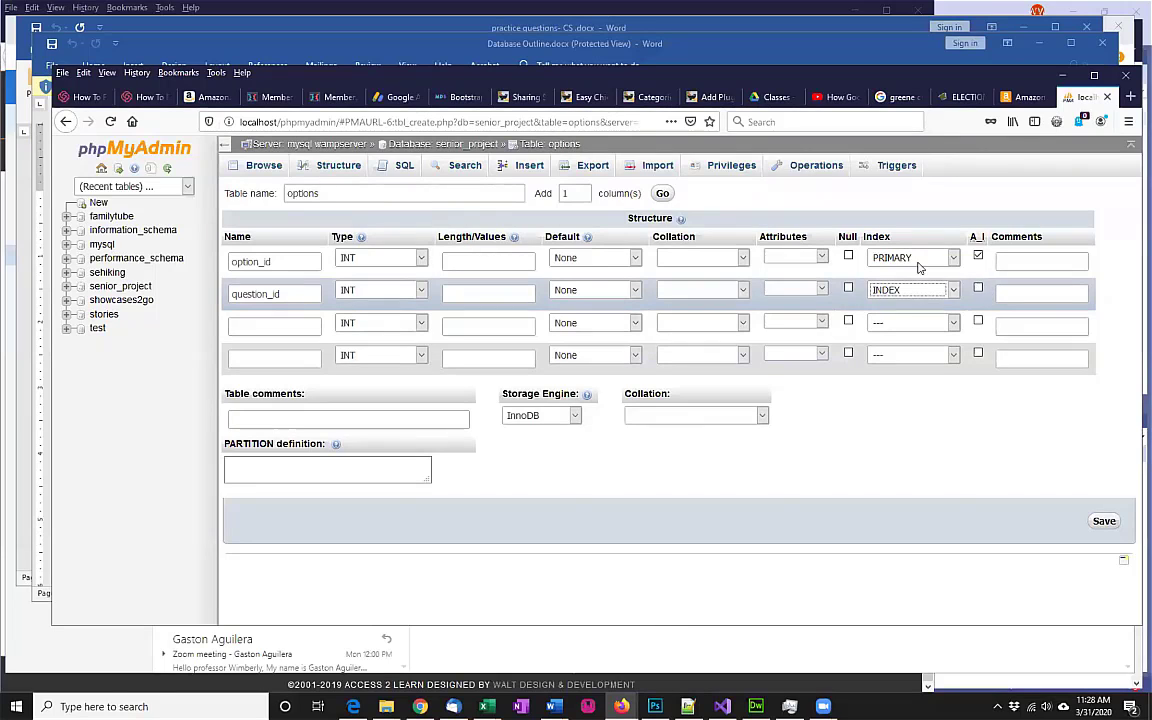
Step: Define the third column of the options table as option_text, VARCHAR, length 255
{"action": "left_click", "coordinate": [278, 326]}
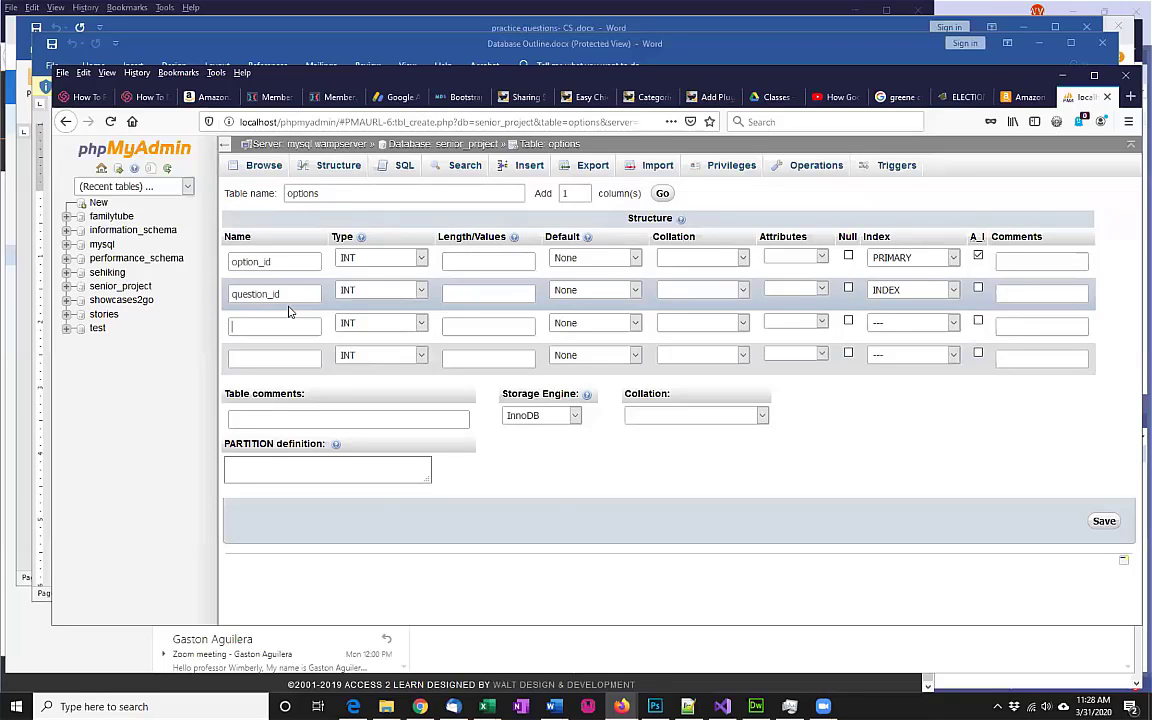
{"action": "type", "text": "question_text"}
{"action": "left_click", "coordinate": [357, 325]}
{"action": "left_click", "coordinate": [361, 360]}
{"action": "left_click", "coordinate": [478, 320]}
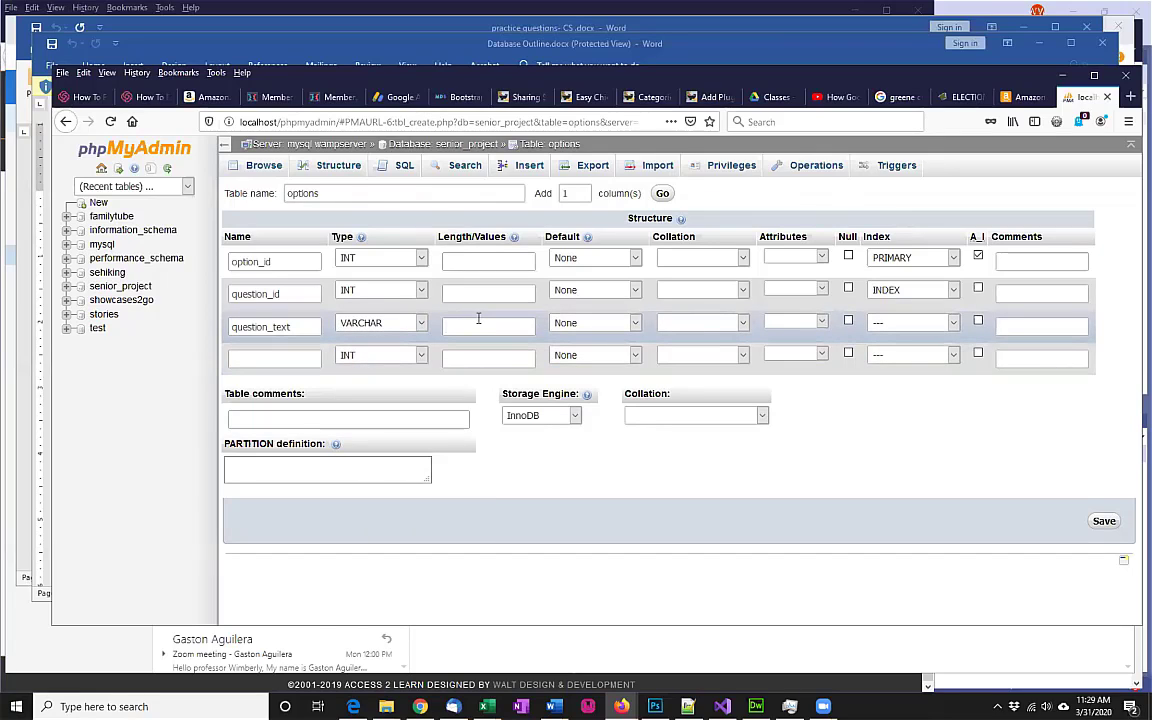
{"action": "type", "text": "255"}
{"action": "key", "text": "Tab"}
{"action": "left_click_drag", "start_coordinate": [268, 330], "coordinate": [210, 333]}
{"action": "type", "text": "option"}
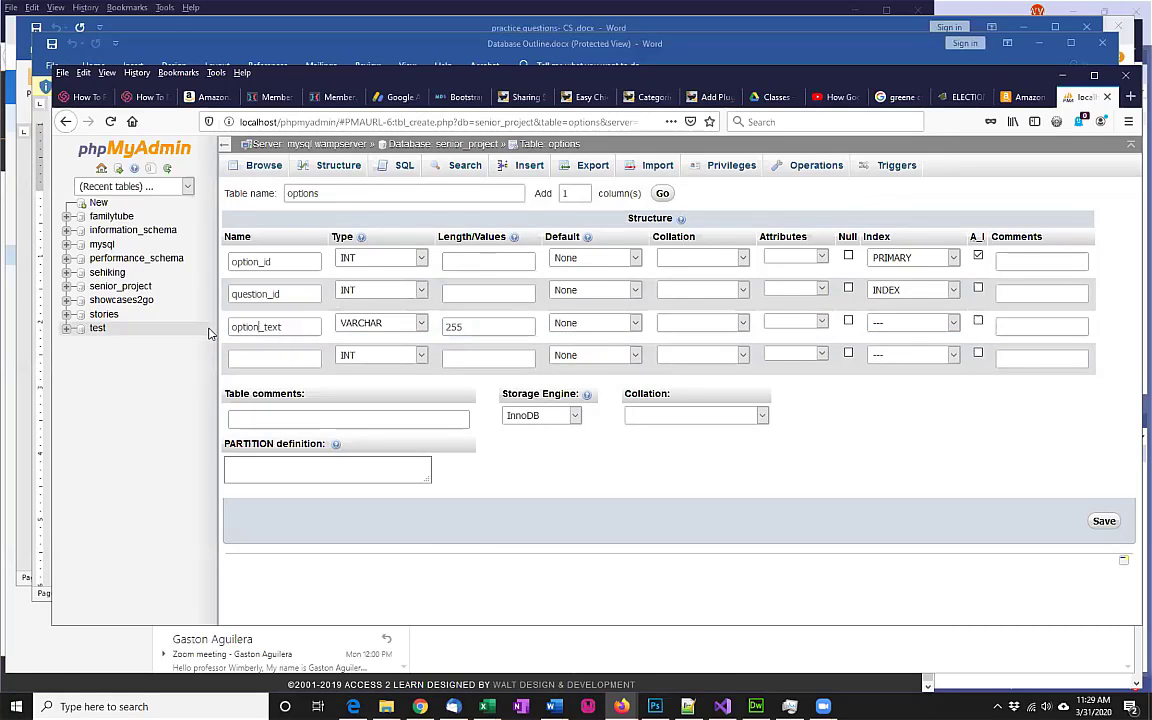
{"action": "left_click", "coordinate": [480, 327]}
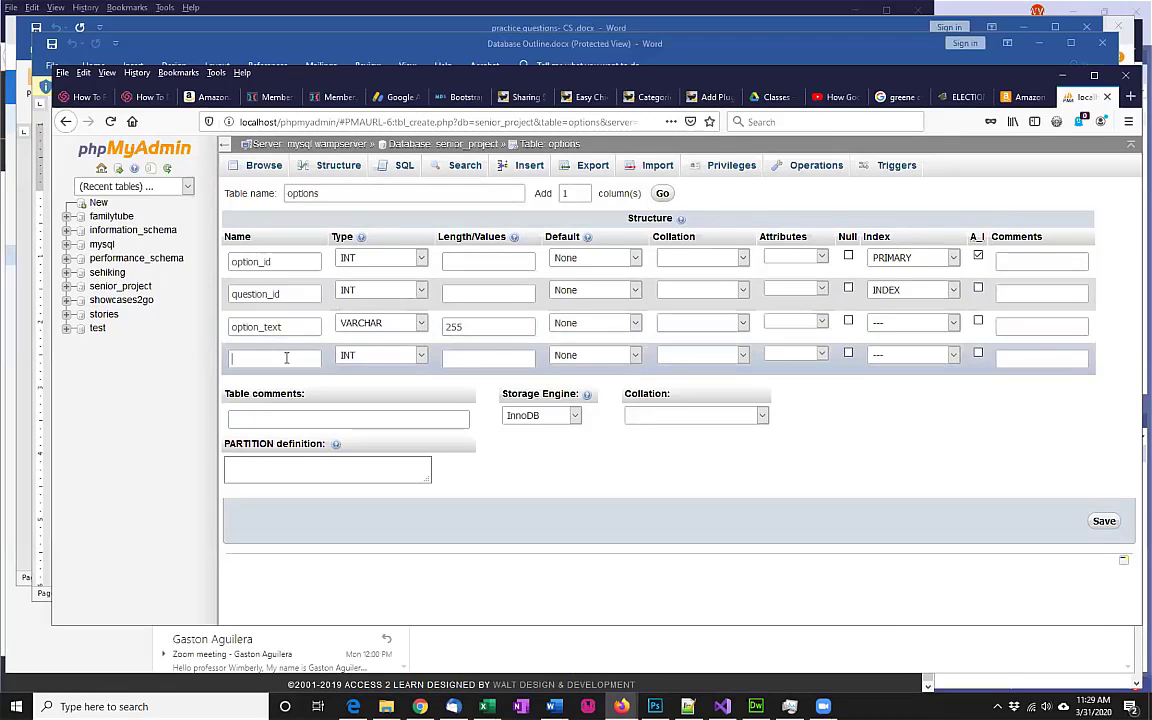
Step: Name the fourth column counter with a defined default of 0, and save the options table
{"action": "left_click", "coordinate": [286, 357]}
{"action": "type", "text": "counter"}
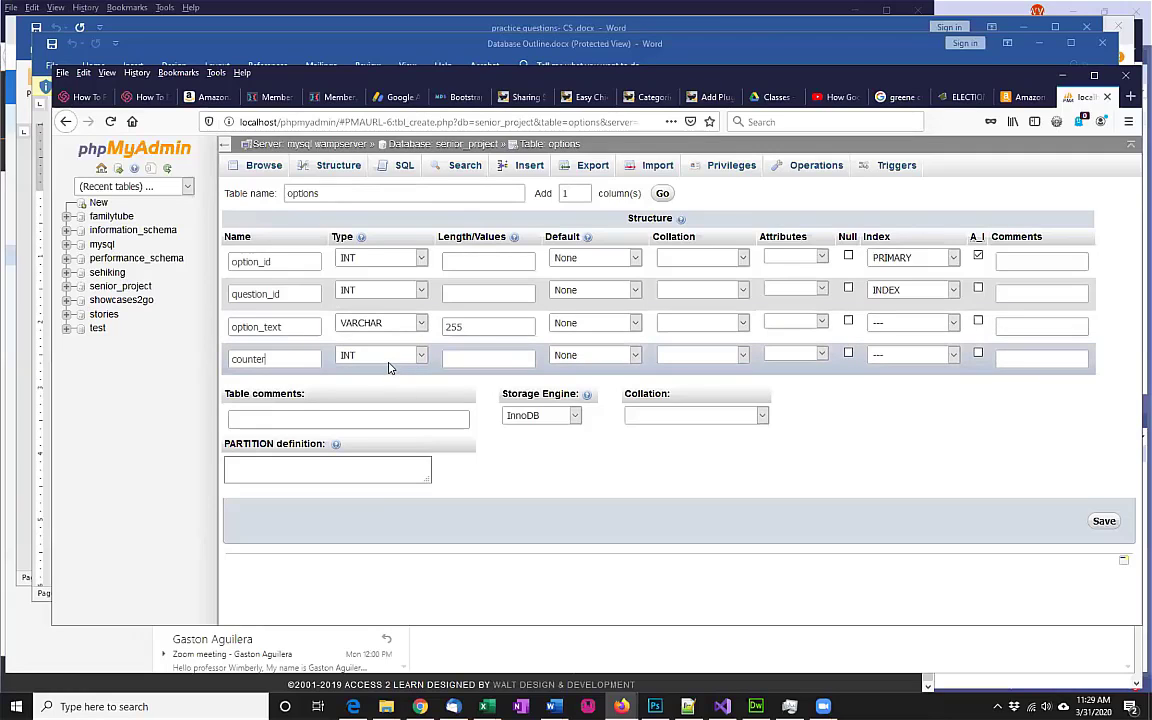
{"action": "key", "text": "Tab"}
{"action": "left_click", "coordinate": [617, 363]}
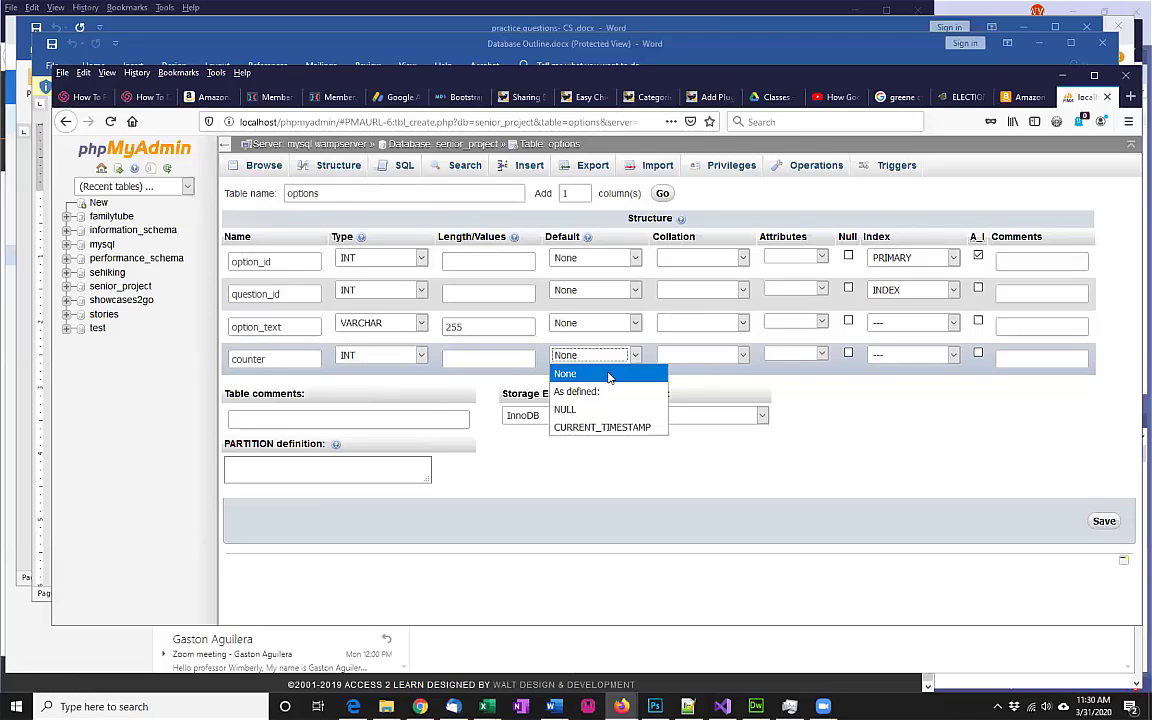
{"action": "left_click", "coordinate": [601, 392]}
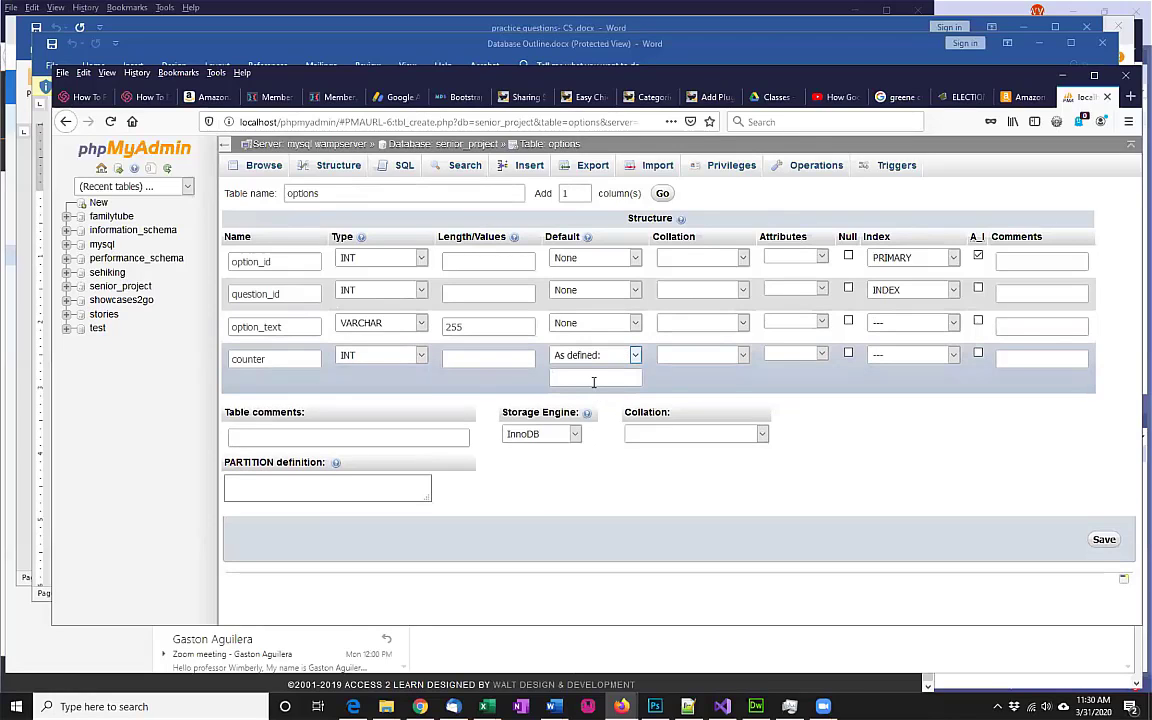
{"action": "type", "text": "0"}
{"action": "left_click", "coordinate": [1103, 541]}
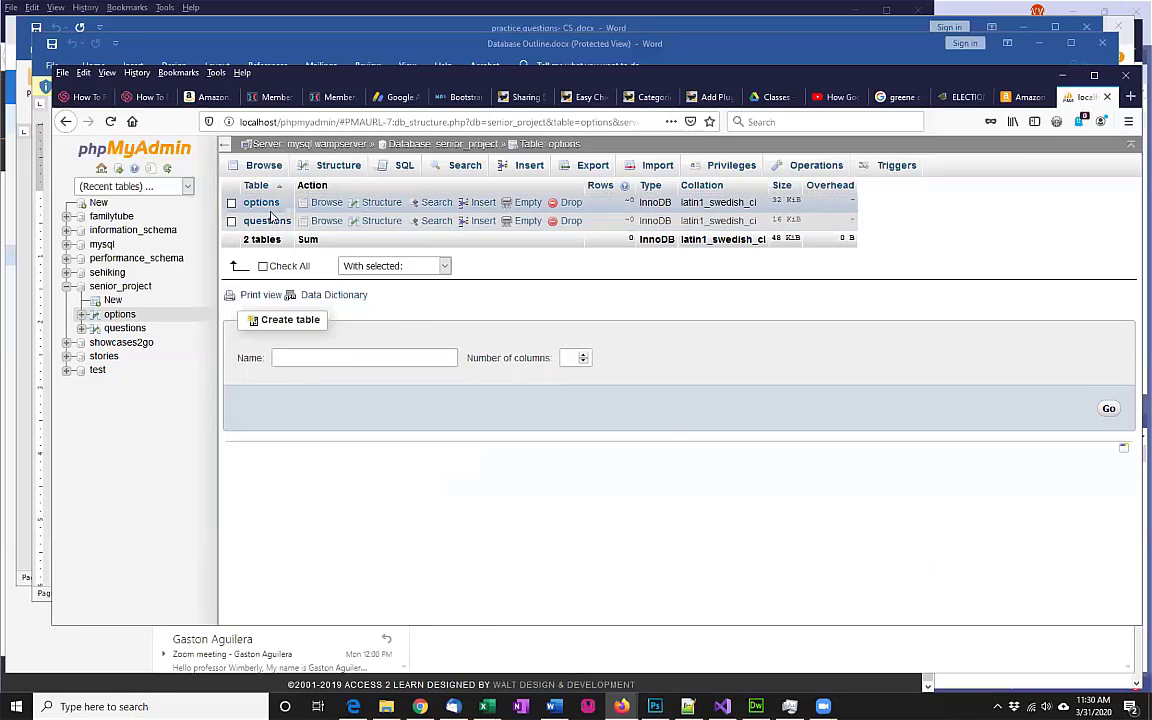
Step: Consult the Word outline's Answers section and start a new table named answers with 4 columns
{"action": "left_click", "coordinate": [437, 360]}
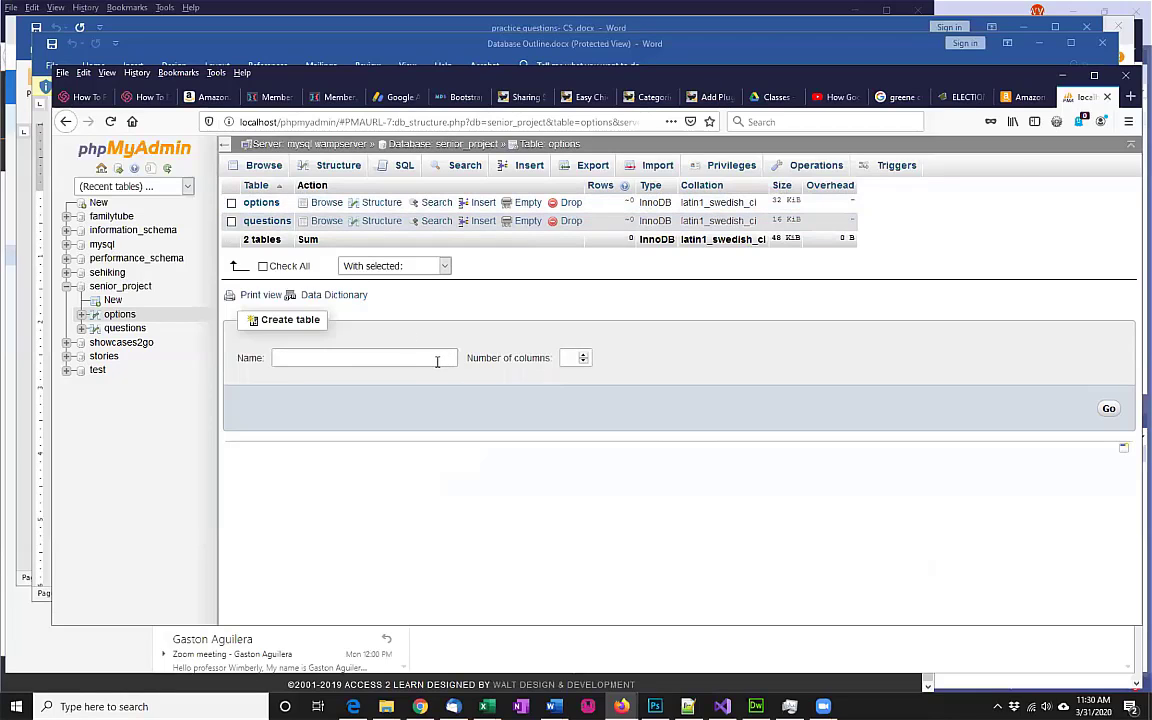
{"action": "type", "text": "anser"}
{"action": "key", "text": "BackSpace"}
{"action": "type", "text": "wers"}
{"action": "key", "text": "alt+Tab"}
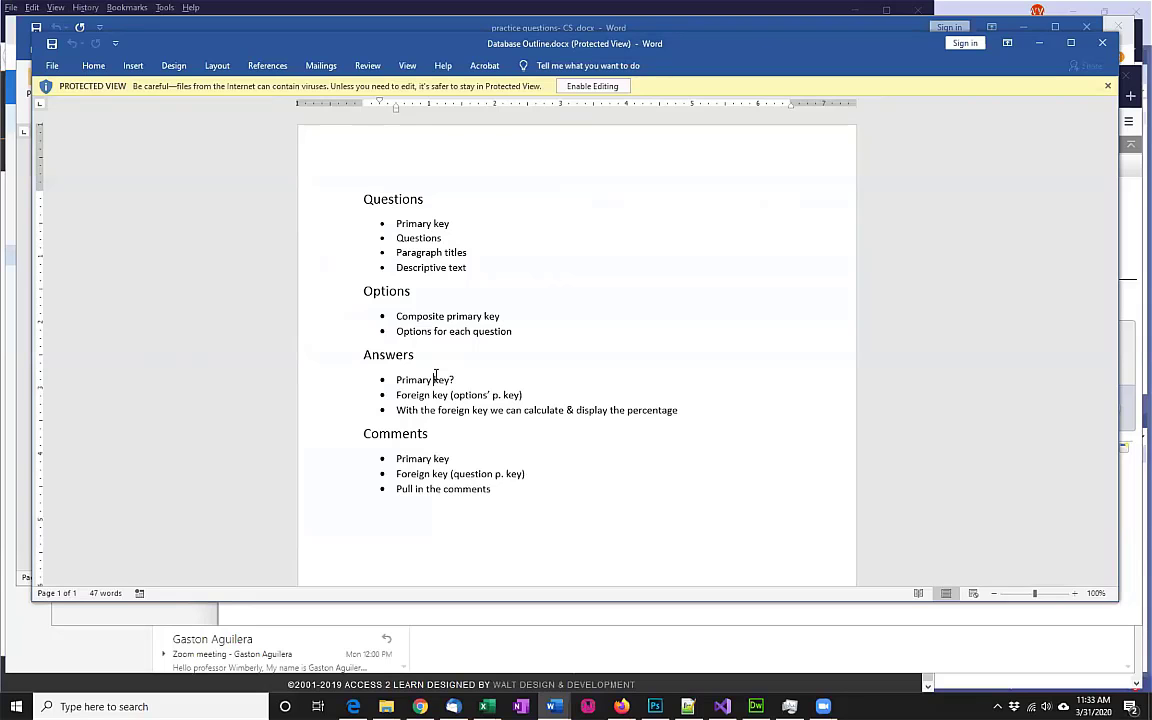
{"action": "key", "text": "alt+Tab"}
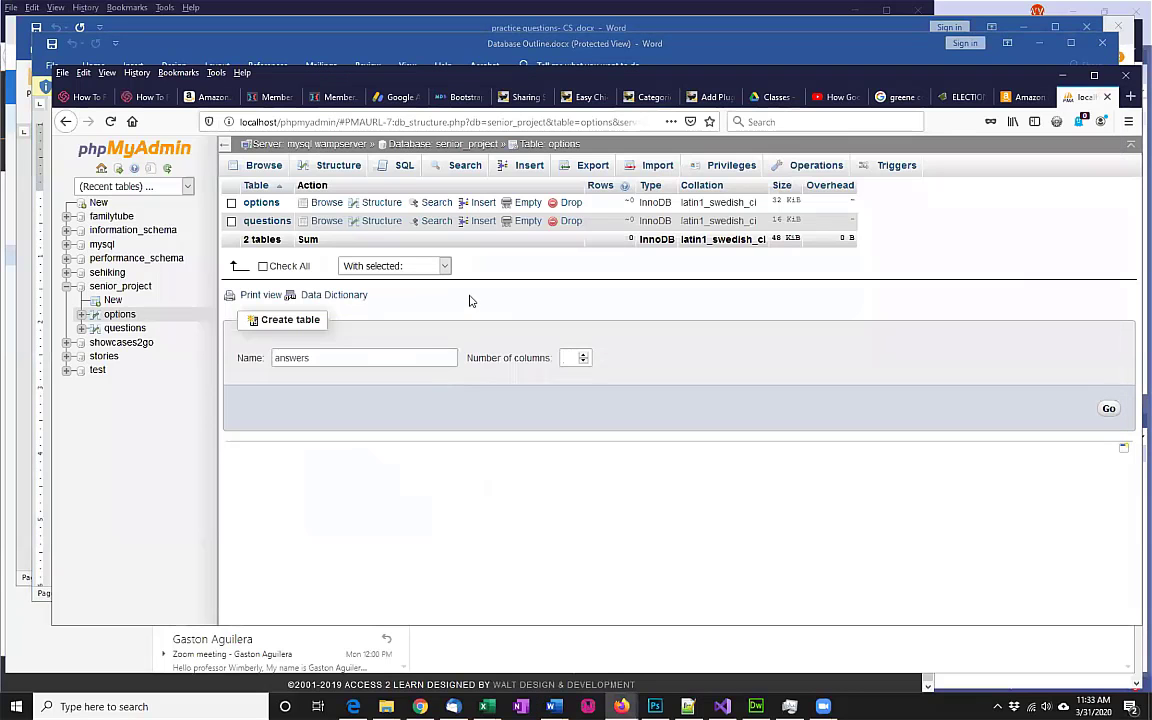
{"action": "type", "text": "3"}
{"action": "key", "text": "BackSpace"}
{"action": "type", "text": "4"}
{"action": "left_click", "coordinate": [1110, 410]}
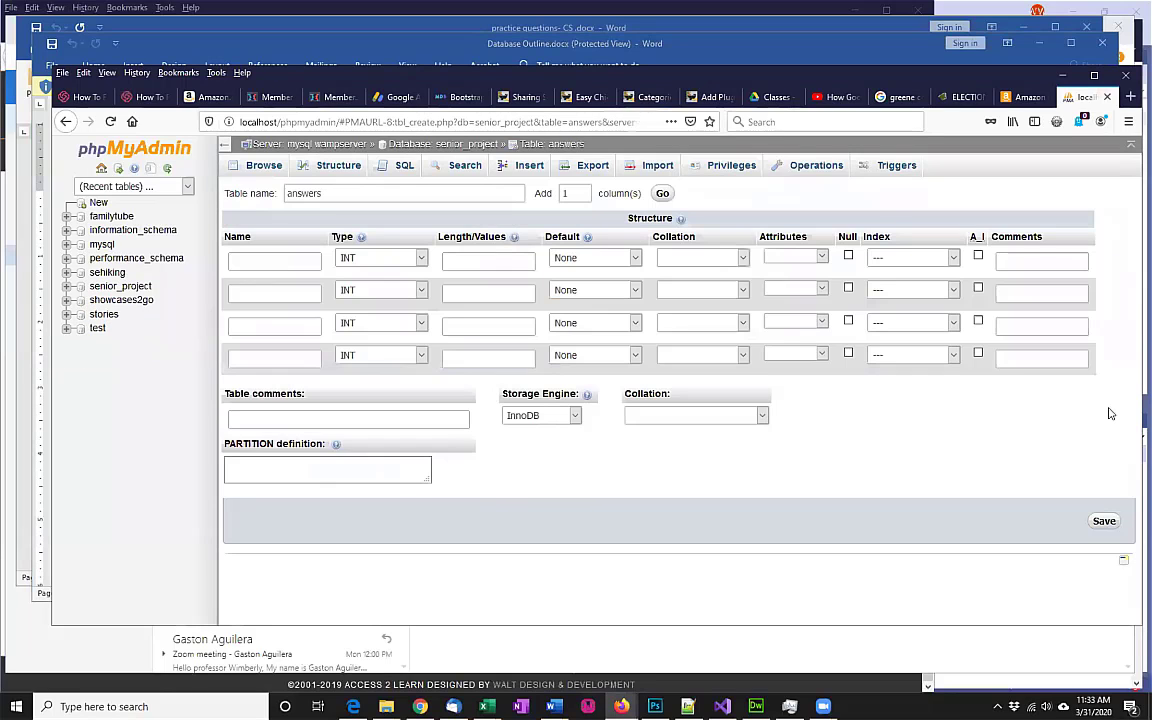
Step: Name the first column of the answers table answer_id, with a PRIMARY index and auto-increment enabled
{"action": "left_click", "coordinate": [256, 263]}
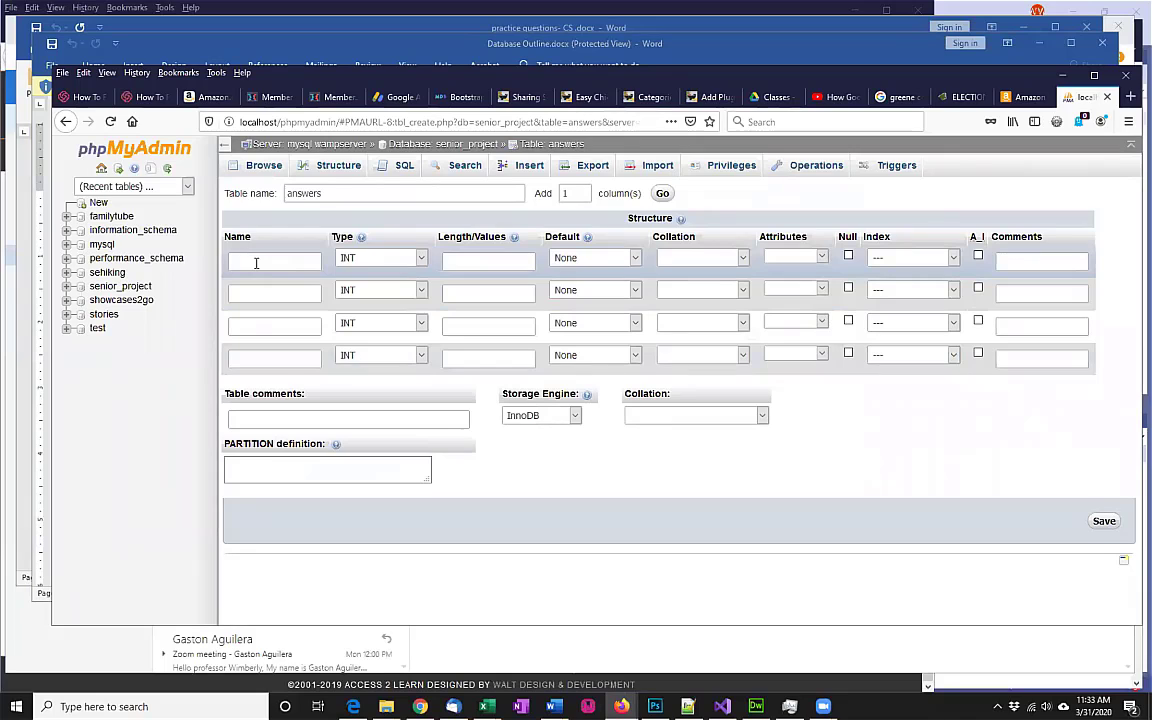
{"action": "type", "text": "answer_id"}
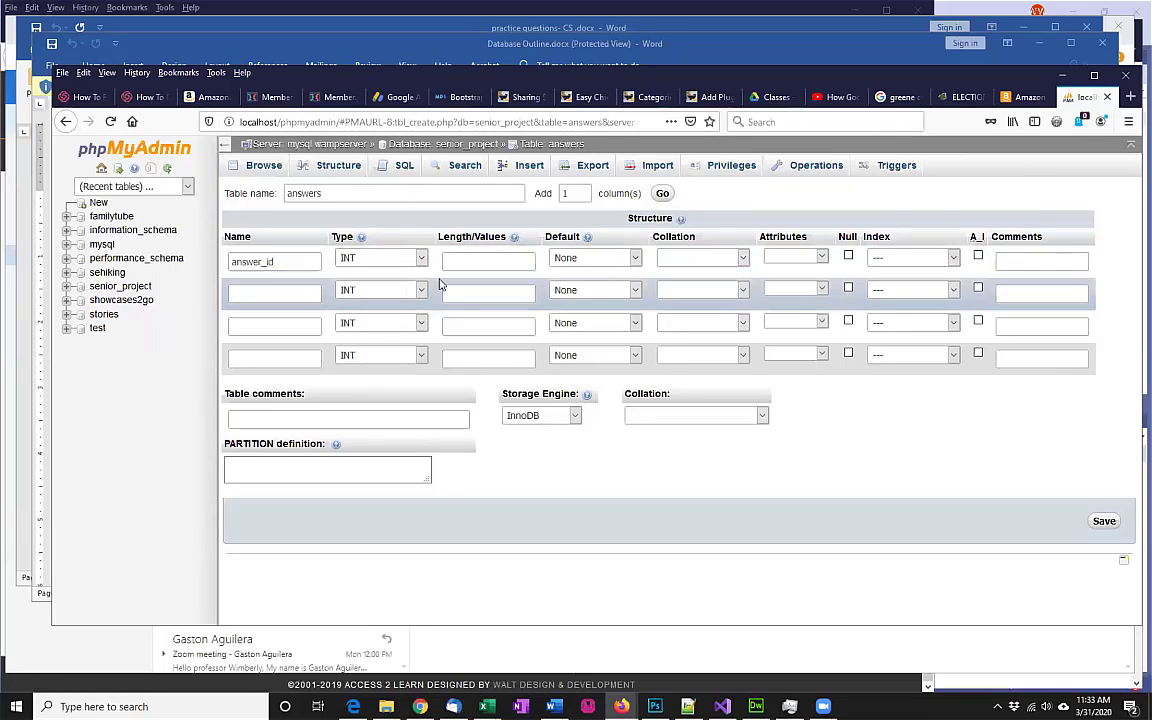
{"action": "left_click", "coordinate": [821, 258]}
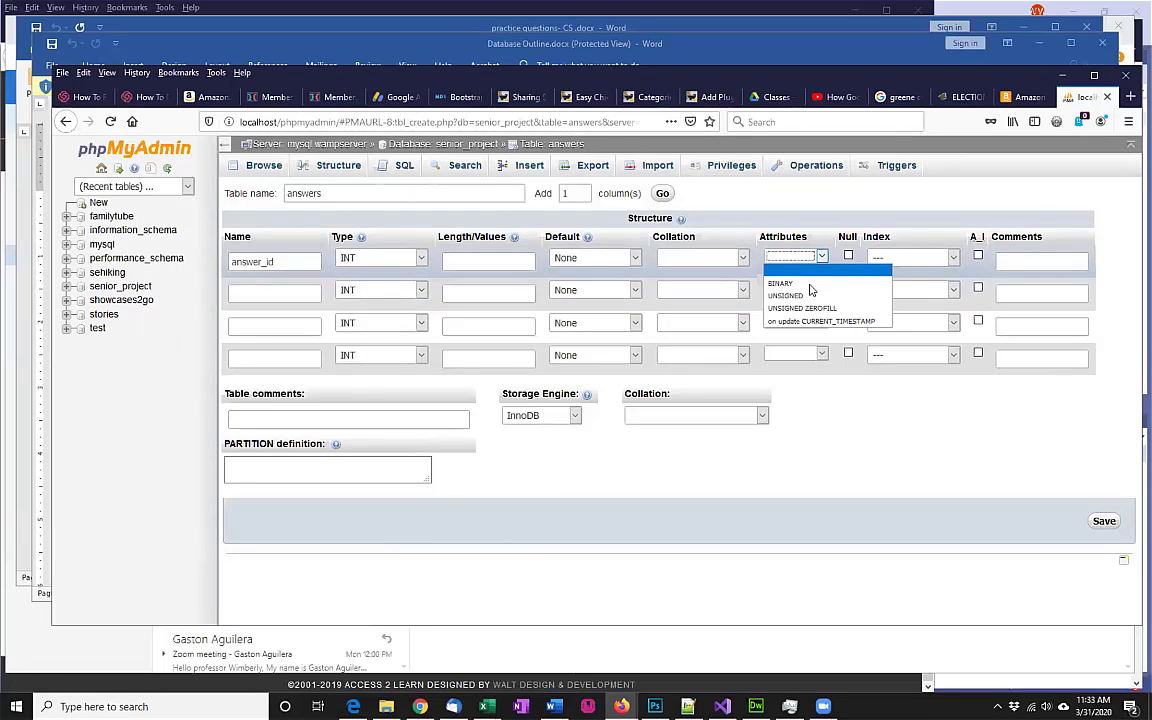
{"action": "left_click", "coordinate": [898, 258]}
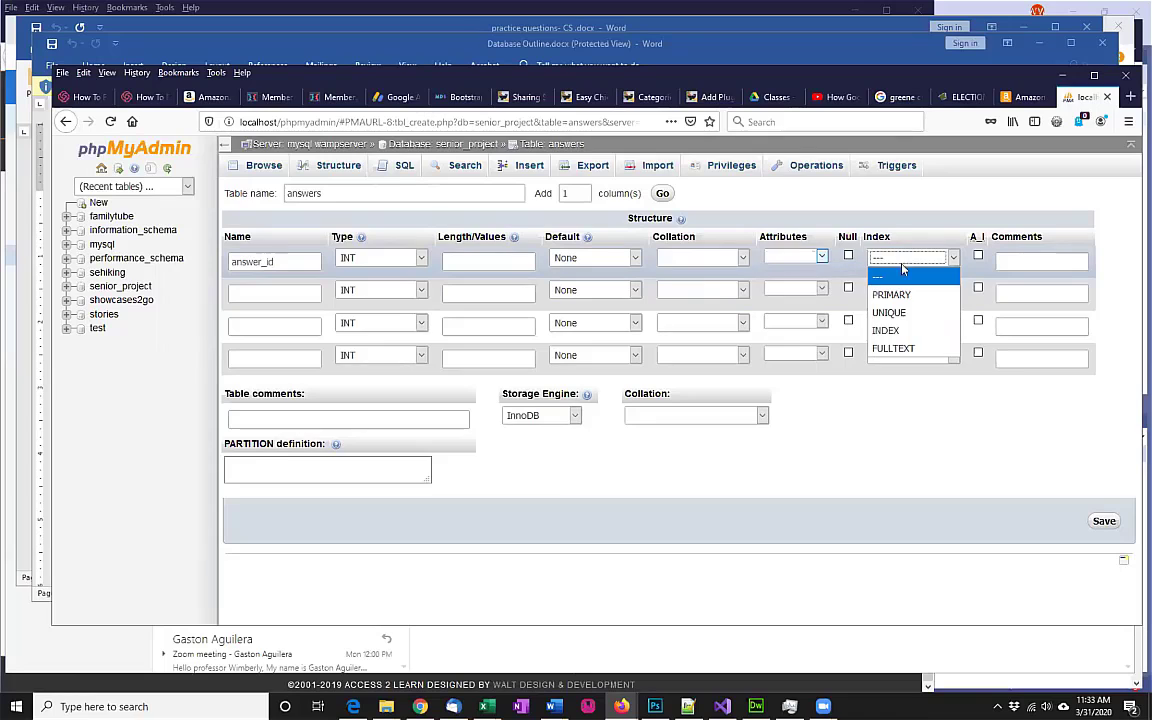
{"action": "left_click", "coordinate": [925, 290]}
{"action": "left_click", "coordinate": [978, 258]}
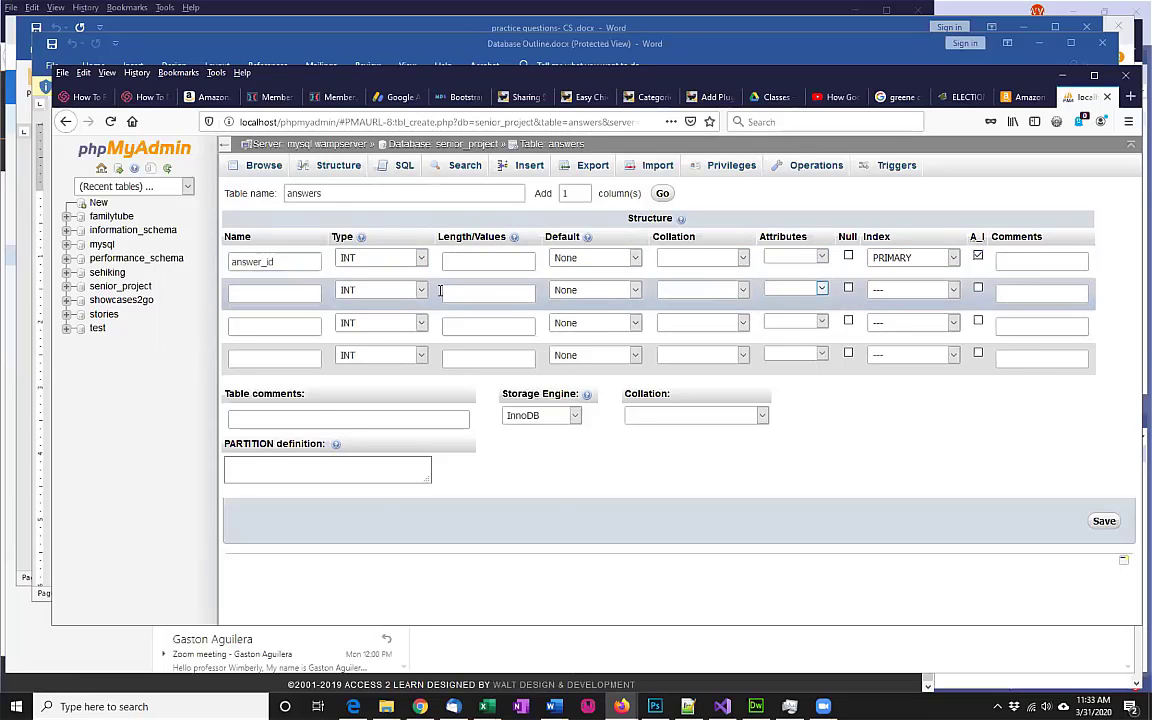
Step: Name the second column of the answers table option_id and give it the INDEX index type
{"action": "left_click", "coordinate": [277, 290]}
{"action": "type", "text": "qption_id"}
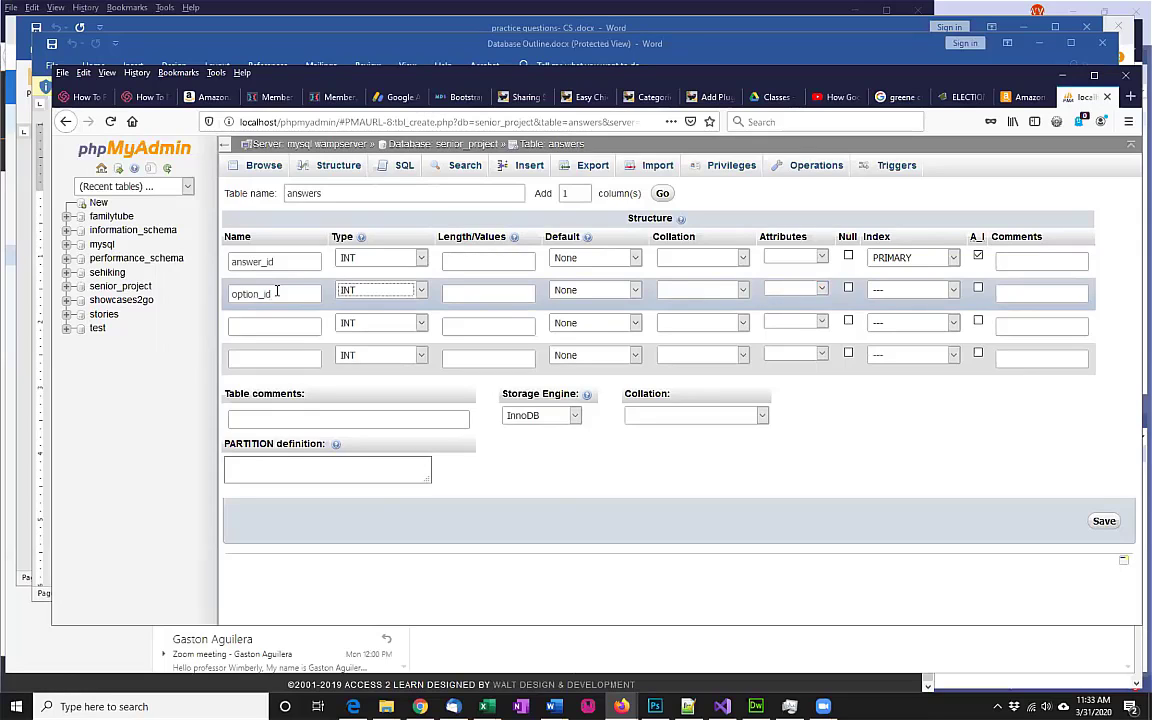
{"action": "left_click", "coordinate": [935, 290]}
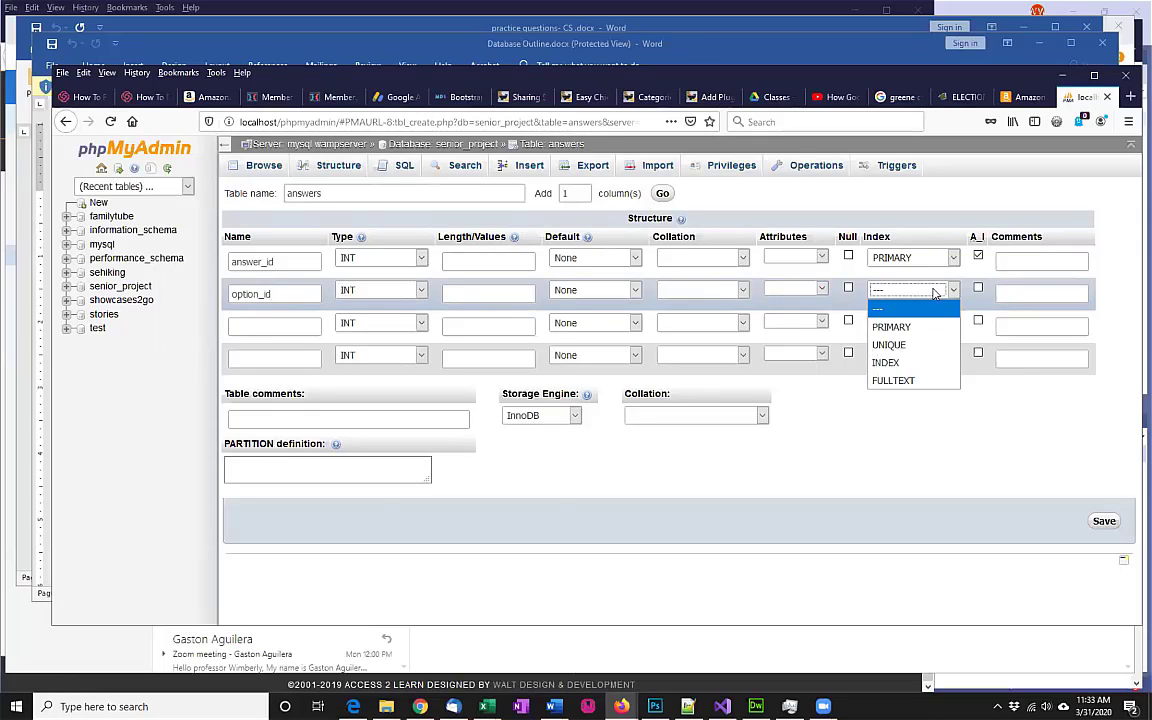
{"action": "left_click", "coordinate": [925, 366]}
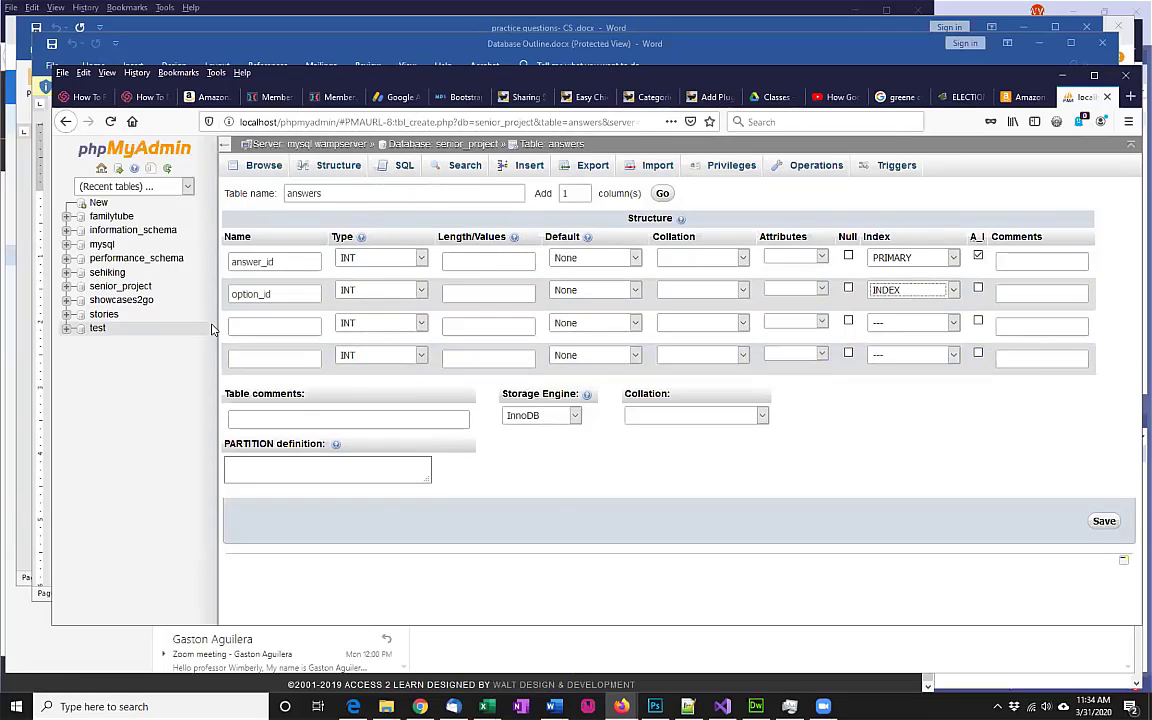
Step: Name the third column of the answers table ip_address and set its type to VARCHAR
{"action": "left_click", "coordinate": [310, 327]}
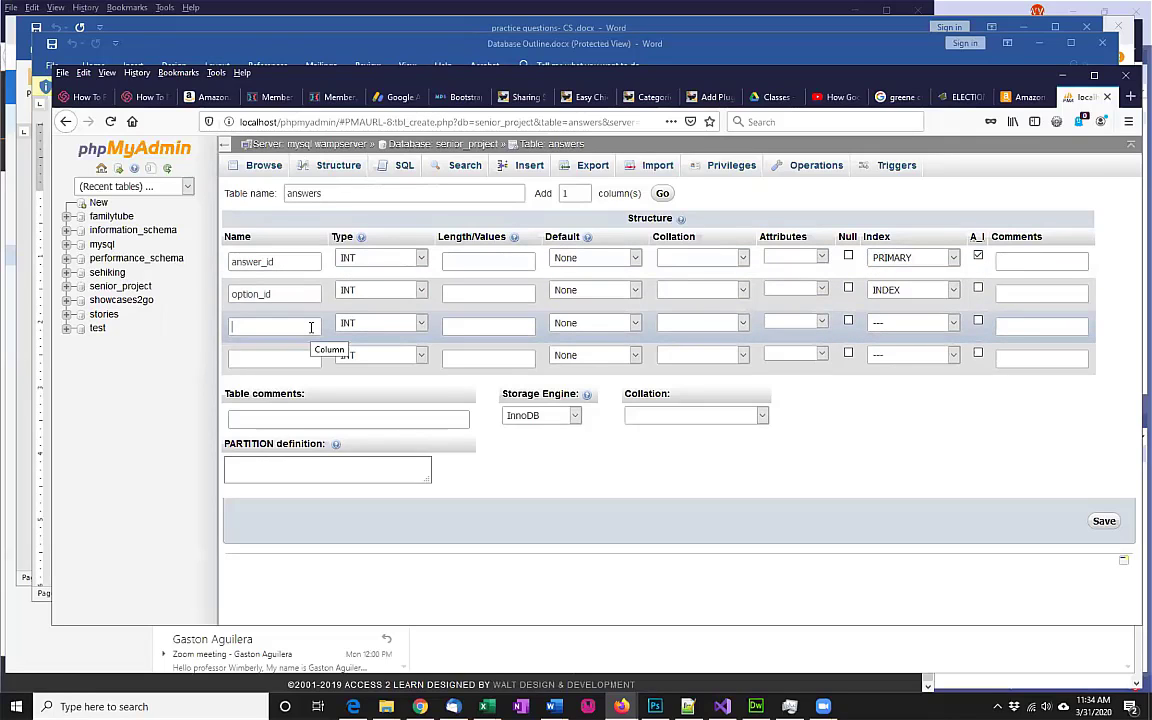
{"action": "type", "text": "ip"}
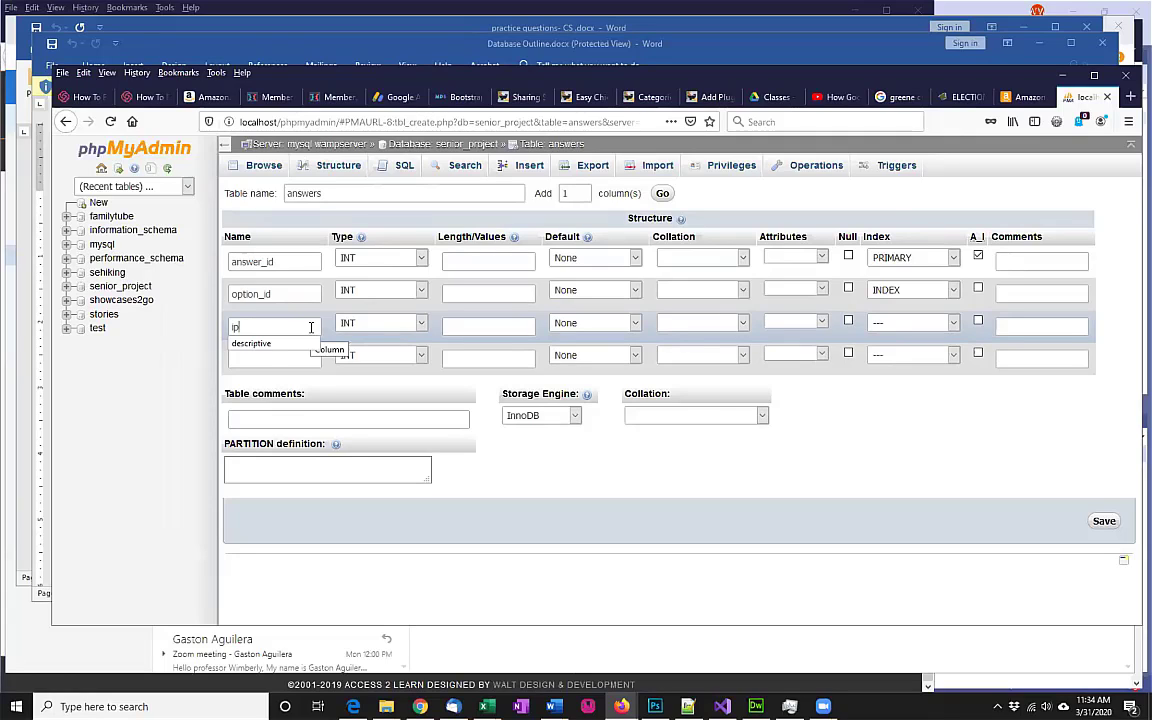
{"action": "type", "text": "_add"}
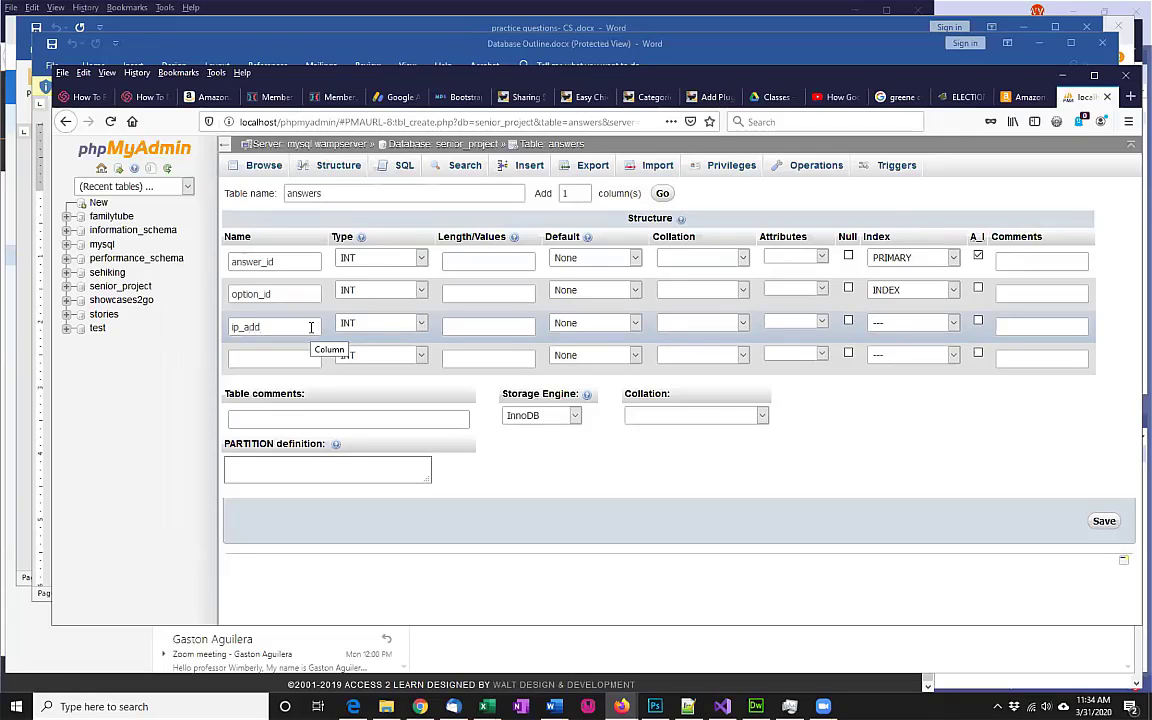
{"action": "type", "text": "ress"}
{"action": "key", "text": "Tab"}
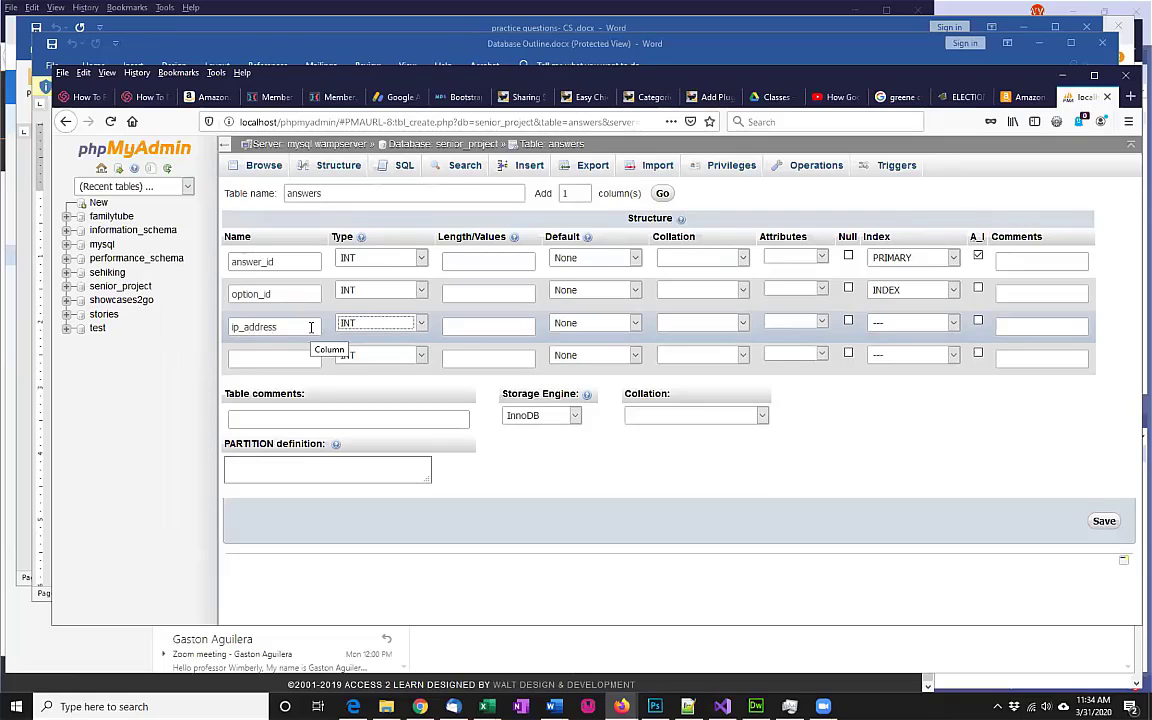
{"action": "key", "text": "v"}
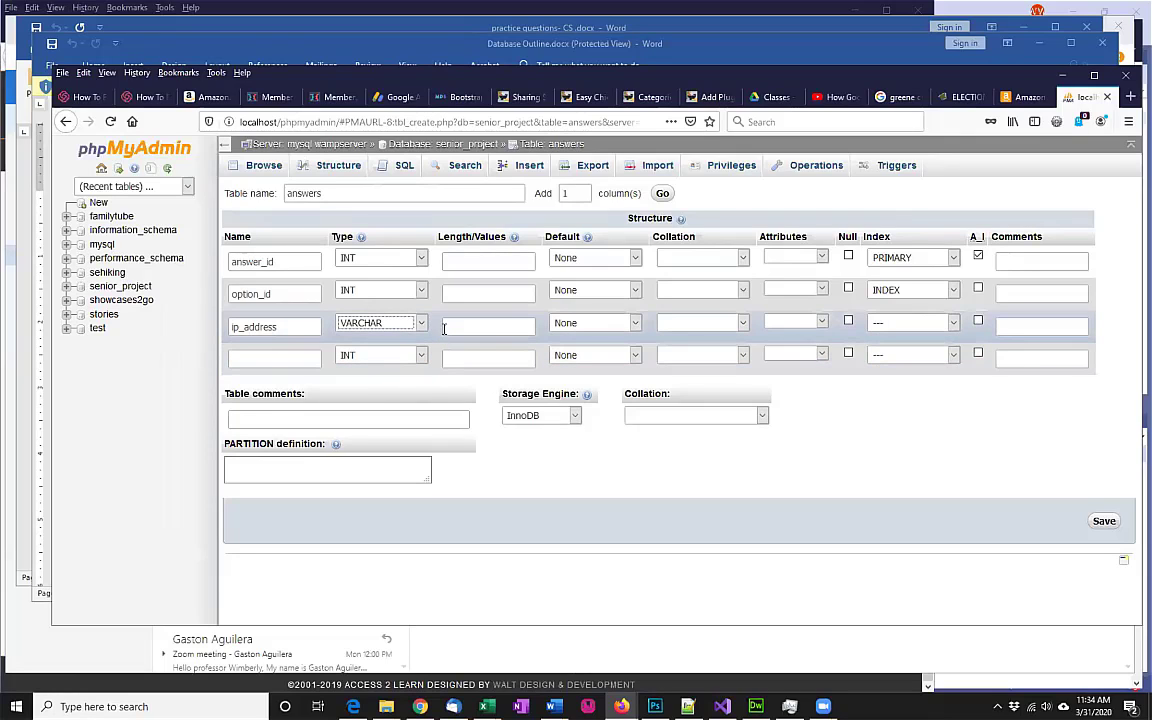
{"action": "left_click", "coordinate": [446, 328]}
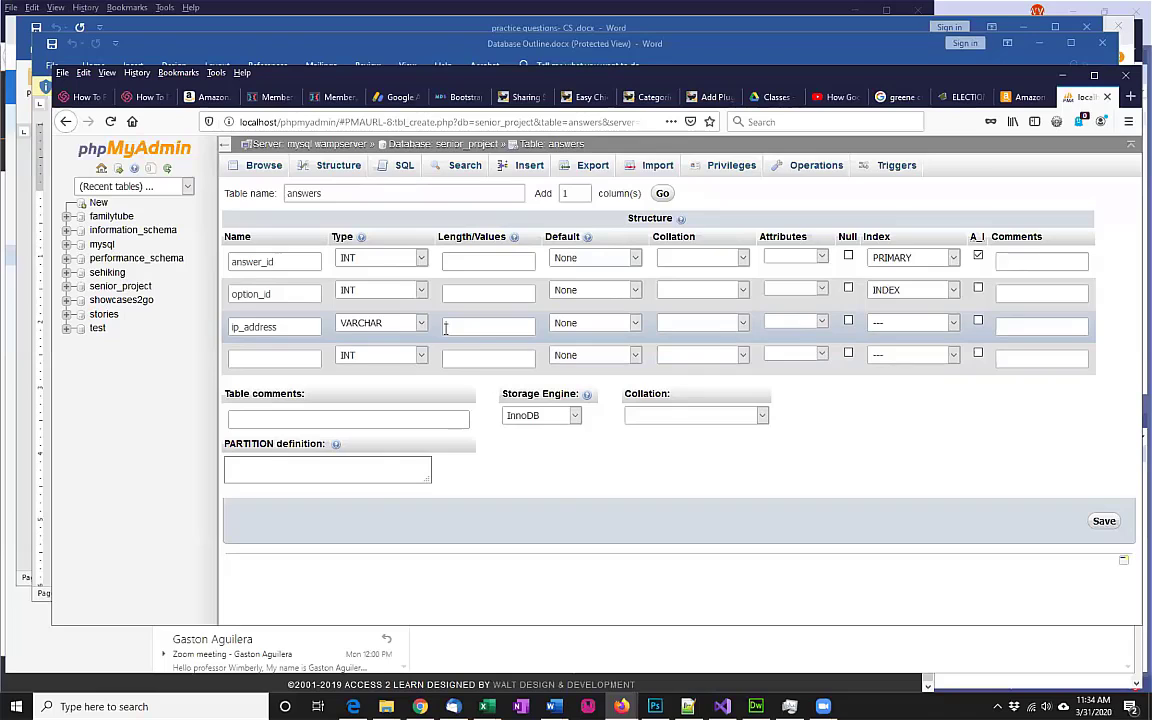
Step: Define the fourth column as createdon, type TIMESTAMP, with CURRENT_TIMESTAMP as default, and try to save the answers table
{"action": "left_click", "coordinate": [292, 356]}
{"action": "type", "text": "createdon"}
{"action": "key", "text": "Tab"}
{"action": "type", "text": "timestamp"}
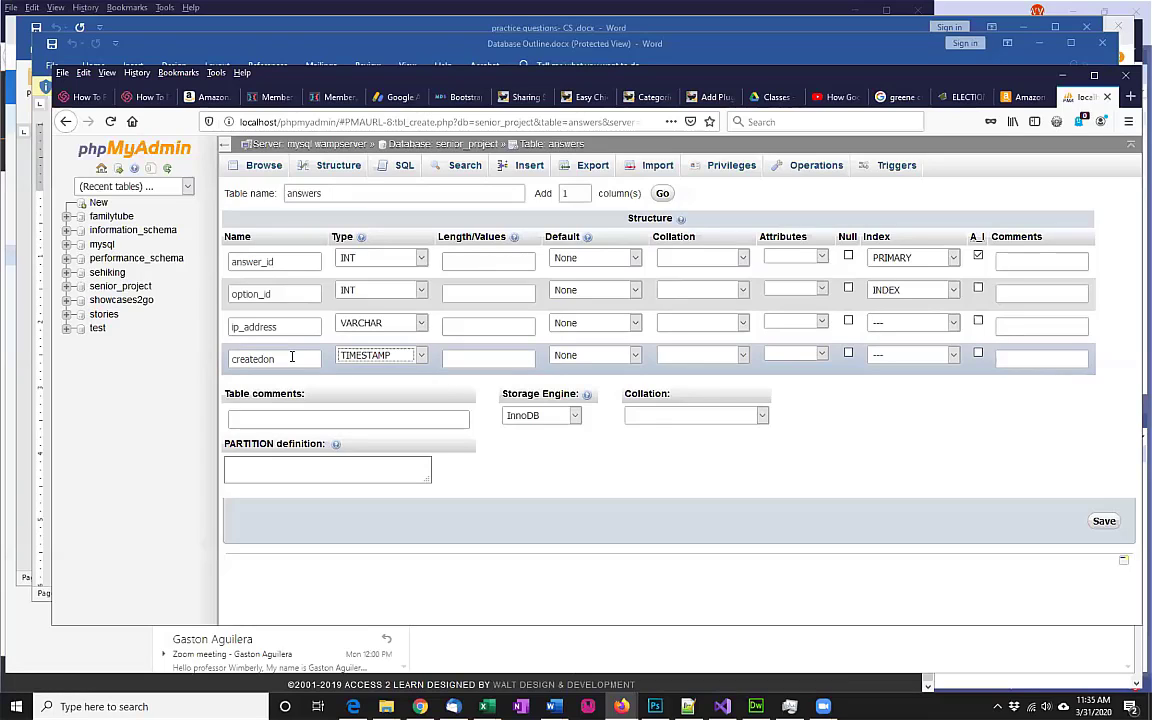
{"action": "key", "text": "Tab"}
{"action": "left_click", "coordinate": [633, 355]}
{"action": "left_click", "coordinate": [629, 428]}
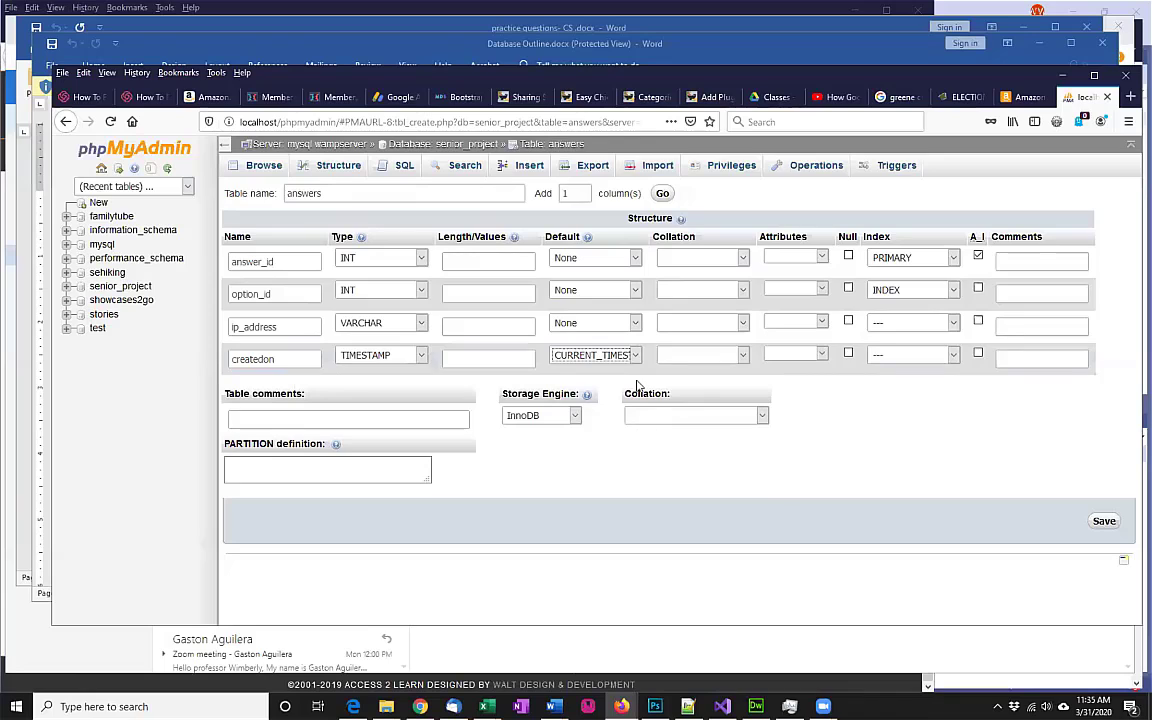
{"action": "left_click", "coordinate": [1105, 522]}
{"action": "left_click", "coordinate": [635, 343]}
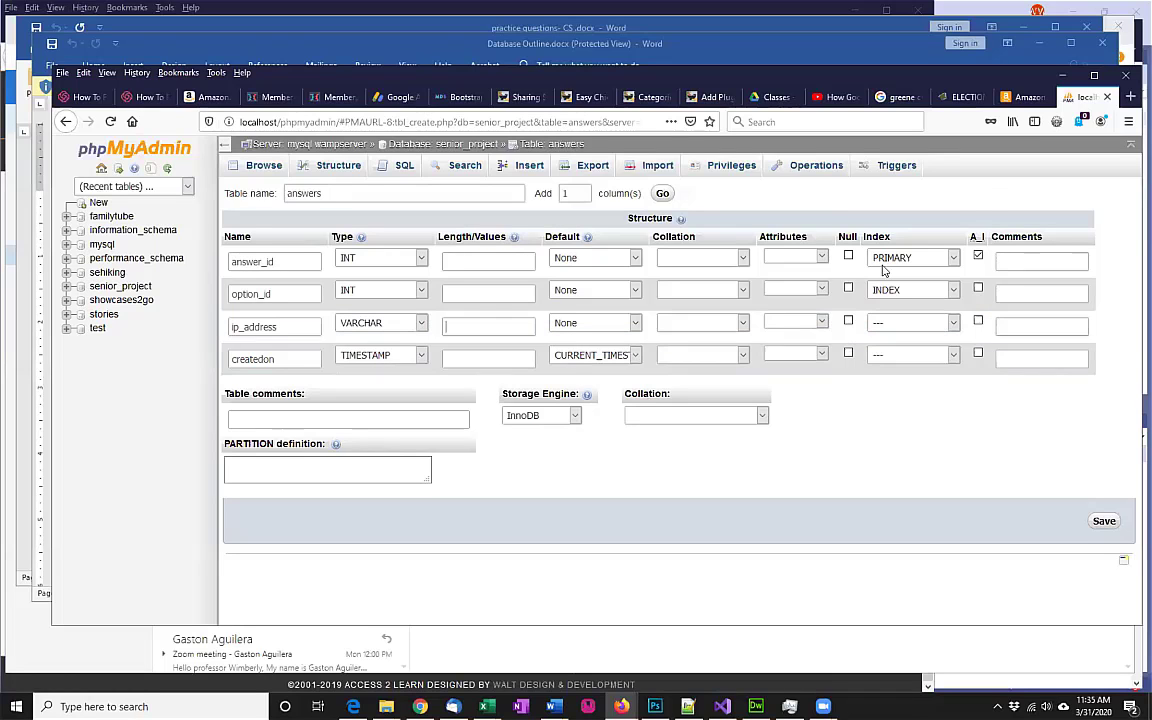
Step: Search Google in a new browser tab for "size of ip v6 address"
{"action": "left_click", "coordinate": [1131, 99]}
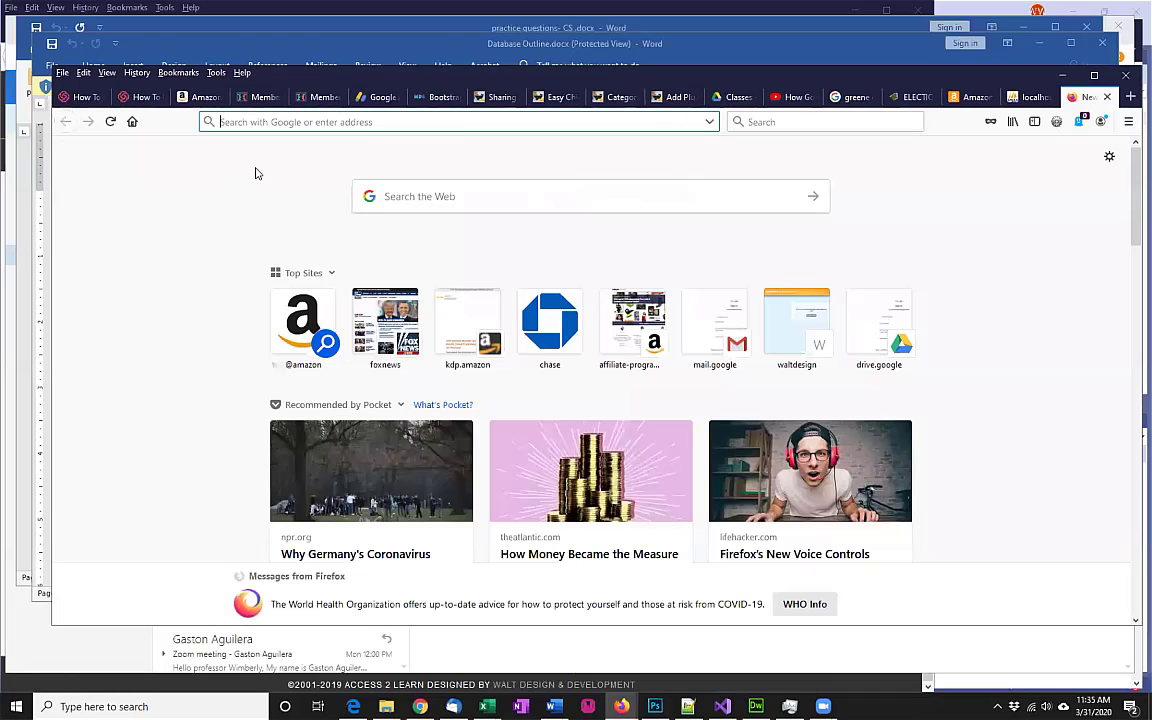
{"action": "type", "text": "size "}
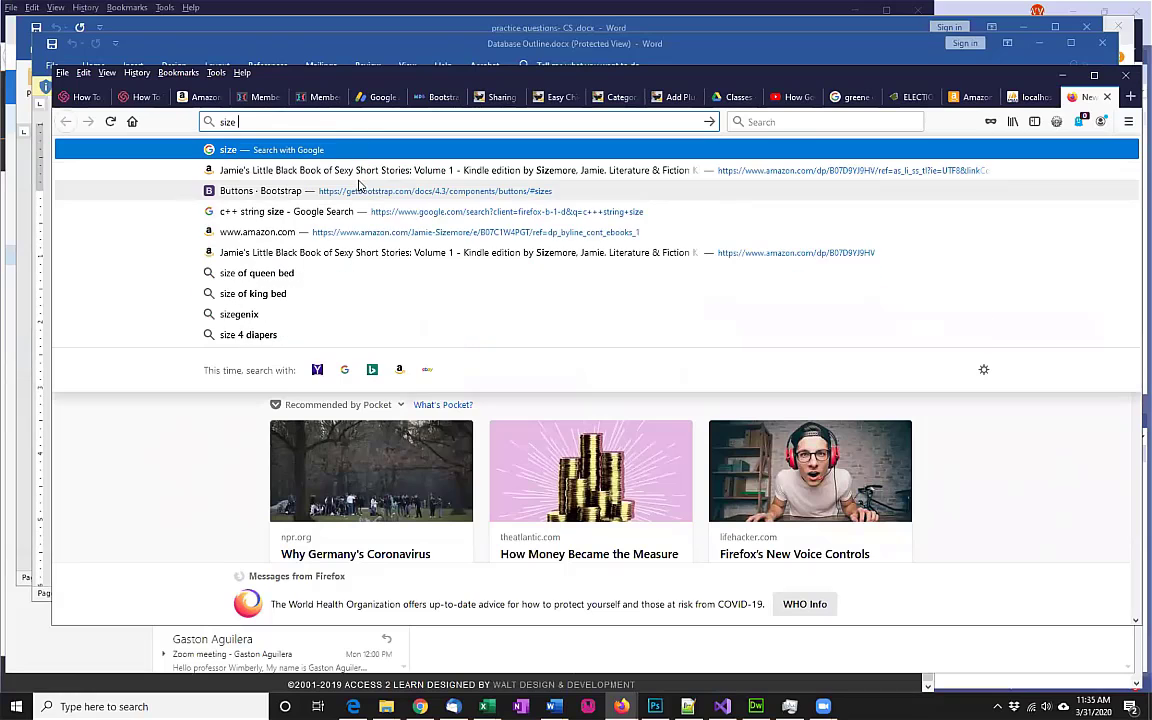
{"action": "type", "text": "of ip add"}
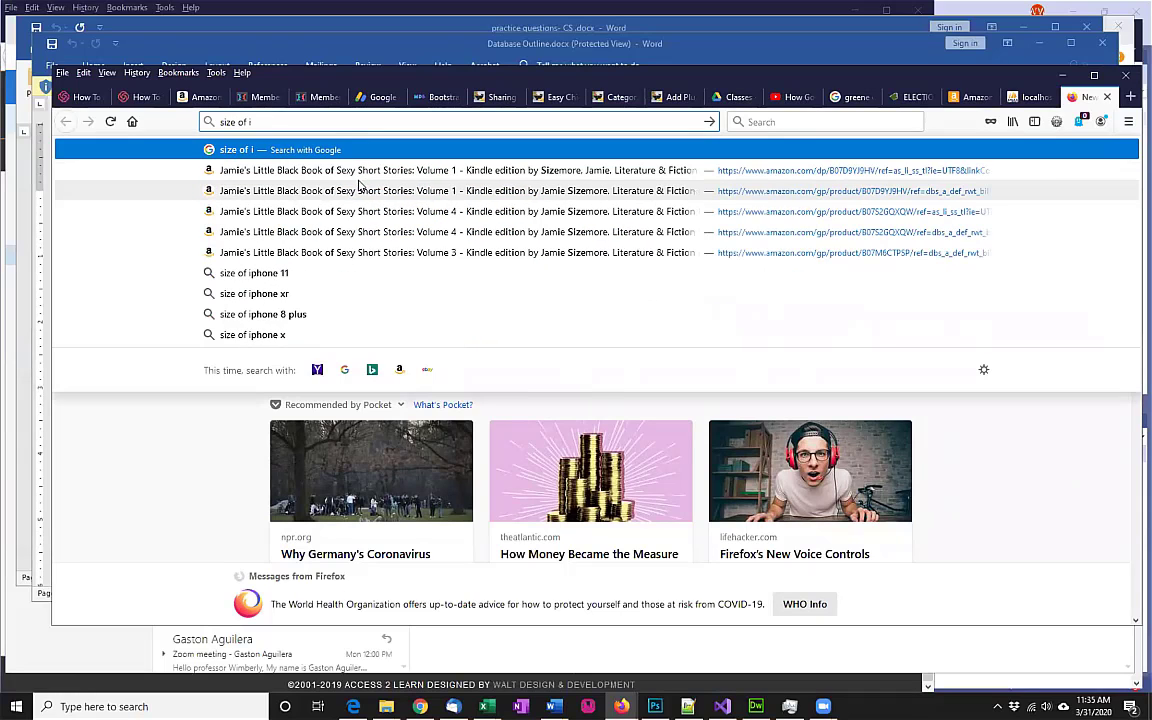
{"action": "key", "text": "BackSpace"}
{"action": "key", "text": "BackSpace"}
{"action": "key", "text": "BackSpace"}
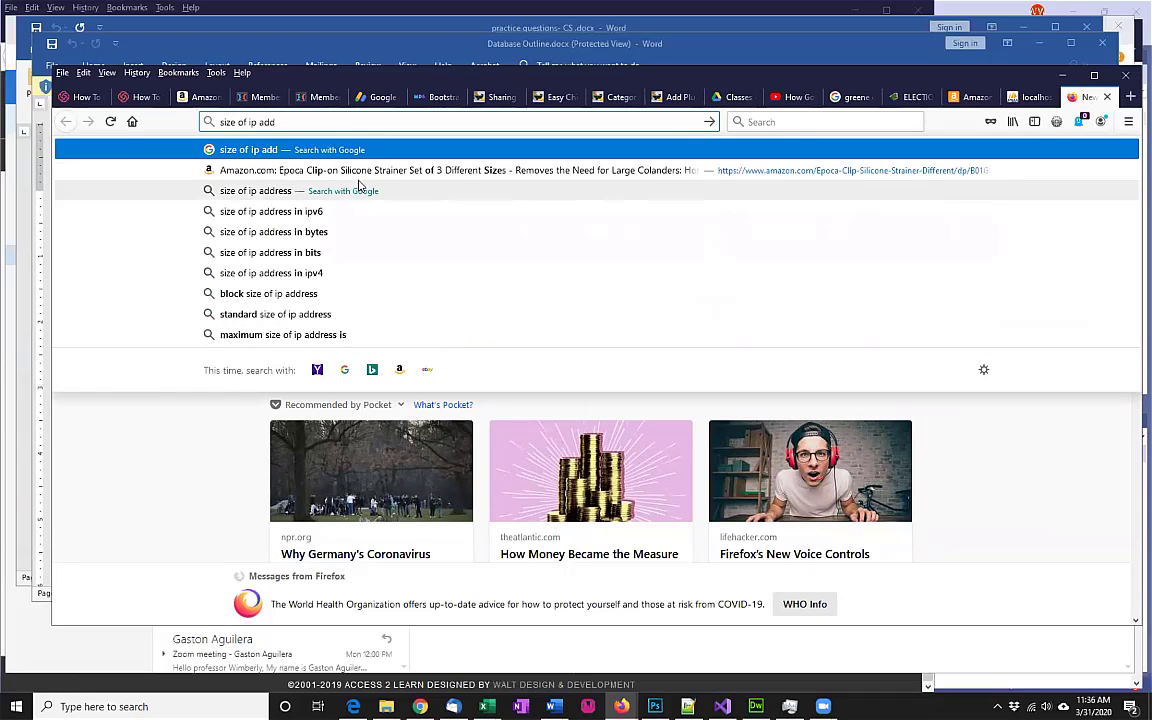
{"action": "type", "text": "v6 address"}
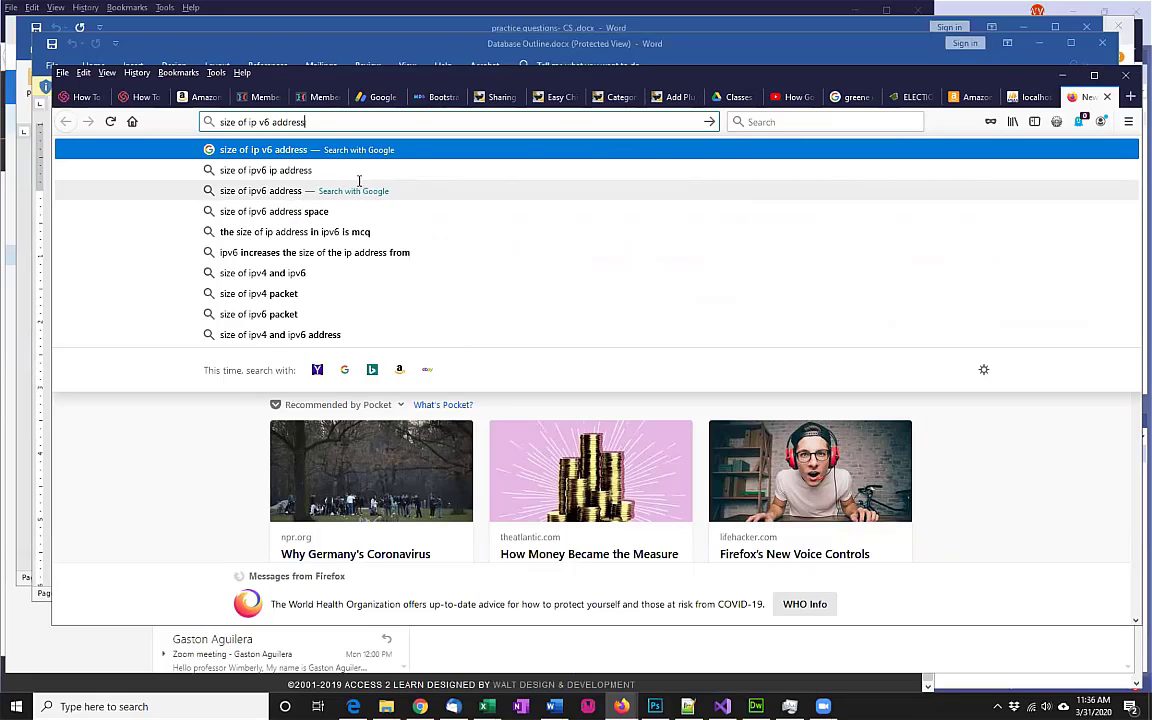
{"action": "key", "text": "Return"}
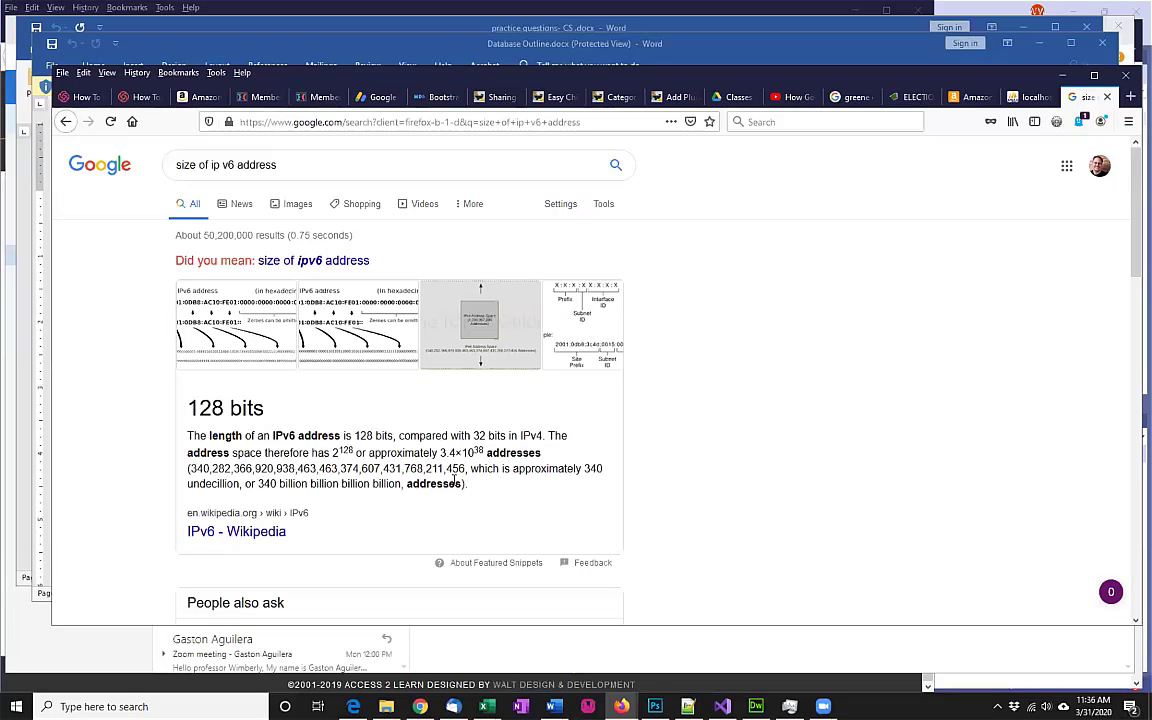
Step: Review the search results and Wikipedia's IPv6 address article for the address length, and return to the answers table form
{"action": "scroll", "coordinate": [466, 496], "scroll_direction": "down", "scroll_amount": 2}
{"action": "scroll", "coordinate": [466, 496], "scroll_direction": "down", "scroll_amount": 2}
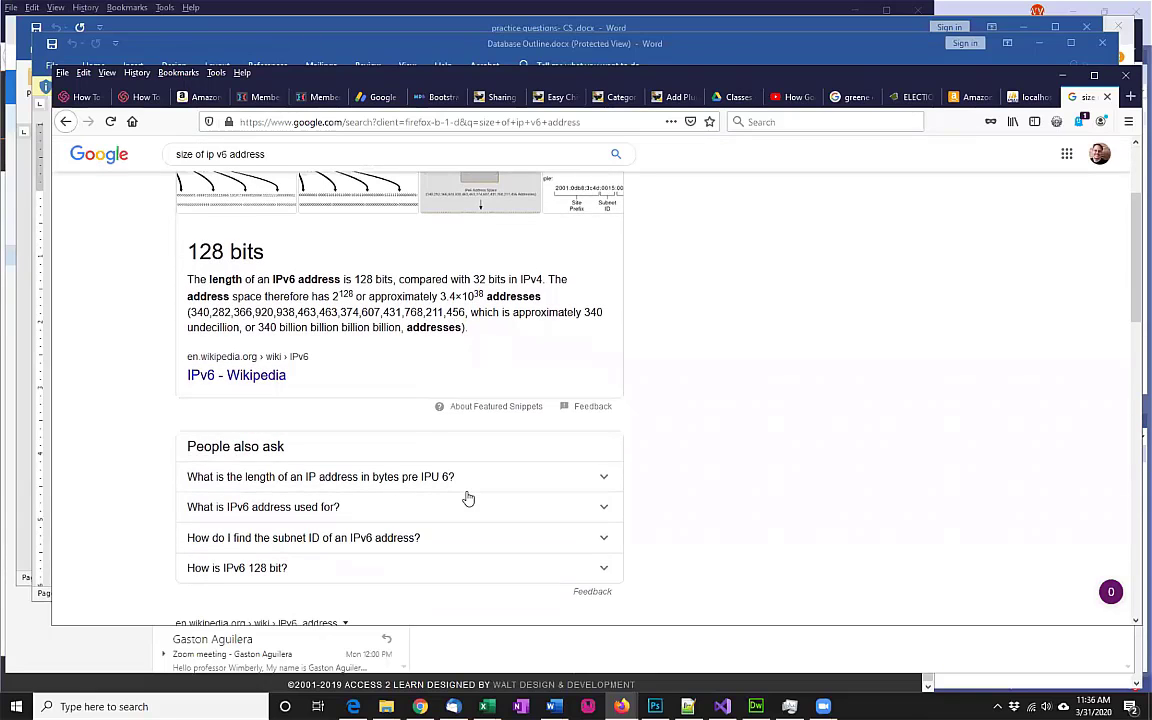
{"action": "scroll", "coordinate": [468, 497], "scroll_direction": "down", "scroll_amount": 2}
{"action": "scroll", "coordinate": [468, 497], "scroll_direction": "down", "scroll_amount": 4}
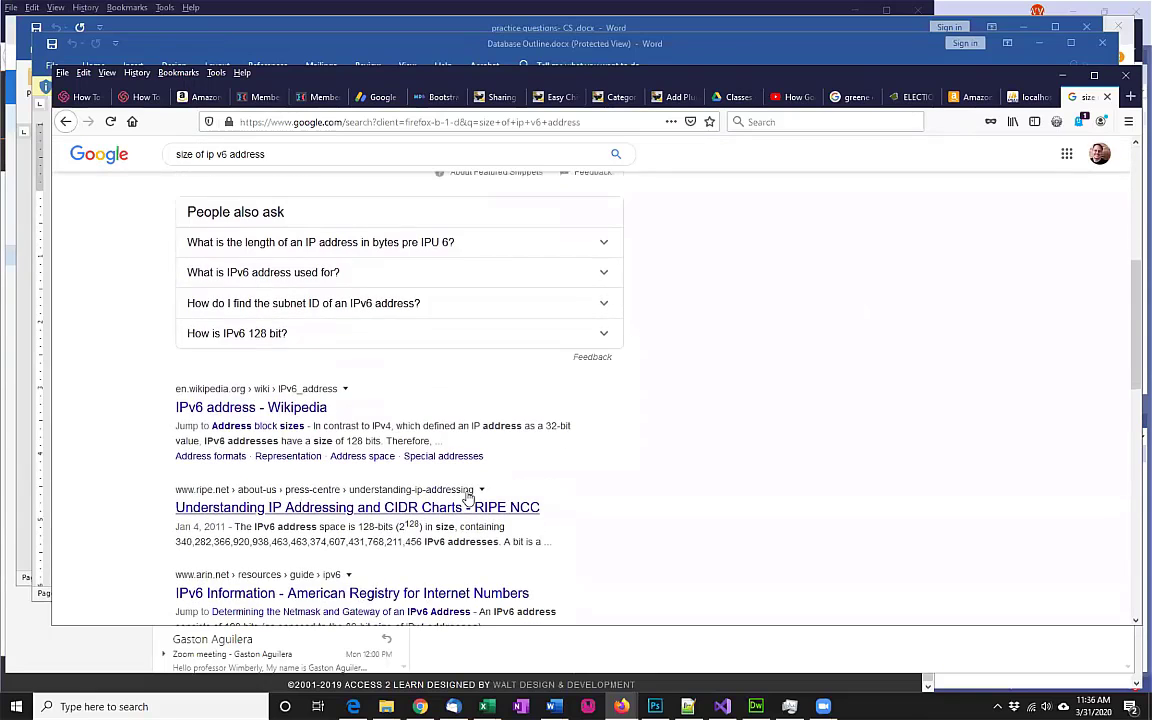
{"action": "left_click", "coordinate": [290, 406]}
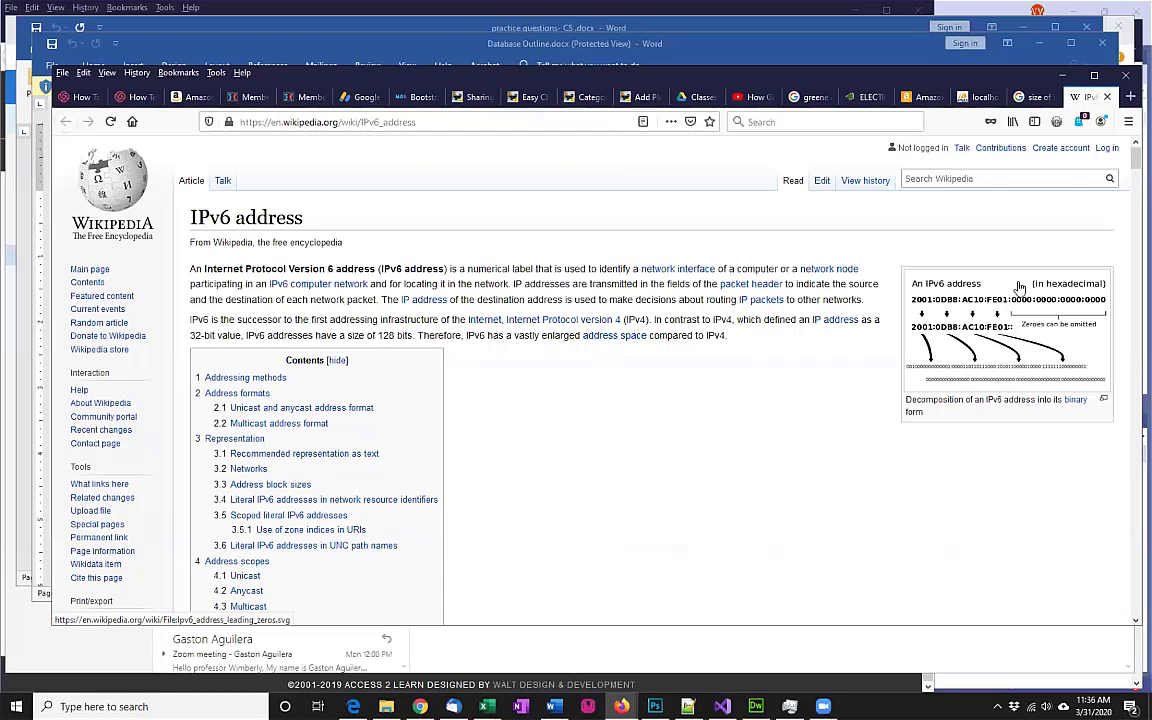
{"action": "left_click", "coordinate": [1107, 97]}
{"action": "left_click", "coordinate": [1107, 97]}
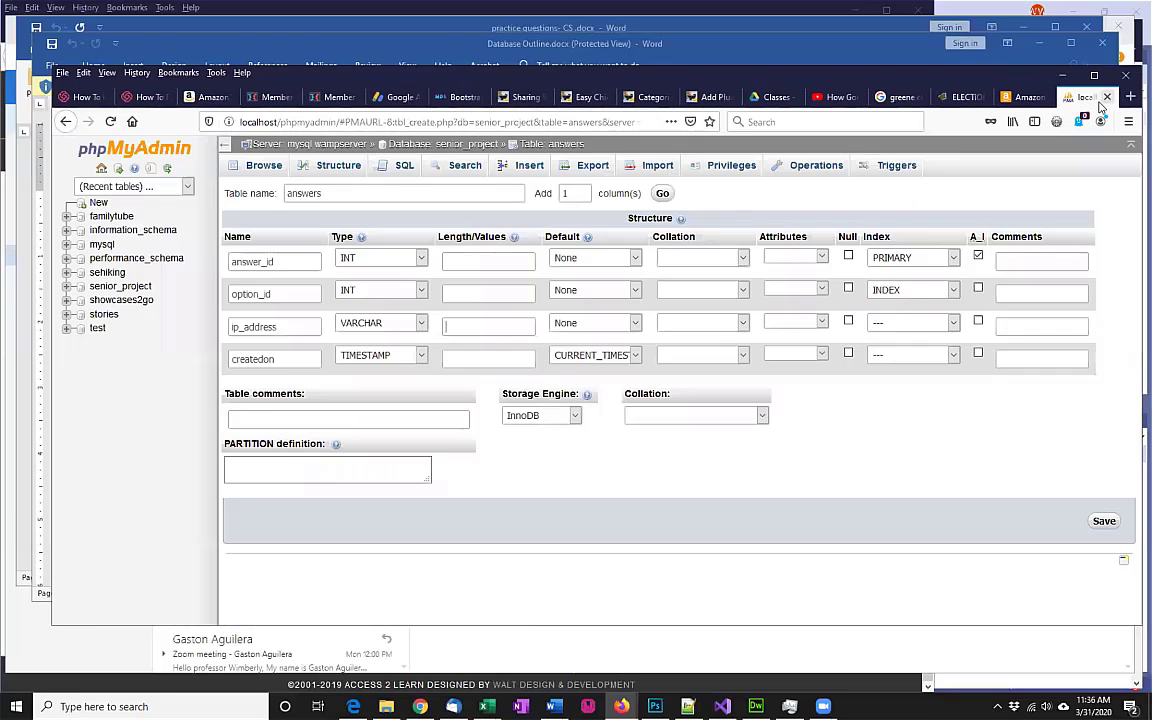
Step: Set the length of the ip_address column to 32 and save the answers table
{"action": "left_click", "coordinate": [466, 328]}
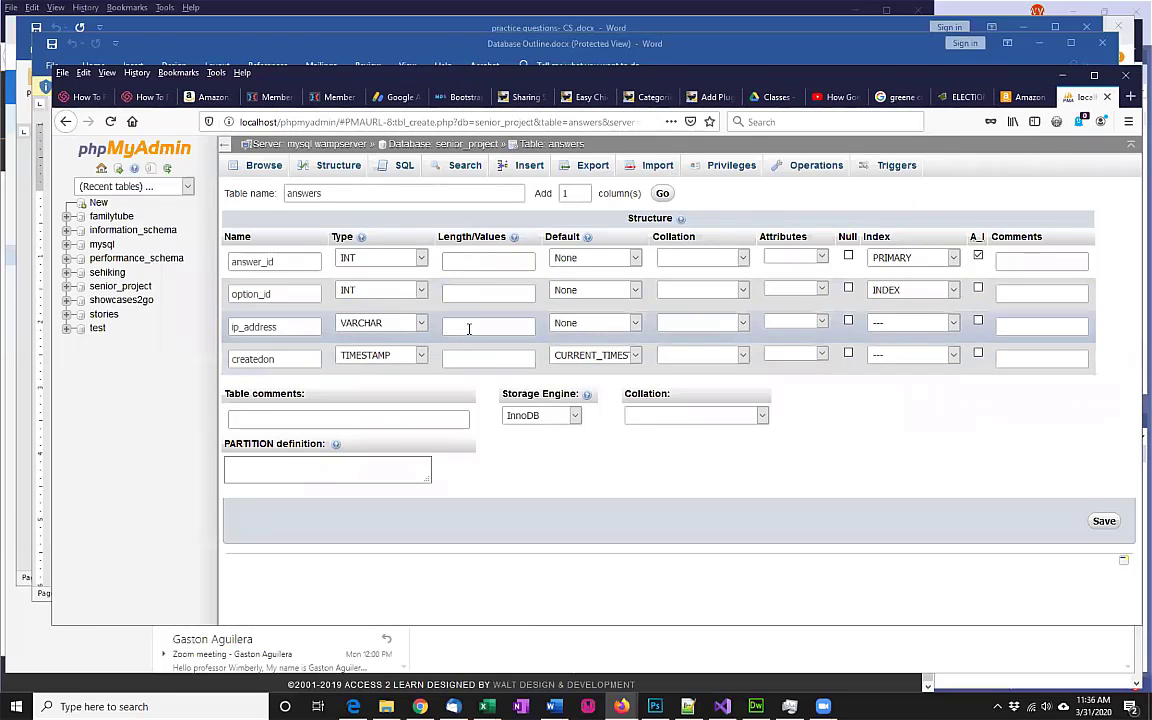
{"action": "type", "text": "32"}
{"action": "left_click", "coordinate": [1105, 523]}
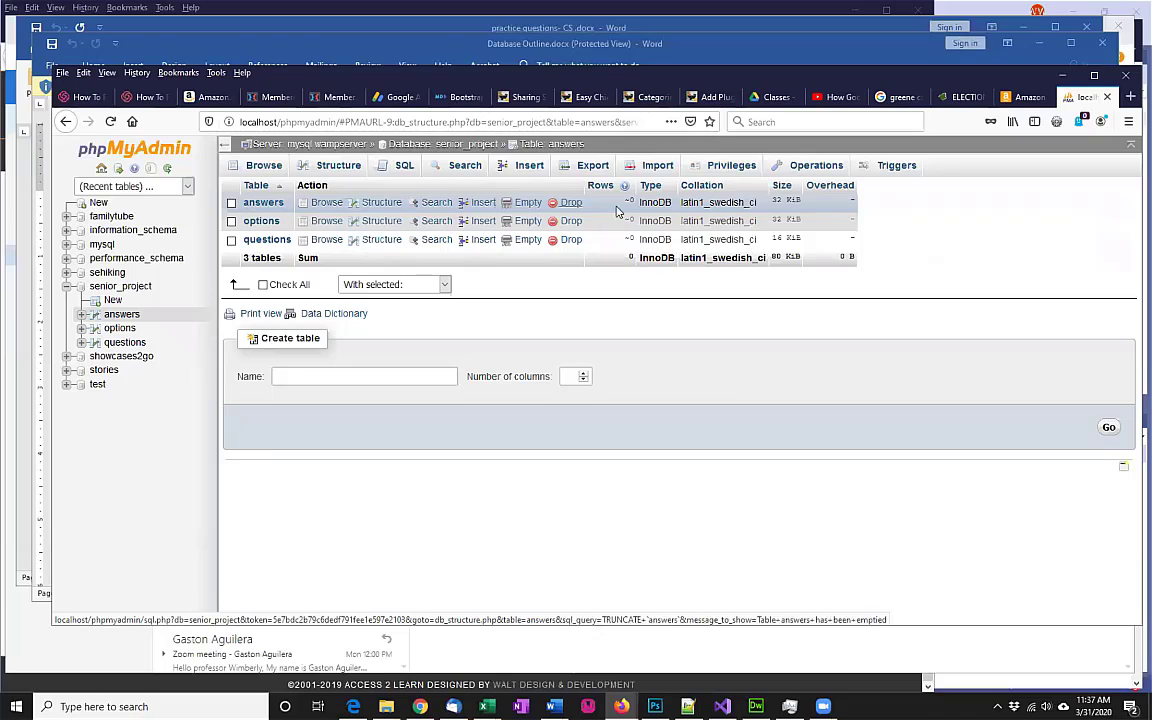
Step: Draft a trigger on the answers table with time AFTER and event INSERT, and close the form without saving
{"action": "left_click", "coordinate": [897, 168]}
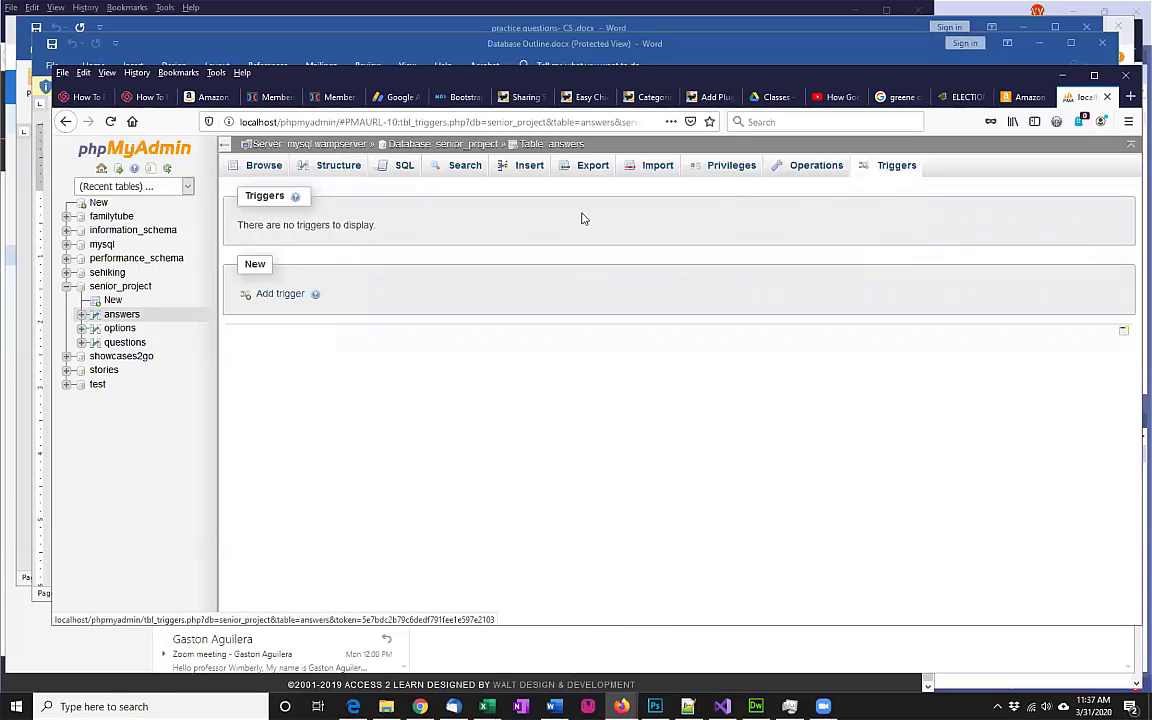
{"action": "left_click", "coordinate": [273, 296]}
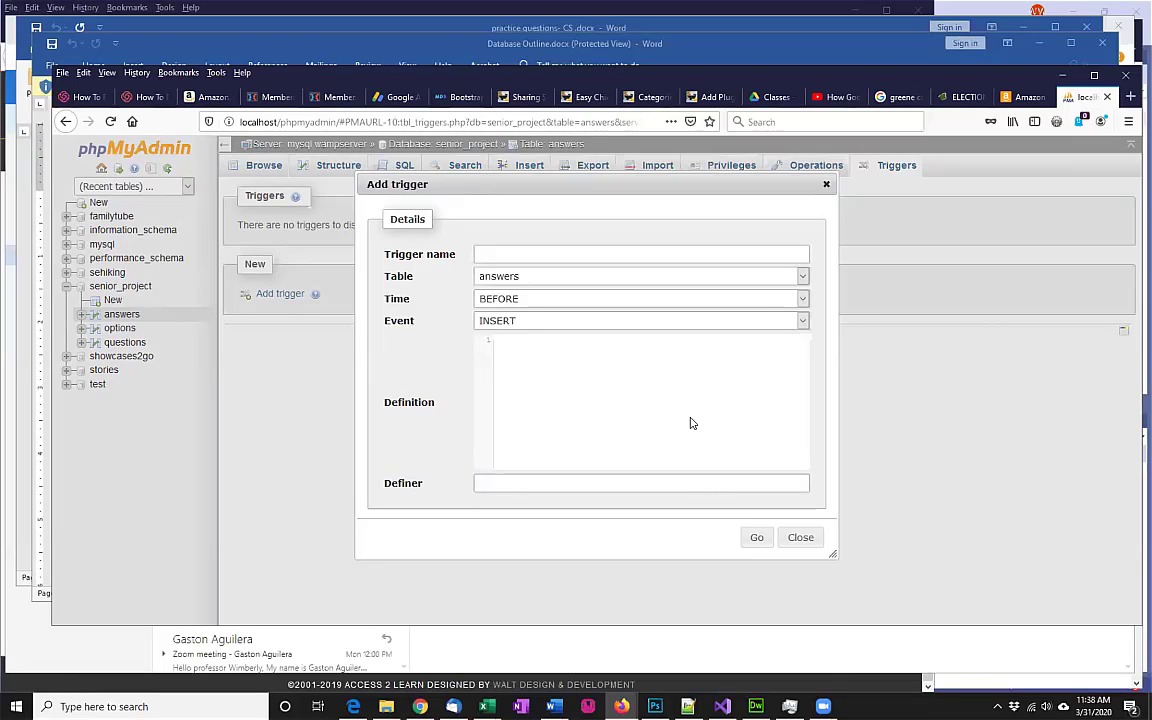
{"action": "left_click", "coordinate": [605, 300]}
{"action": "left_click", "coordinate": [580, 332]}
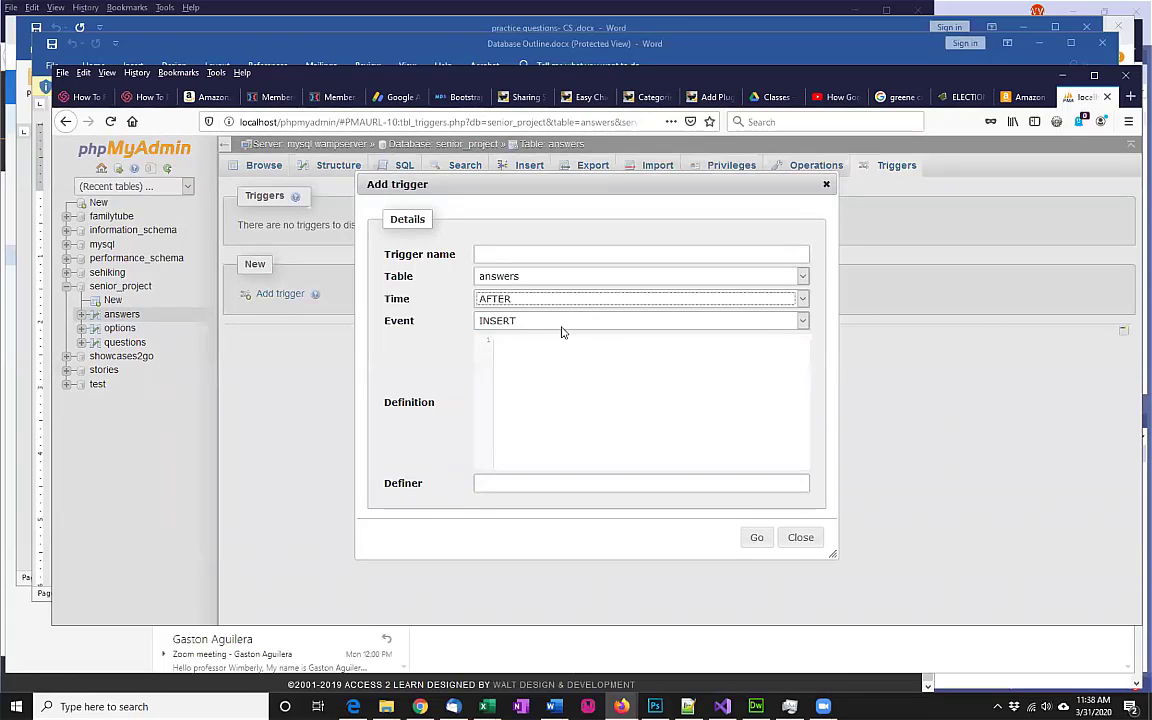
{"action": "left_click", "coordinate": [562, 326]}
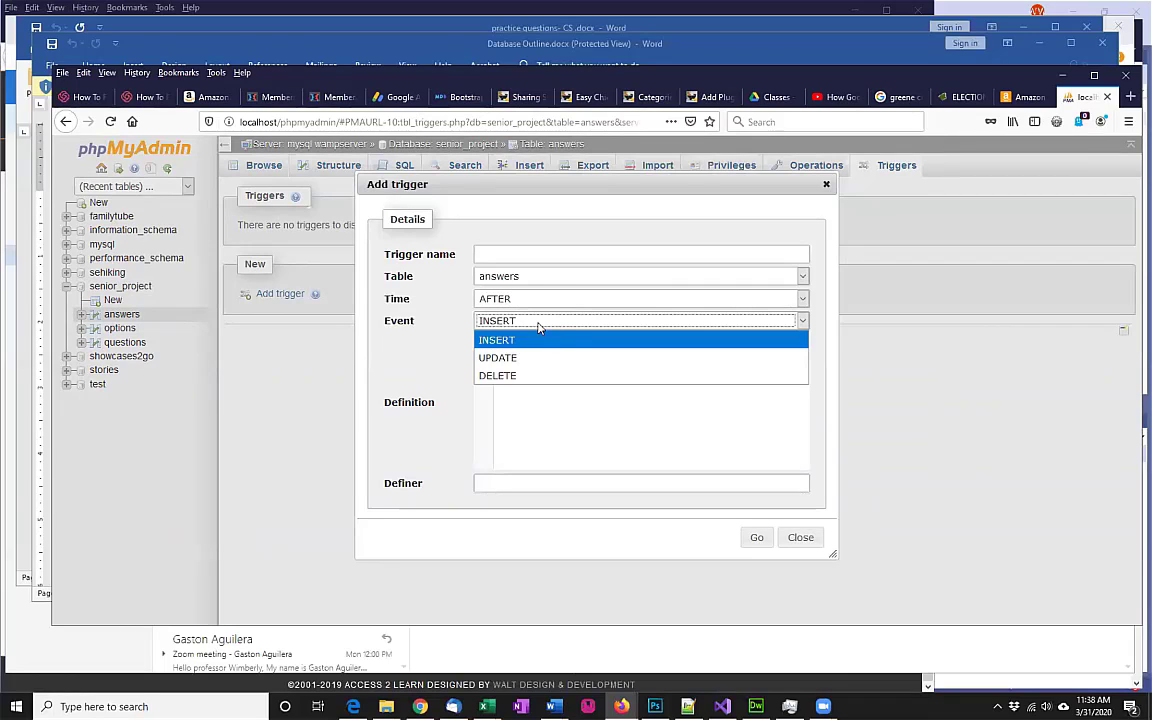
{"action": "left_click", "coordinate": [547, 338]}
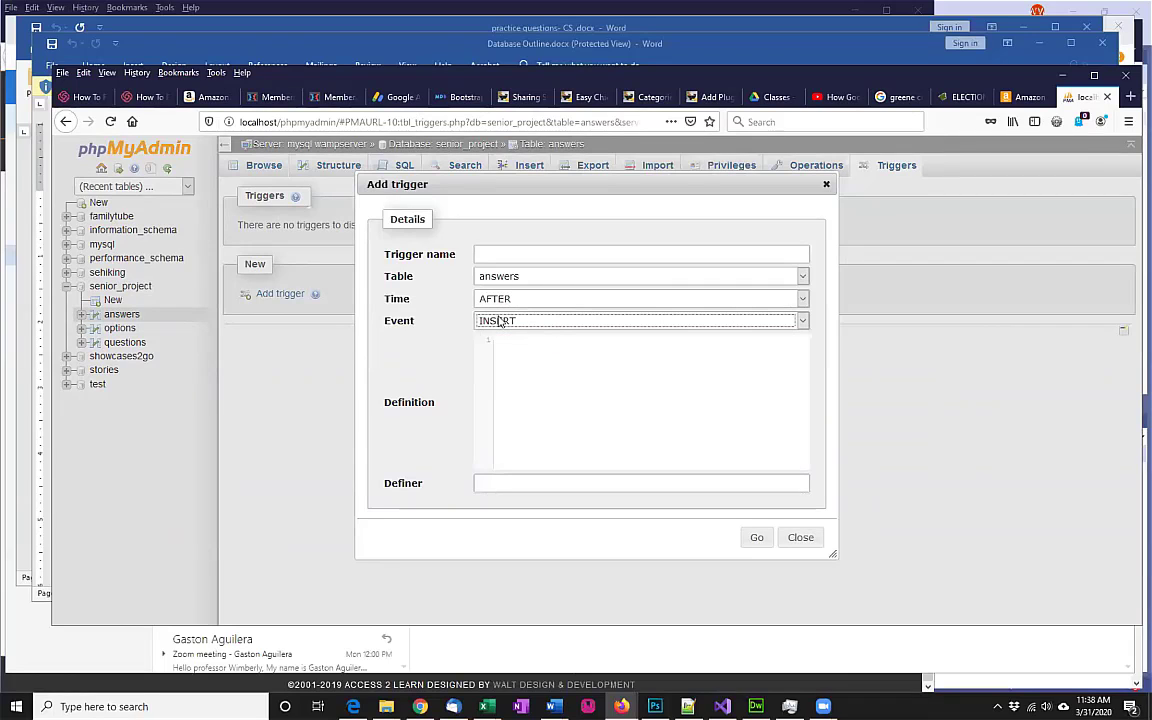
{"action": "left_click", "coordinate": [549, 385]}
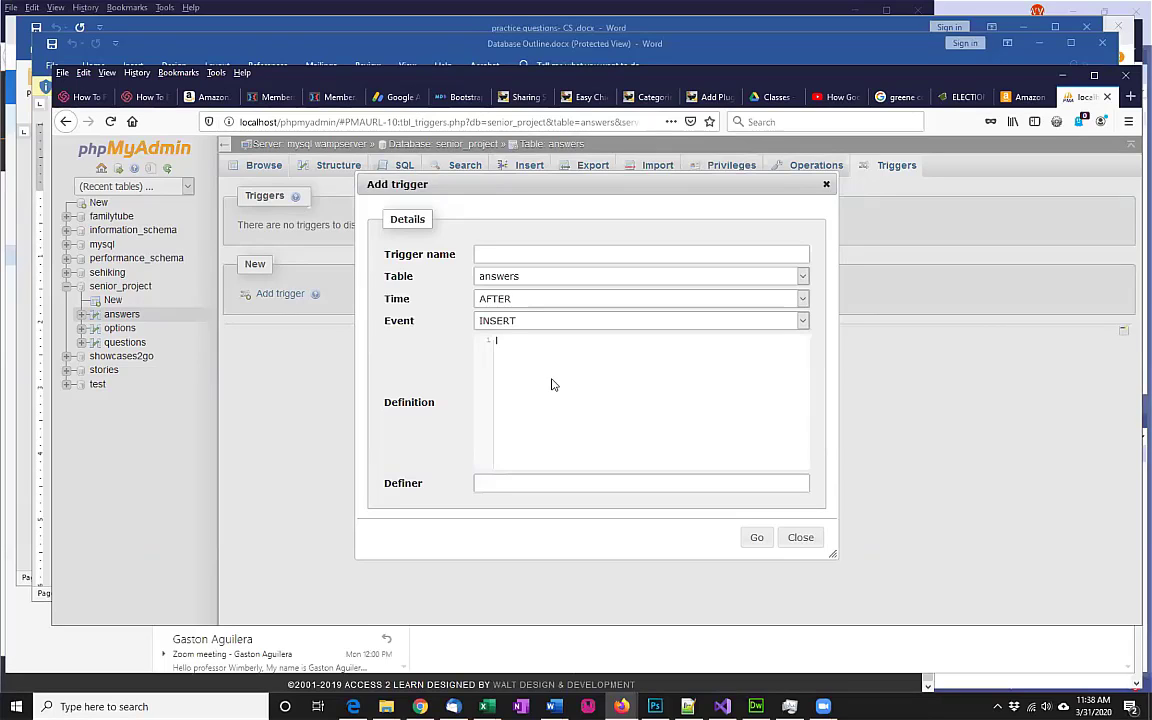
{"action": "left_click", "coordinate": [551, 385]}
{"action": "left_click", "coordinate": [798, 540]}
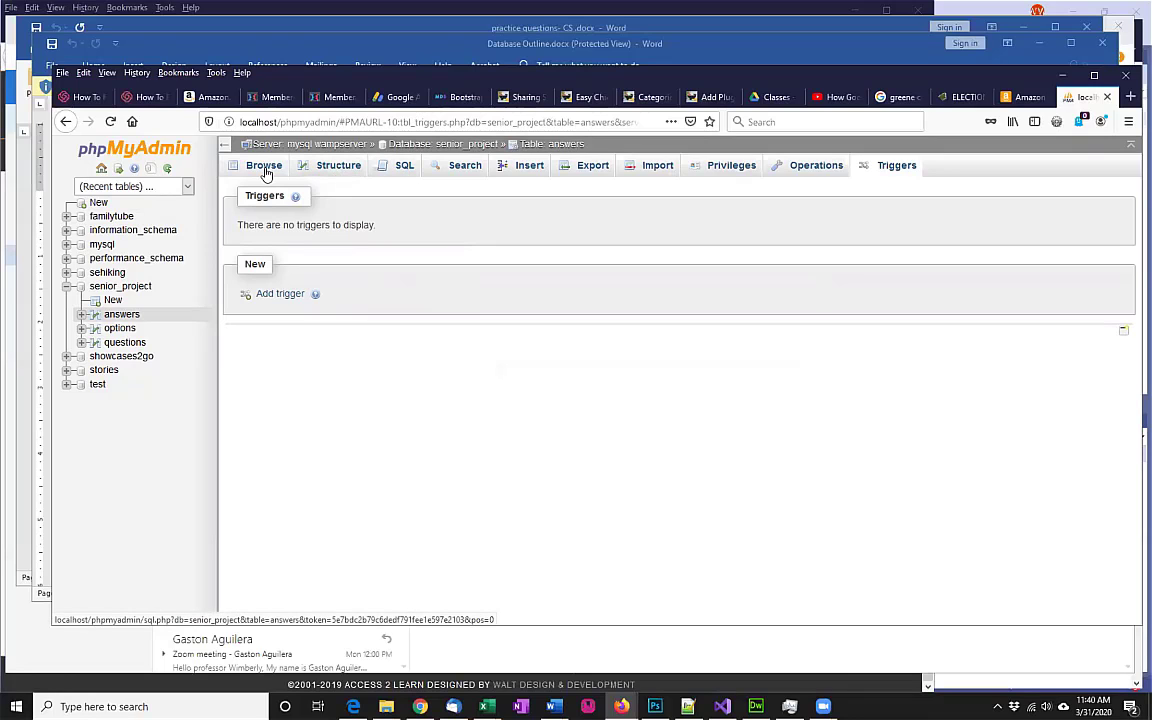
Step: Examine the new event form of senior_project, including the RECURRING type and its interval units, and close it without saving
{"action": "left_click", "coordinate": [106, 287]}
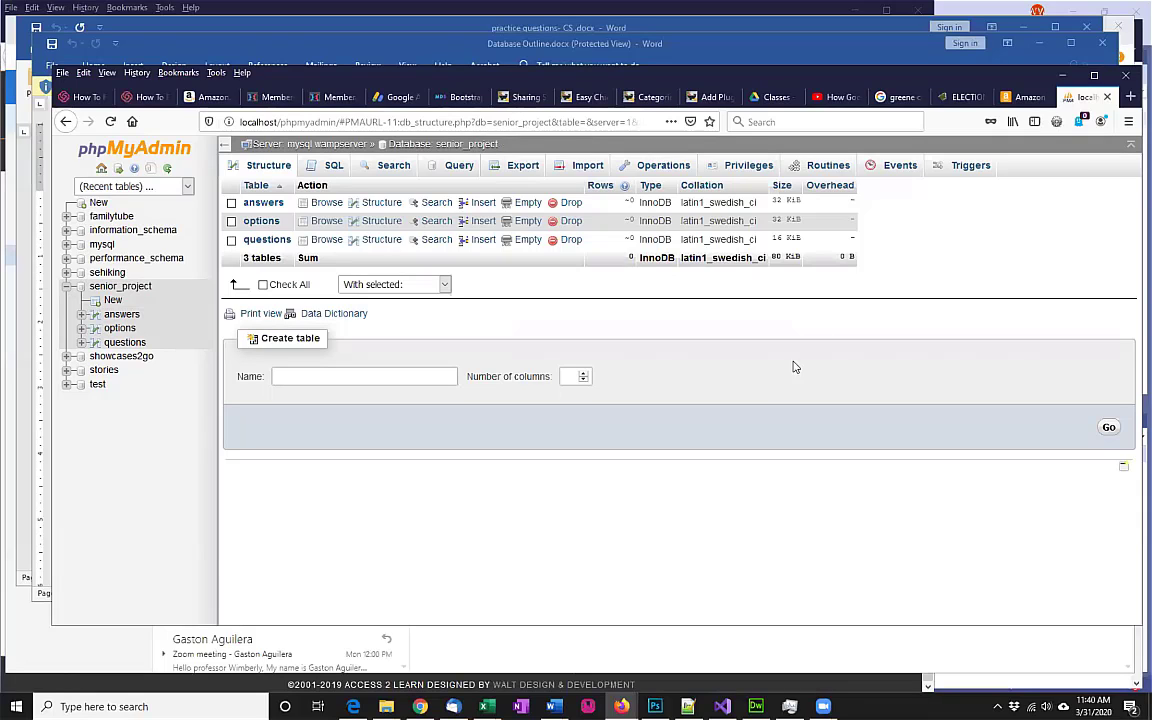
{"action": "left_click", "coordinate": [891, 171]}
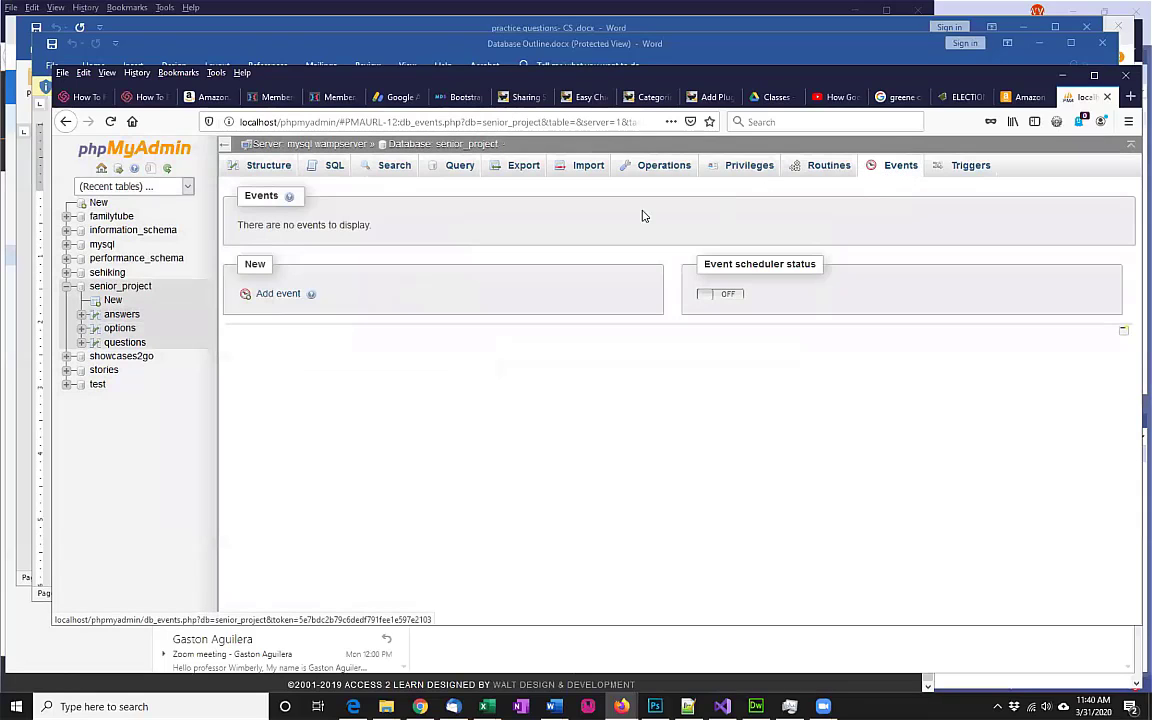
{"action": "left_click", "coordinate": [287, 296]}
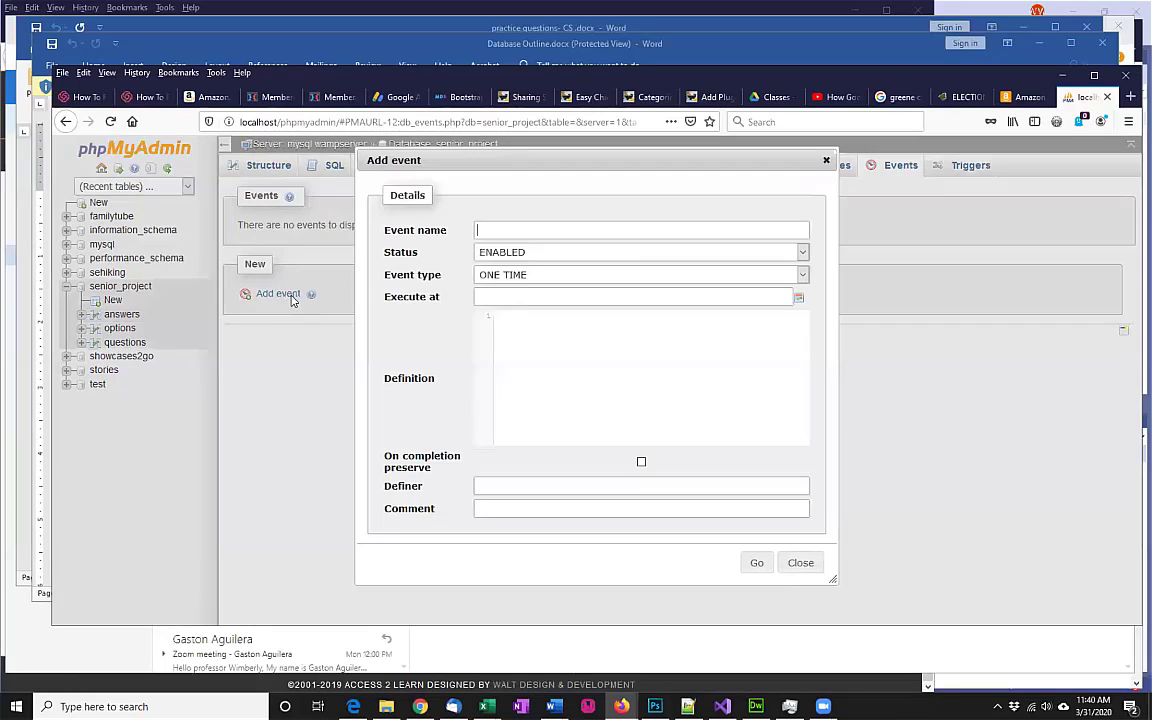
{"action": "left_click", "coordinate": [804, 276]}
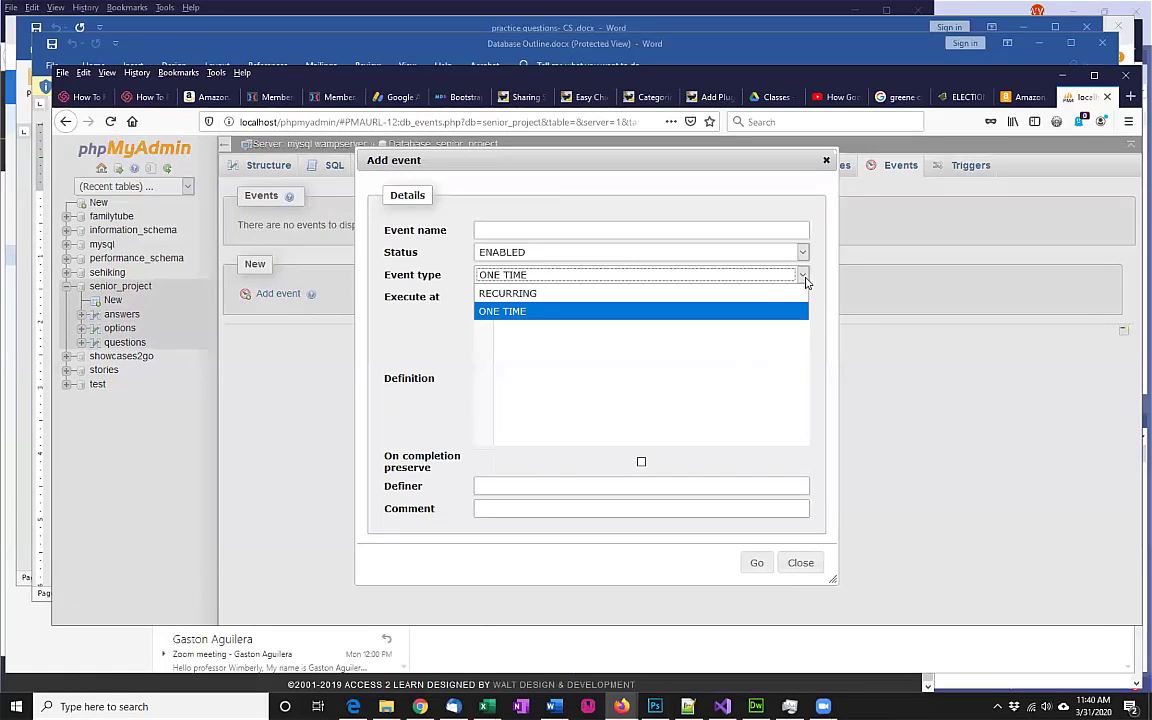
{"action": "left_click", "coordinate": [725, 294]}
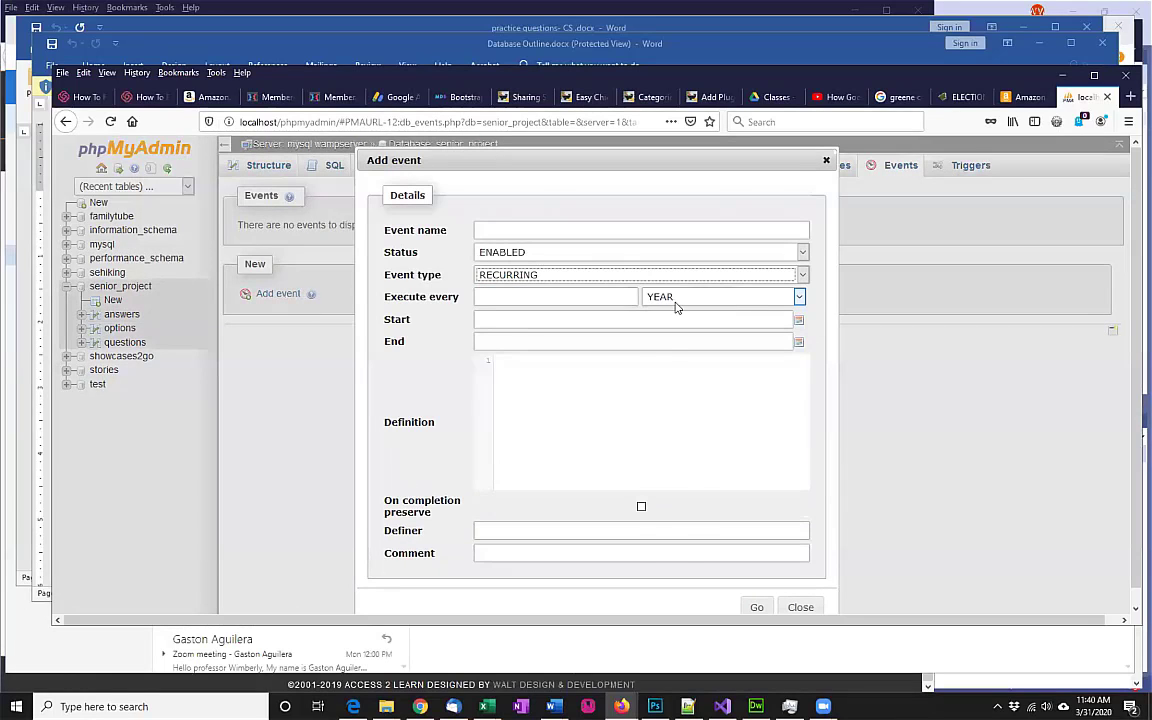
{"action": "left_click", "coordinate": [799, 296]}
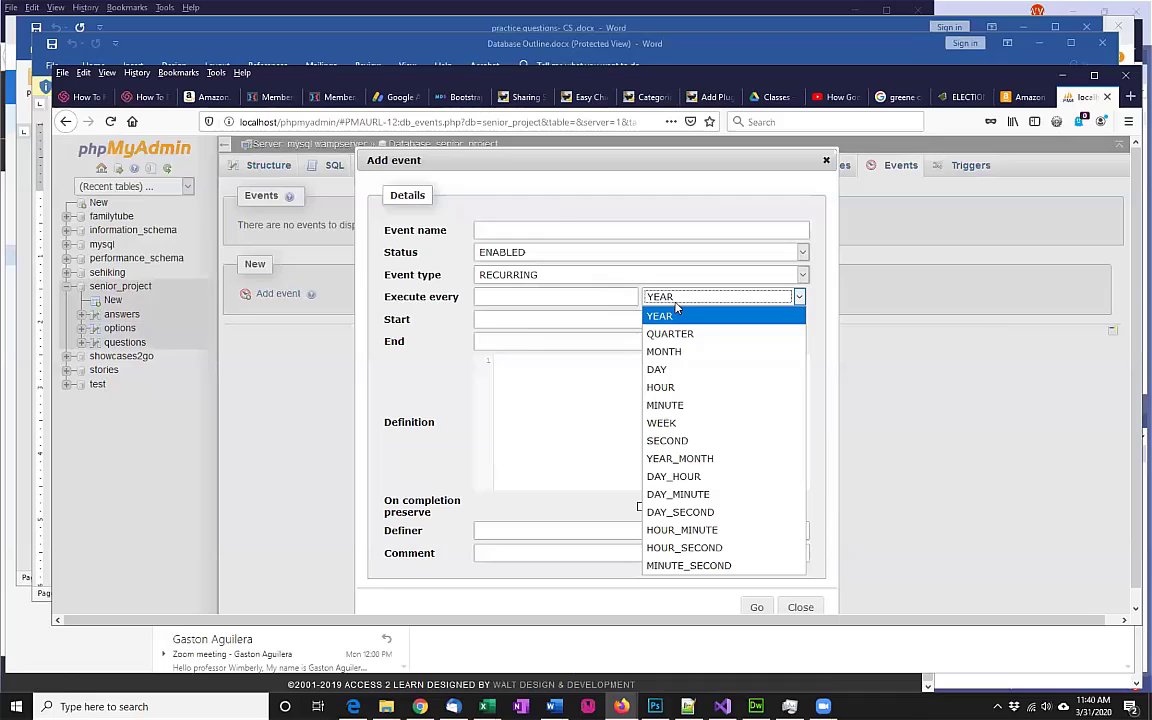
{"action": "left_click", "coordinate": [825, 269]}
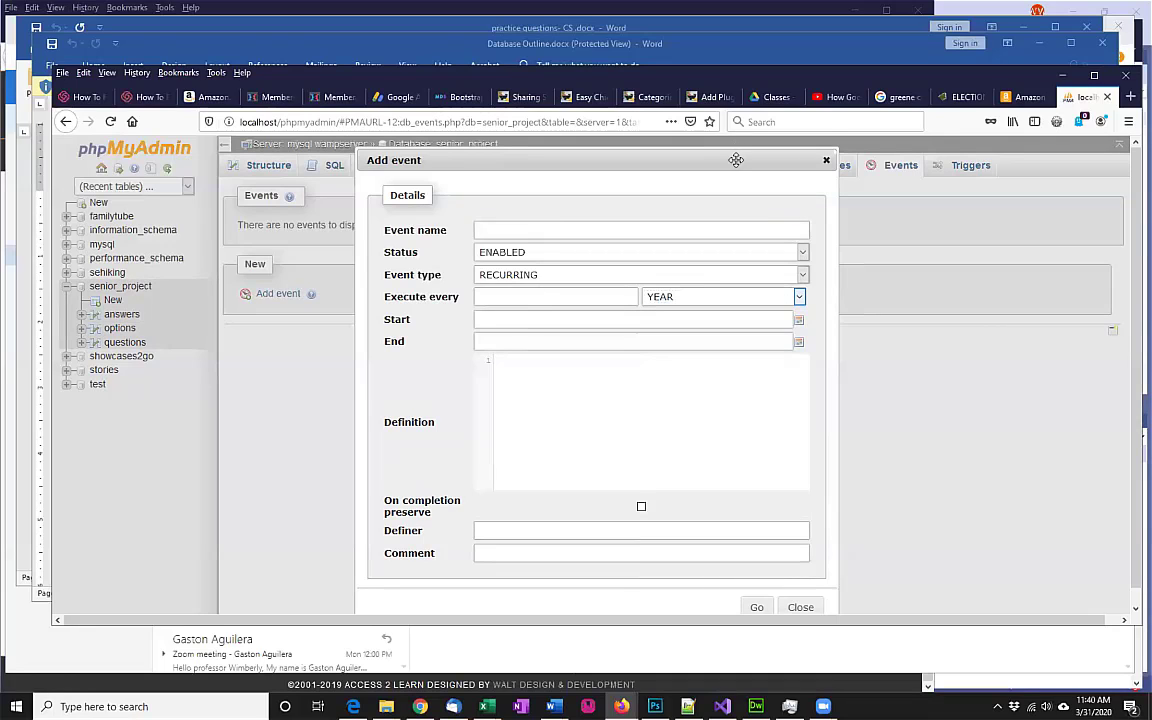
{"action": "left_click_drag", "start_coordinate": [733, 159], "coordinate": [727, 149]}
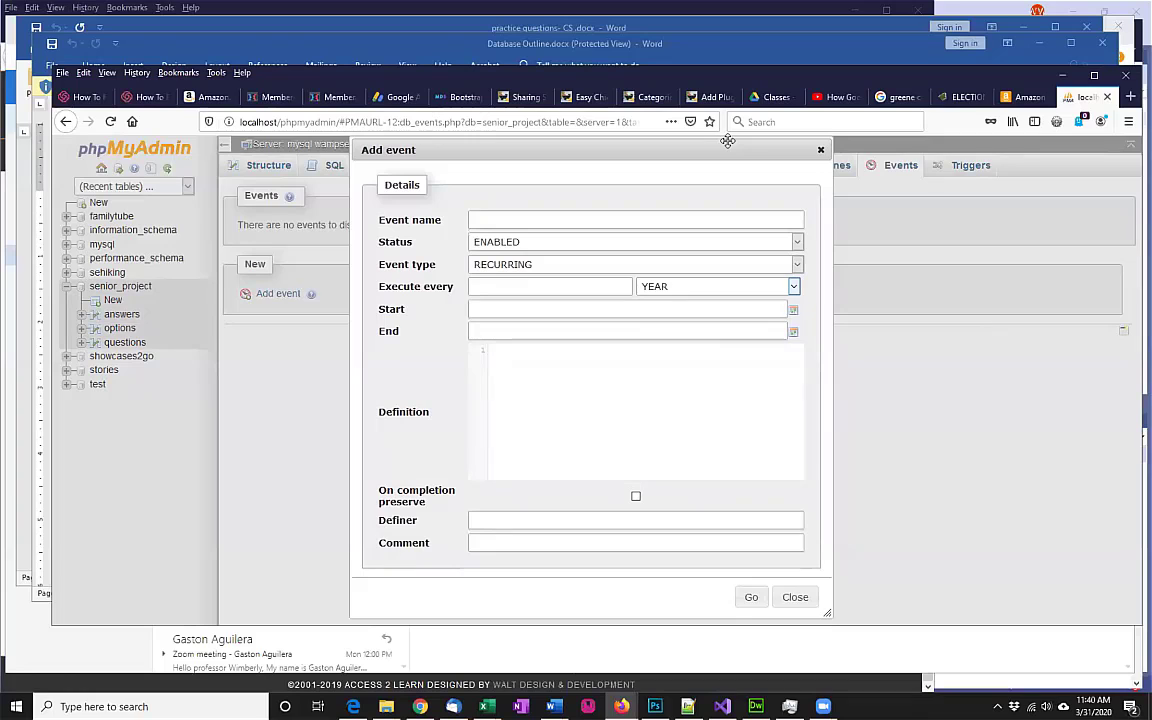
{"action": "left_click", "coordinate": [821, 150]}
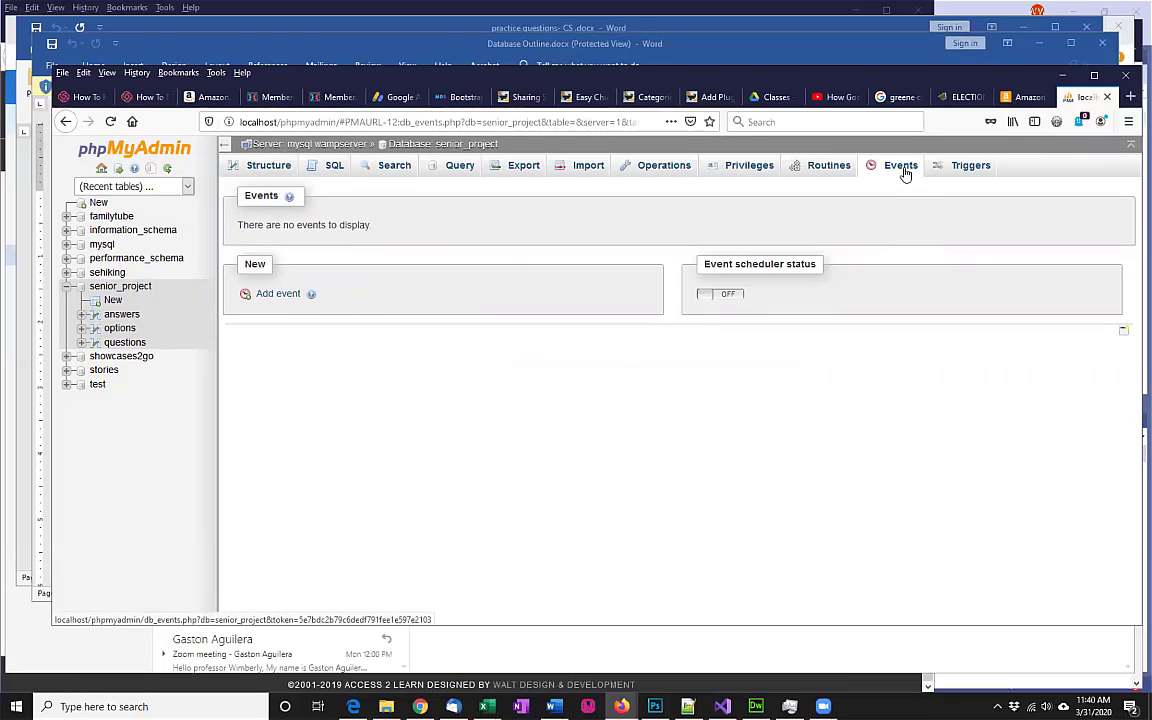
Step: Draft a RECURRING event that executes every 5:00 MINUTE_SECOND, and discard it without saving
{"action": "left_click", "coordinate": [278, 296]}
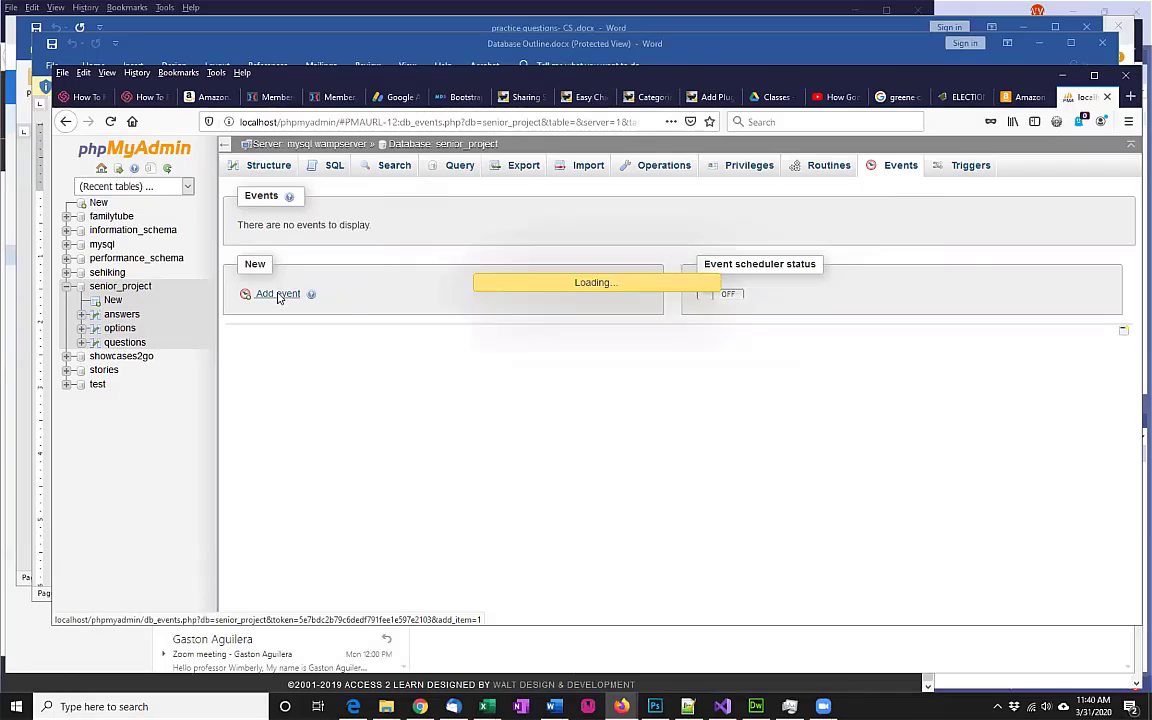
{"action": "left_click", "coordinate": [795, 277]}
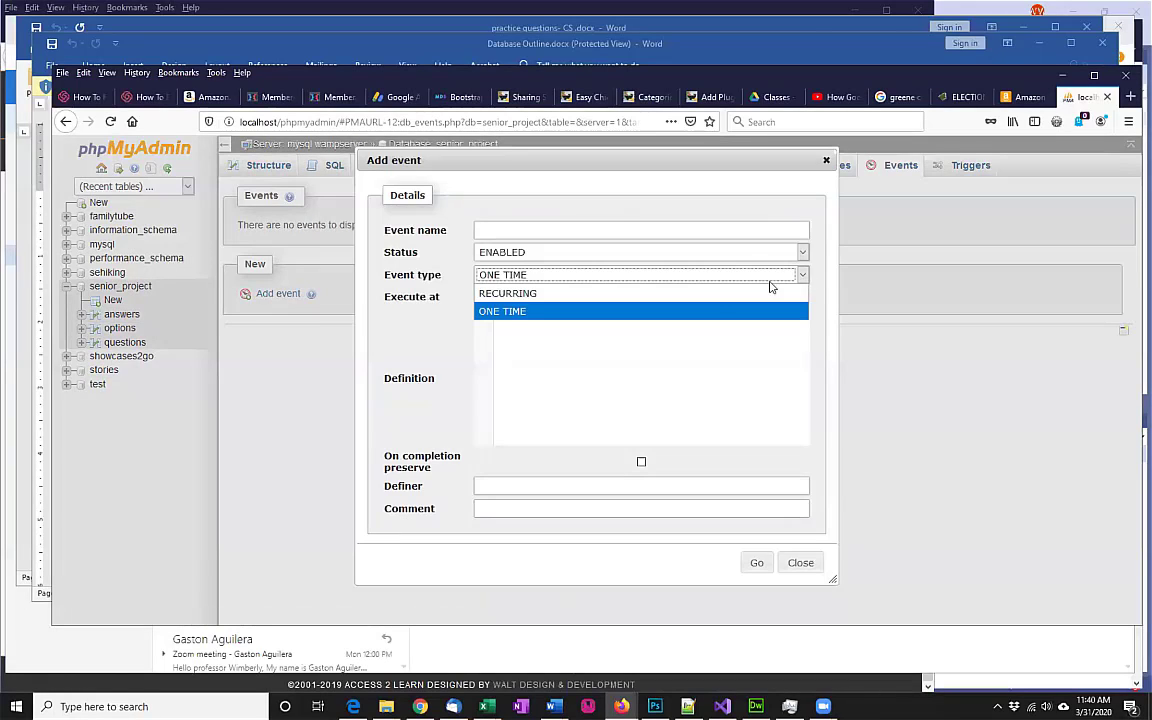
{"action": "left_click", "coordinate": [588, 294]}
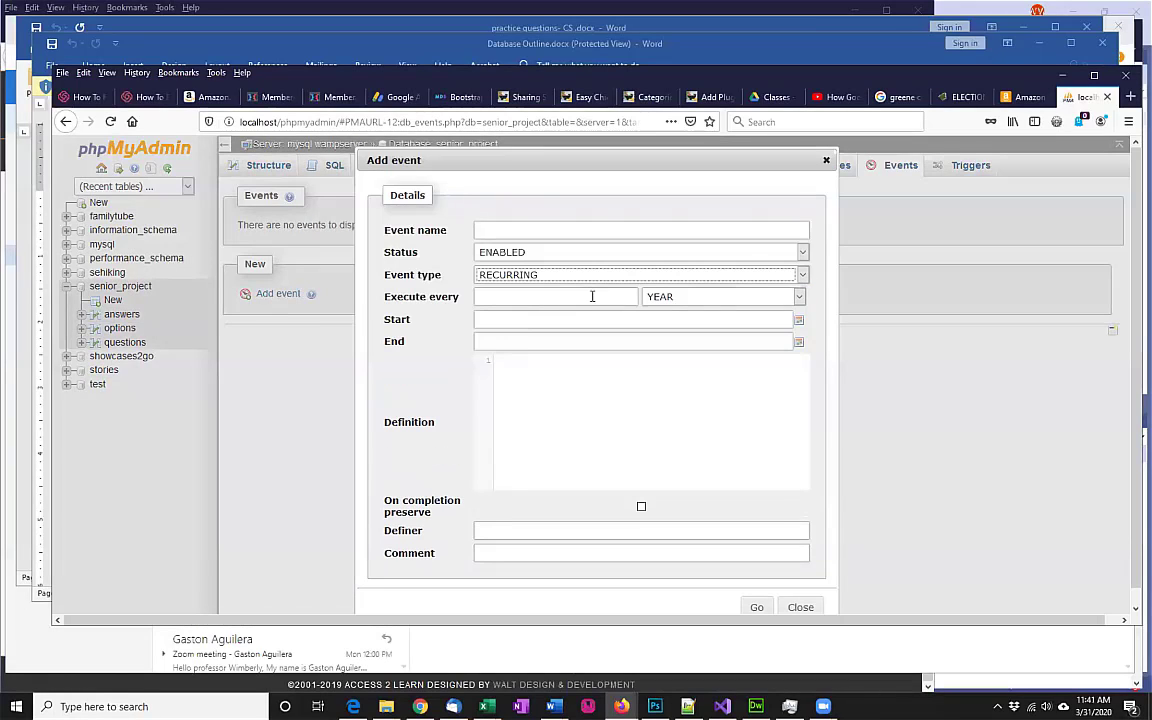
{"action": "left_click", "coordinate": [798, 298]}
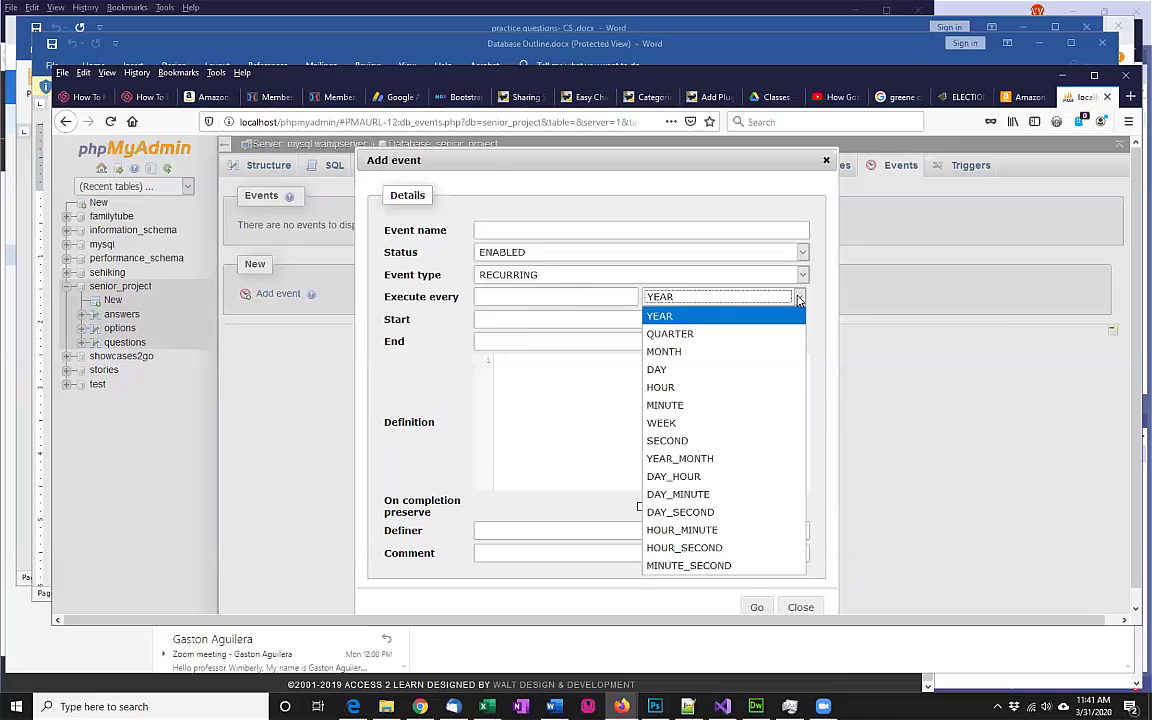
{"action": "left_click", "coordinate": [726, 495]}
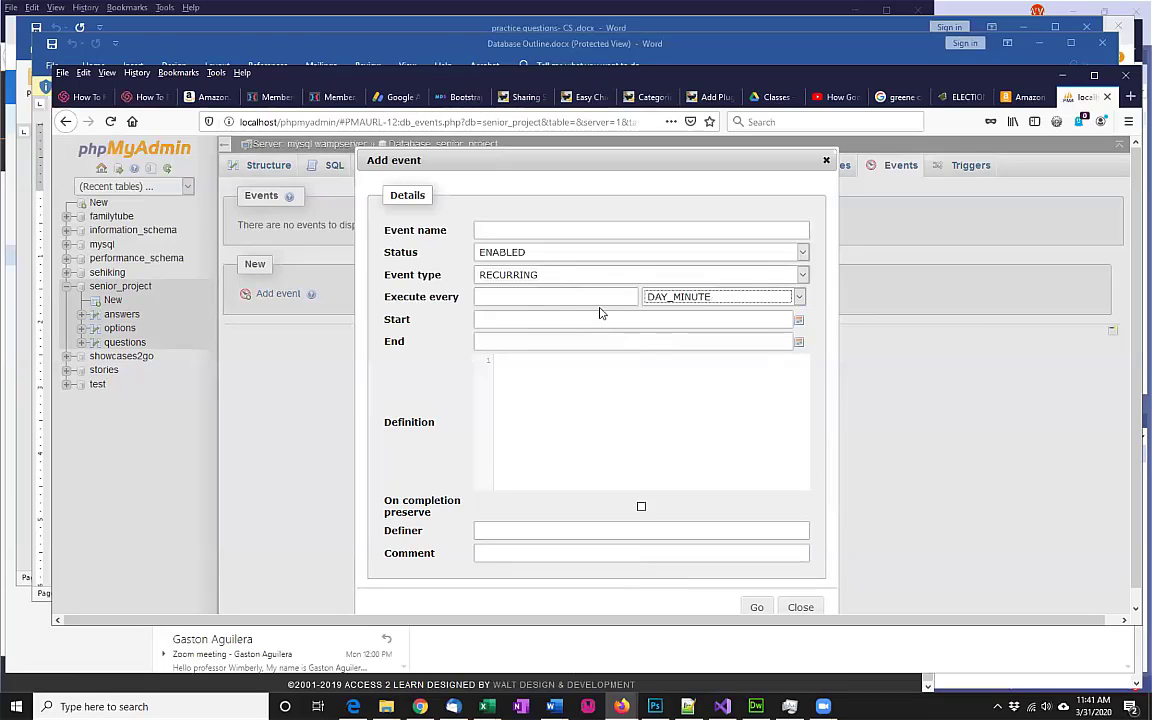
{"action": "left_click", "coordinate": [763, 300]}
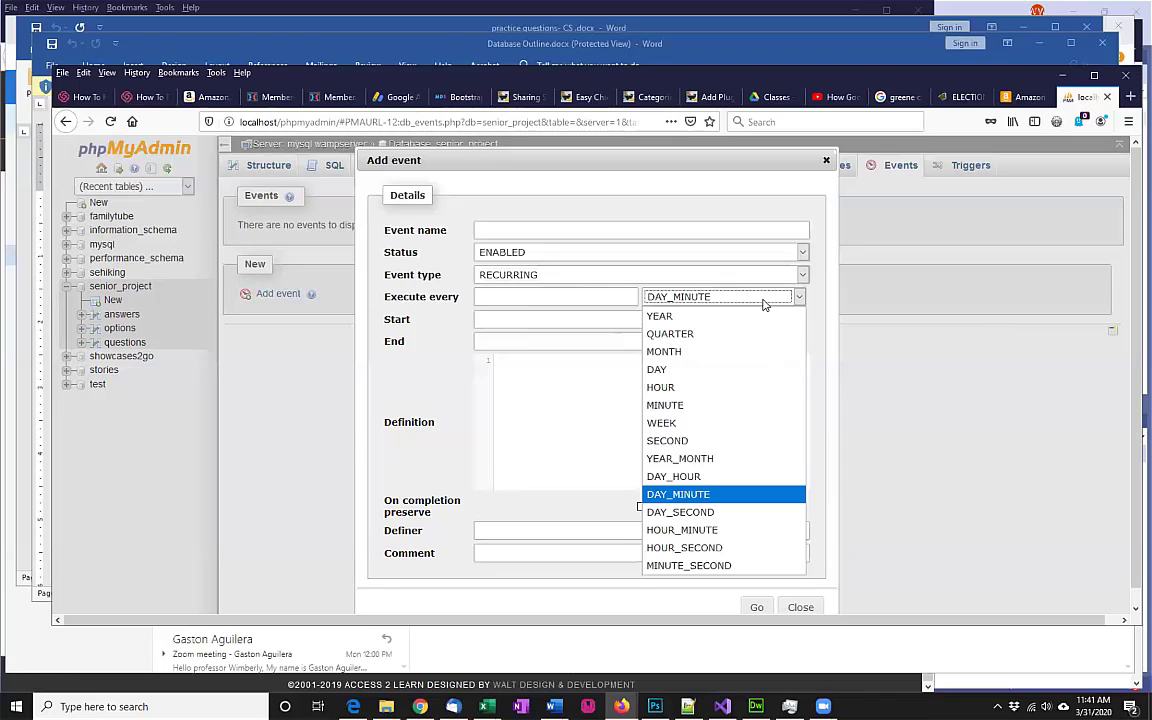
{"action": "left_click", "coordinate": [730, 567]}
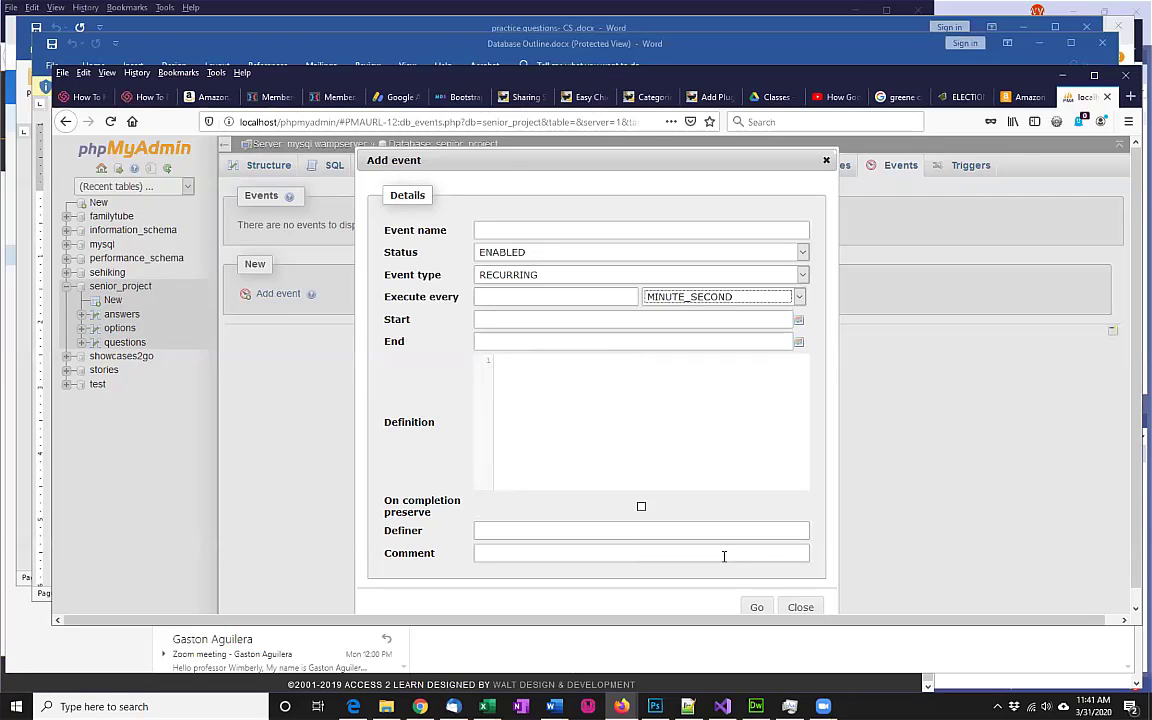
{"action": "left_click", "coordinate": [579, 298]}
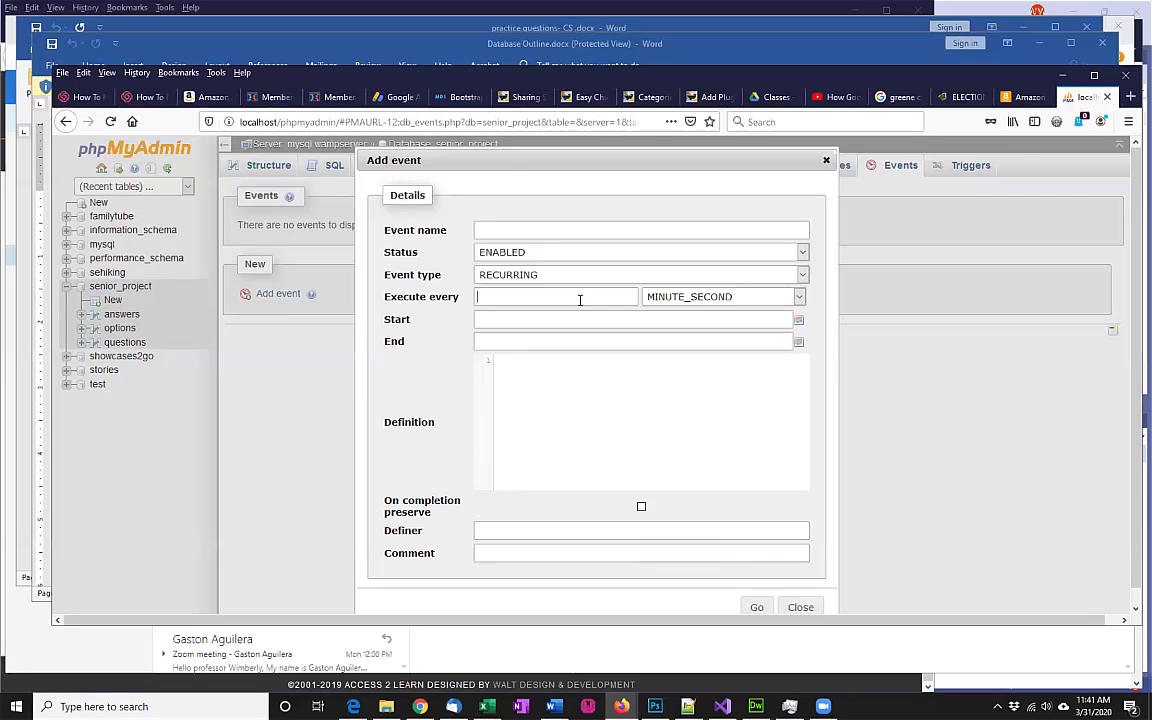
{"action": "type", "text": "5:00"}
{"action": "left_click", "coordinate": [827, 161]}
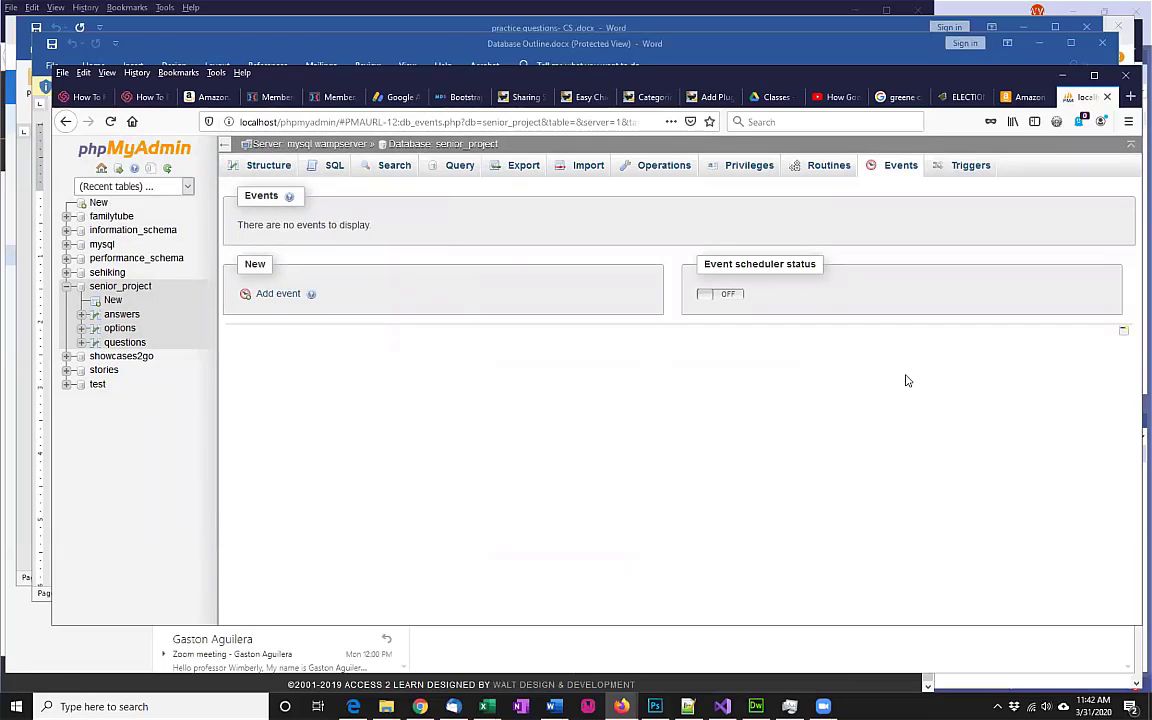
Step: Check the Comments section of the Word outline and set up a new senior_project table named comments with 5 columns
{"action": "left_click", "coordinate": [128, 290]}
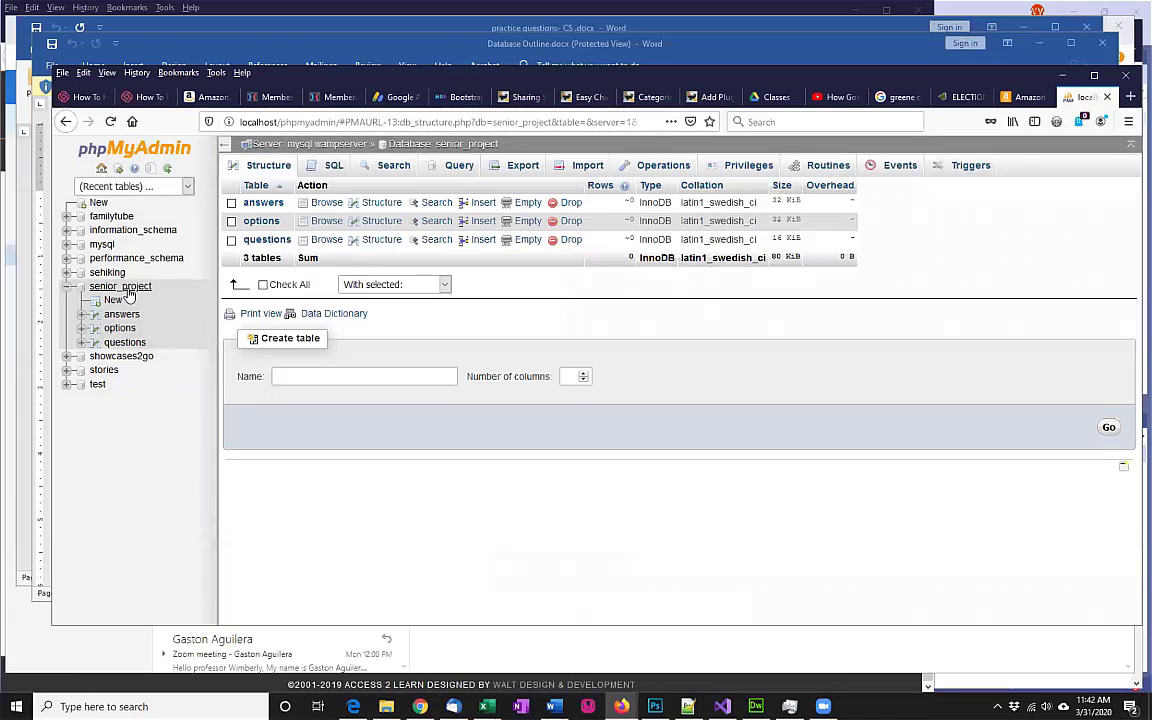
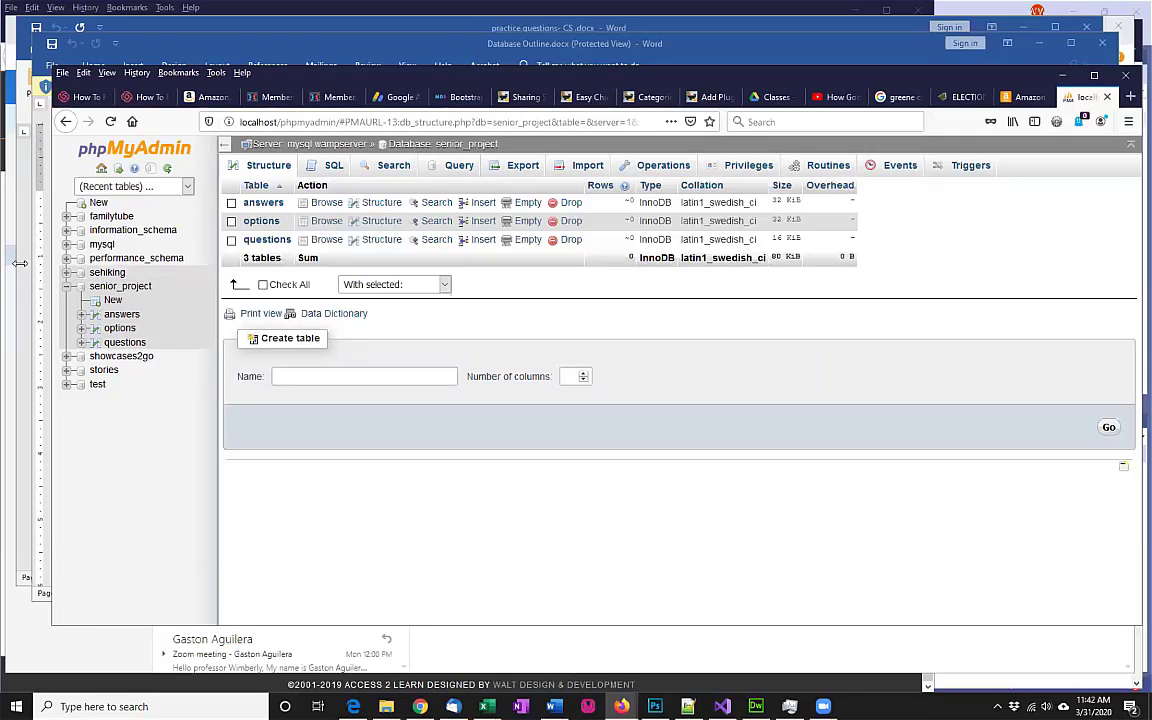
{"action": "left_click", "coordinate": [358, 377]}
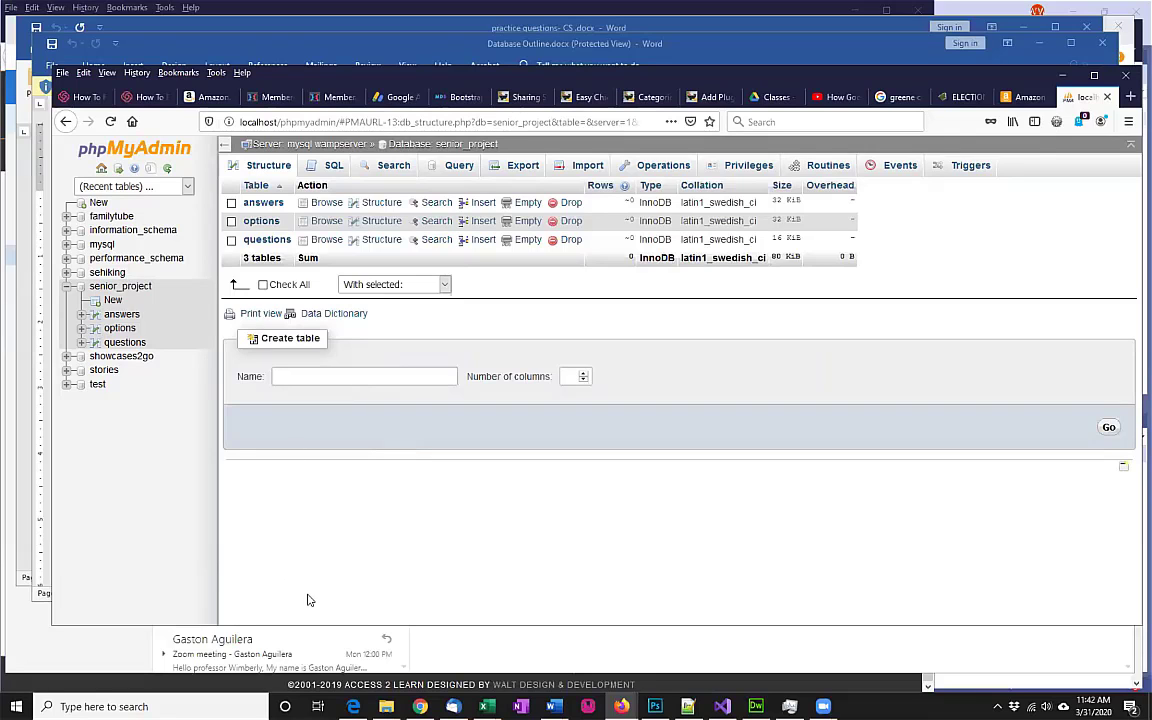
{"action": "key", "text": "alt+Tab"}
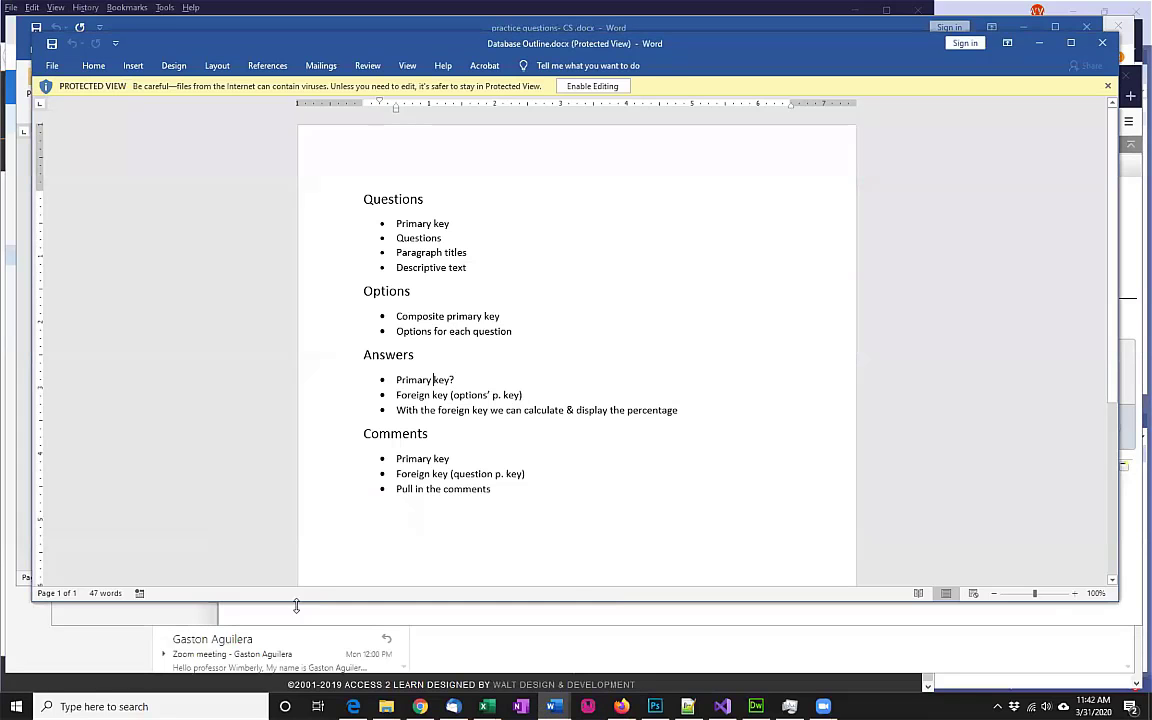
{"action": "double_click", "coordinate": [386, 439]}
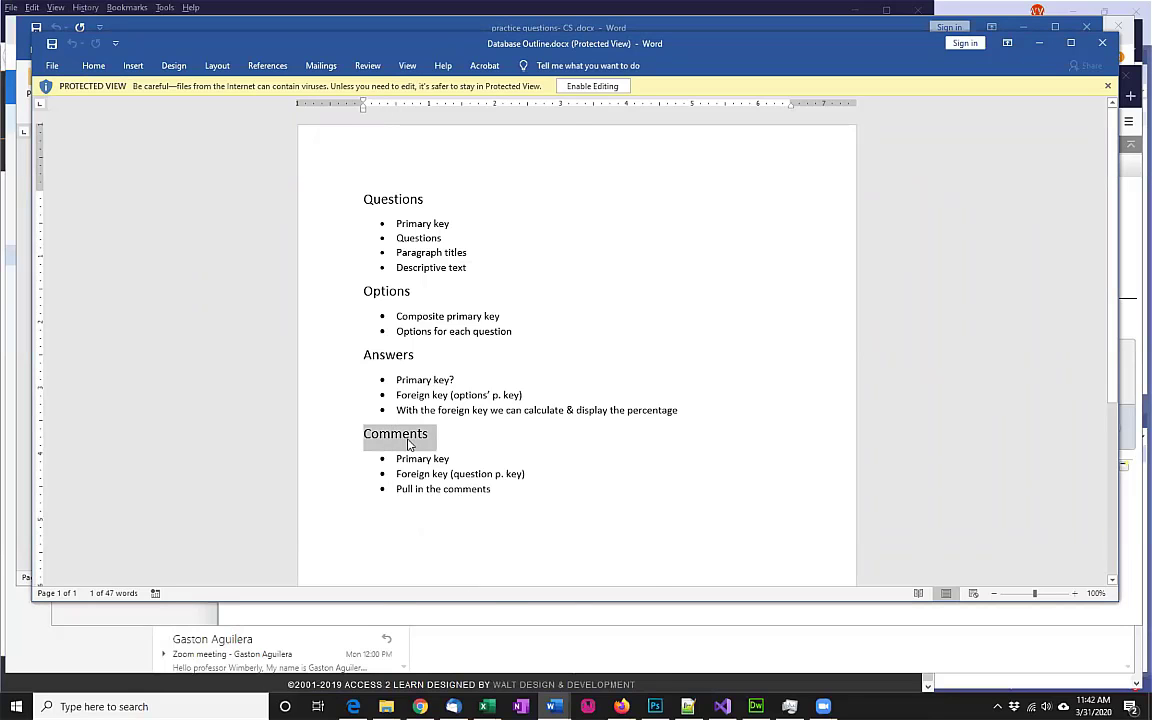
{"action": "key", "text": "alt+Tab"}
{"action": "type", "text": "comments"}
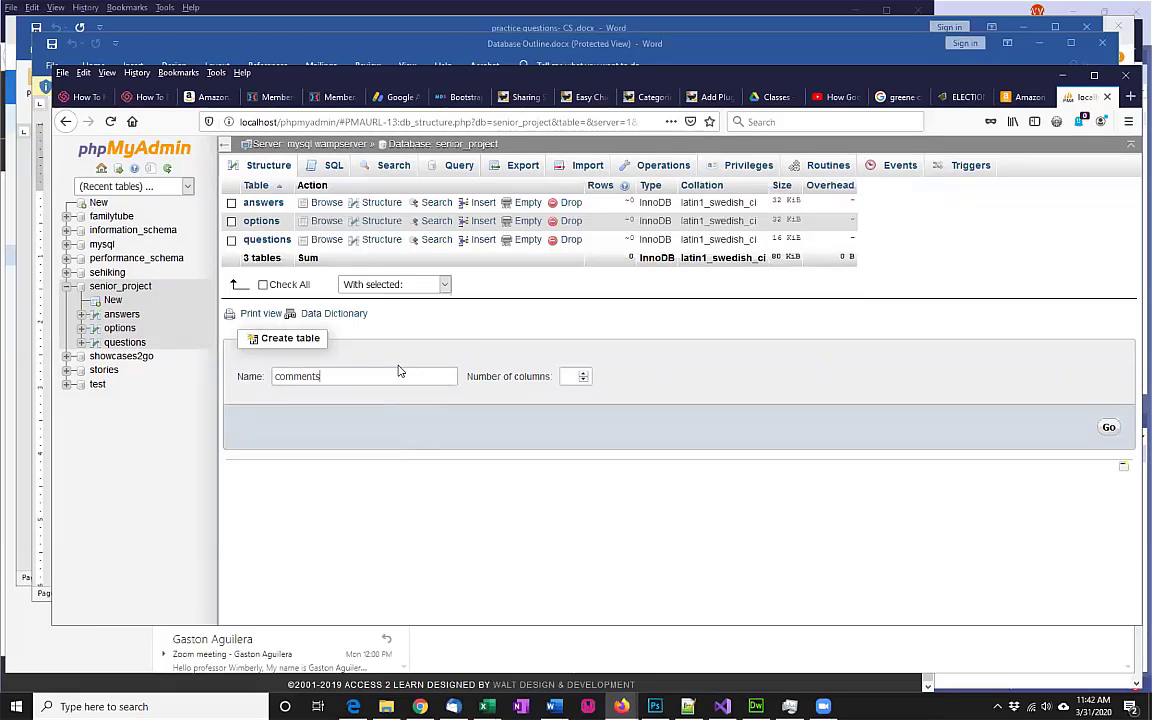
{"action": "key", "text": "alt+Tab"}
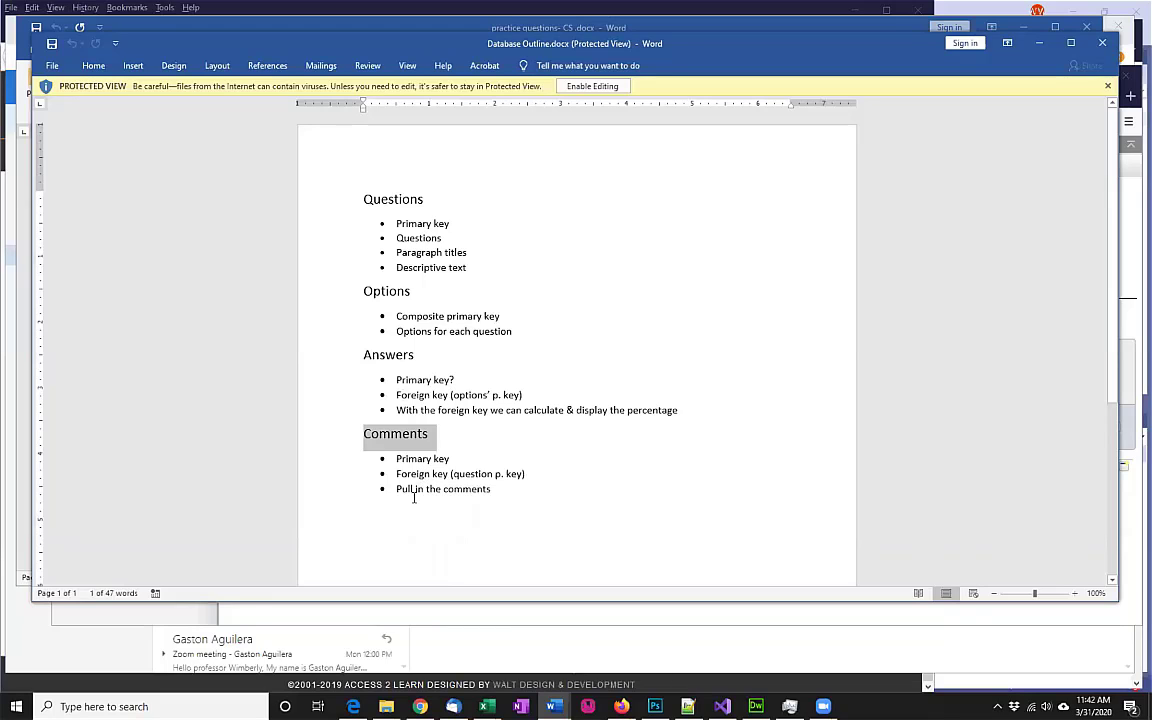
{"action": "key", "text": "alt+Tab"}
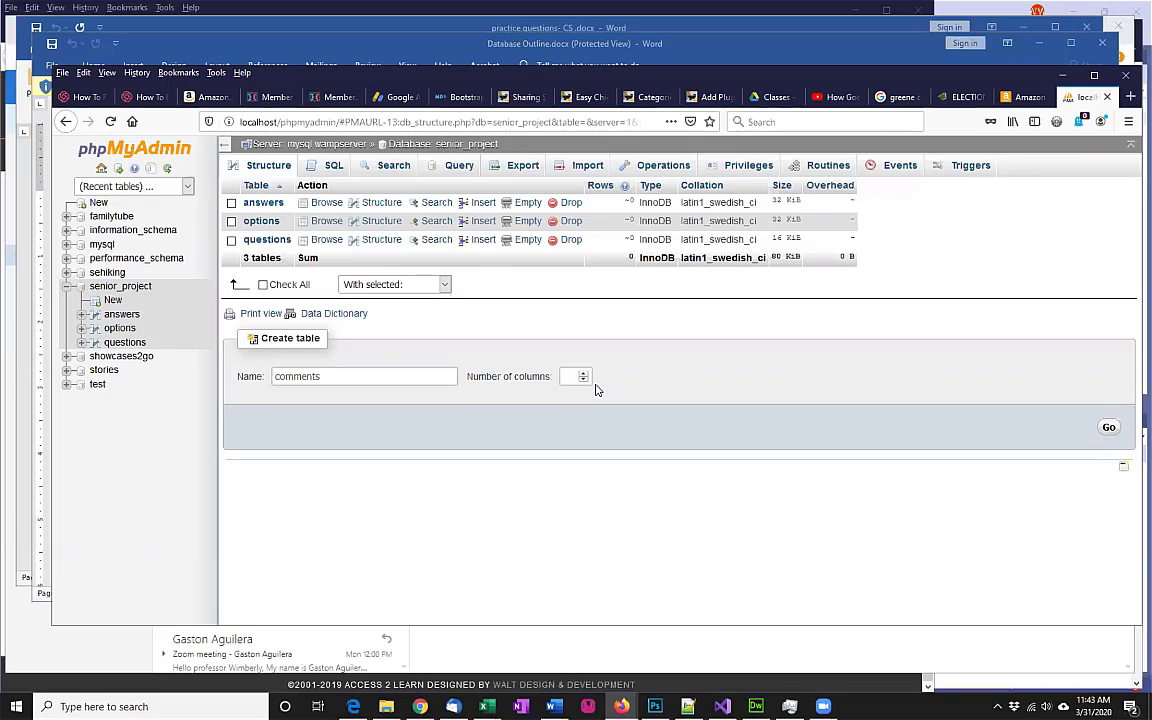
{"action": "type", "text": "5"}
{"action": "left_click", "coordinate": [1109, 428]}
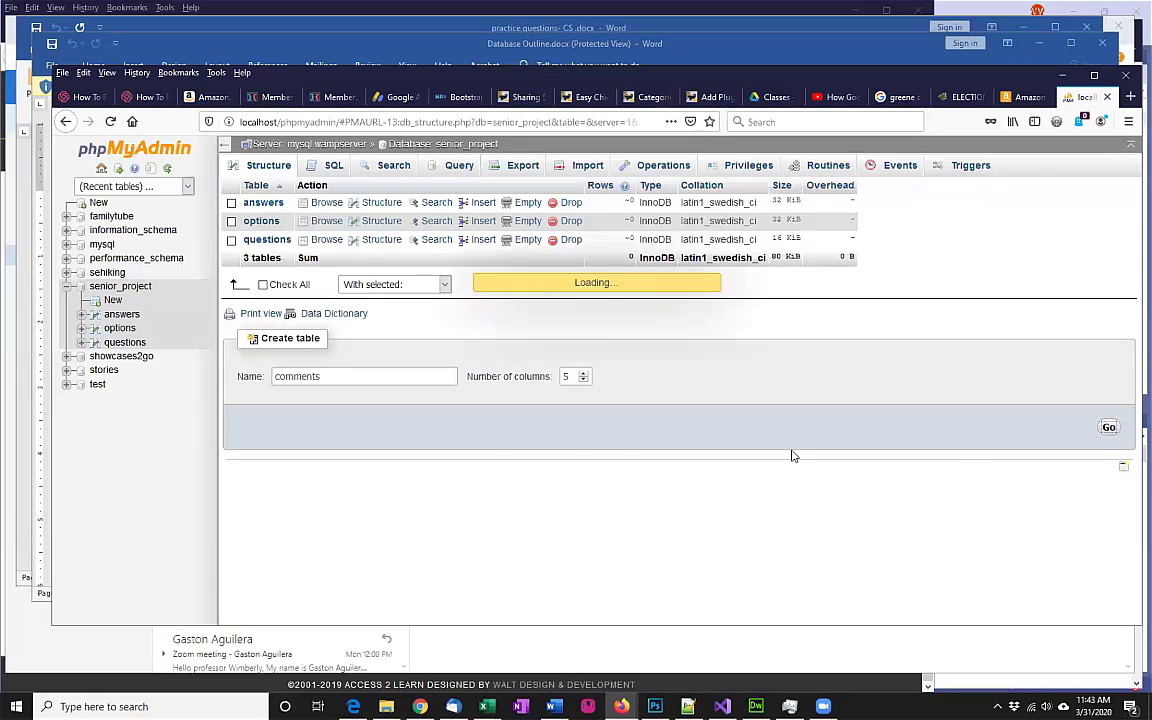
{"action": "left_click", "coordinate": [278, 260]}
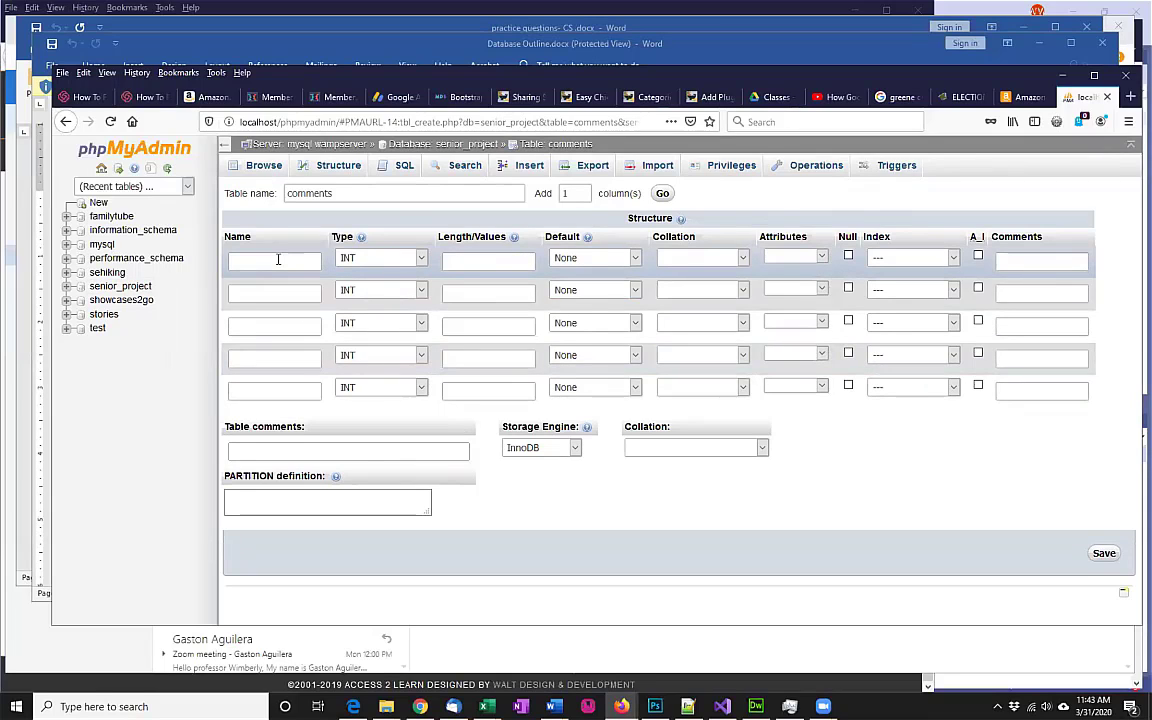
Step: Define the first comments column as comment_id, type INT, with a PRIMARY index and auto-increment
{"action": "type", "text": "comment_id"}
{"action": "left_click", "coordinate": [880, 260]}
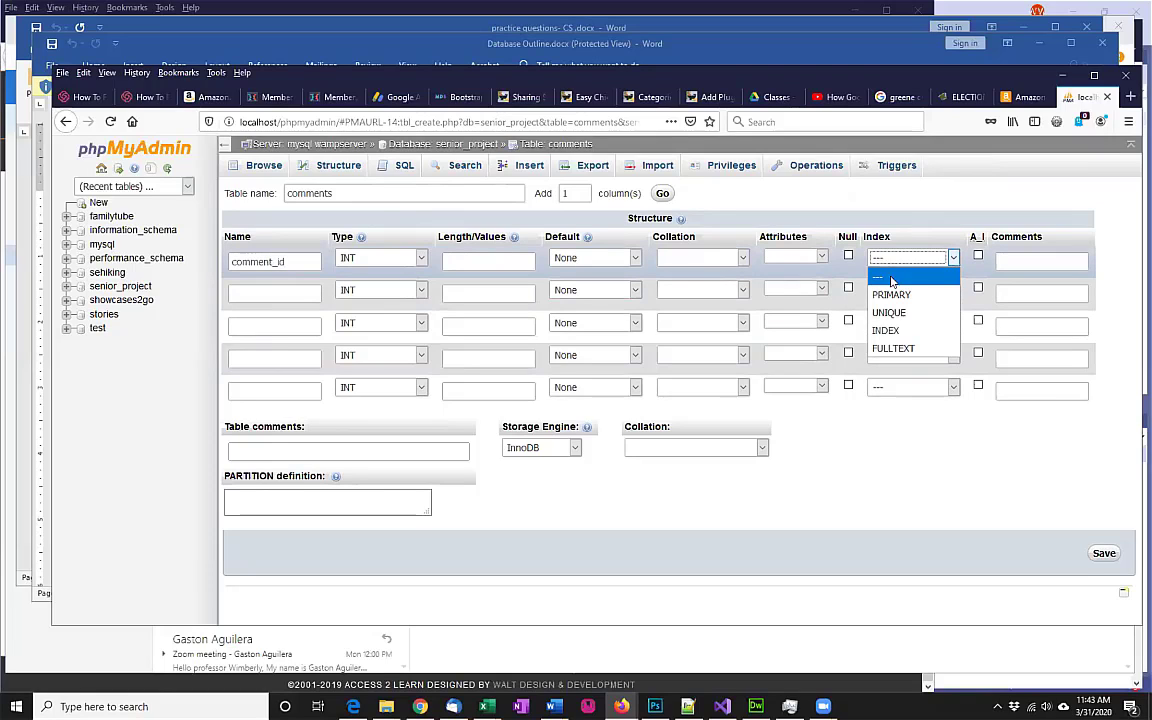
{"action": "left_click", "coordinate": [888, 296]}
{"action": "left_click", "coordinate": [978, 256]}
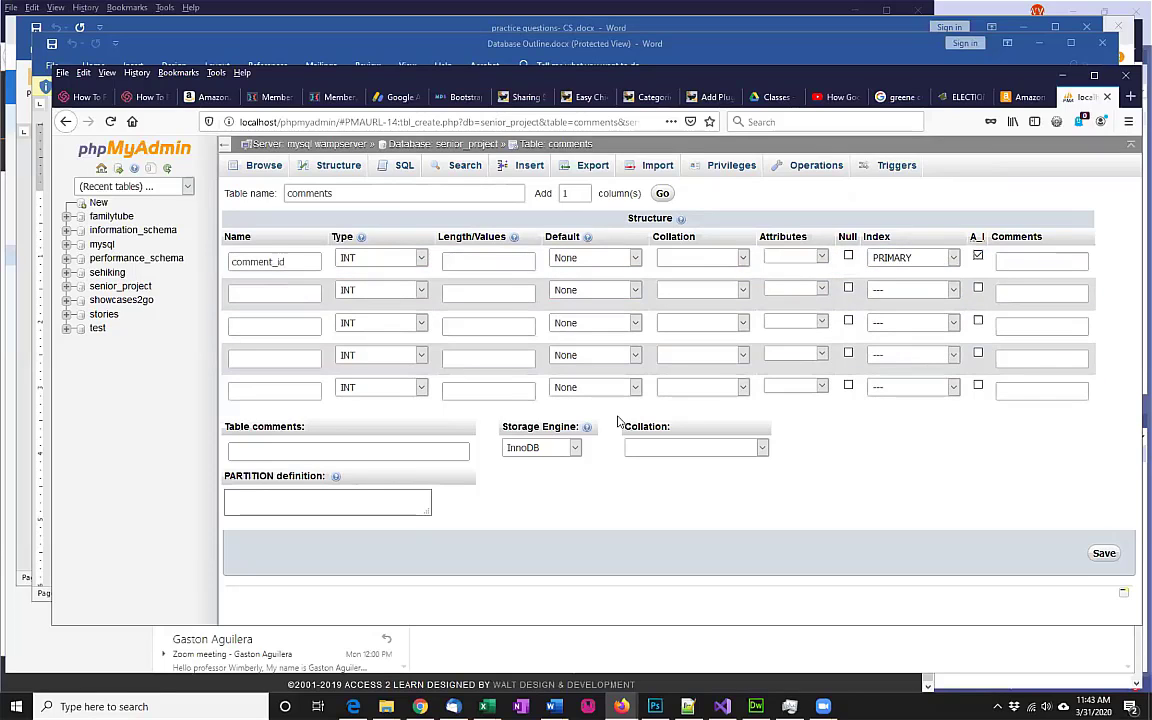
Step: Define the second comments column as question_id, type INT, with the index type INDEX
{"action": "left_click", "coordinate": [264, 294]}
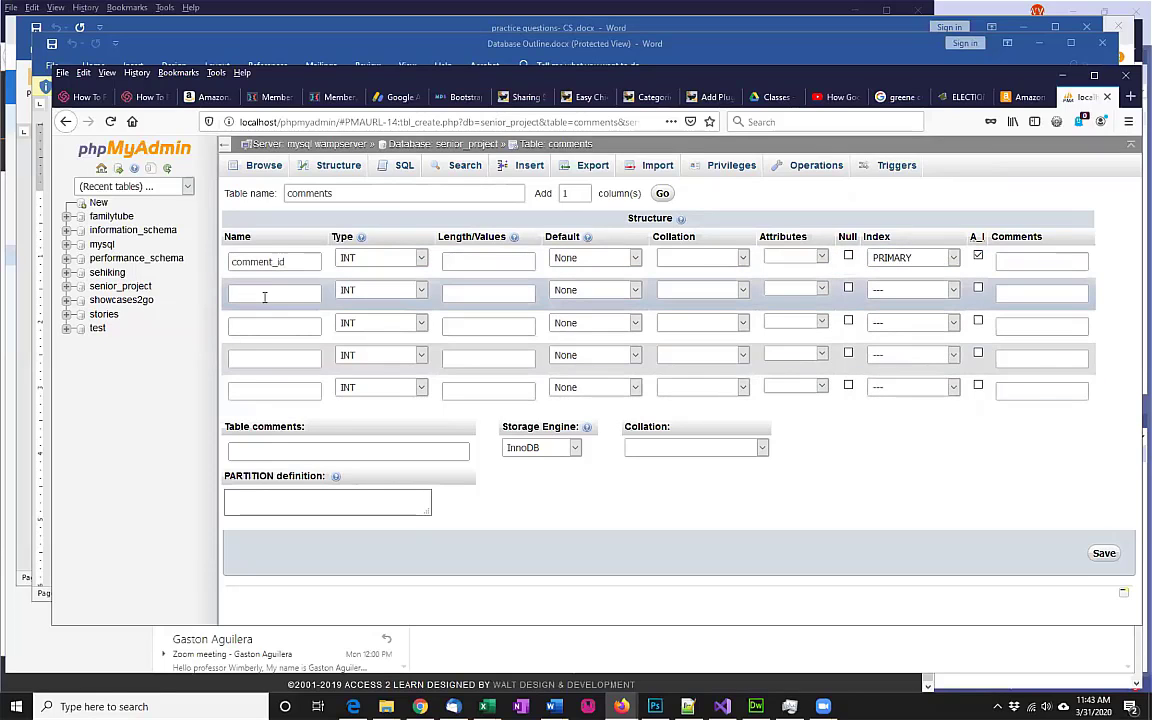
{"action": "type", "text": "question"}
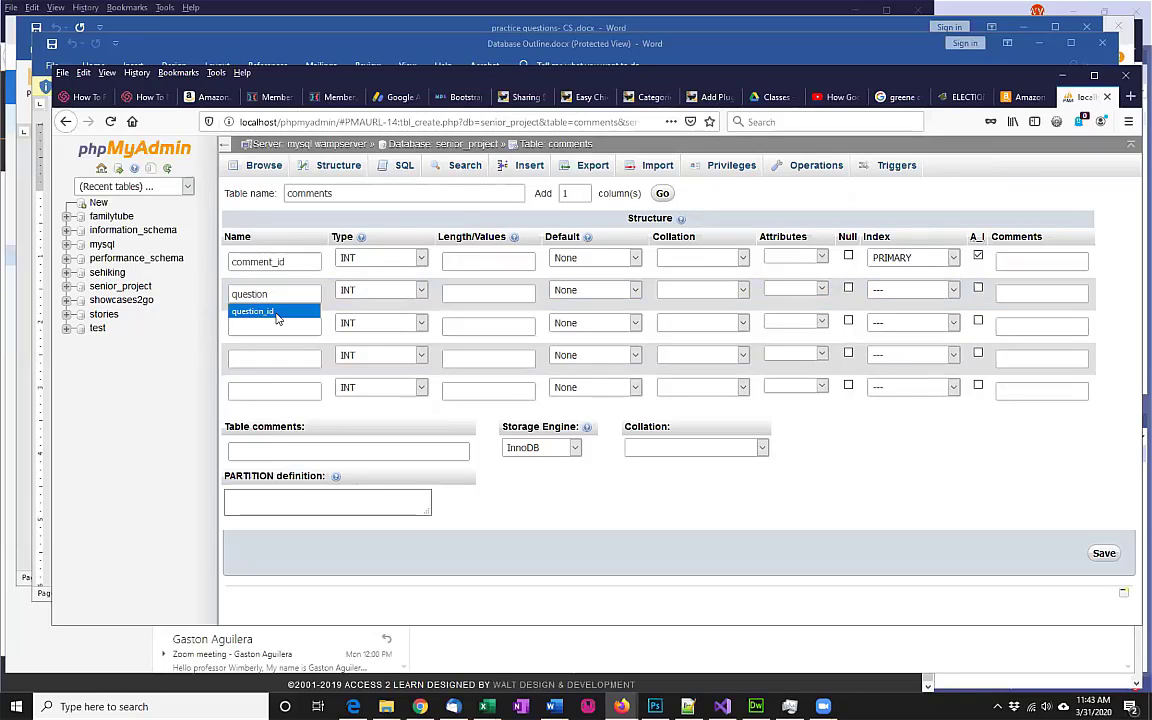
{"action": "left_click", "coordinate": [258, 311]}
{"action": "left_click", "coordinate": [948, 291]}
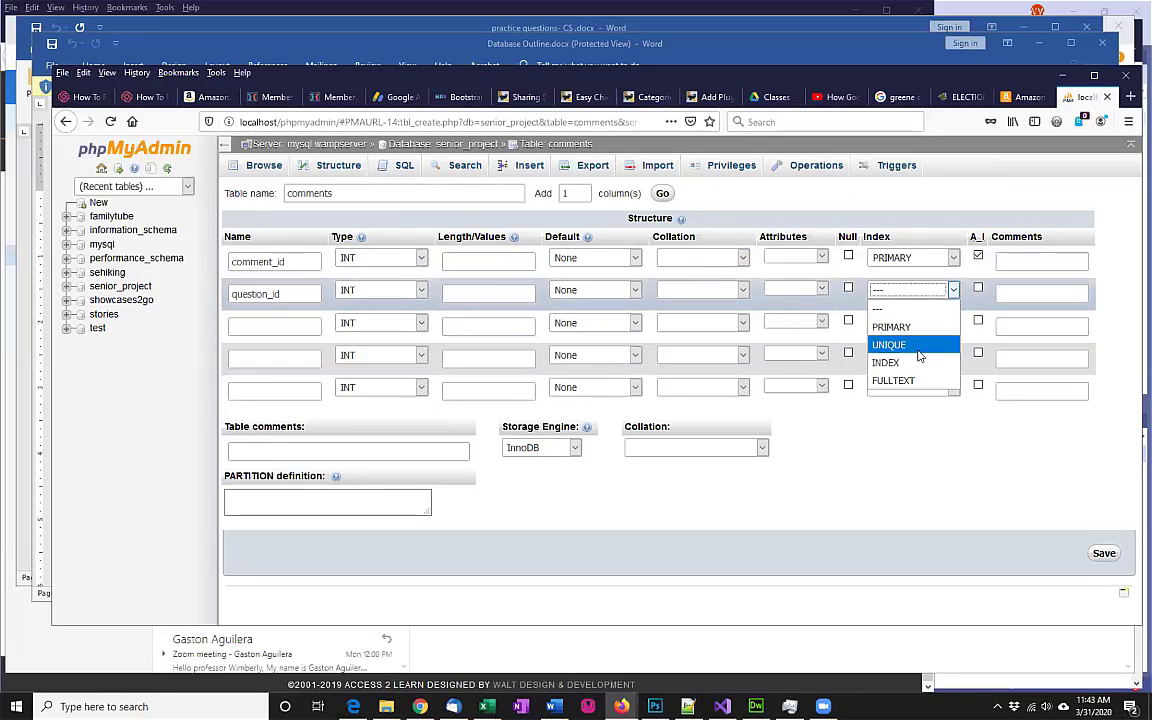
{"action": "left_click", "coordinate": [913, 363]}
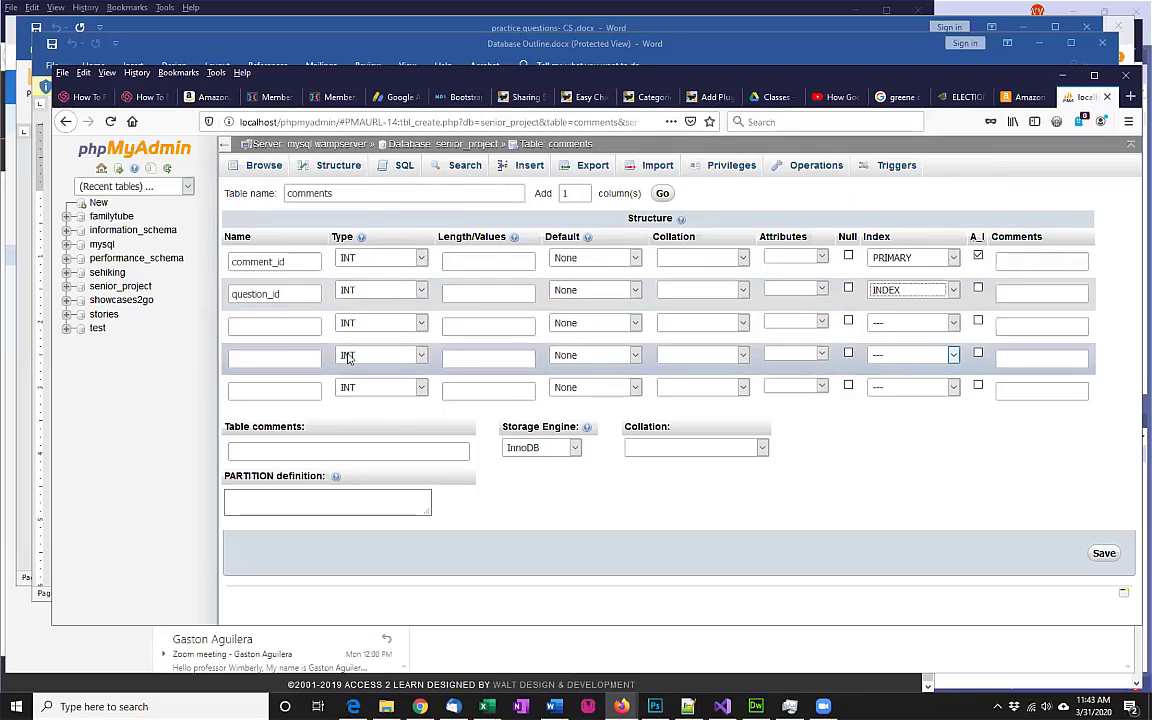
Step: Define the third comments column as comment, type VARCHAR with a length of 2000
{"action": "left_click", "coordinate": [281, 330]}
{"action": "type", "text": "comment"}
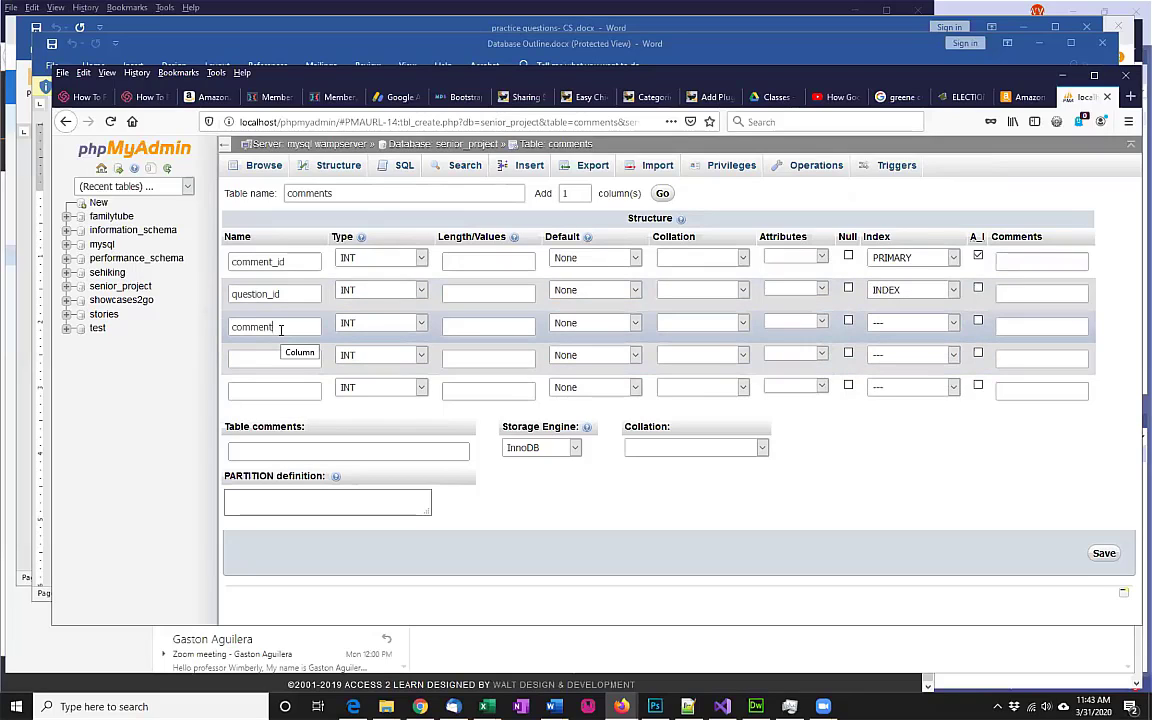
{"action": "key", "text": "Tab"}
{"action": "key", "text": "t"}
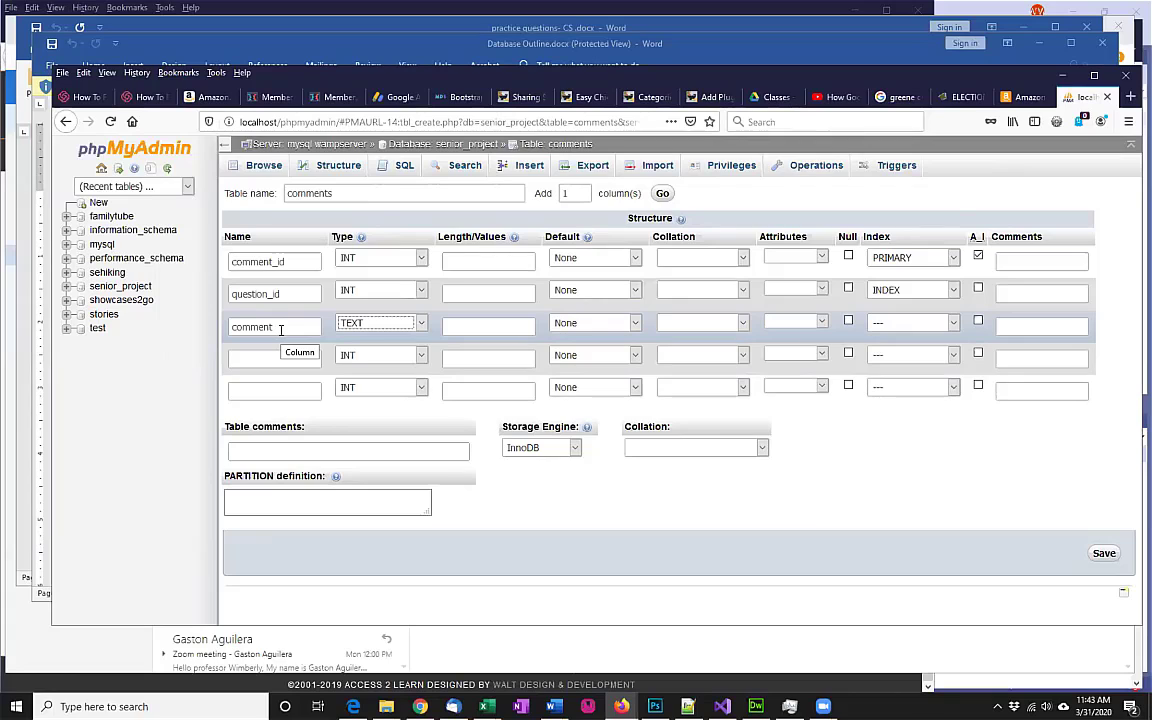
{"action": "key", "text": "v"}
{"action": "left_click", "coordinate": [510, 326]}
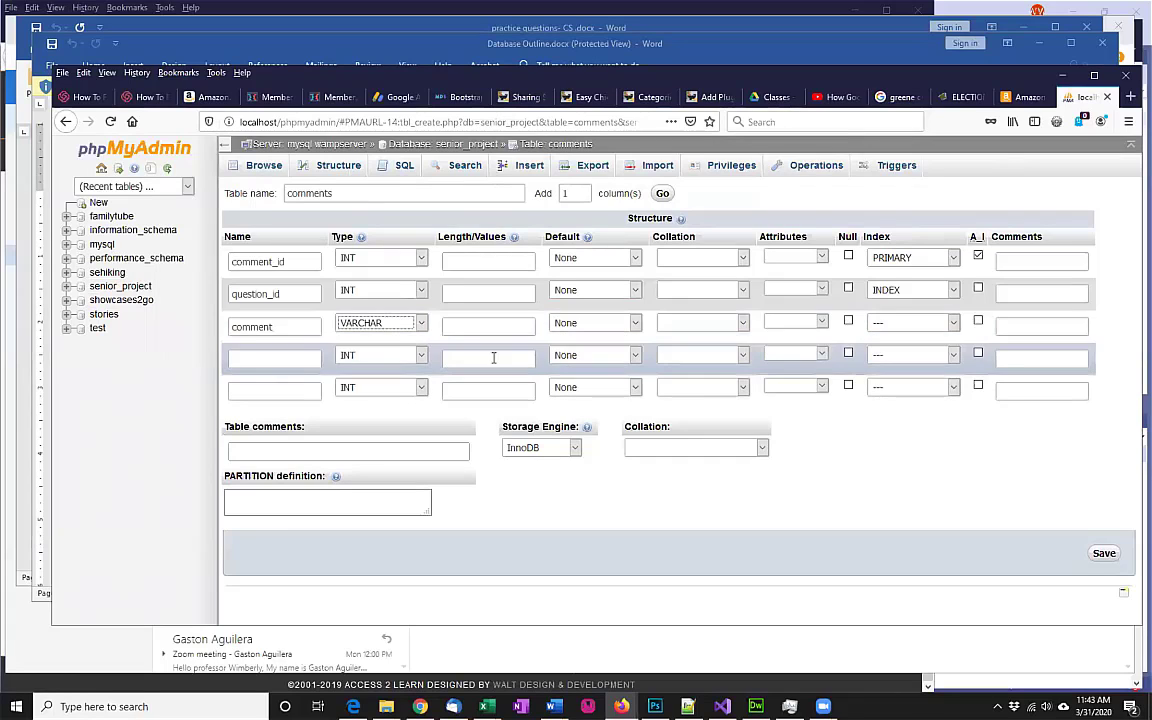
{"action": "type", "text": "2000"}
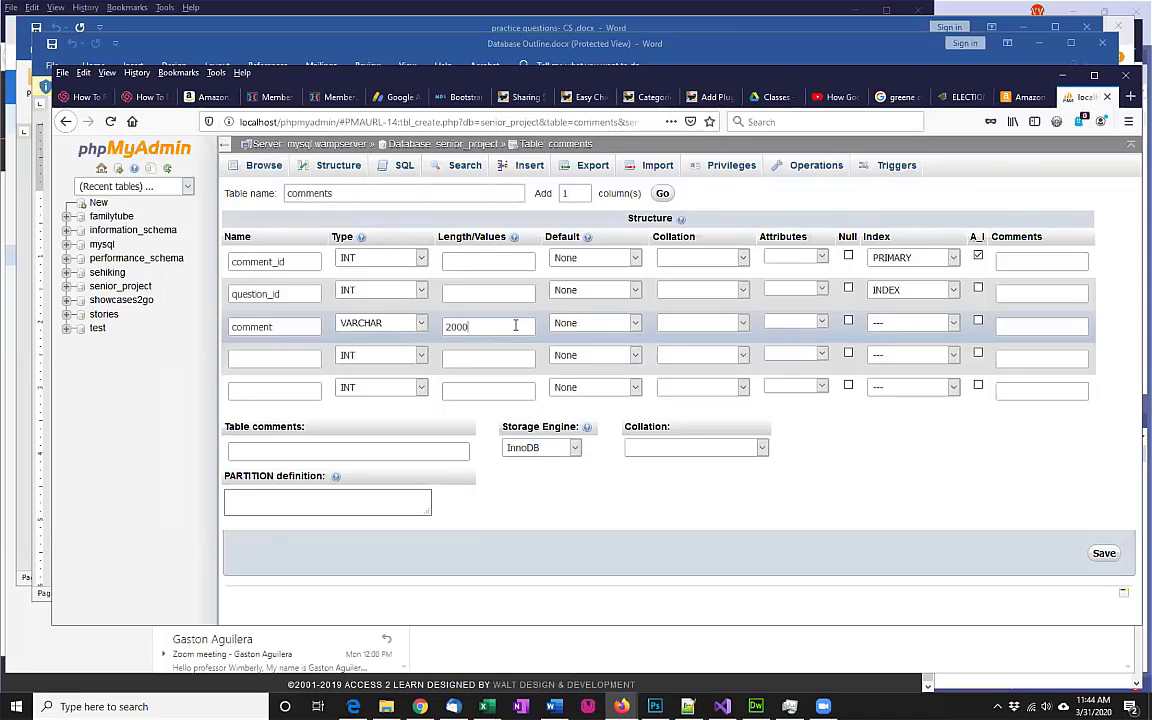
Step: Divide 2000 by 80 in the Windows Calculator, then close it
{"action": "key", "text": "XF86Calculator"}
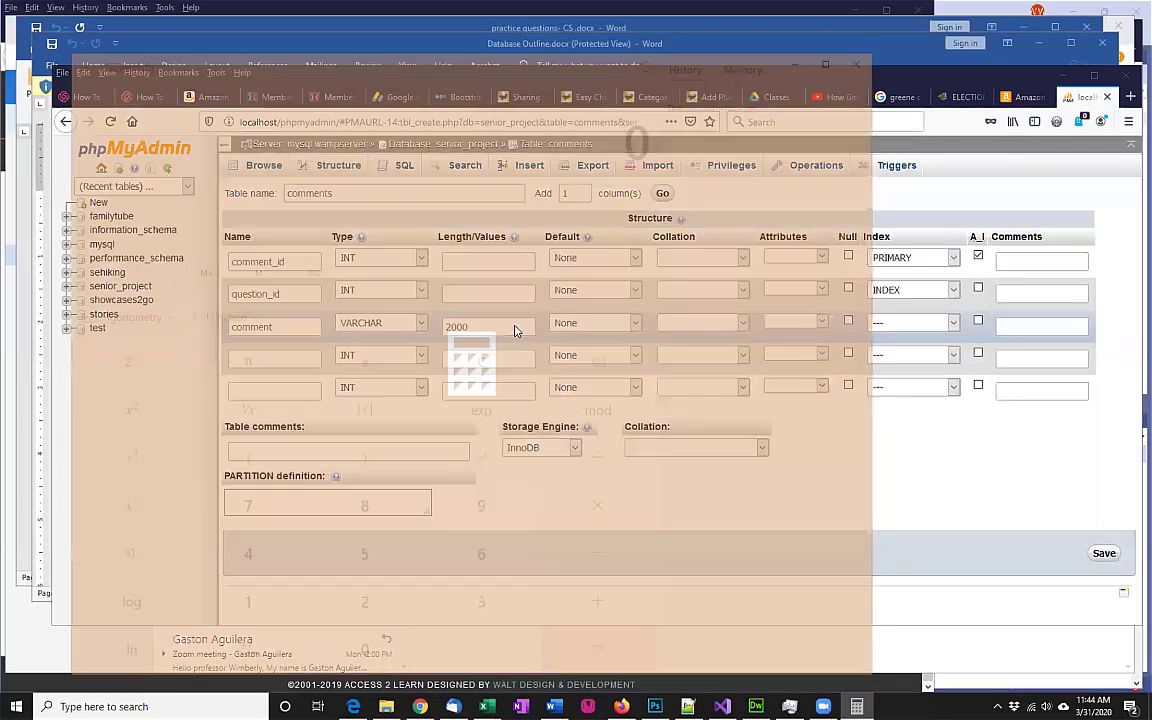
{"action": "type", "text": "2000/80"}
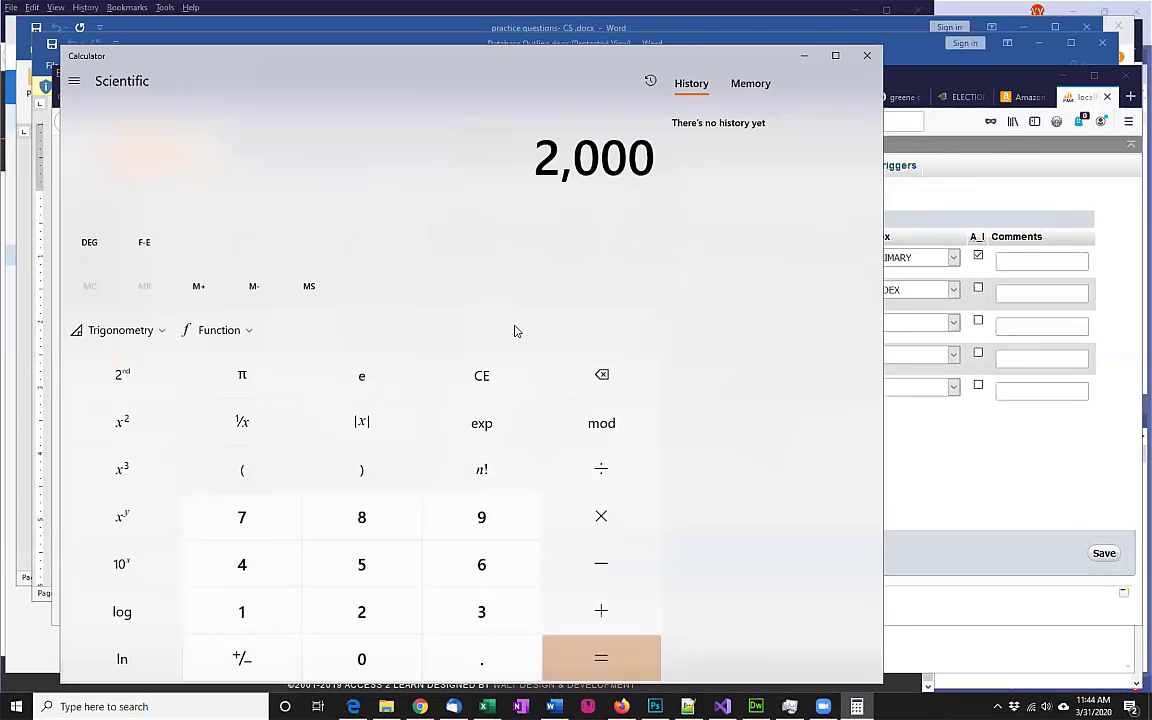
{"action": "key", "text": "Return"}
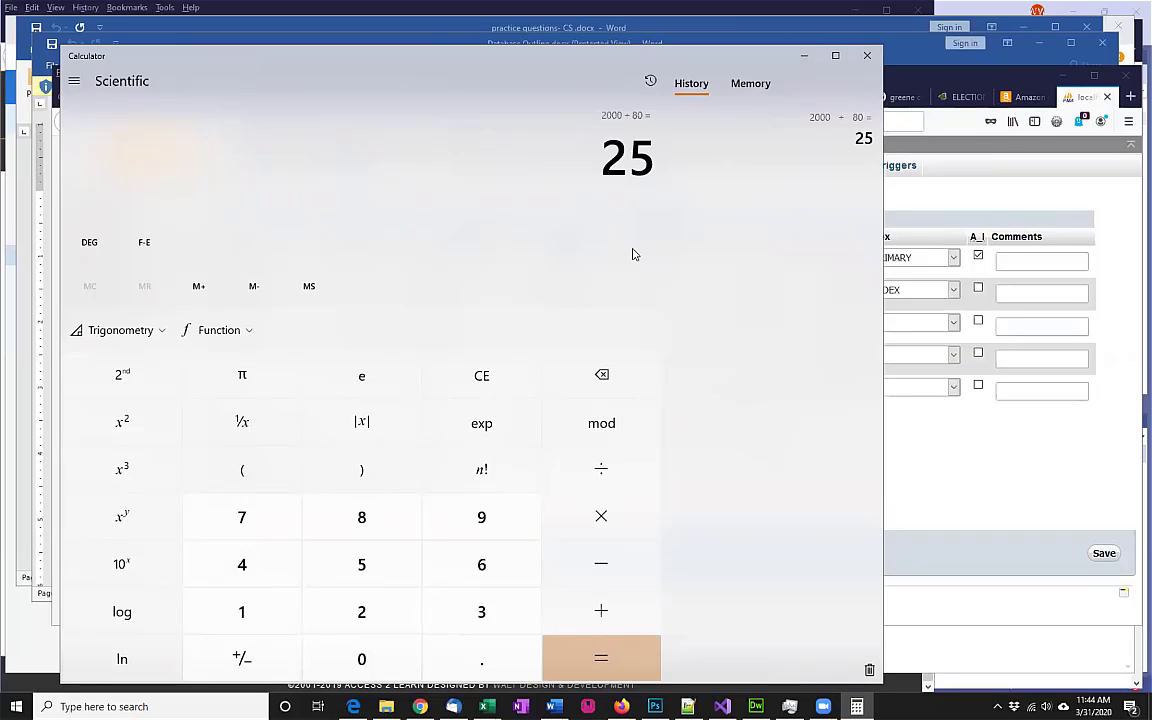
{"action": "left_click", "coordinate": [867, 58]}
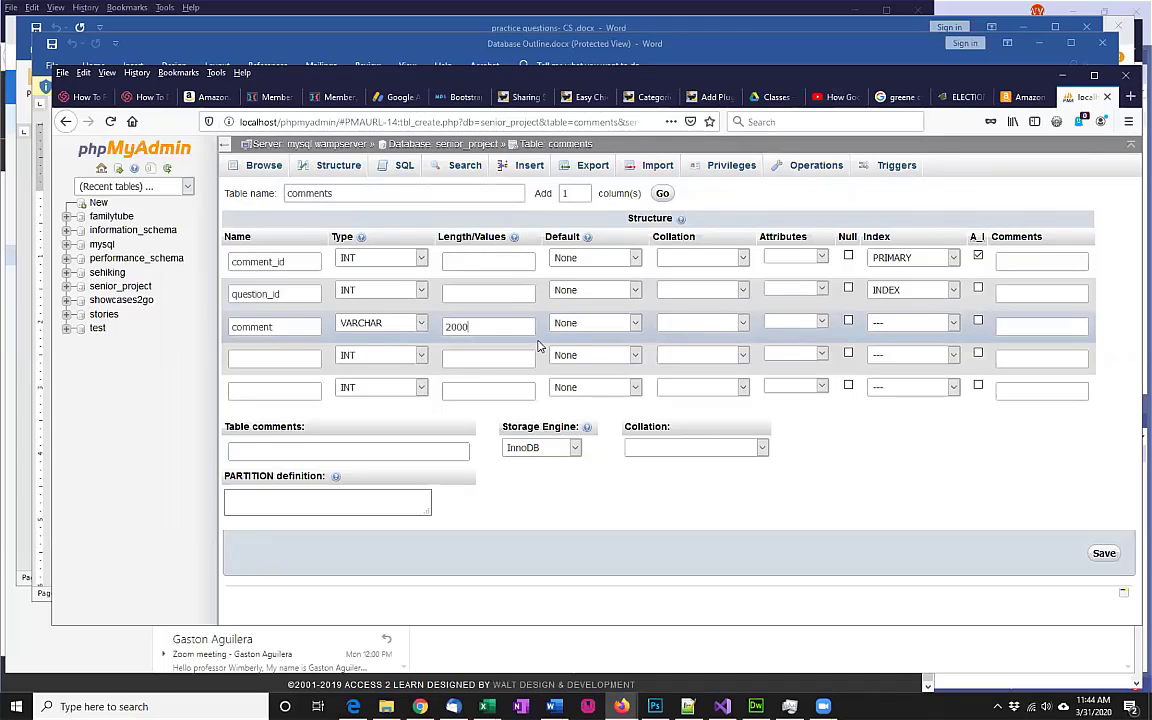
Step: Define the fourth comments column as ip_address, type VARCHAR with a length of 32
{"action": "left_click", "coordinate": [282, 357]}
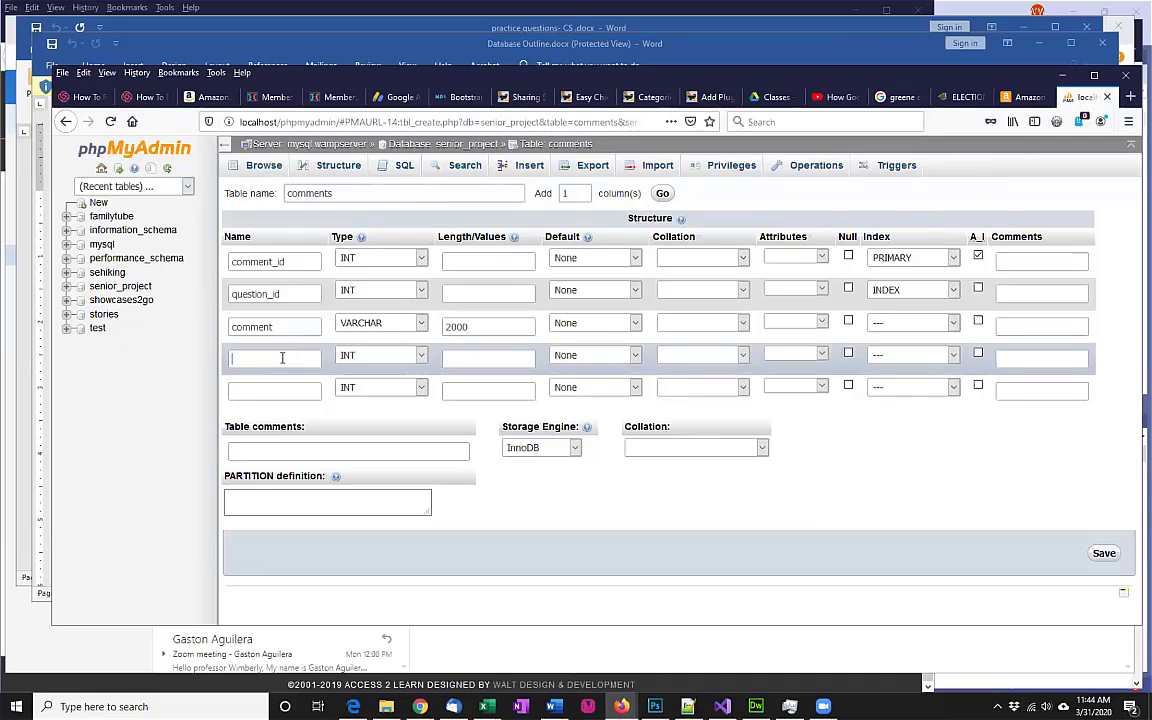
{"action": "type", "text": "ip_addgf"}
{"action": "key", "text": "BackSpace"}
{"action": "key", "text": "BackSpace"}
{"action": "type", "text": "ress"}
{"action": "key", "text": "Tab"}
{"action": "key", "text": "v"}
{"action": "key", "text": "Tab"}
{"action": "type", "text": "32"}
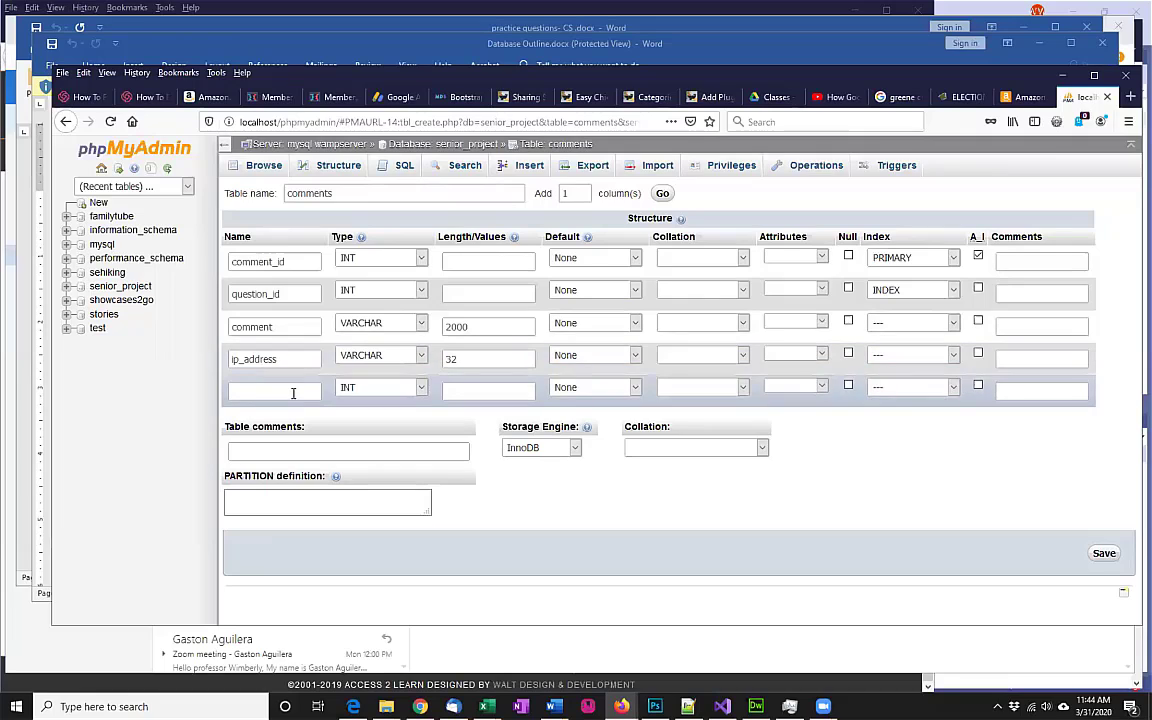
Step: Define the fifth column as created_on, type TIMESTAMP with default CURRENT_TIMESTAMP, and save the comments table
{"action": "left_click", "coordinate": [293, 393]}
{"action": "type", "text": "created_on"}
{"action": "key", "text": "Tab"}
{"action": "key", "text": "t"}
{"action": "key", "text": "i"}
{"action": "key", "text": "m"}
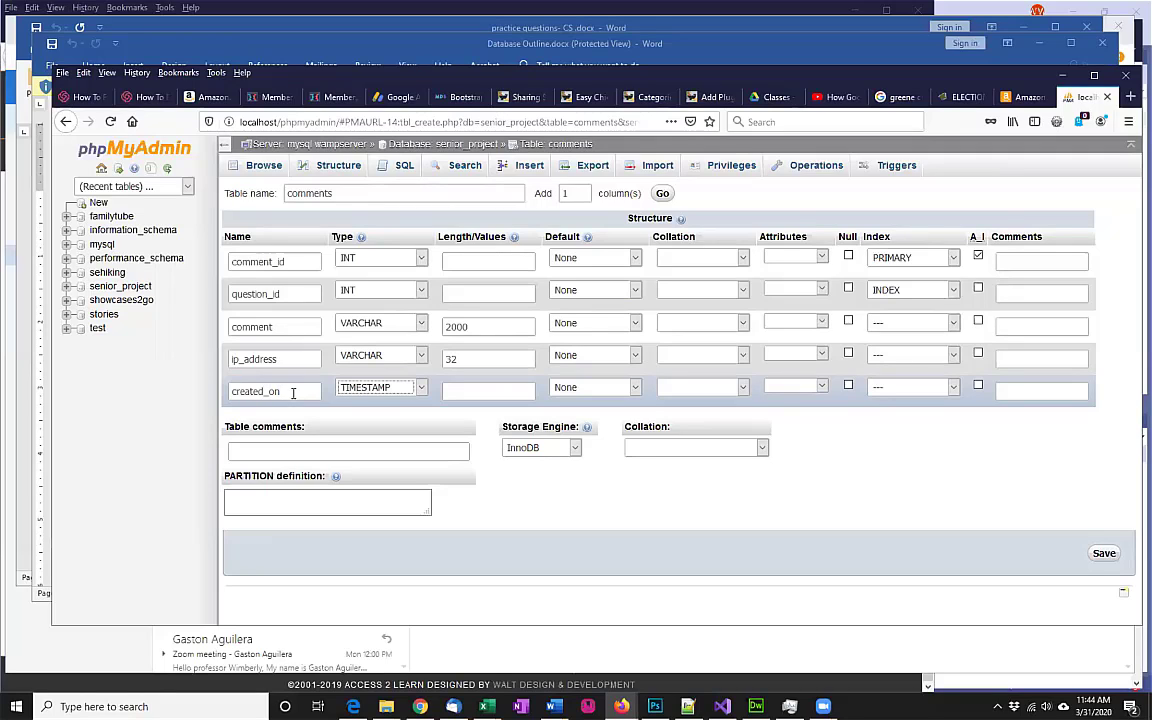
{"action": "left_click", "coordinate": [612, 389]}
{"action": "left_click", "coordinate": [607, 459]}
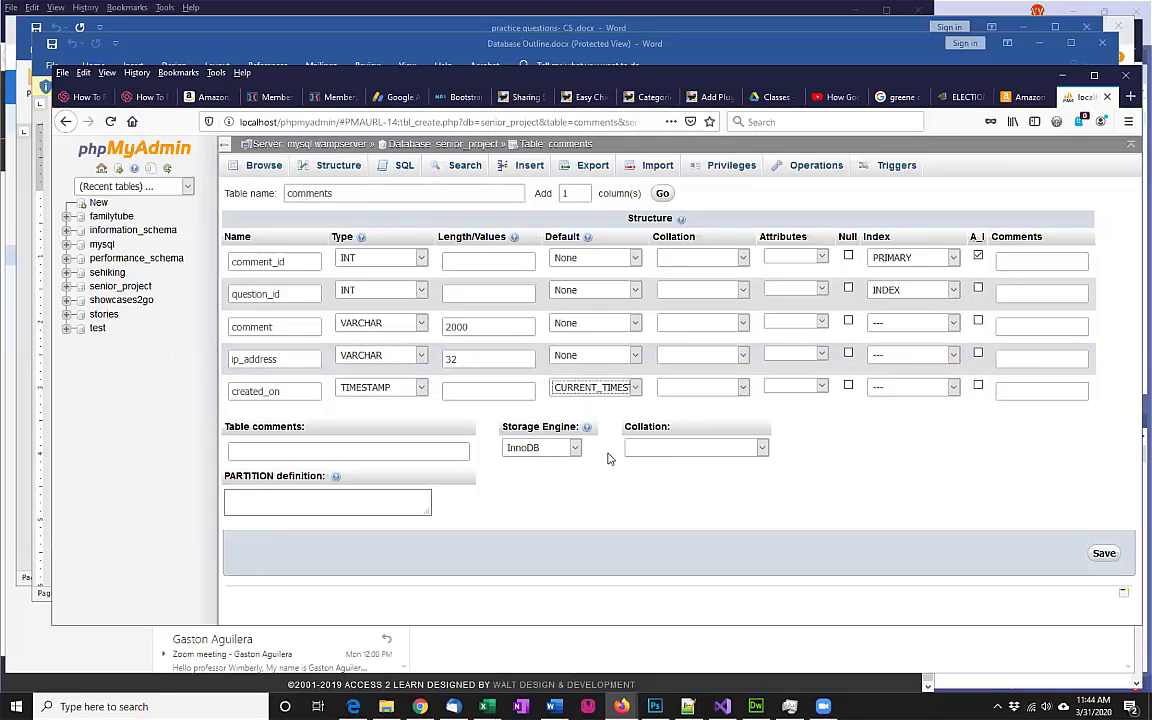
{"action": "left_click", "coordinate": [1102, 553]}
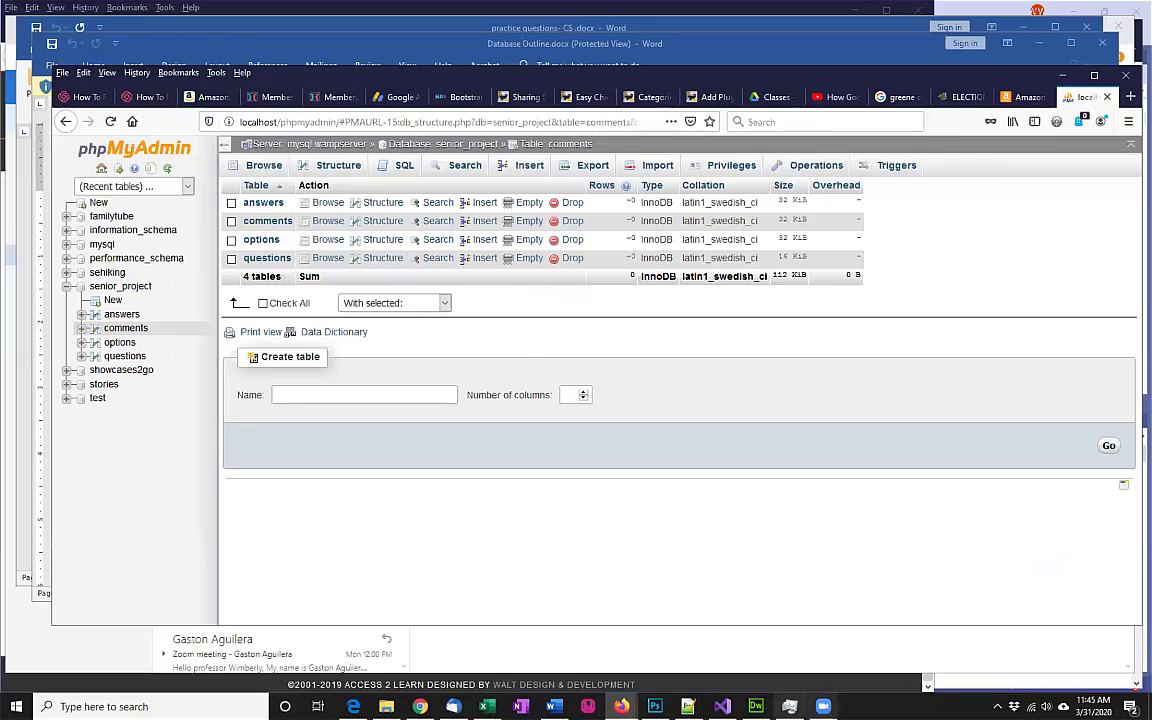
Step: Review the Questions, Options, Answers and Comments sections of Database Outline.docx in Word, and return to phpMyAdmin
{"action": "mouse_move", "coordinate": [554, 706]}
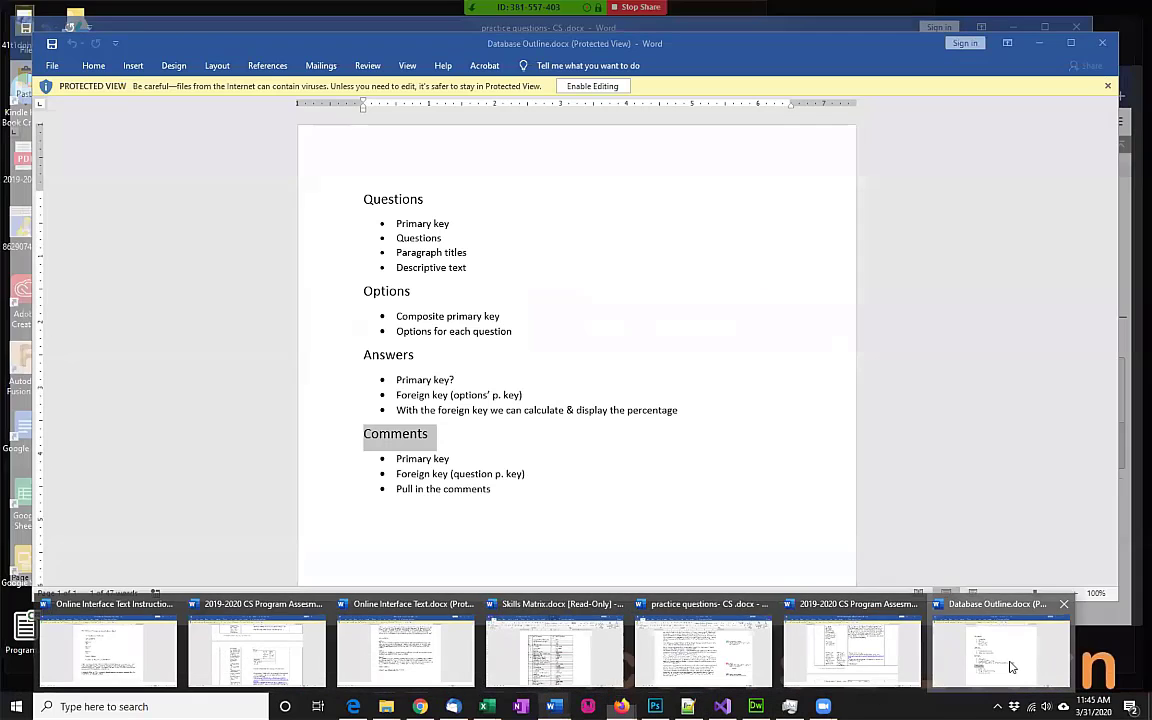
{"action": "left_click", "coordinate": [1000, 652]}
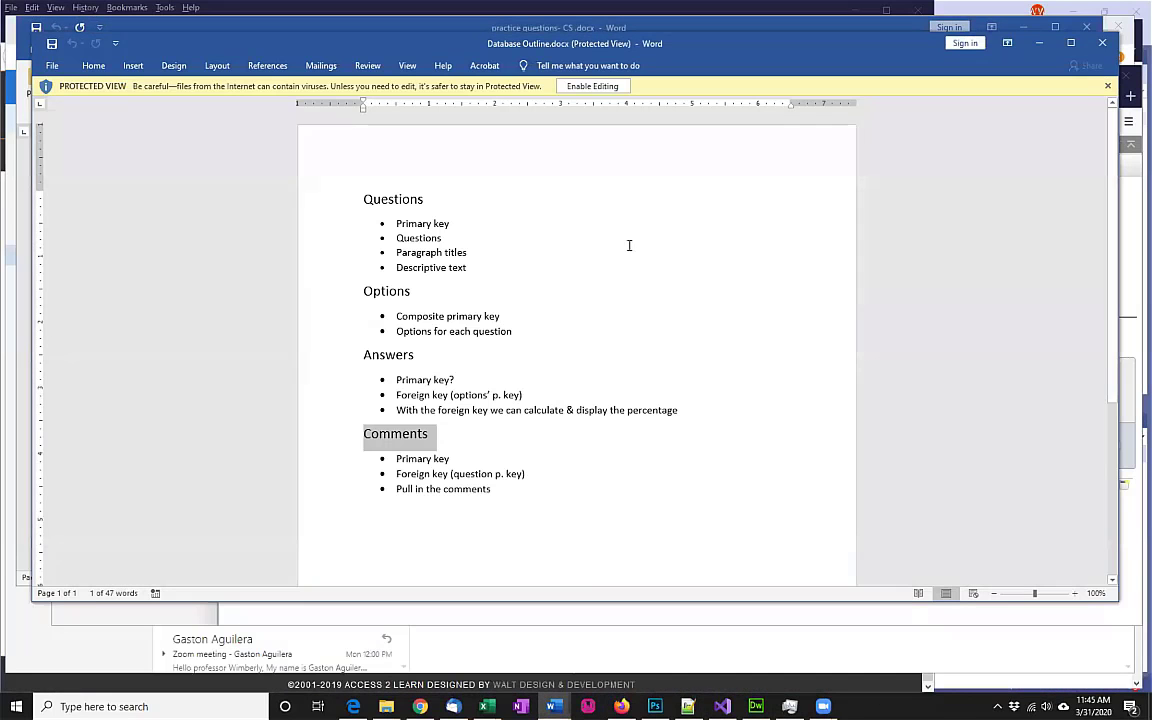
{"action": "left_click", "coordinate": [420, 198]}
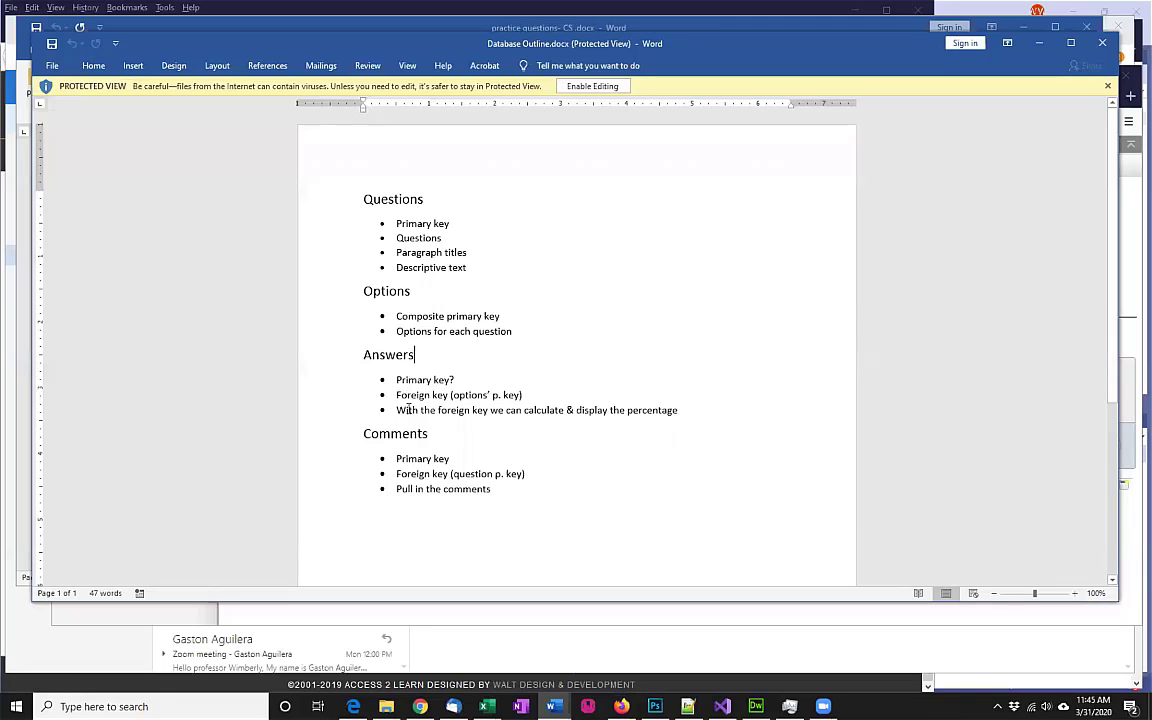
{"action": "scroll", "coordinate": [561, 443], "scroll_direction": "down", "scroll_amount": 1}
{"action": "scroll", "coordinate": [561, 443], "scroll_direction": "down", "scroll_amount": 3}
{"action": "scroll", "coordinate": [561, 443], "scroll_direction": "up", "scroll_amount": 4}
{"action": "left_click", "coordinate": [1040, 44]}
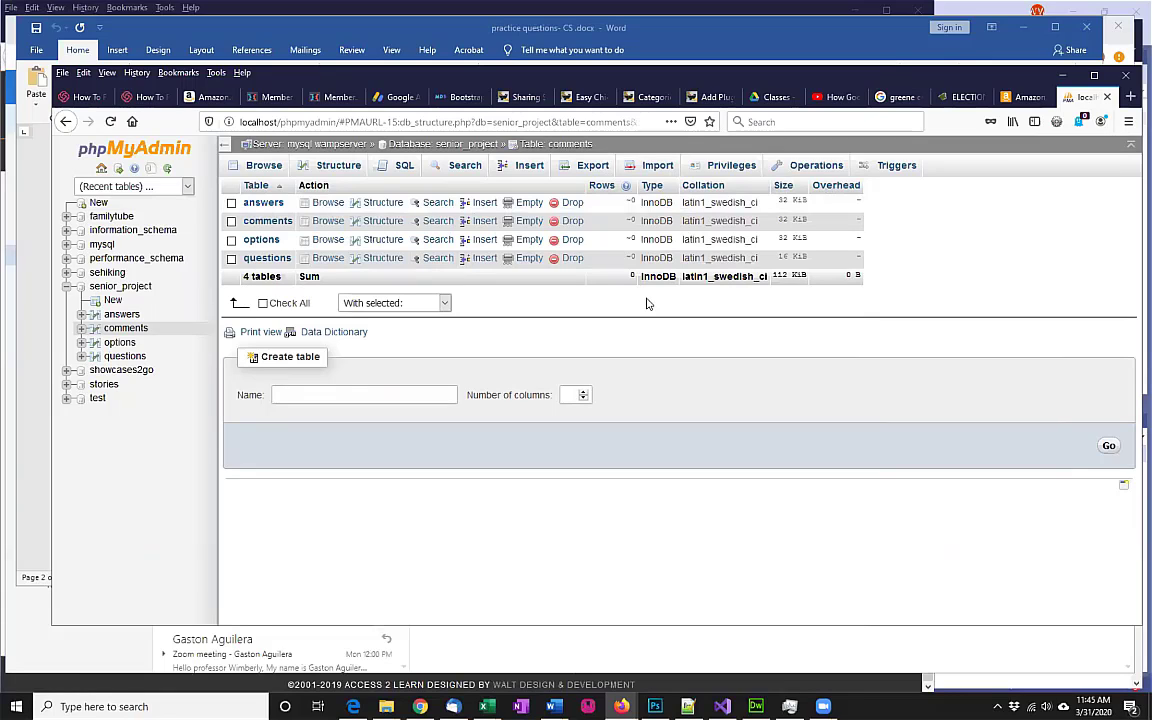
Step: Export the comments table with the Quick method in SQL format, examine comments.sql in Notepad, and close it
{"action": "left_click", "coordinate": [588, 170]}
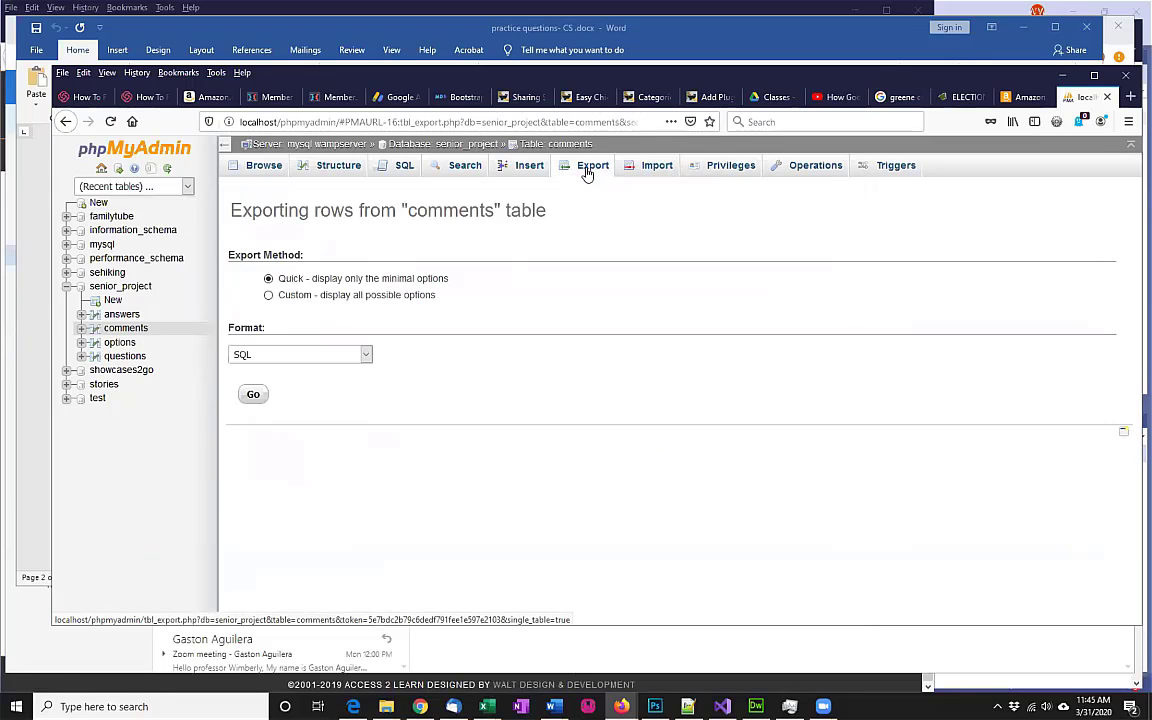
{"action": "left_click", "coordinate": [253, 394]}
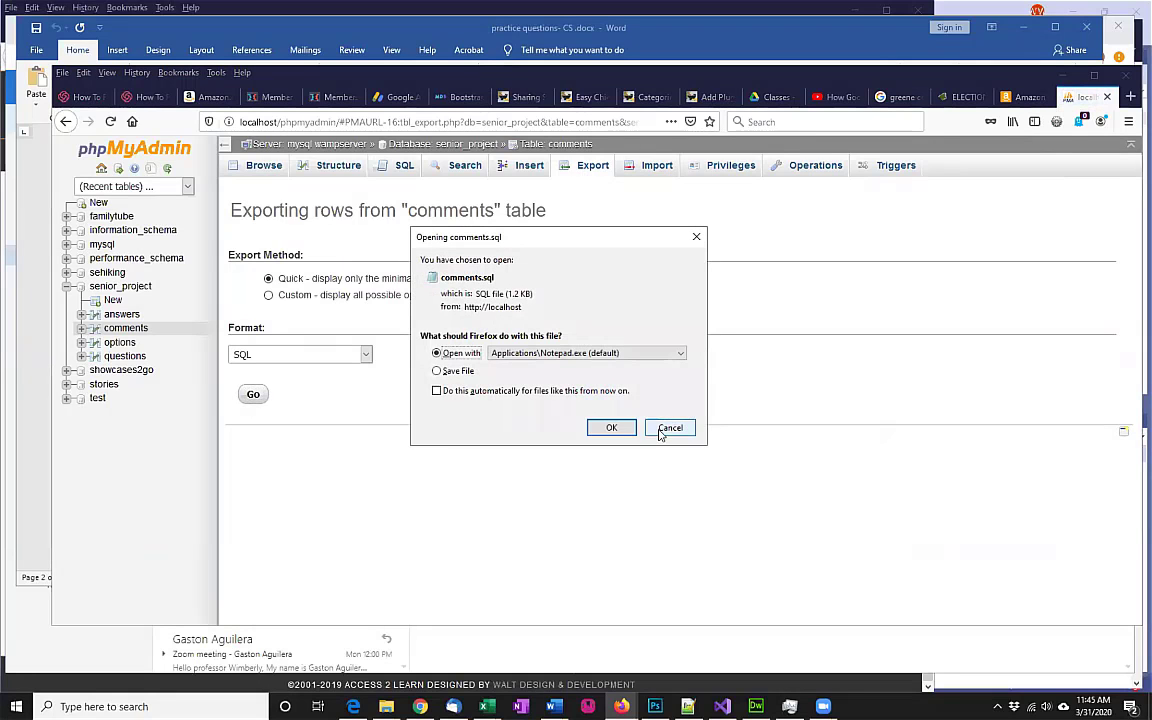
{"action": "left_click", "coordinate": [611, 428]}
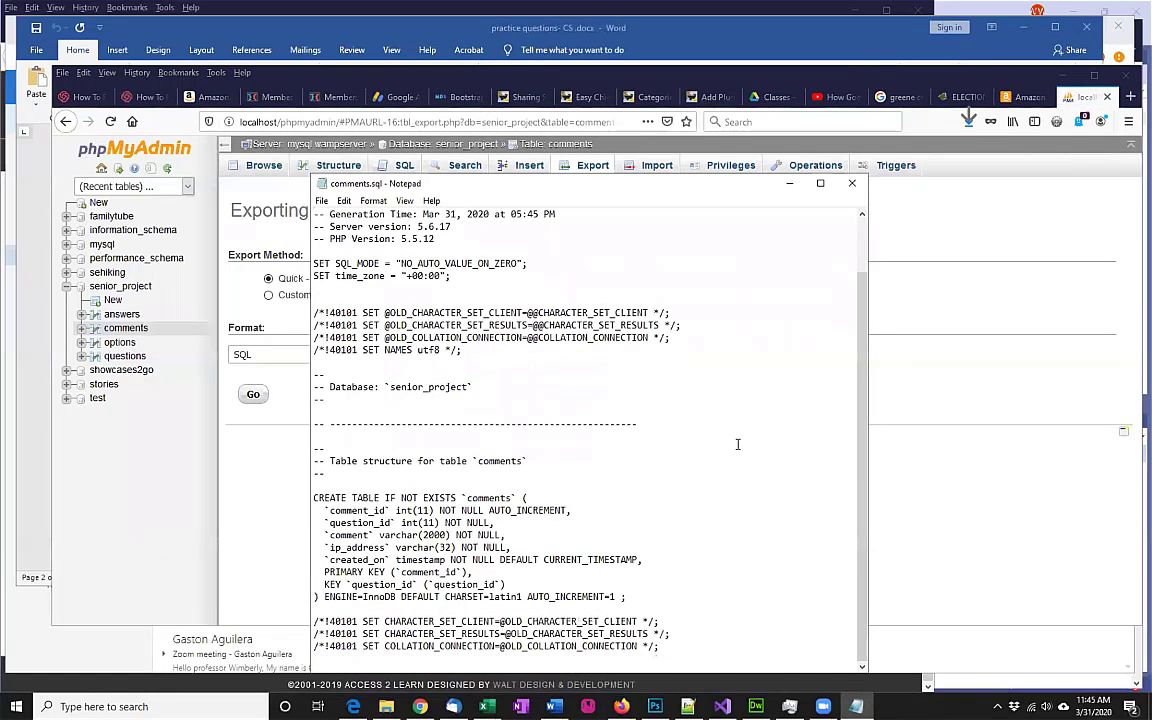
{"action": "scroll", "coordinate": [738, 444], "scroll_direction": "up", "scroll_amount": 2}
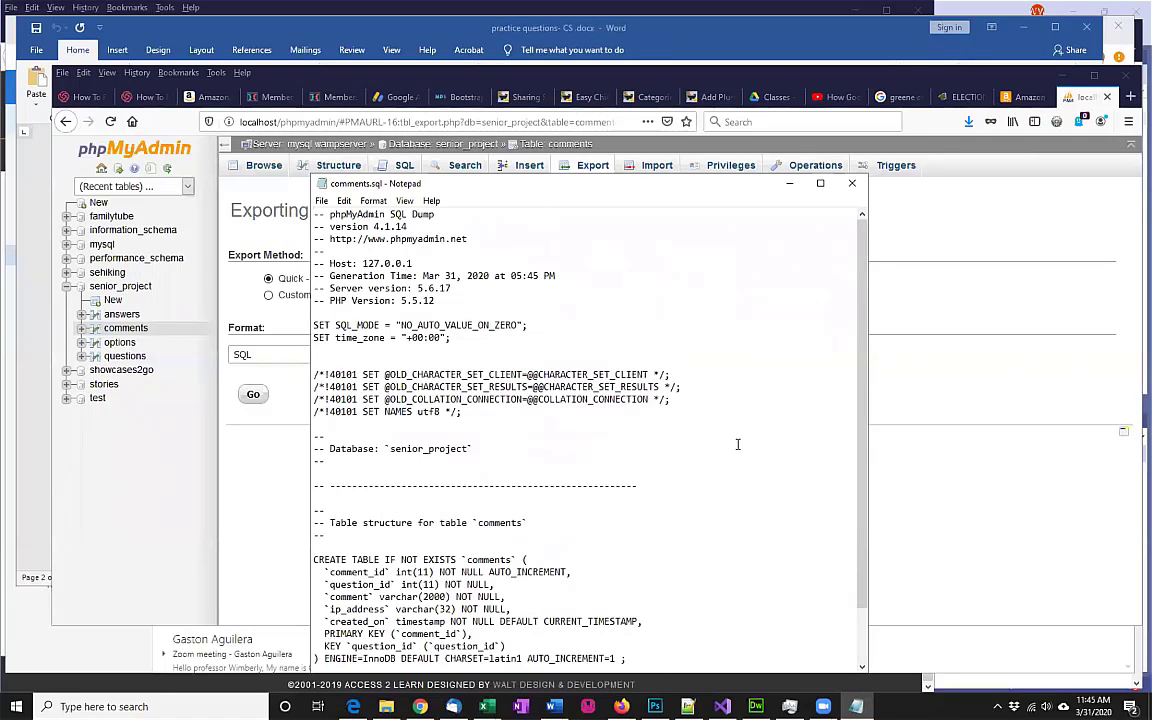
{"action": "scroll", "coordinate": [738, 444], "scroll_direction": "down", "scroll_amount": 2}
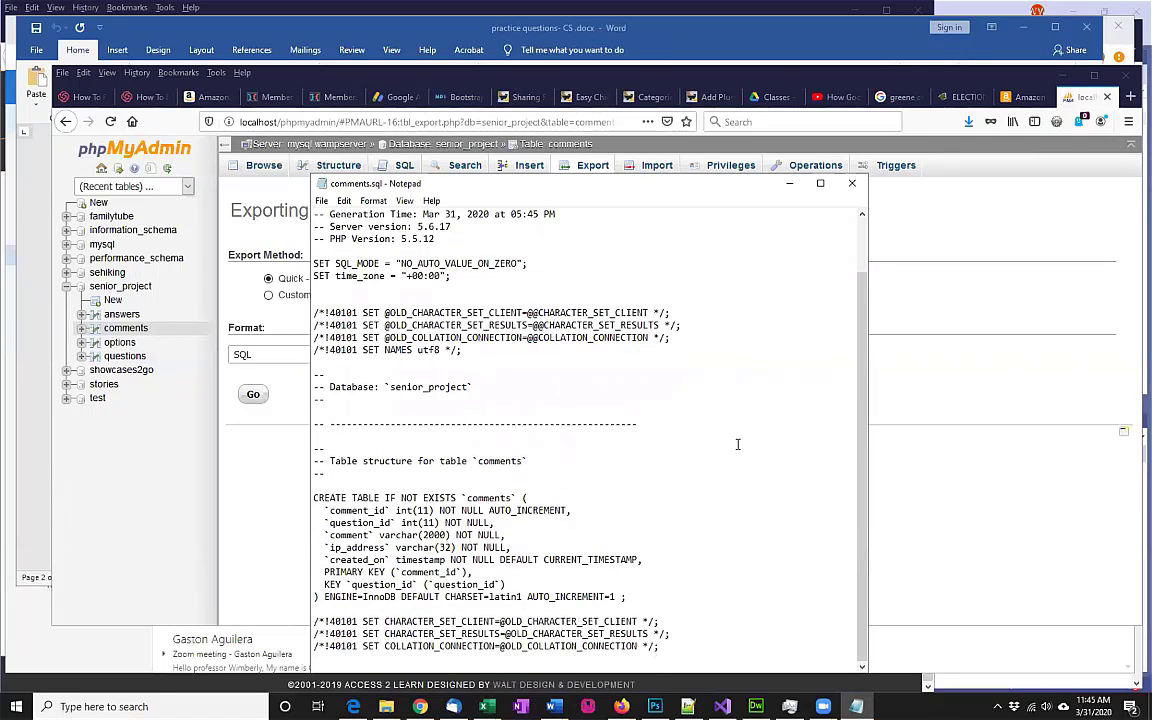
{"action": "left_click", "coordinate": [851, 183]}
Step: Export the whole senior_project database with the Quick method in SQL format, and review the table definitions of senior_project.sql in Notepad
{"action": "left_click", "coordinate": [118, 288]}
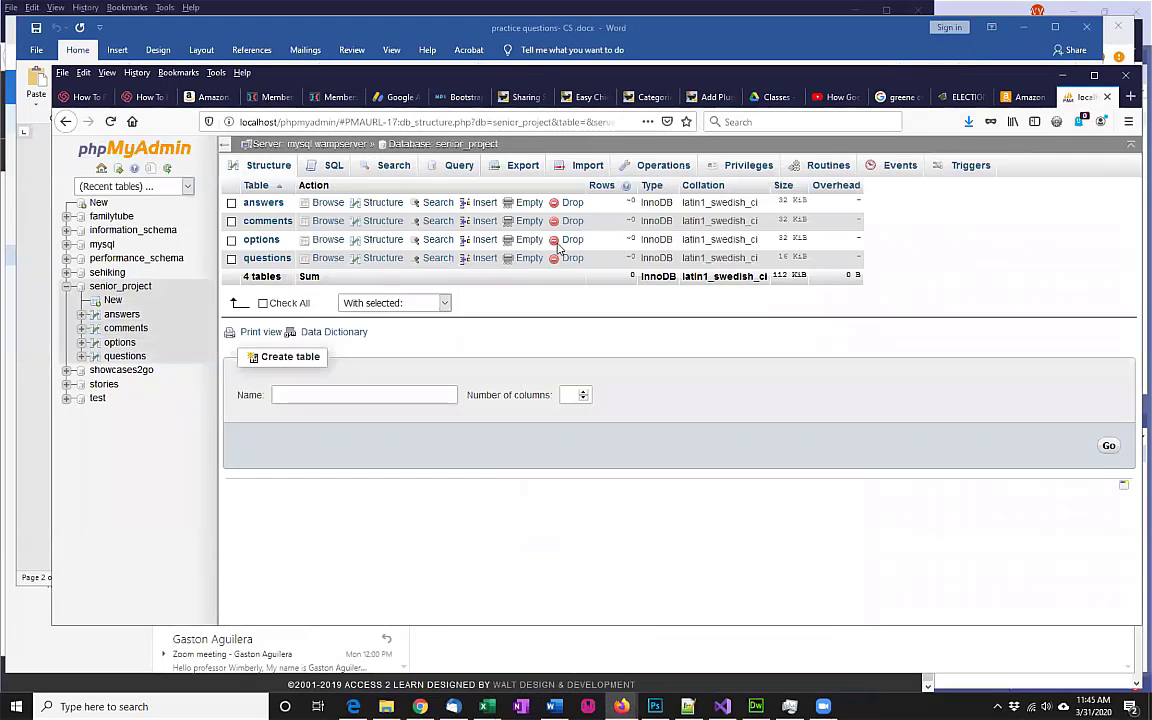
{"action": "left_click", "coordinate": [524, 167]}
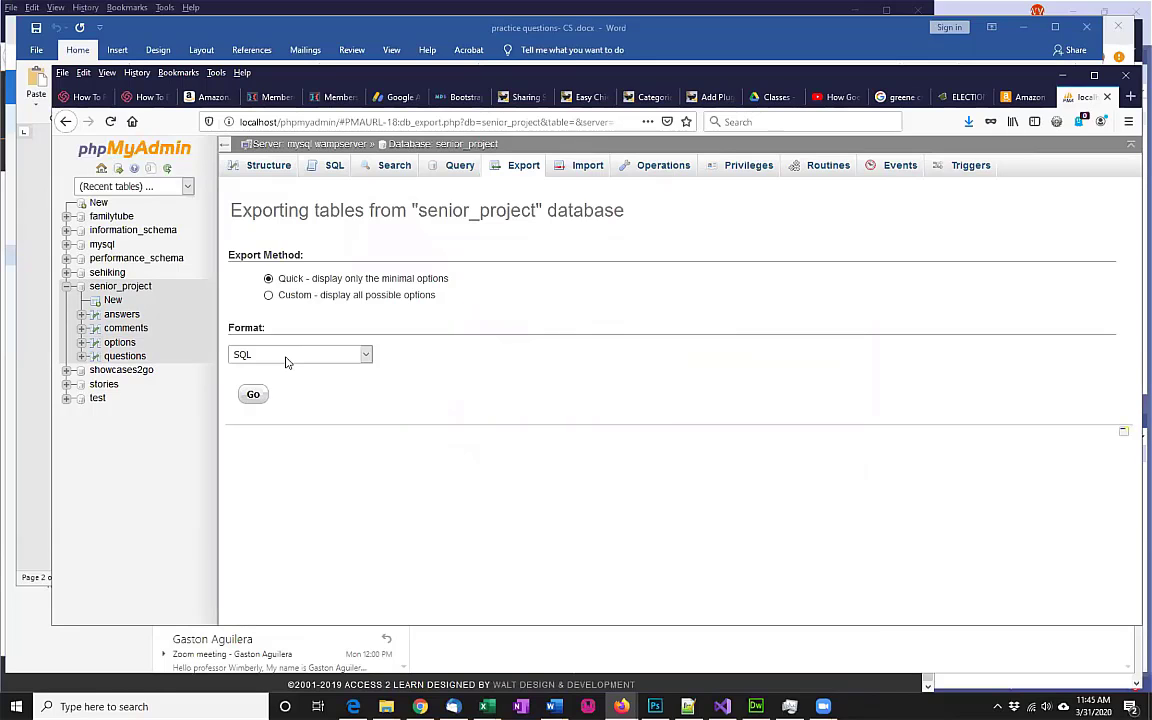
{"action": "left_click", "coordinate": [253, 396]}
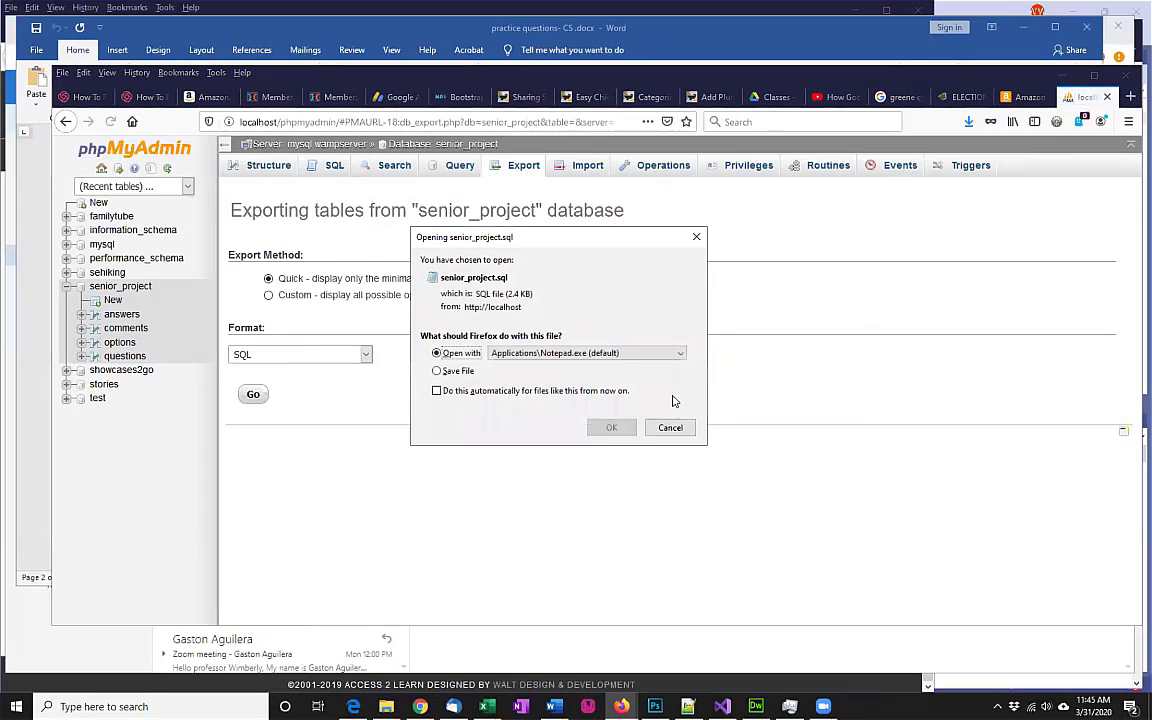
{"action": "left_click", "coordinate": [612, 428]}
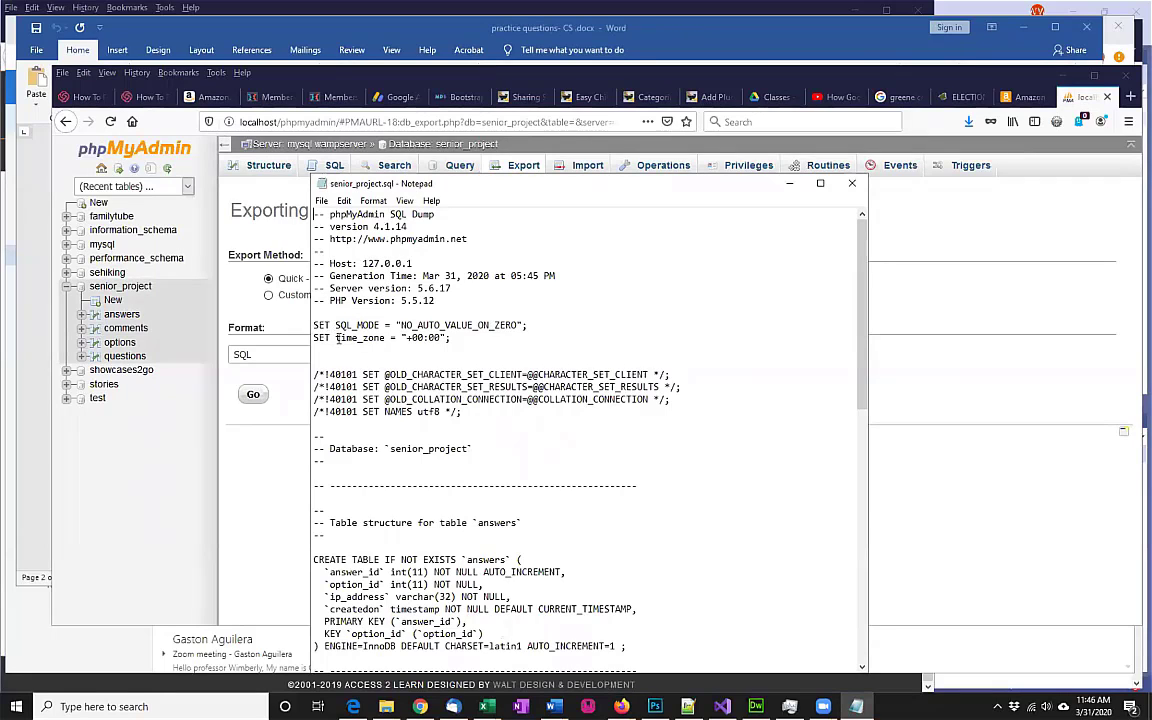
{"action": "scroll", "coordinate": [431, 424], "scroll_direction": "down", "scroll_amount": 1}
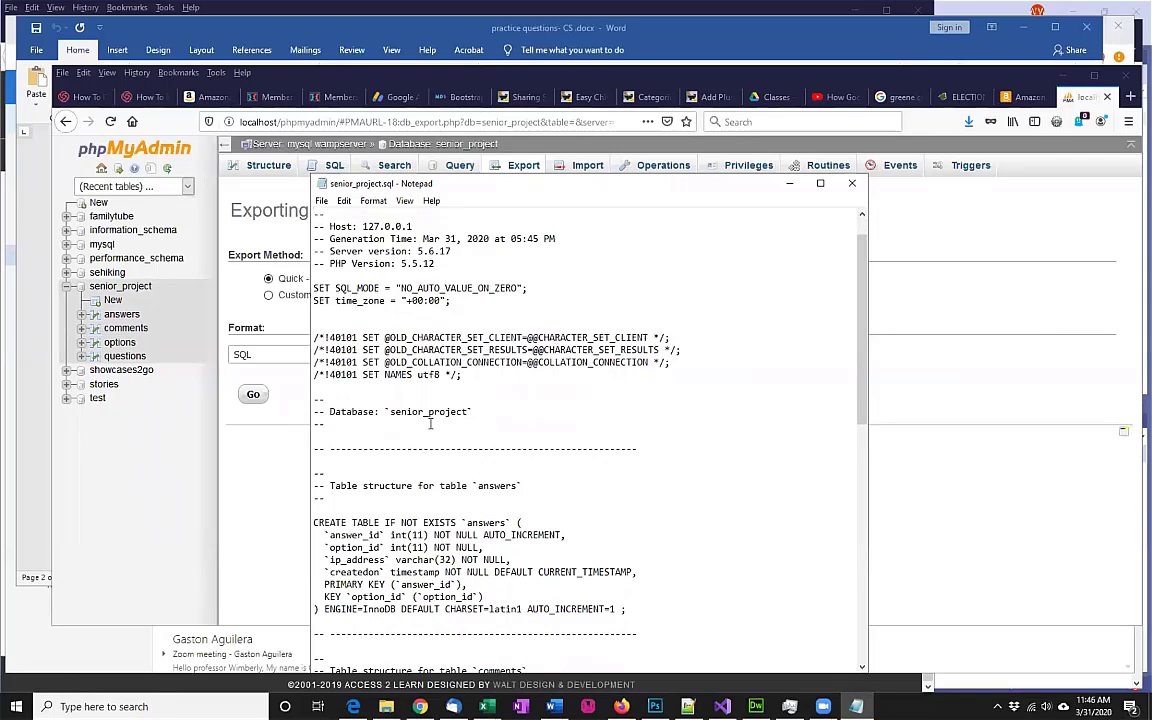
{"action": "scroll", "coordinate": [431, 424], "scroll_direction": "down", "scroll_amount": 2}
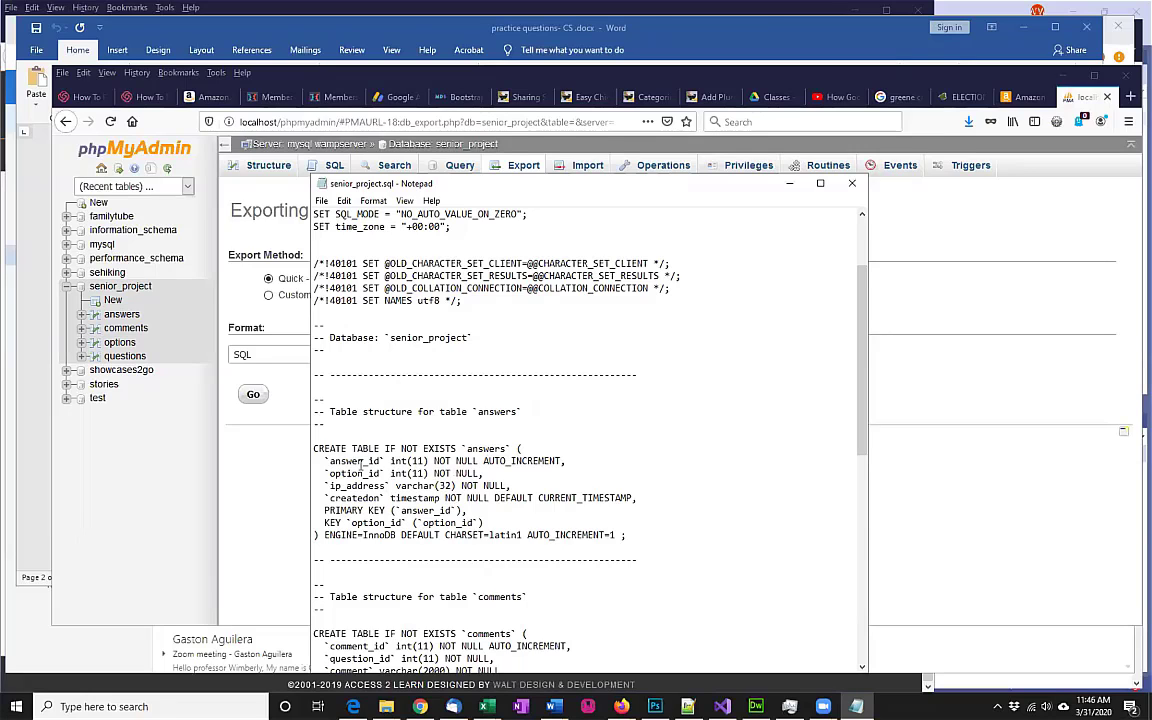
{"action": "scroll", "coordinate": [420, 592], "scroll_direction": "down", "scroll_amount": 6}
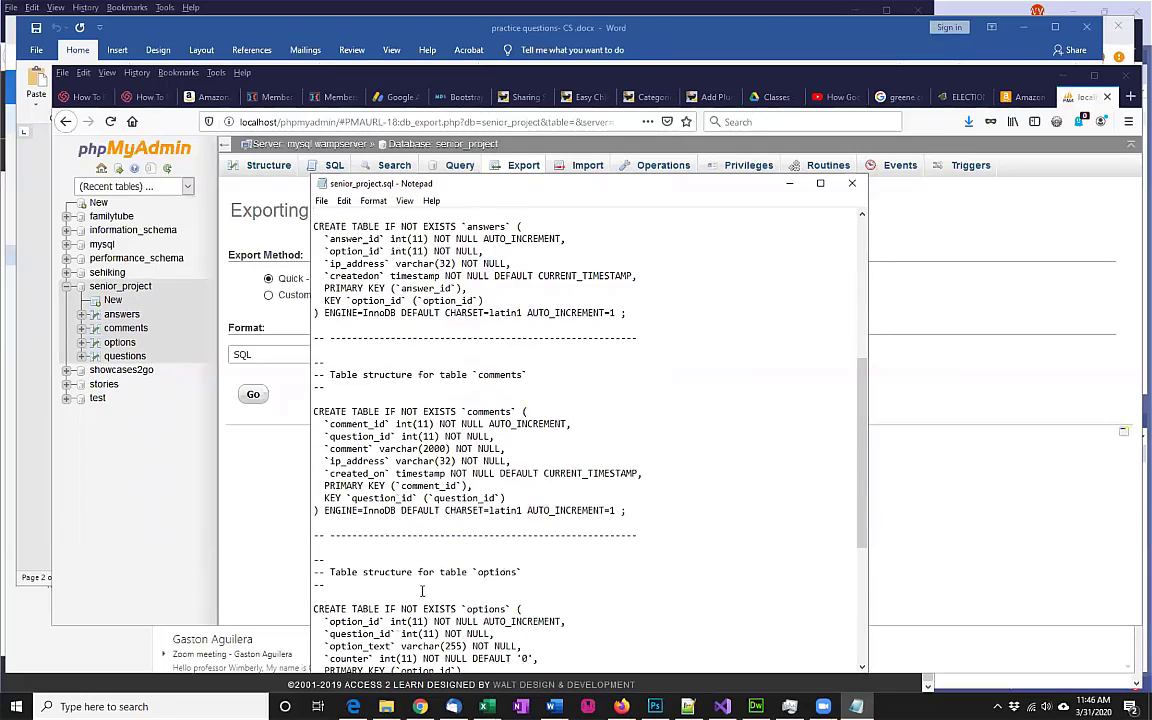
Step: Review the rest of senior_project.sql in Notepad and copy its entire contents
{"action": "scroll", "coordinate": [421, 591], "scroll_direction": "down", "scroll_amount": 7}
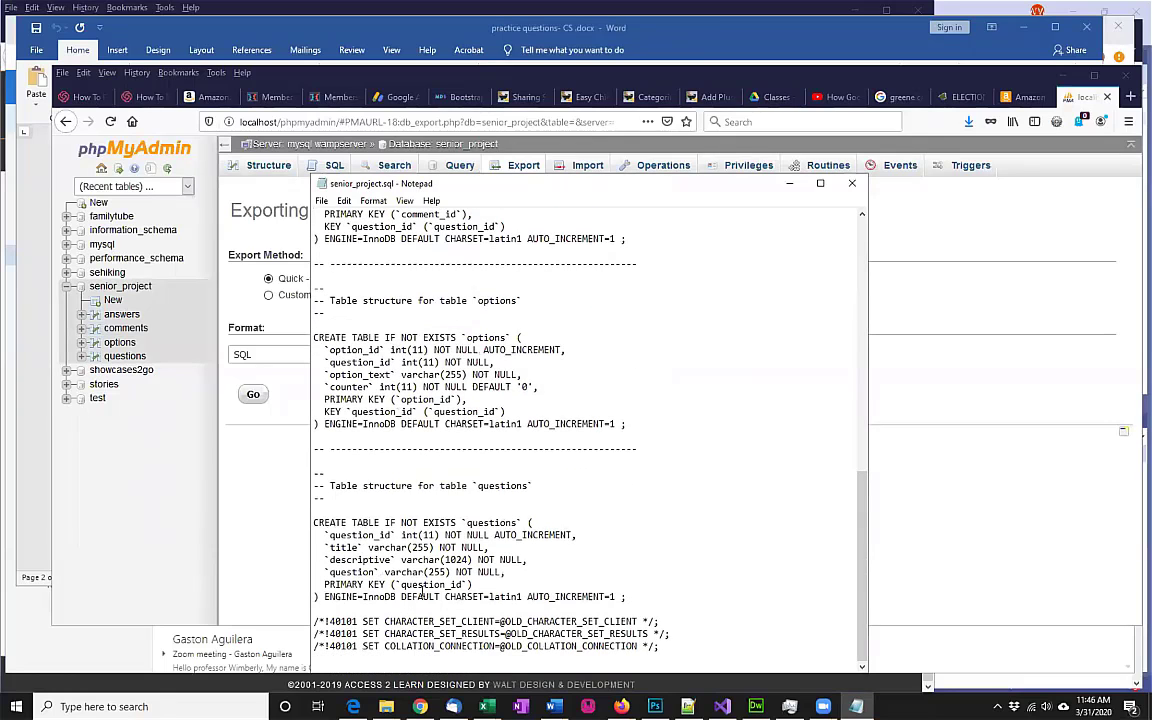
{"action": "scroll", "coordinate": [569, 545], "scroll_direction": "up", "scroll_amount": 13}
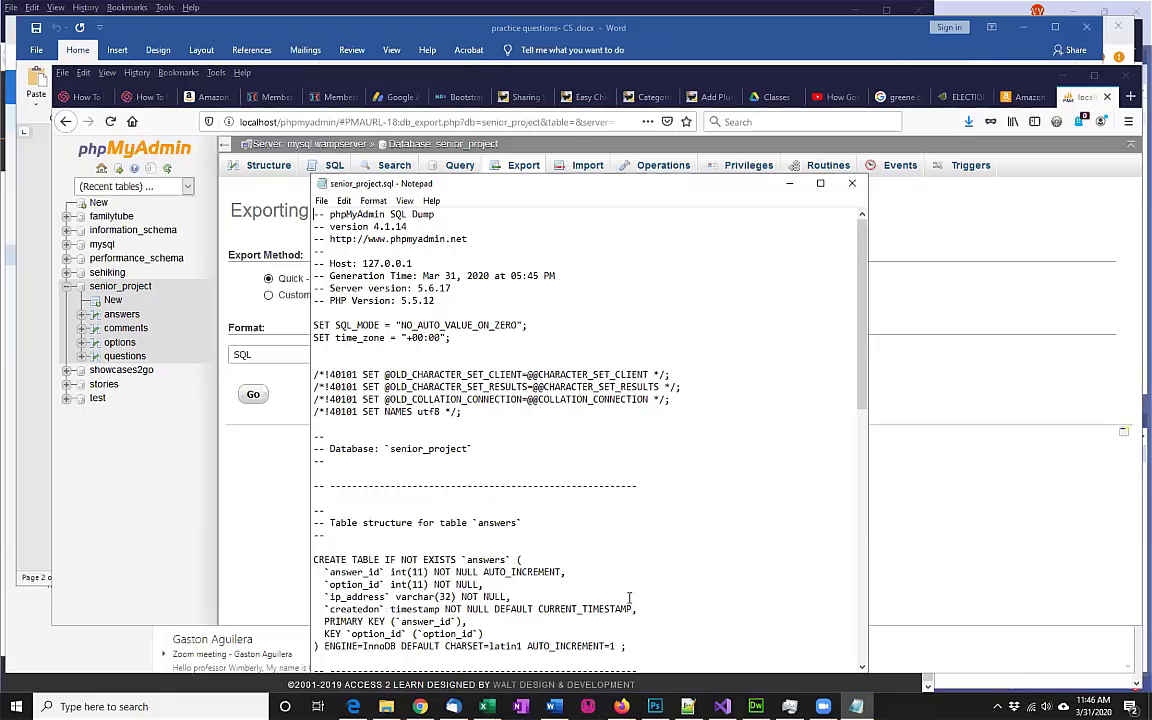
{"action": "key", "text": "ctrl+a"}
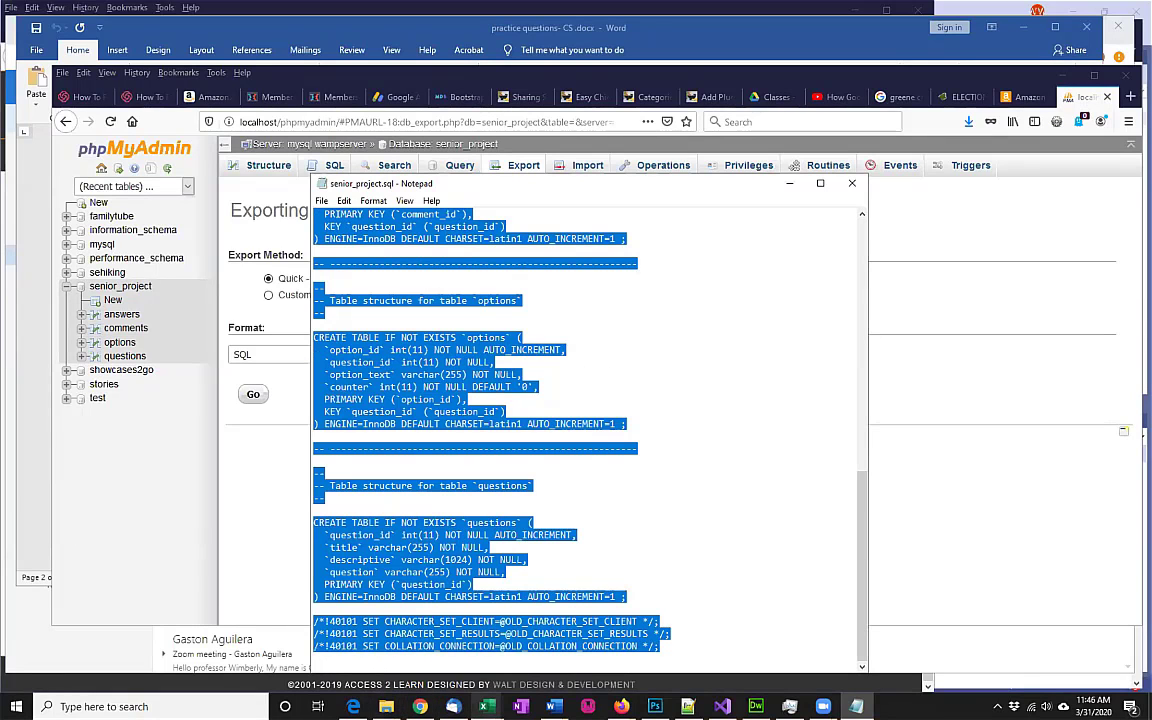
Step: Switch to the webmail inbox and paste the copied SQL into a reply to the Senior Project Database Outline message, adding a line break after it
{"action": "mouse_move", "coordinate": [486, 706]}
{"action": "mouse_move", "coordinate": [420, 706]}
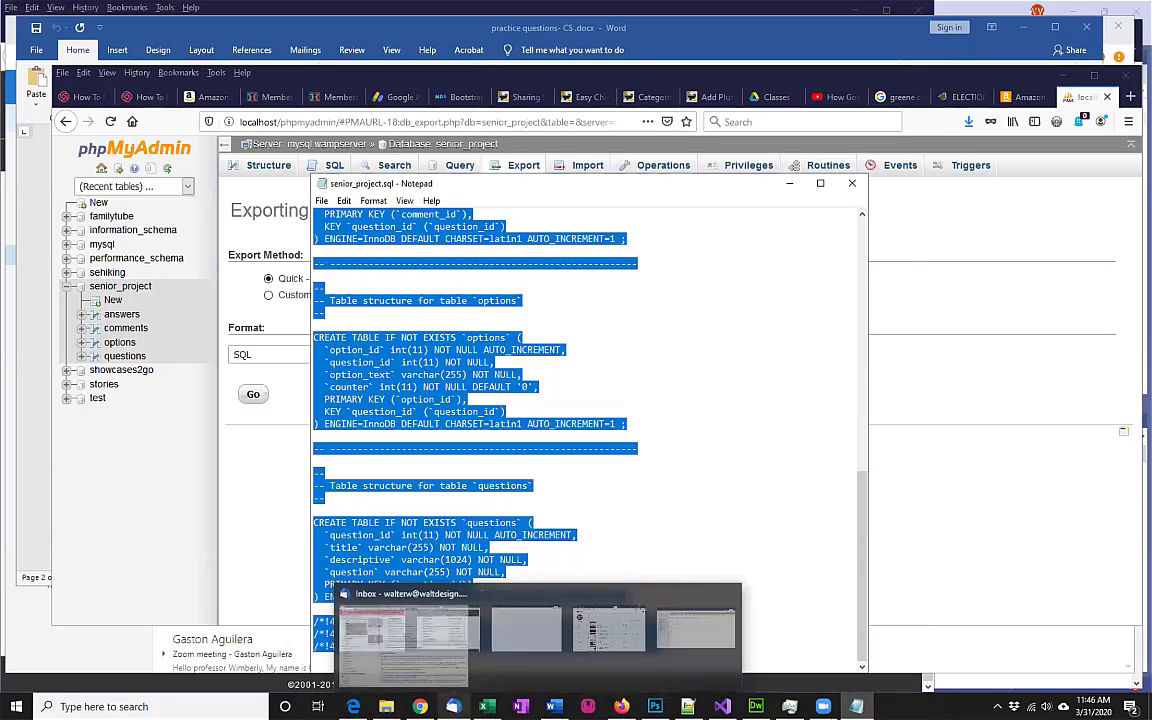
{"action": "left_click", "coordinate": [432, 640]}
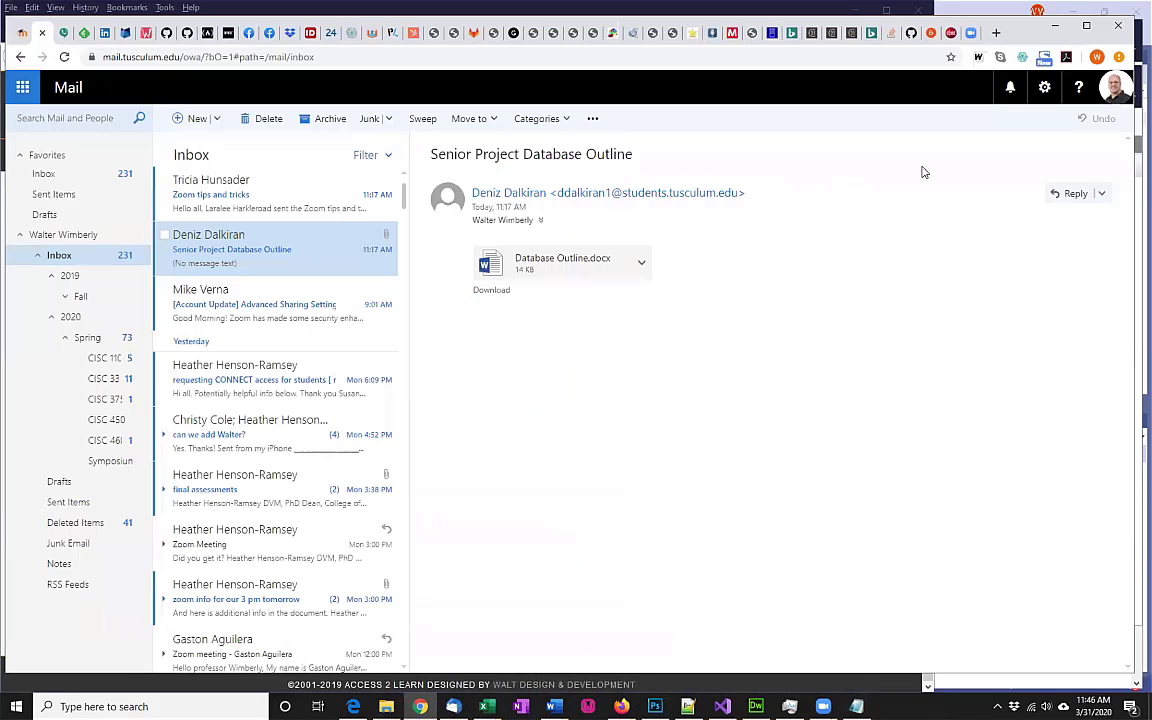
{"action": "left_click", "coordinate": [1062, 196]}
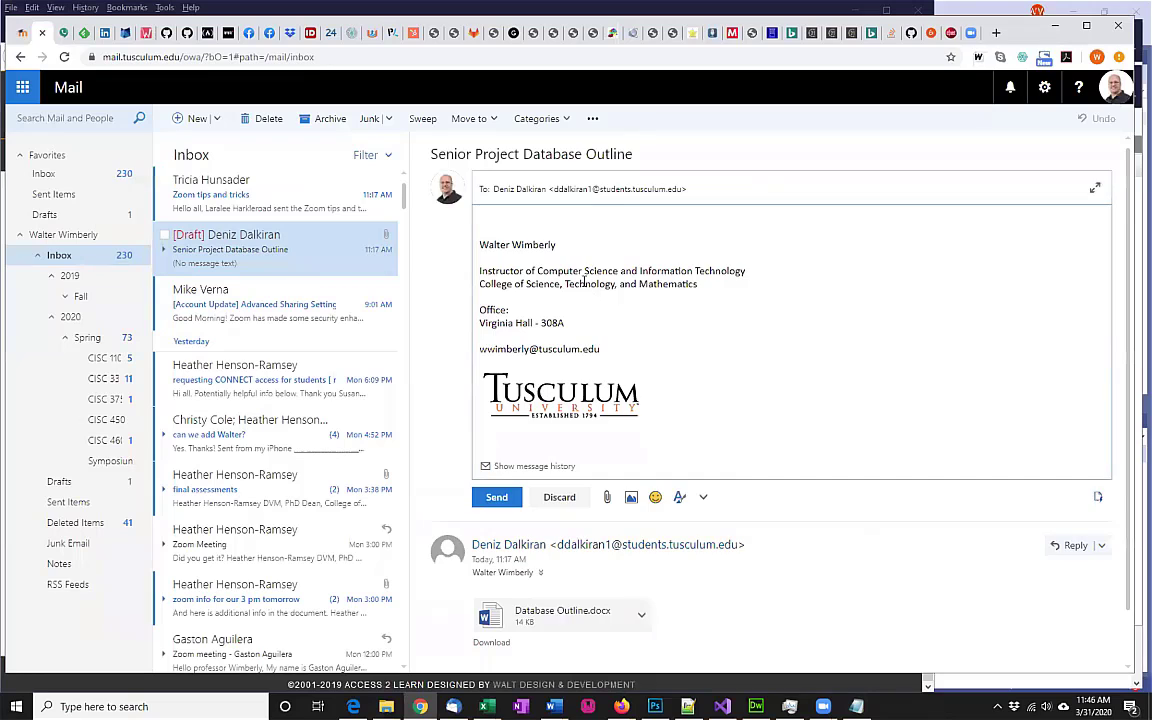
{"action": "key", "text": "ctrl+v"}
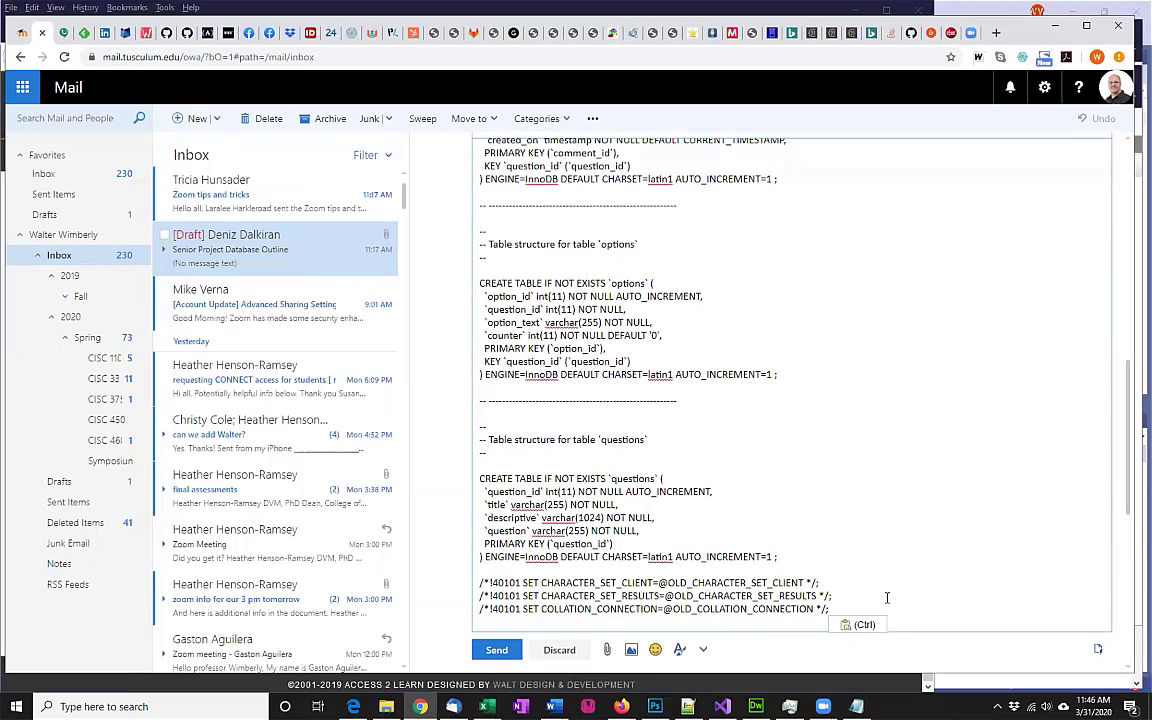
{"action": "scroll", "coordinate": [872, 578], "scroll_direction": "down", "scroll_amount": 1}
{"action": "scroll", "coordinate": [872, 578], "scroll_direction": "down", "scroll_amount": 1}
{"action": "key", "text": "Return"}
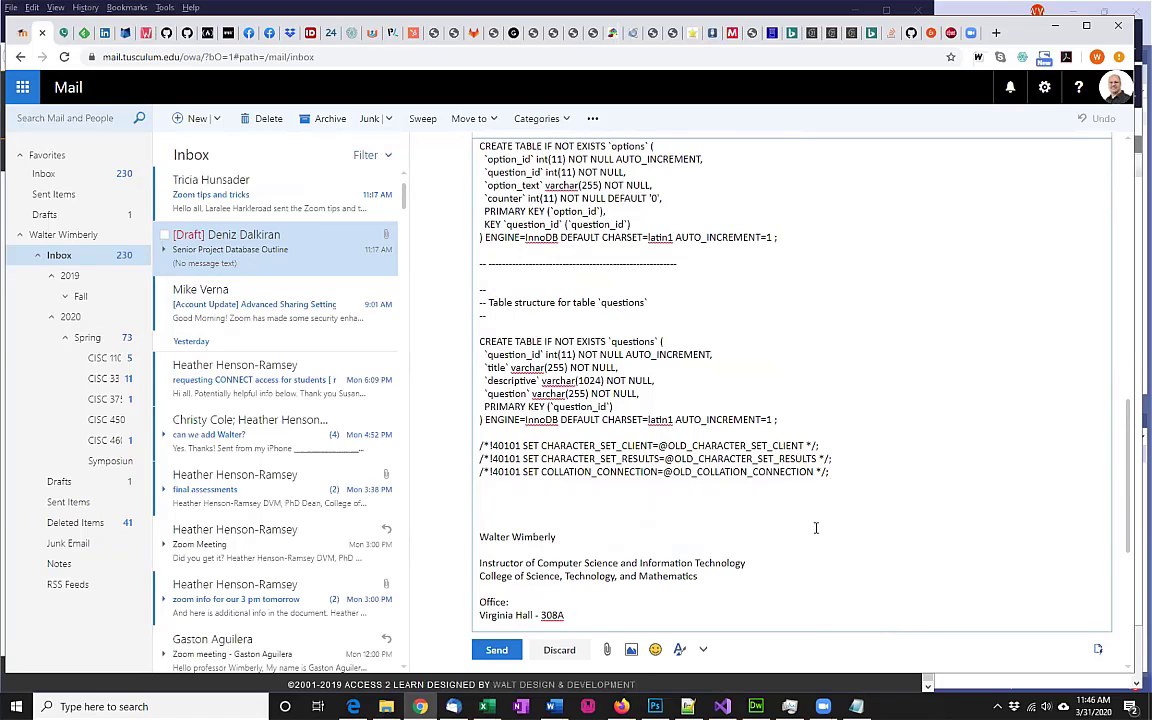
Step: Check the pasted table definitions, send the reply, and close senior_project.sql in Notepad to return to phpMyAdmin
{"action": "scroll", "coordinate": [812, 526], "scroll_direction": "up", "scroll_amount": 2}
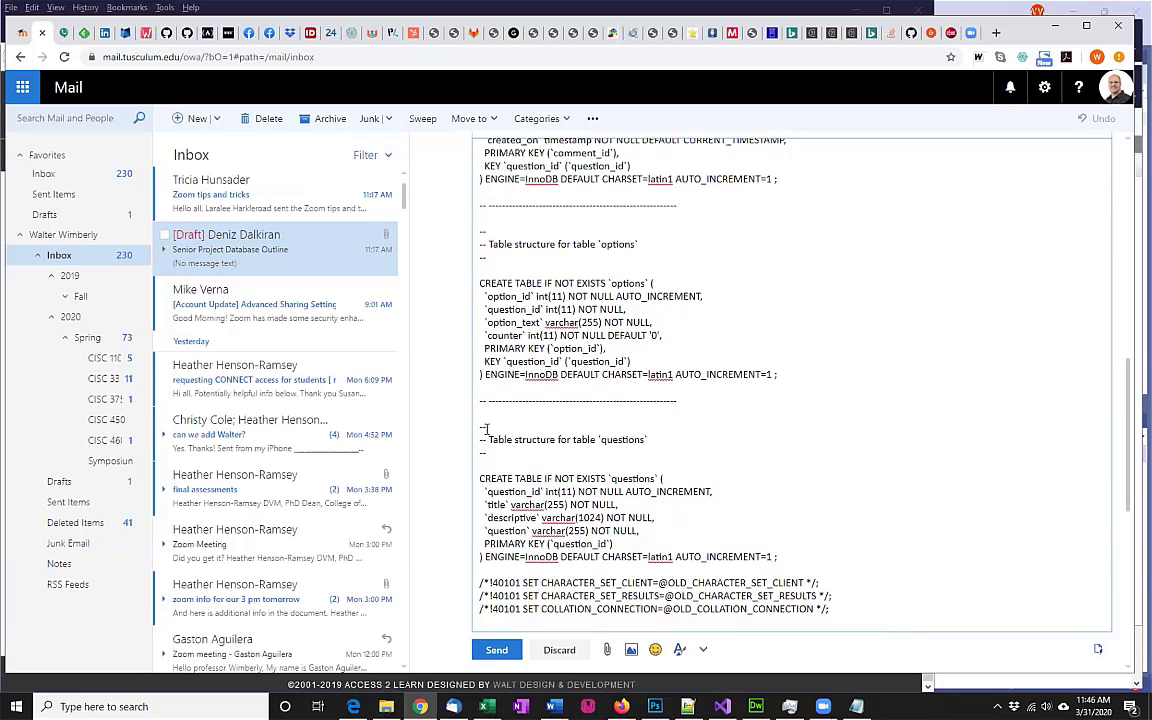
{"action": "scroll", "coordinate": [502, 432], "scroll_direction": "up", "scroll_amount": 10}
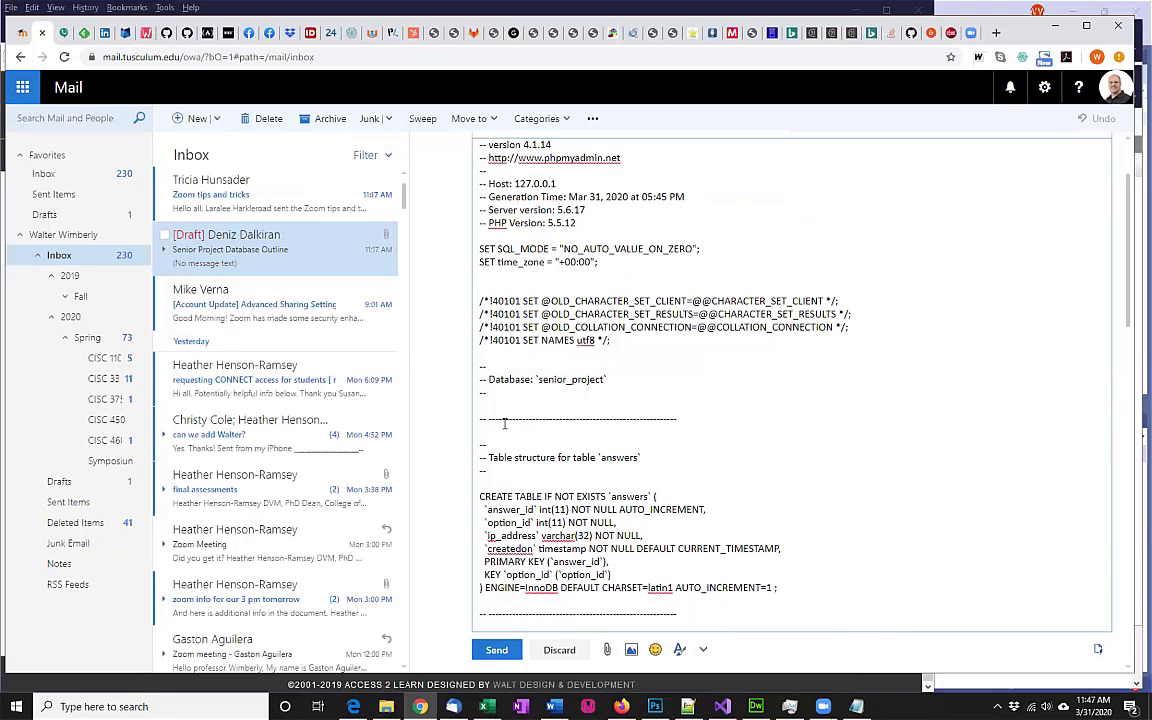
{"action": "scroll", "coordinate": [502, 432], "scroll_direction": "up", "scroll_amount": 2}
{"action": "scroll", "coordinate": [533, 432], "scroll_direction": "down", "scroll_amount": 5}
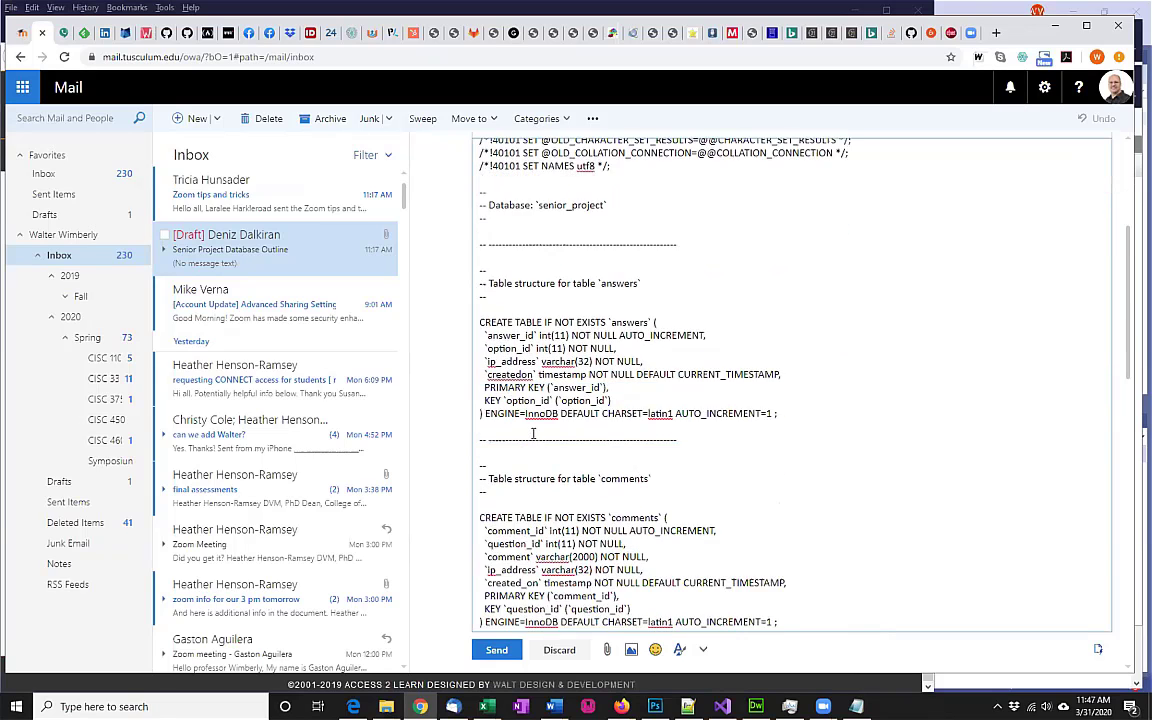
{"action": "left_click", "coordinate": [497, 651]}
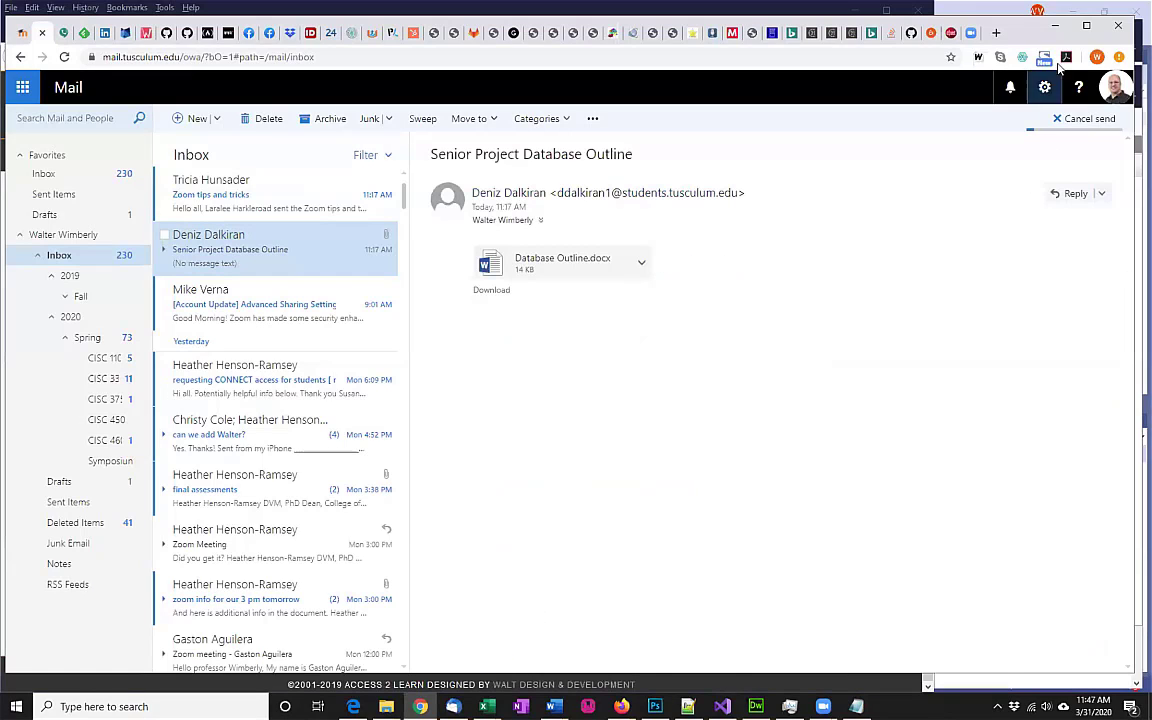
{"action": "left_click", "coordinate": [1055, 25]}
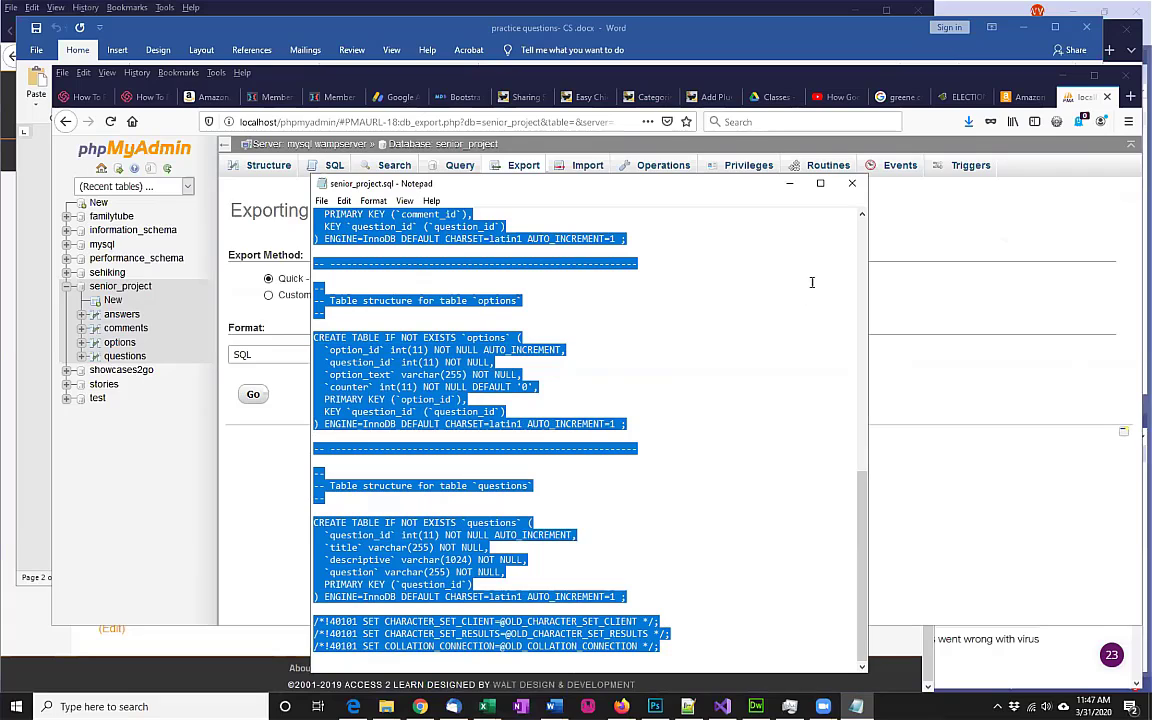
{"action": "left_click", "coordinate": [852, 183]}
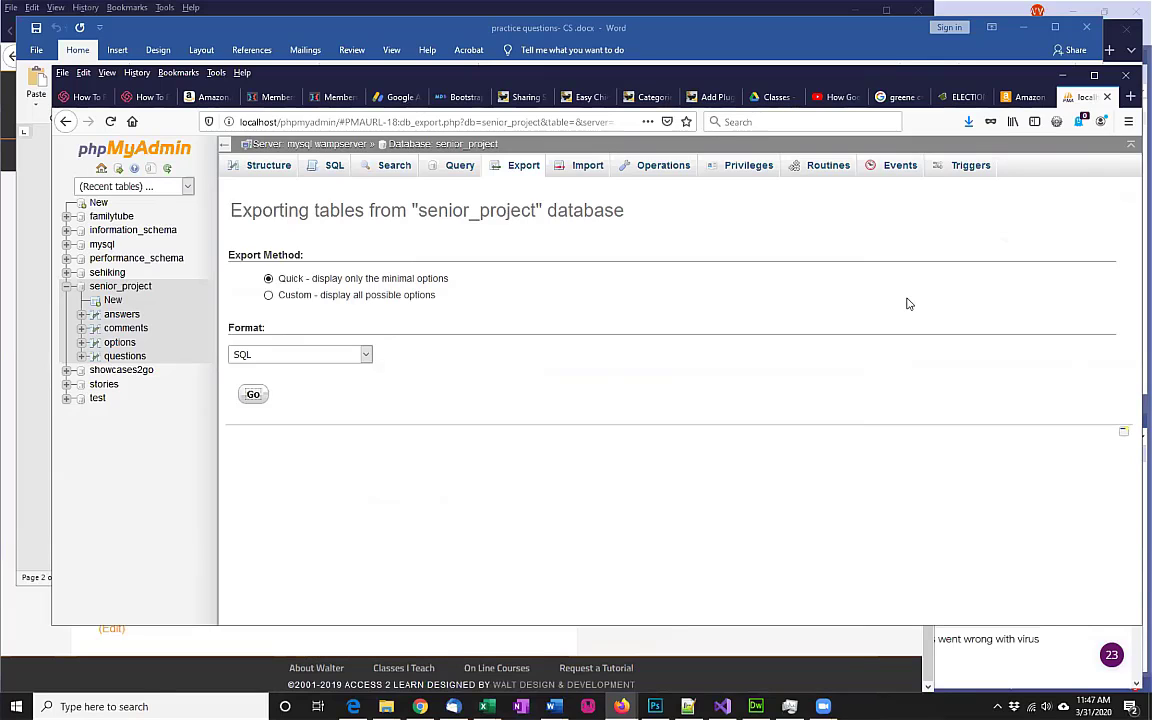
Step: Open the structure of the answers table and view the form for adding one column after answer_id
{"action": "left_click", "coordinate": [118, 320]}
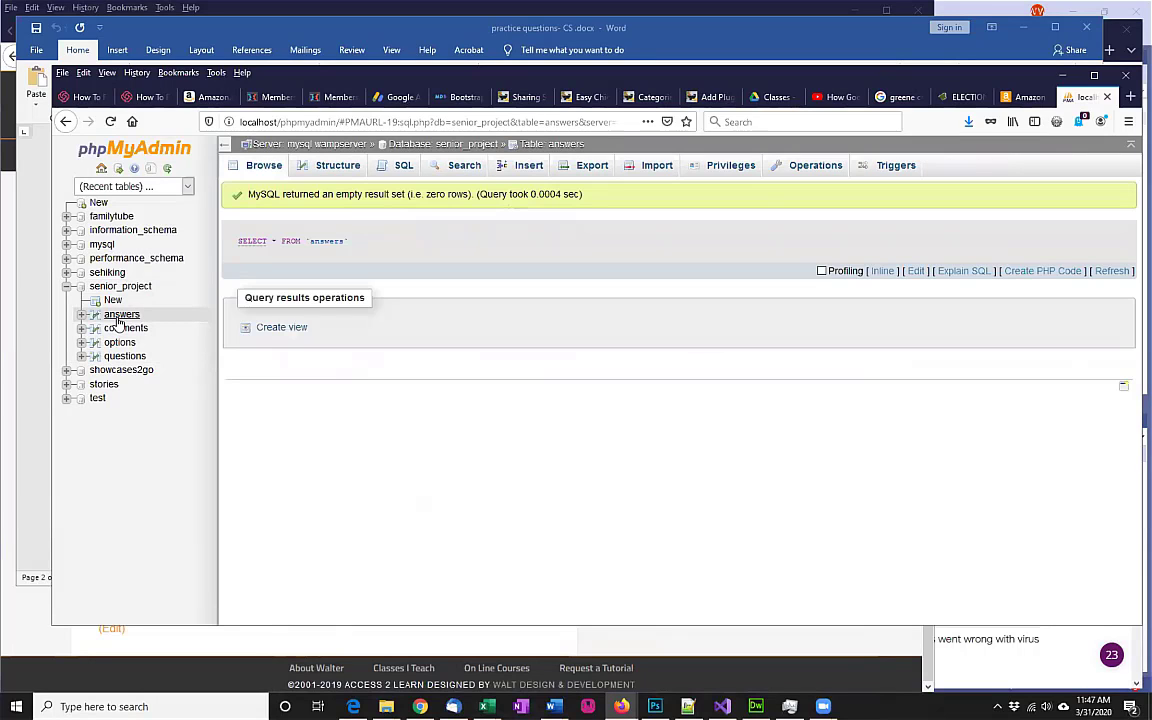
{"action": "left_click", "coordinate": [349, 172]}
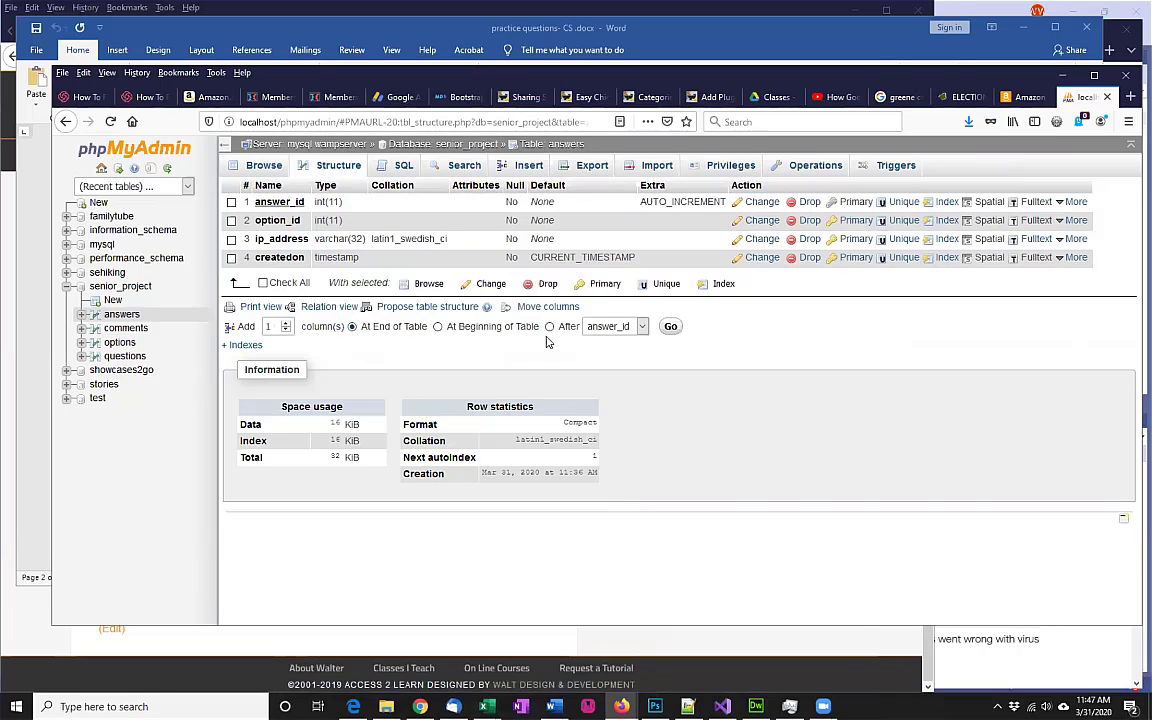
{"action": "left_click", "coordinate": [616, 330]}
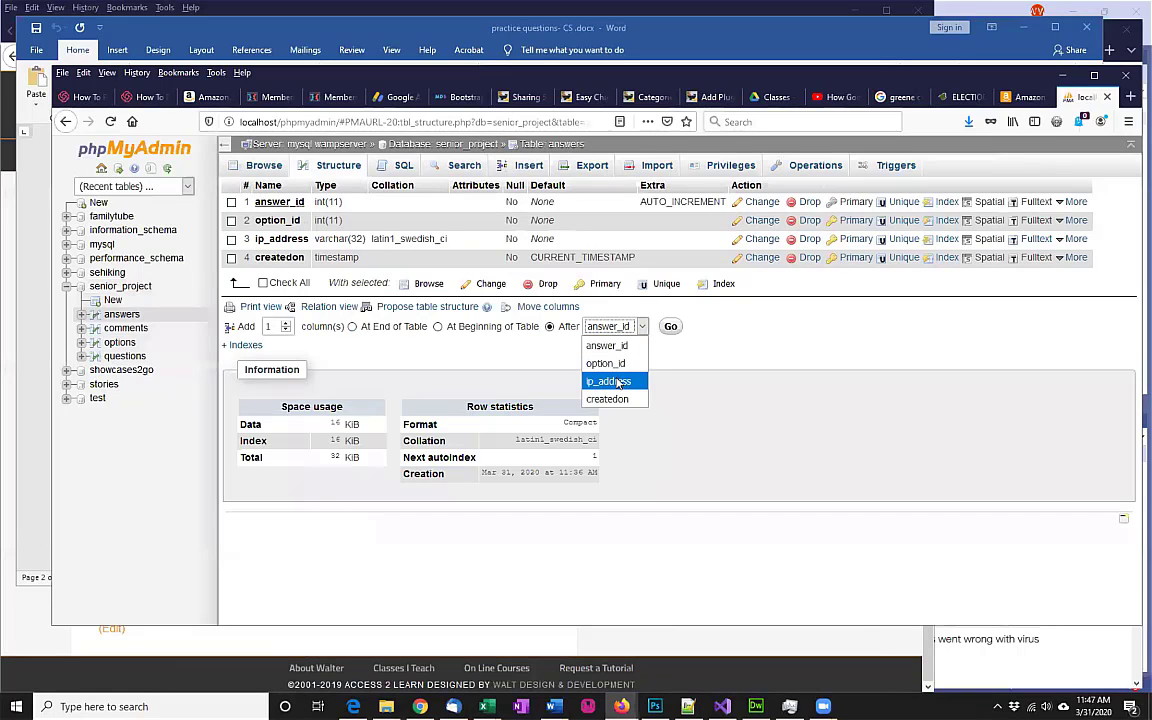
{"action": "left_click", "coordinate": [718, 392]}
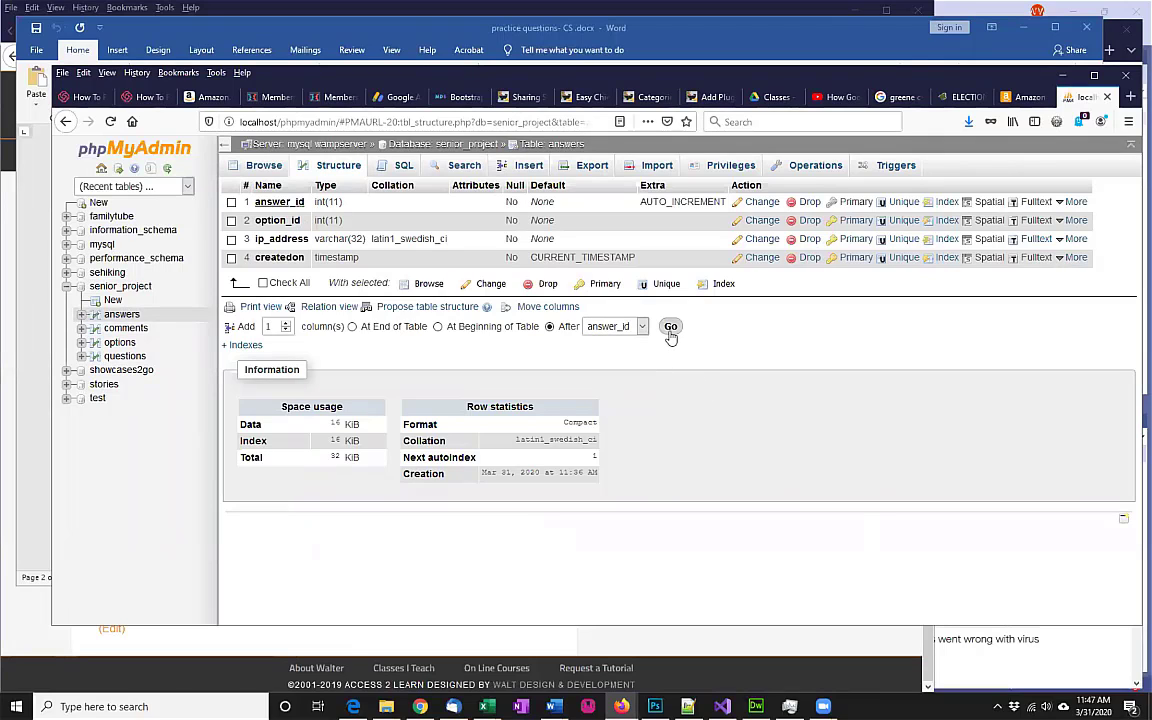
{"action": "left_click", "coordinate": [670, 330]}
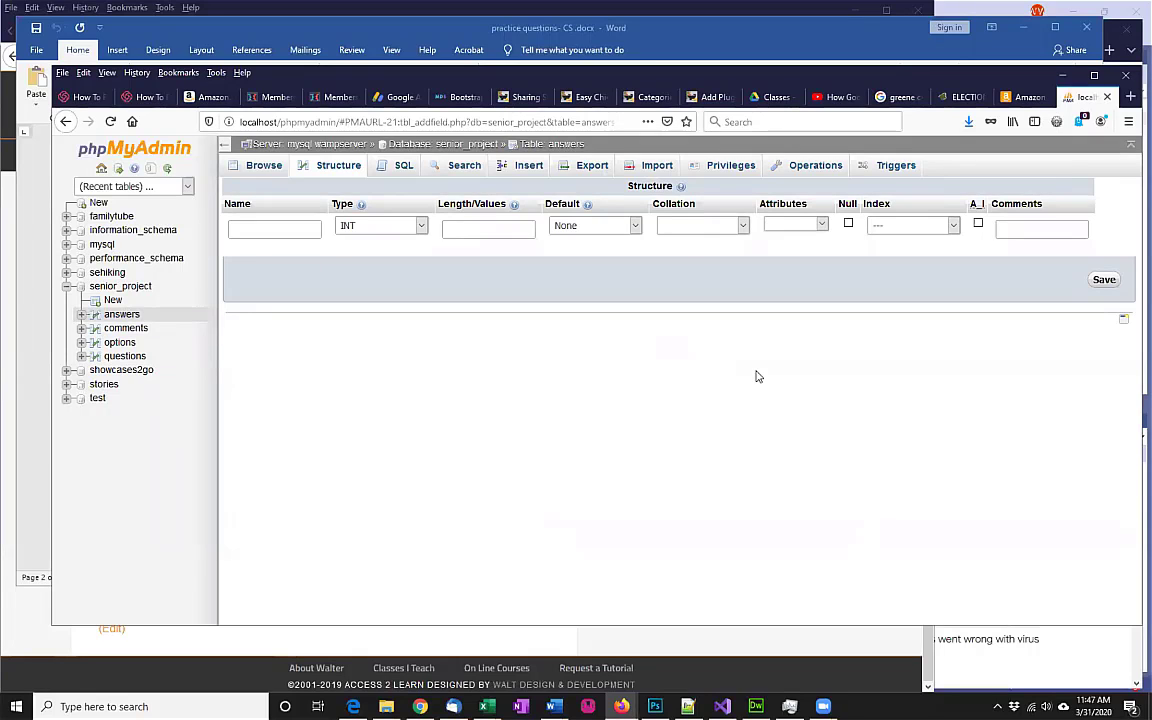
{"action": "left_click", "coordinate": [312, 165]}
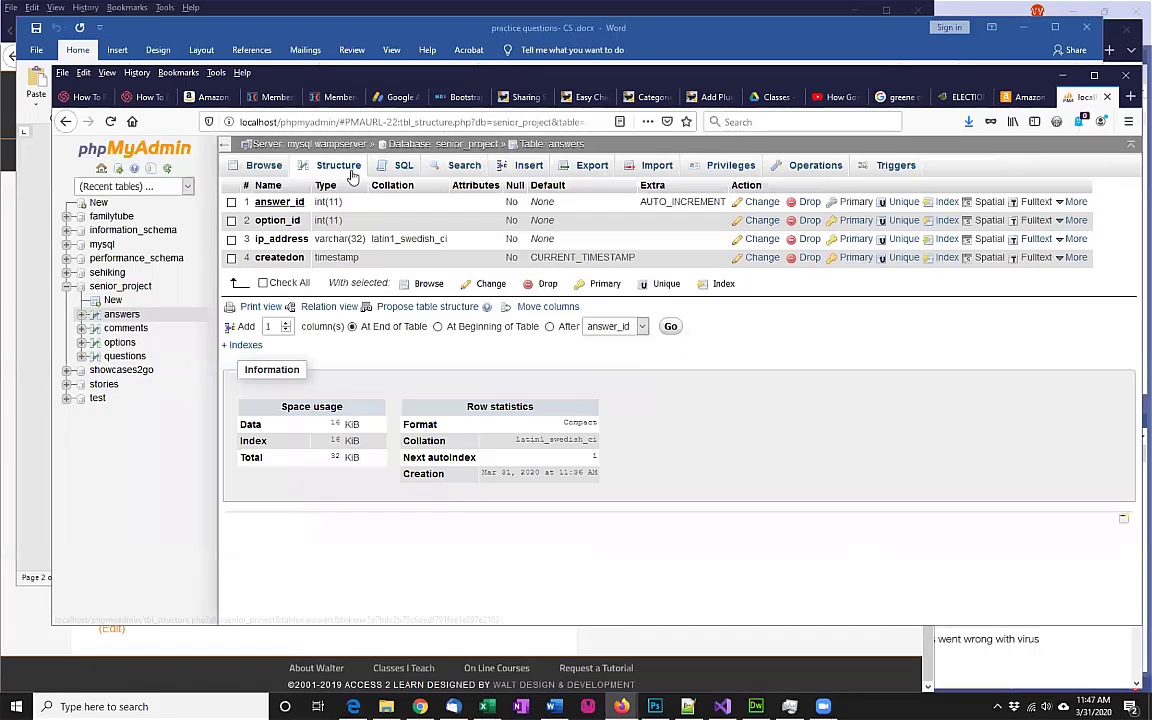
Step: Run SELECT * FROM `answers` WHERE 1 on the answers table, view its inline editor, and switch profiling on and off
{"action": "left_click", "coordinate": [403, 167]}
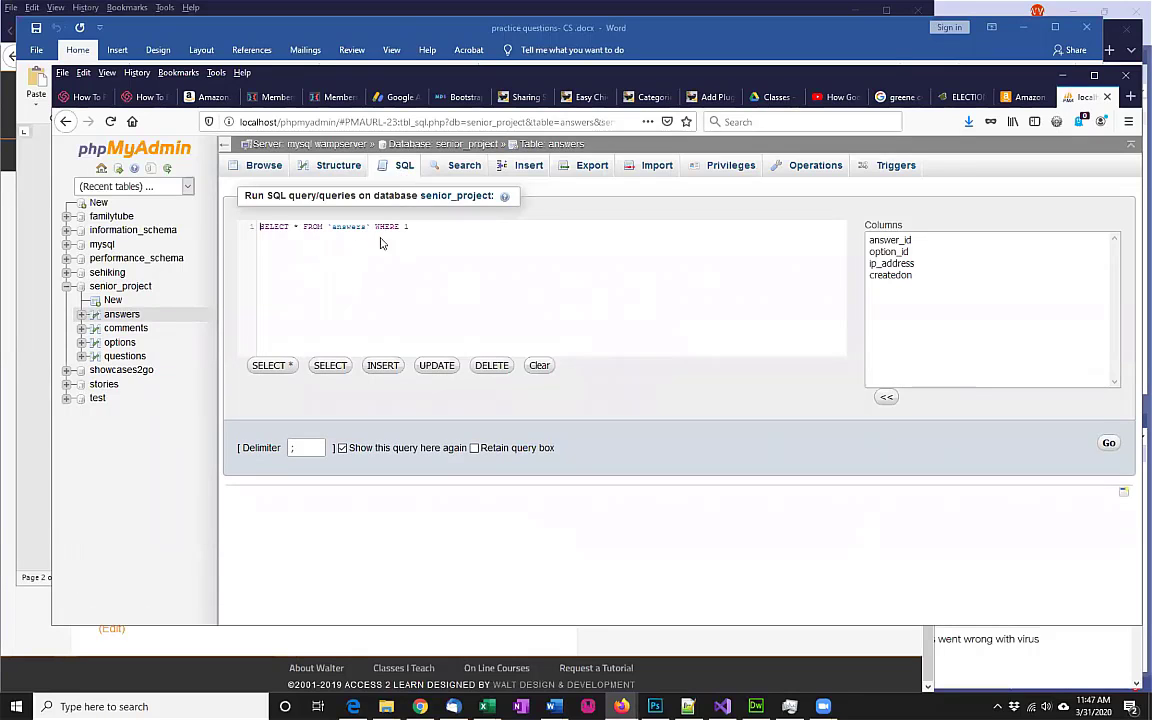
{"action": "left_click", "coordinate": [1108, 443]}
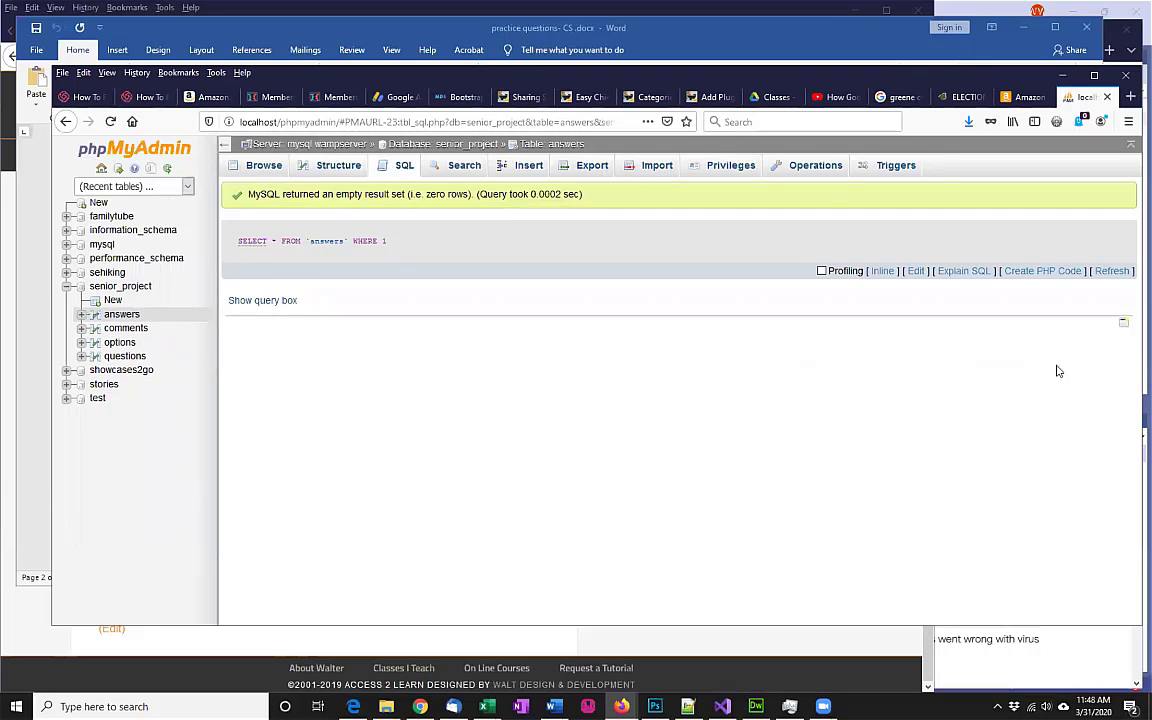
{"action": "left_click", "coordinate": [884, 272]}
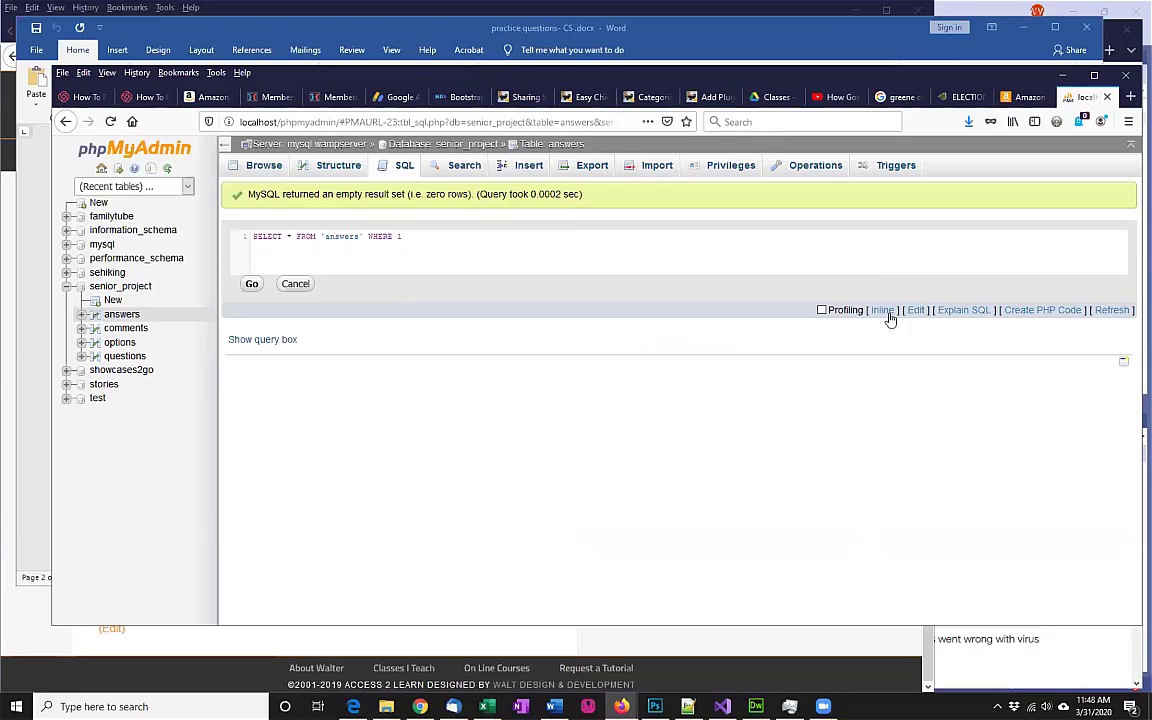
{"action": "left_click", "coordinate": [821, 311]}
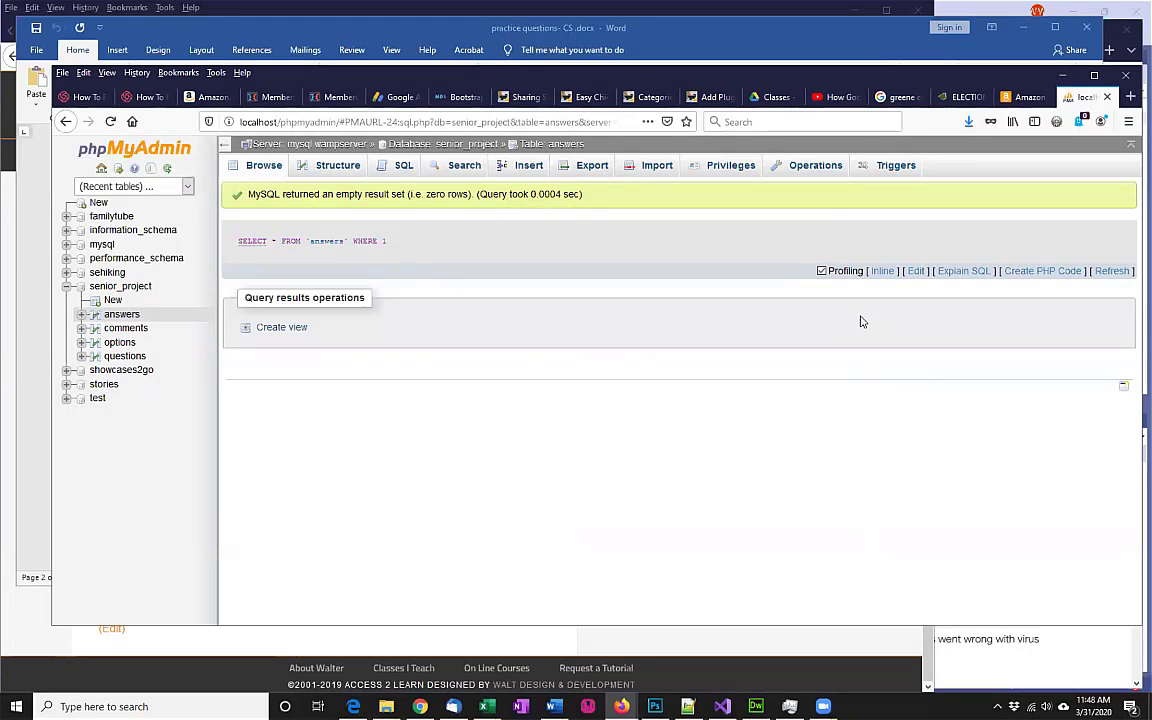
{"action": "left_click", "coordinate": [822, 271]}
Step: View the SELECT query in a separate query window, close that window, and generate the query's PHP code
{"action": "left_click", "coordinate": [918, 276]}
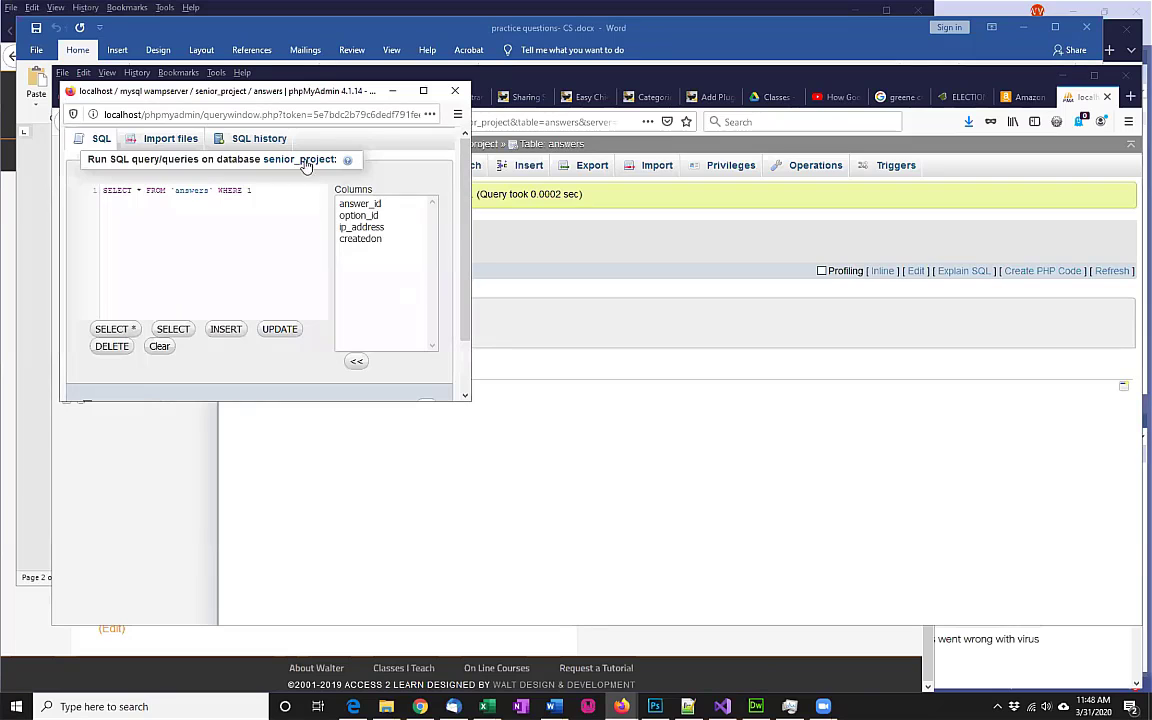
{"action": "left_click", "coordinate": [455, 91]}
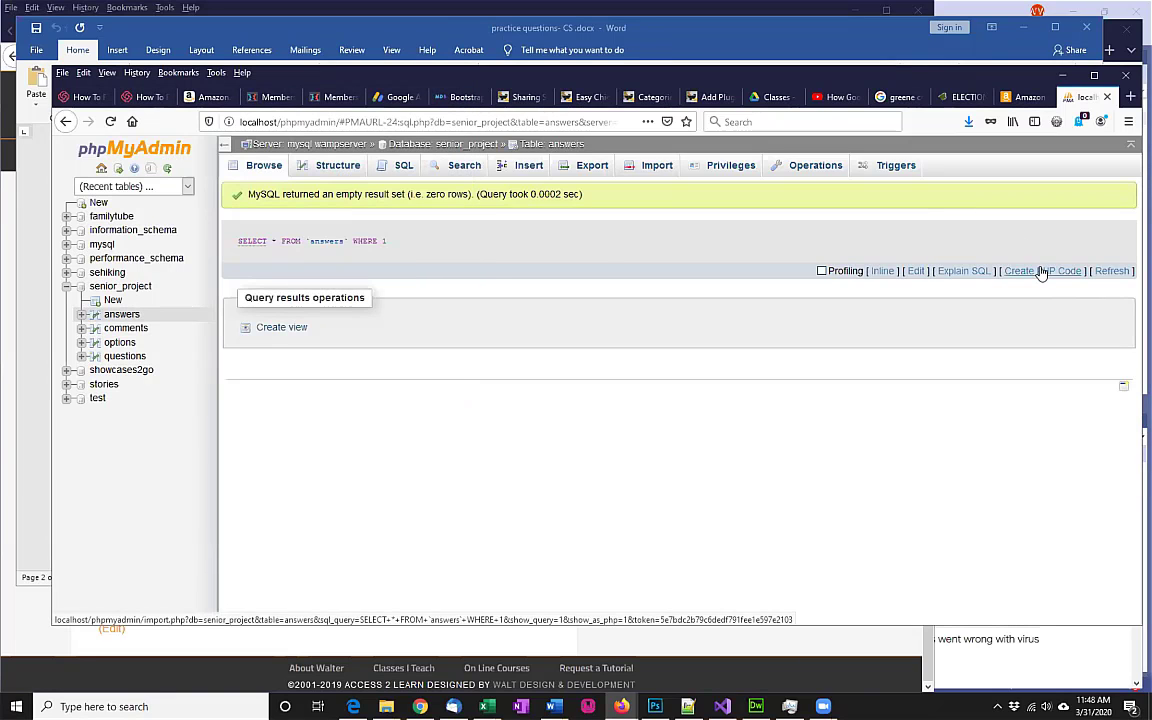
{"action": "left_click", "coordinate": [1041, 271]}
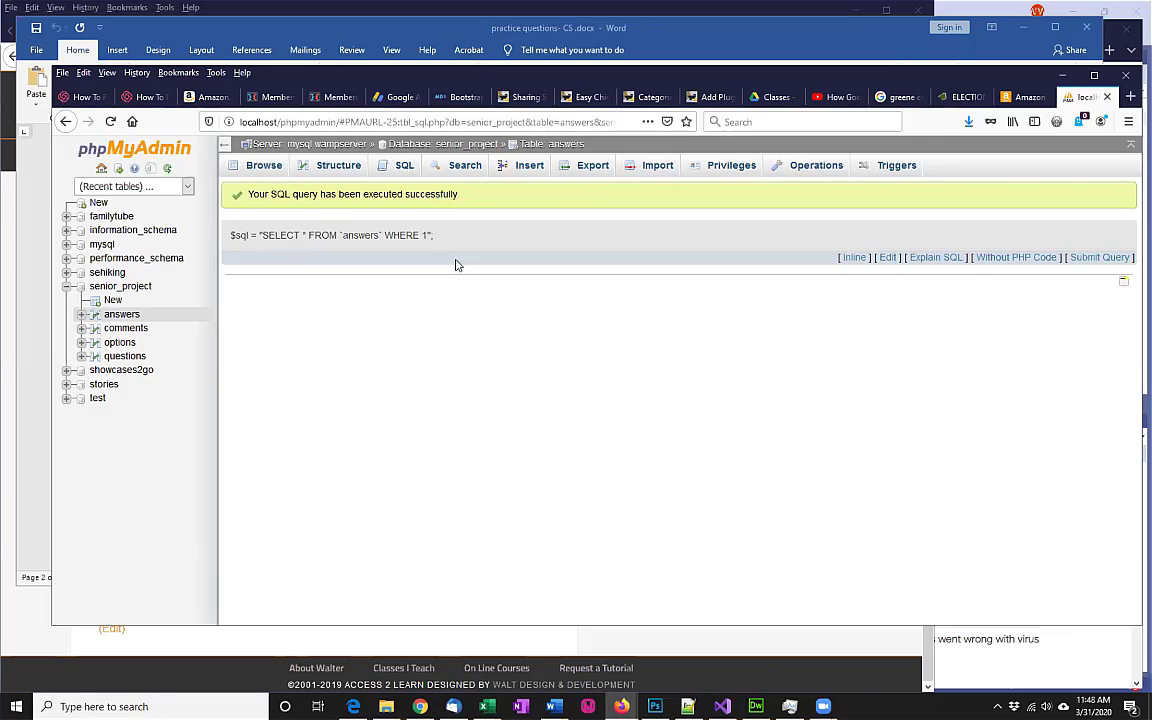
Step: Generate an INSERT statement template for the answers table in the SQL query editor and highlight the whole statement
{"action": "left_click", "coordinate": [395, 165]}
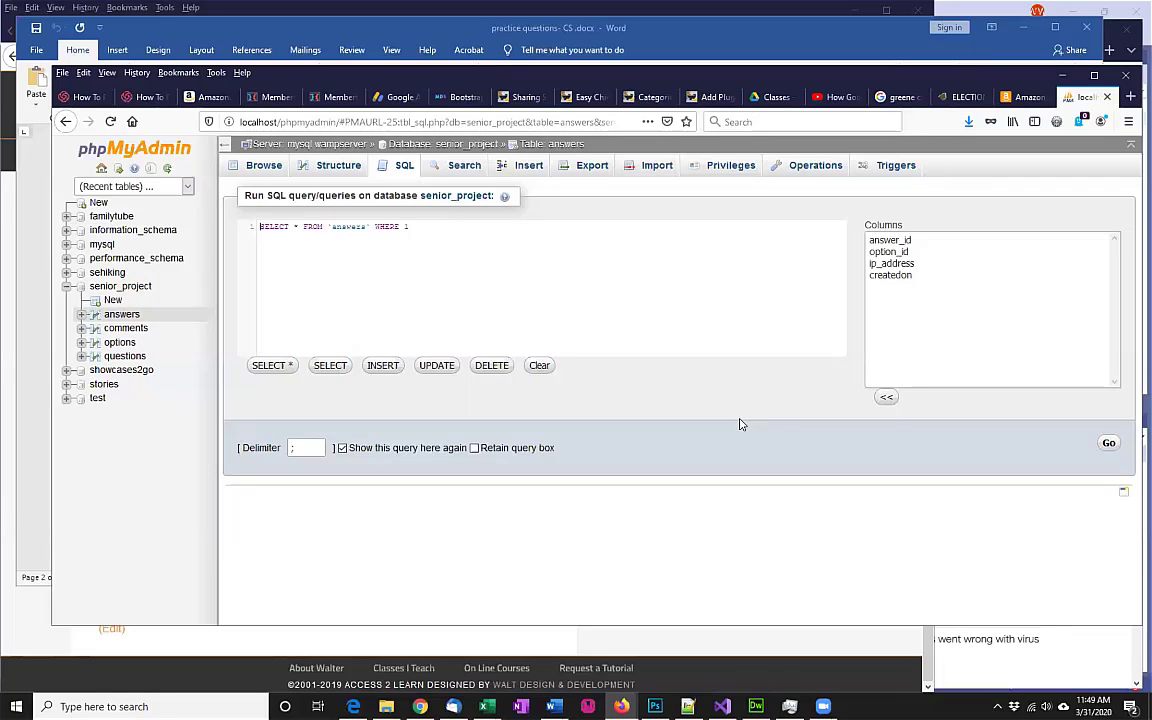
{"action": "left_click", "coordinate": [380, 366]}
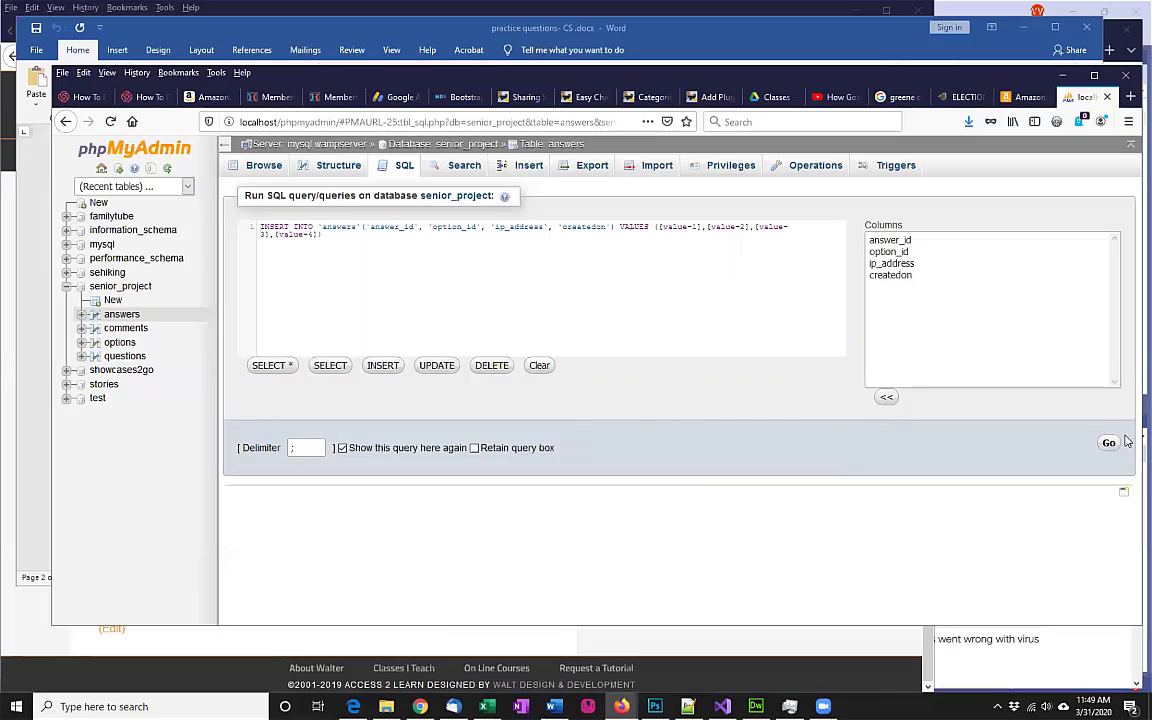
{"action": "left_click", "coordinate": [325, 236]}
{"action": "left_click_drag", "start_coordinate": [325, 236], "coordinate": [261, 229]}
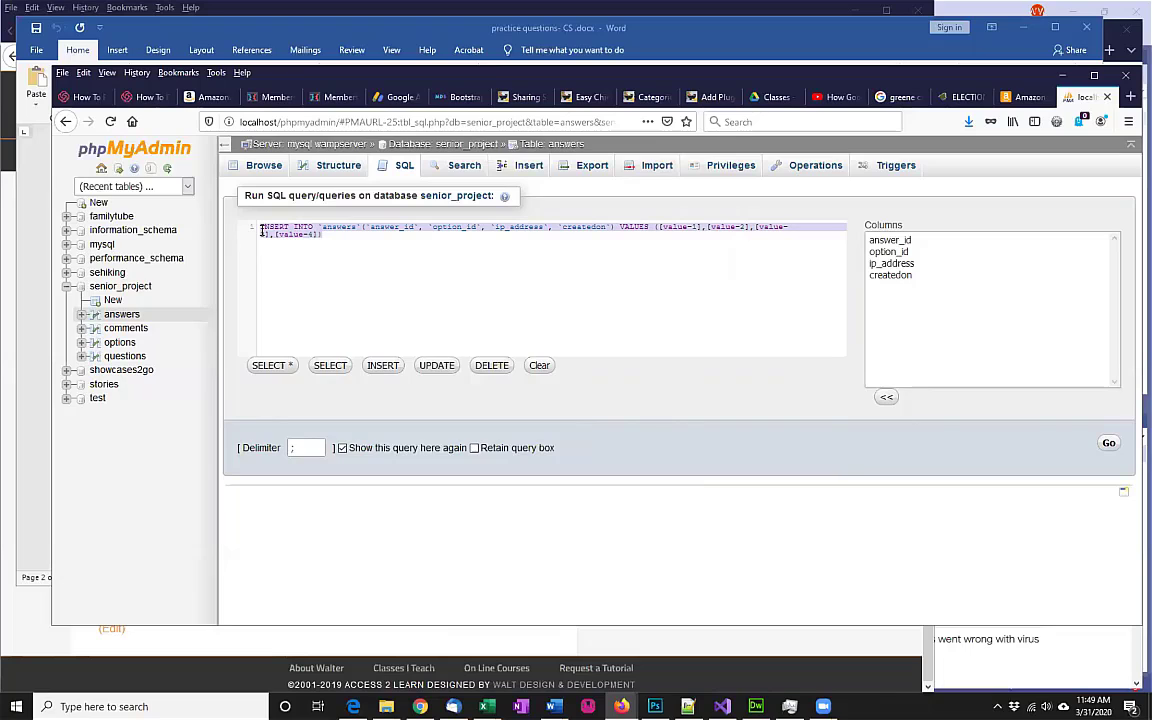
Step: Remove the answer_id column and its [value-1] placeholder from the INSERT statement
{"action": "left_click", "coordinate": [424, 228]}
{"action": "left_click_drag", "start_coordinate": [418, 228], "coordinate": [365, 228]}
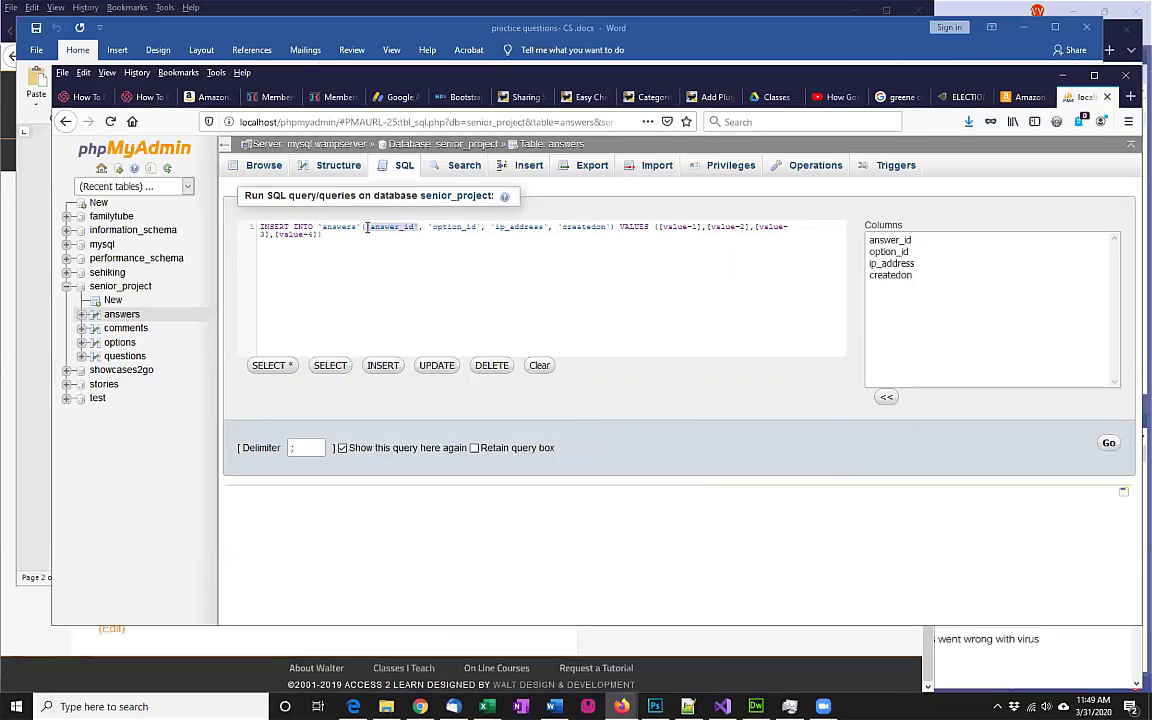
{"action": "key", "text": "BackSpace"}
{"action": "key", "text": "Delete"}
{"action": "key", "text": "Delete"}
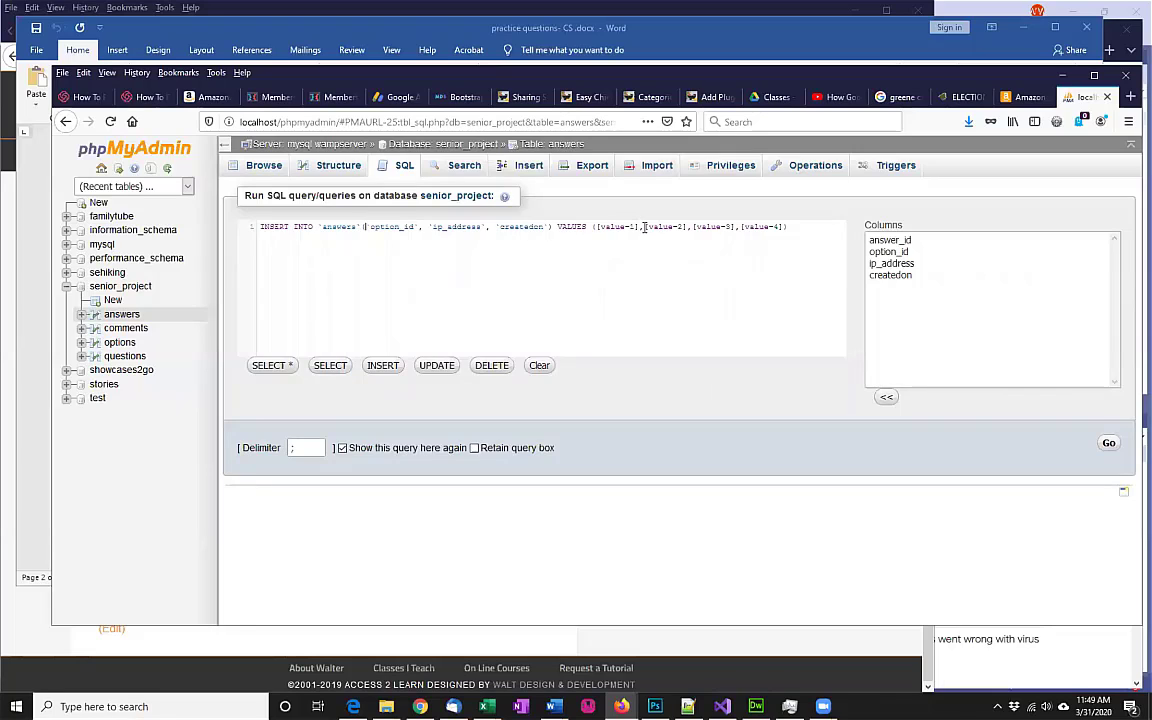
{"action": "left_click_drag", "start_coordinate": [644, 228], "coordinate": [597, 227]}
{"action": "key", "text": "BackSpace"}
{"action": "left_click", "coordinate": [600, 228]}
Step: Search the web for "php pdo" in a new browser tab and open the phpdelusions.net article "(The only proper) PDO tutorial"
{"action": "left_click", "coordinate": [1130, 97]}
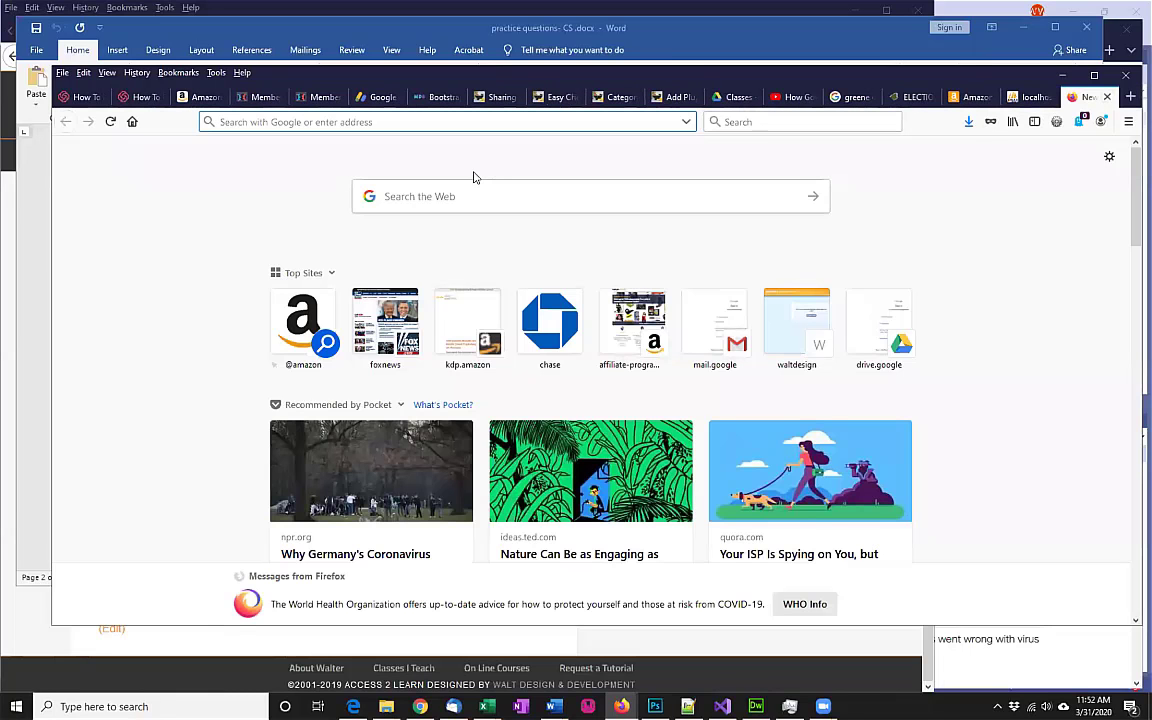
{"action": "type", "text": "php p"}
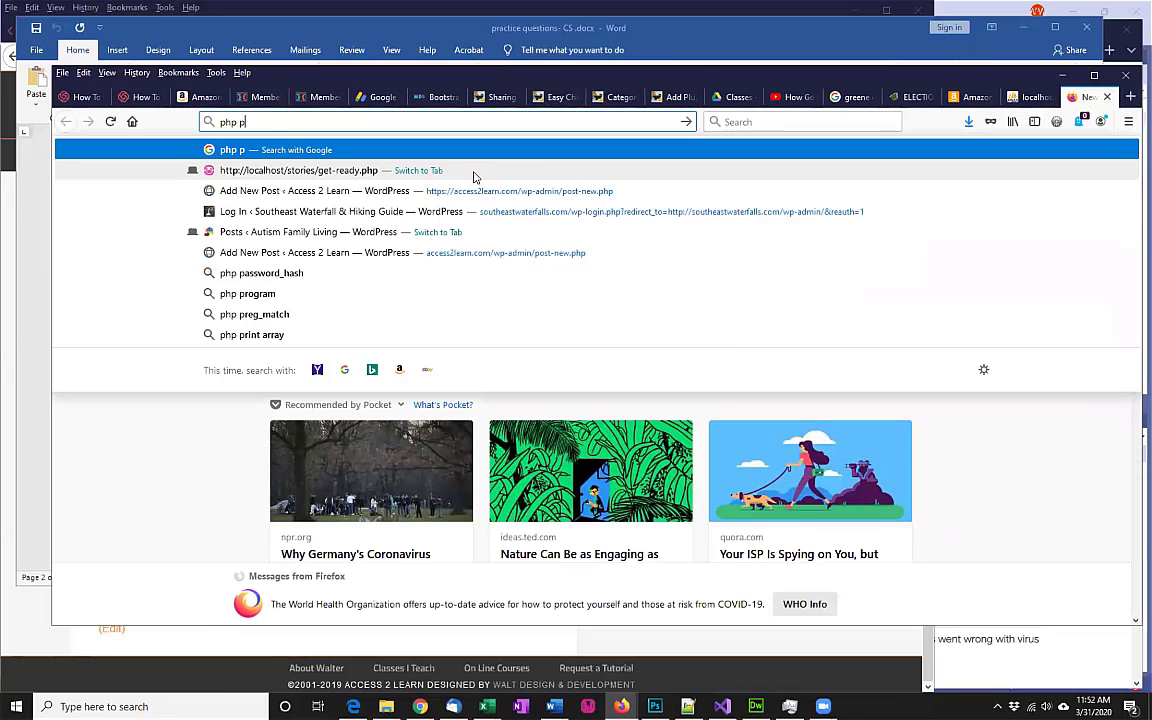
{"action": "type", "text": "do"}
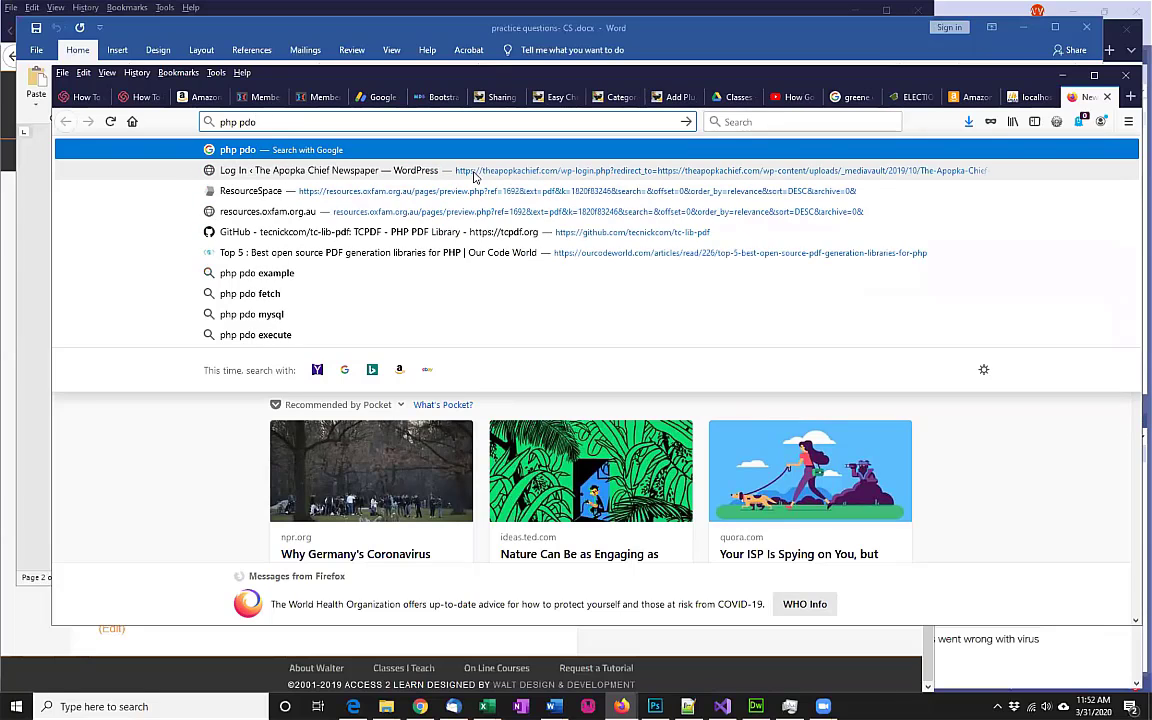
{"action": "key", "text": "Return"}
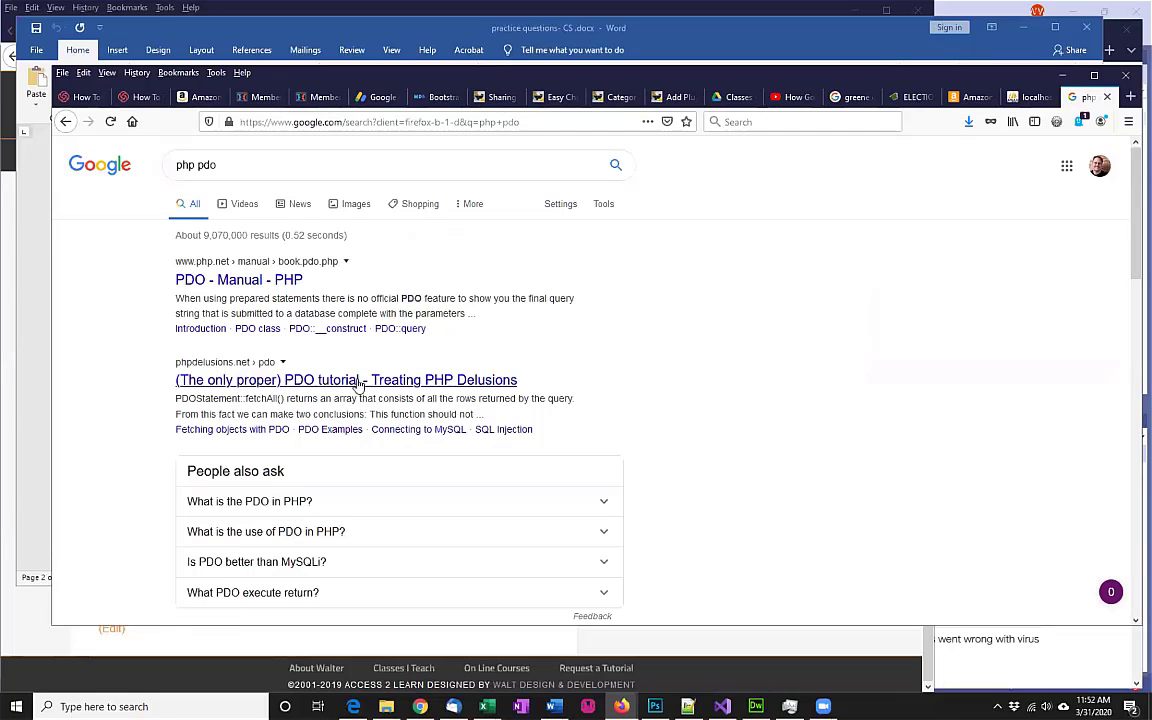
{"action": "scroll", "coordinate": [378, 384], "scroll_direction": "down", "scroll_amount": 1}
{"action": "scroll", "coordinate": [378, 384], "scroll_direction": "down", "scroll_amount": 1}
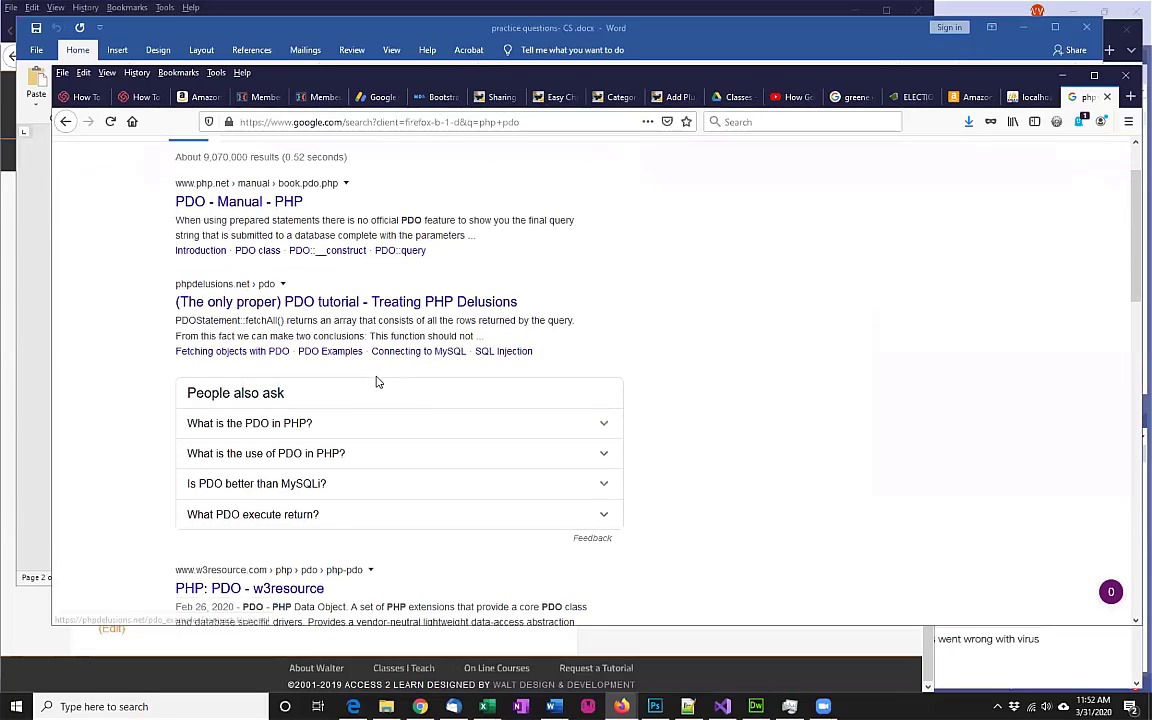
{"action": "left_click", "coordinate": [365, 301]}
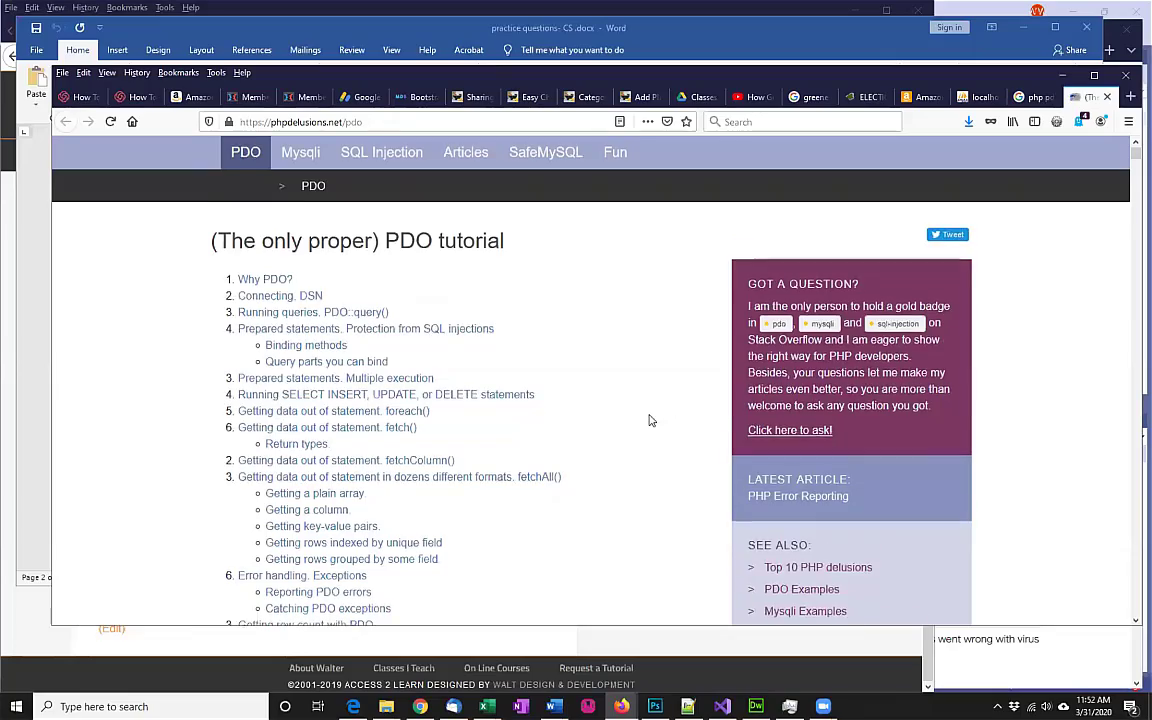
Step: Examine the tutorial's "Connecting. DSN" MySQL example, highlighting the host value 127.0.0.1 and the line that creates the PDO object
{"action": "scroll", "coordinate": [649, 420], "scroll_direction": "down", "scroll_amount": 15}
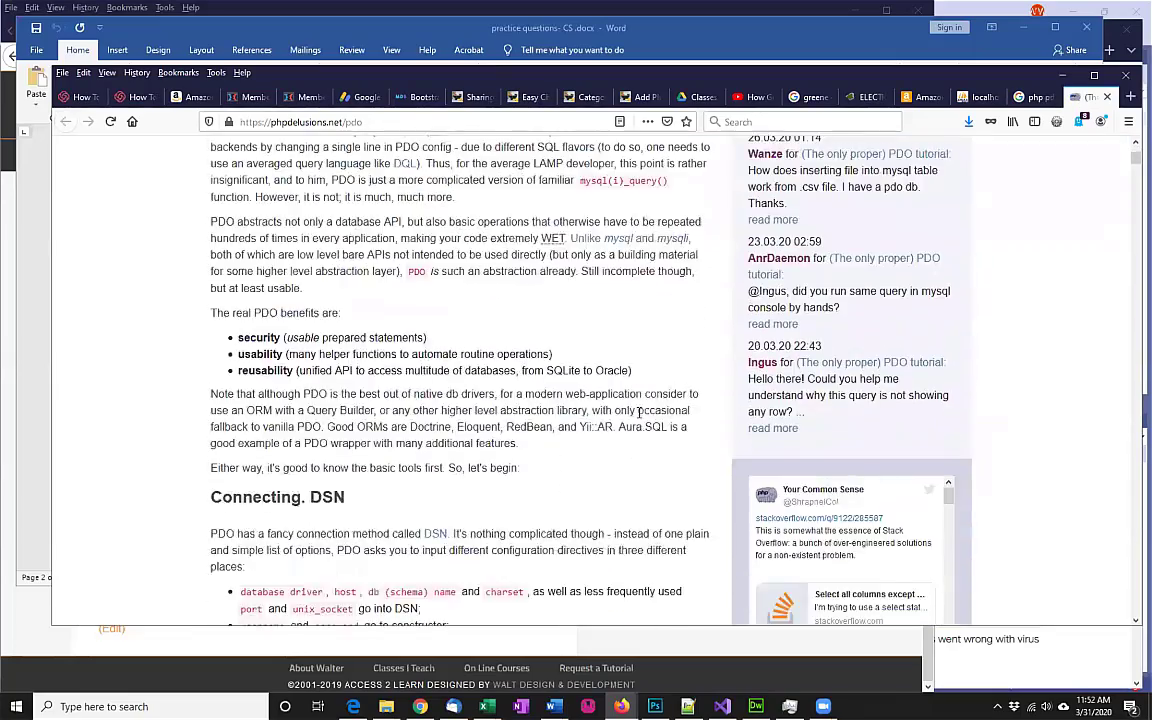
{"action": "scroll", "coordinate": [640, 413], "scroll_direction": "down", "scroll_amount": 5}
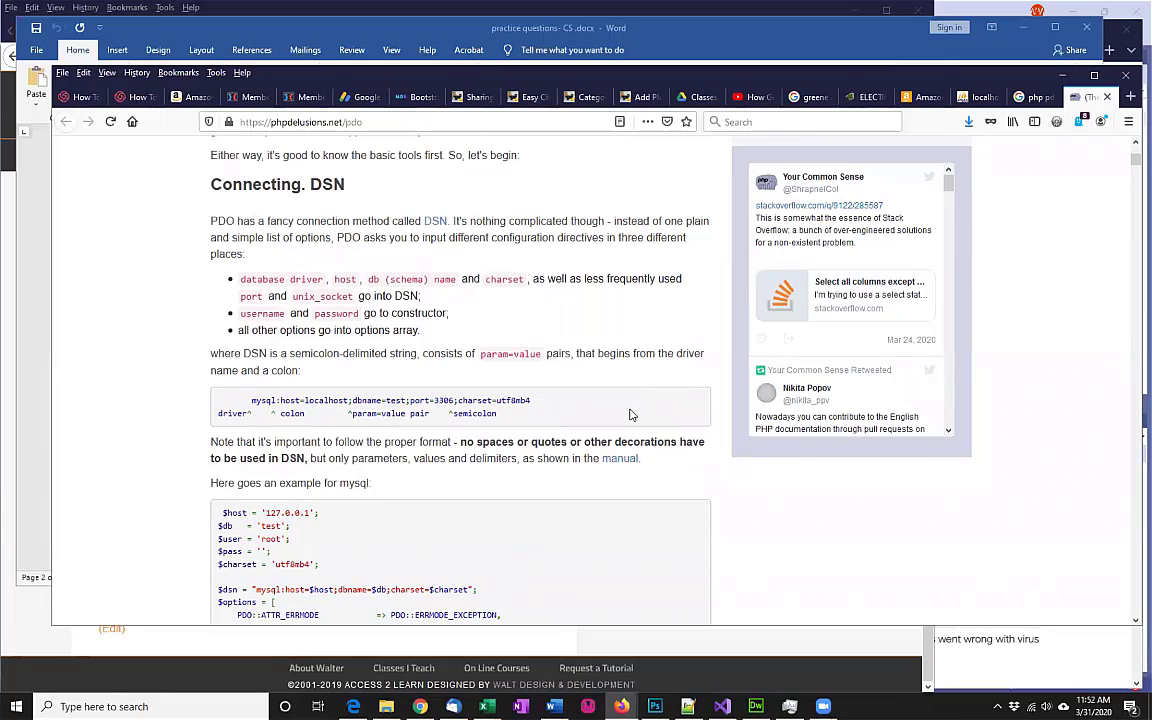
{"action": "scroll", "coordinate": [632, 415], "scroll_direction": "down", "scroll_amount": 2}
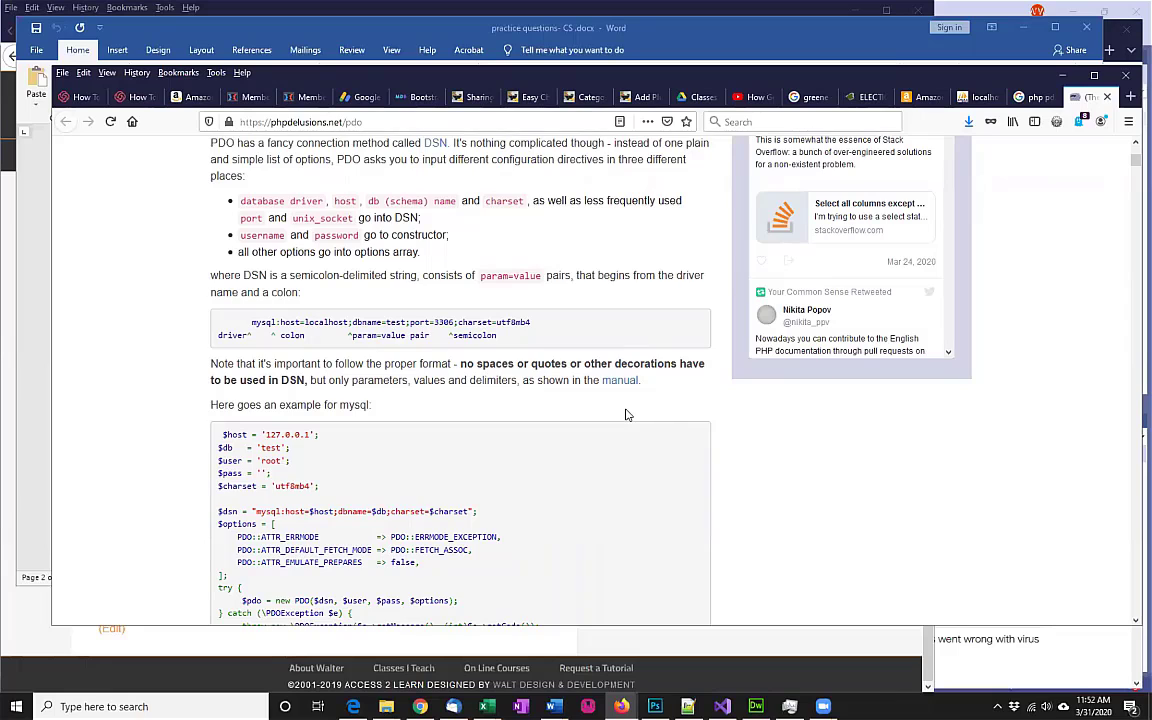
{"action": "scroll", "coordinate": [627, 414], "scroll_direction": "down", "scroll_amount": 2}
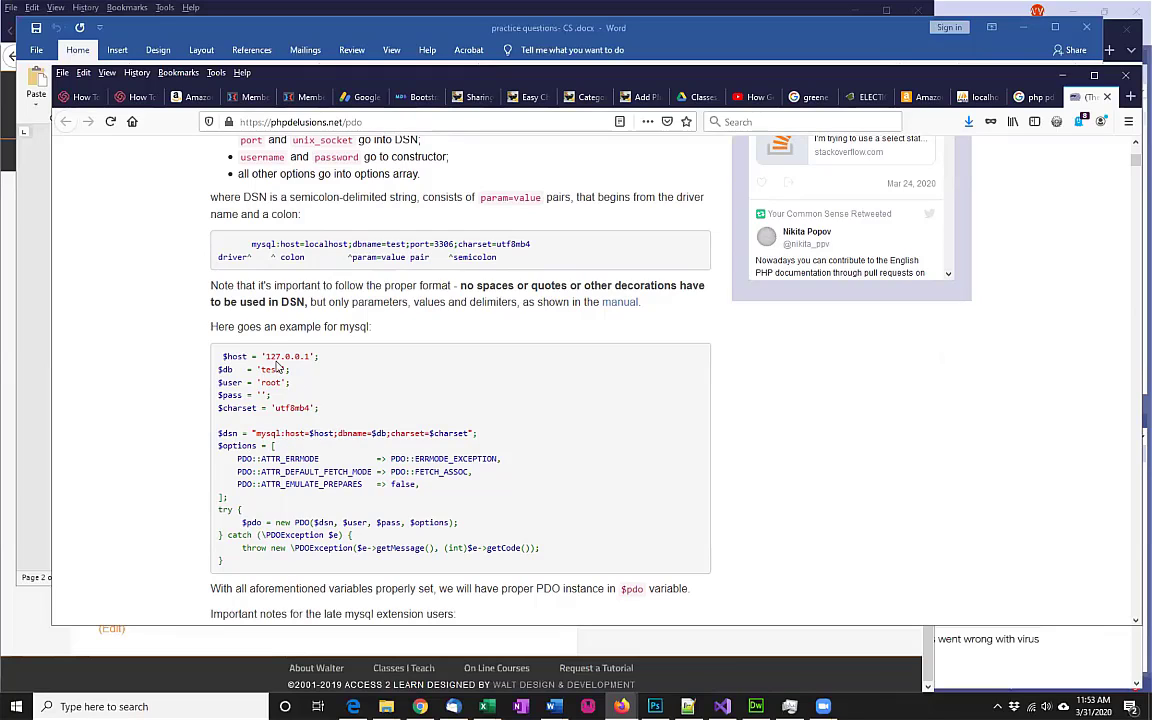
{"action": "left_click_drag", "start_coordinate": [267, 356], "coordinate": [311, 356]}
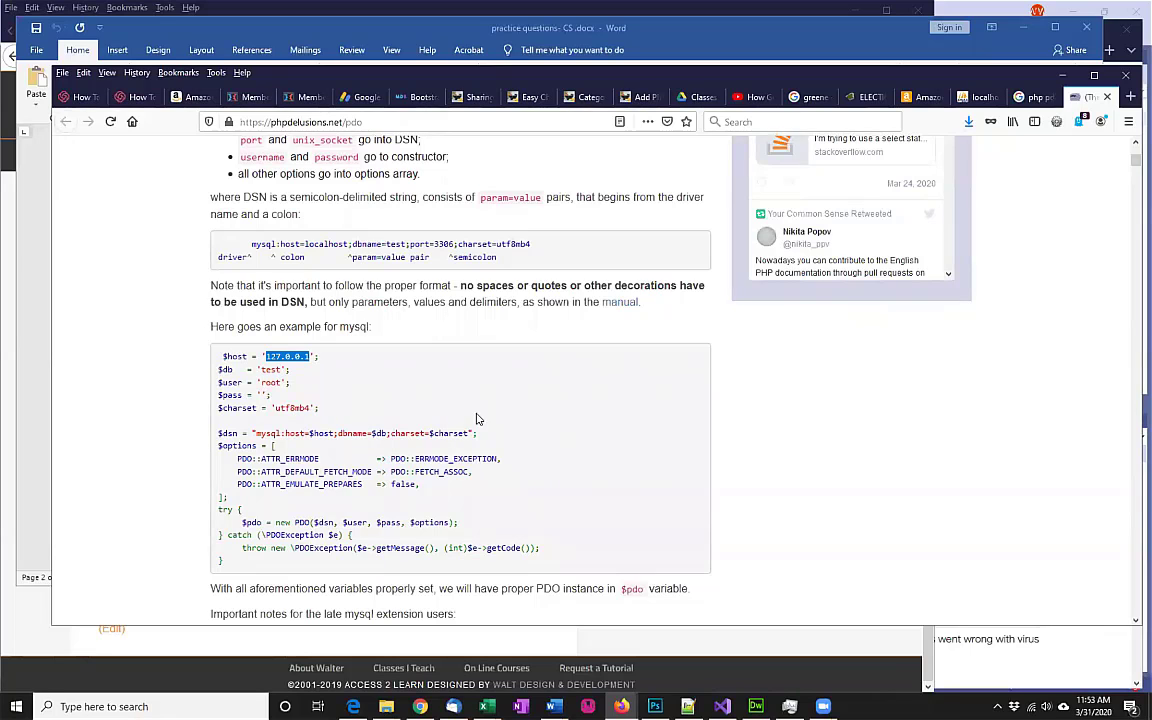
{"action": "scroll", "coordinate": [488, 414], "scroll_direction": "down", "scroll_amount": 1}
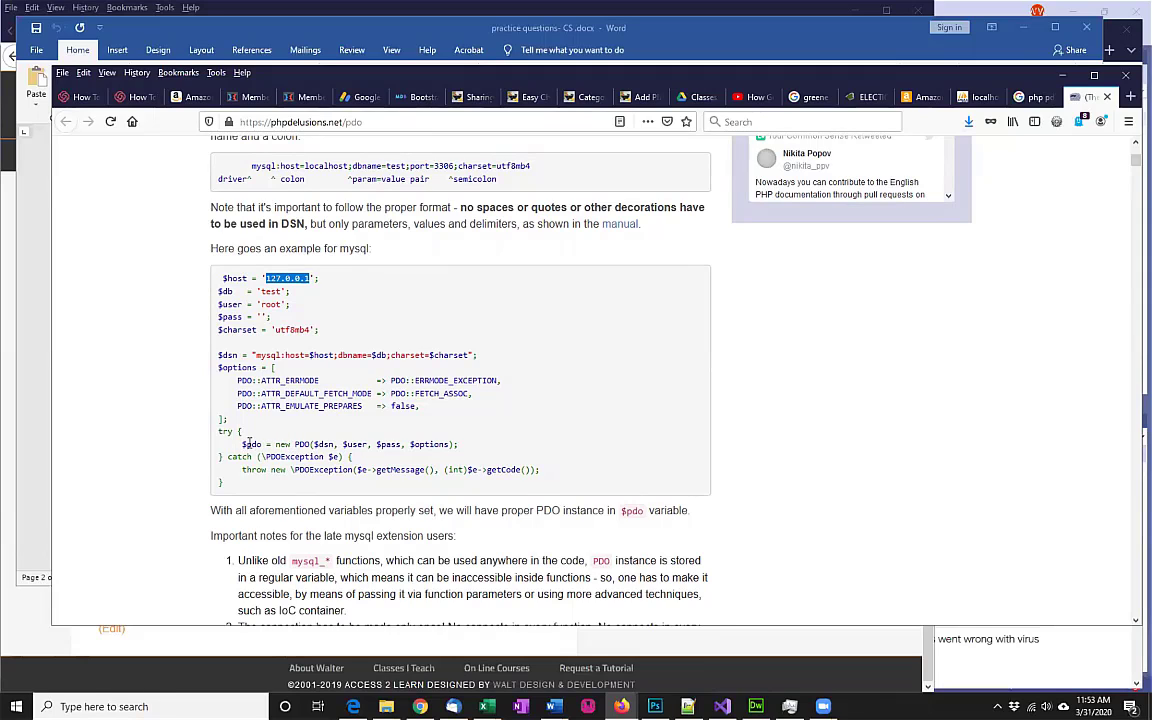
{"action": "left_click_drag", "start_coordinate": [244, 444], "coordinate": [460, 445]}
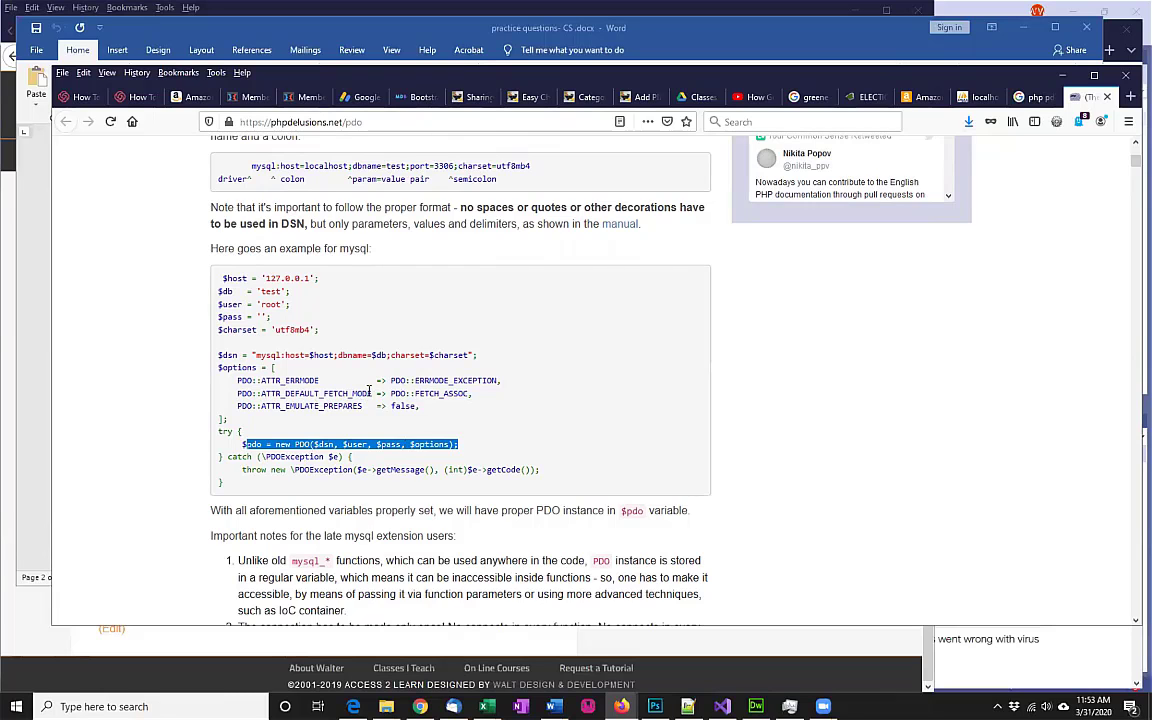
Step: Review the PDO::query() and prepared statement examples, highlighting the SELECT string, the ? placeholders, the :email placeholder and the $email variable
{"action": "scroll", "coordinate": [368, 388], "scroll_direction": "down", "scroll_amount": 10}
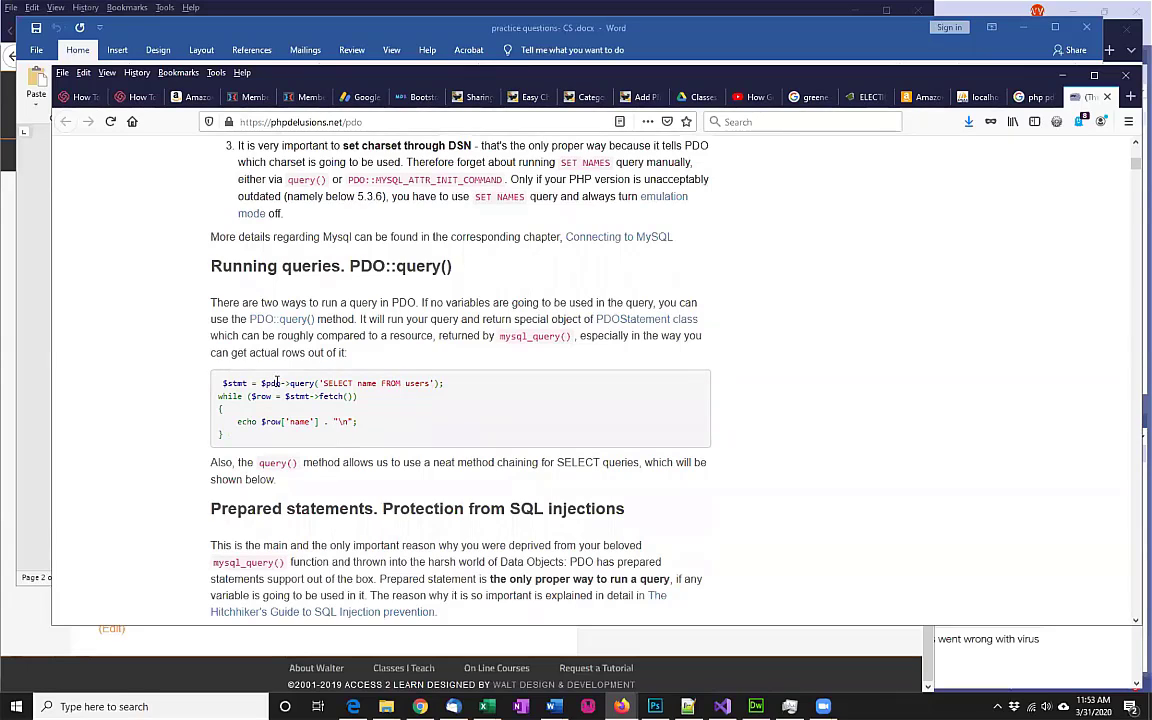
{"action": "left_click_drag", "start_coordinate": [319, 383], "coordinate": [434, 385]}
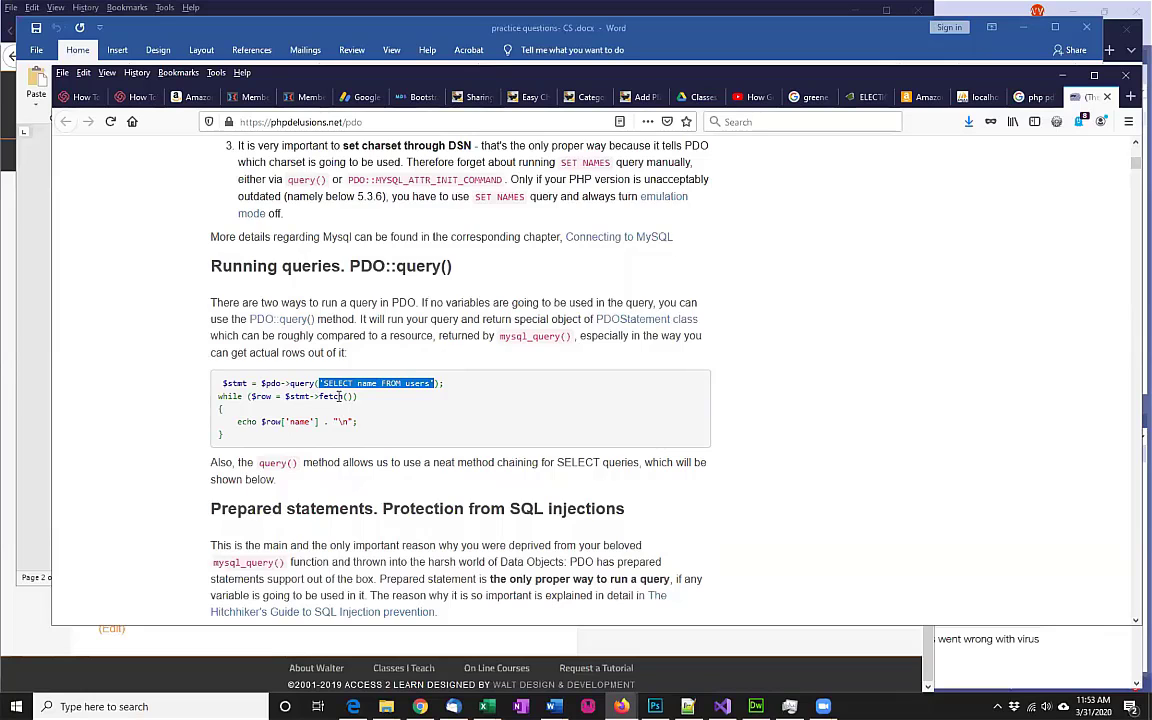
{"action": "scroll", "coordinate": [338, 397], "scroll_direction": "down", "scroll_amount": 4}
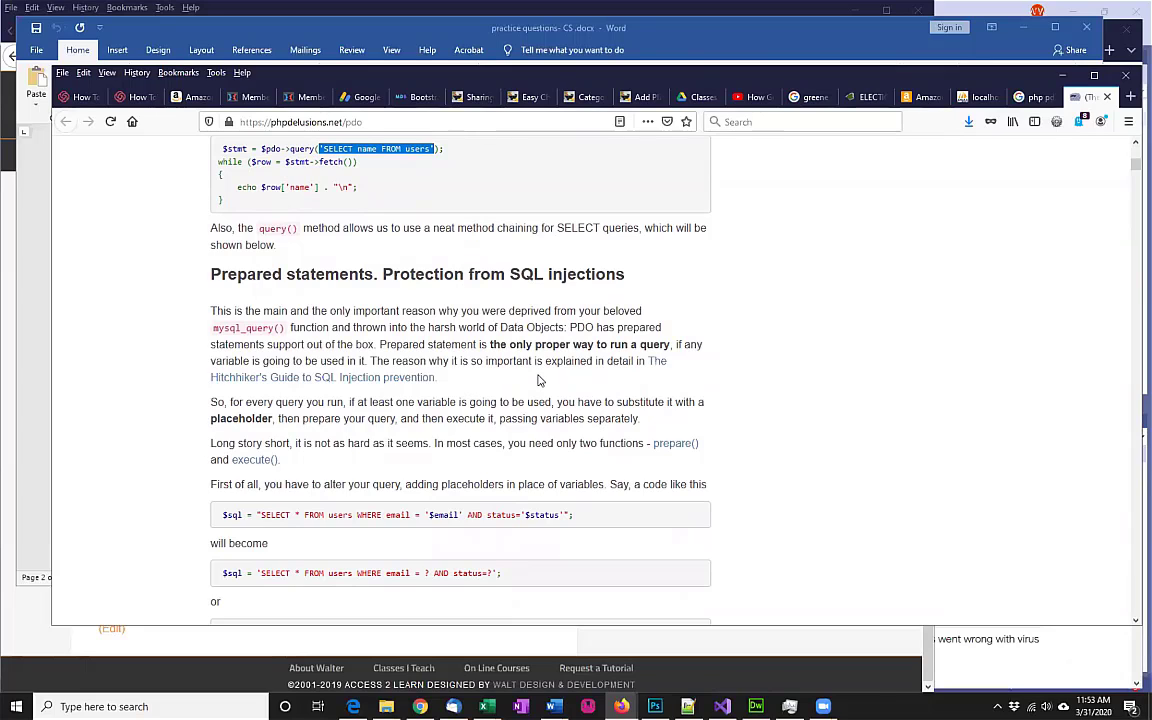
{"action": "double_click", "coordinate": [426, 573]}
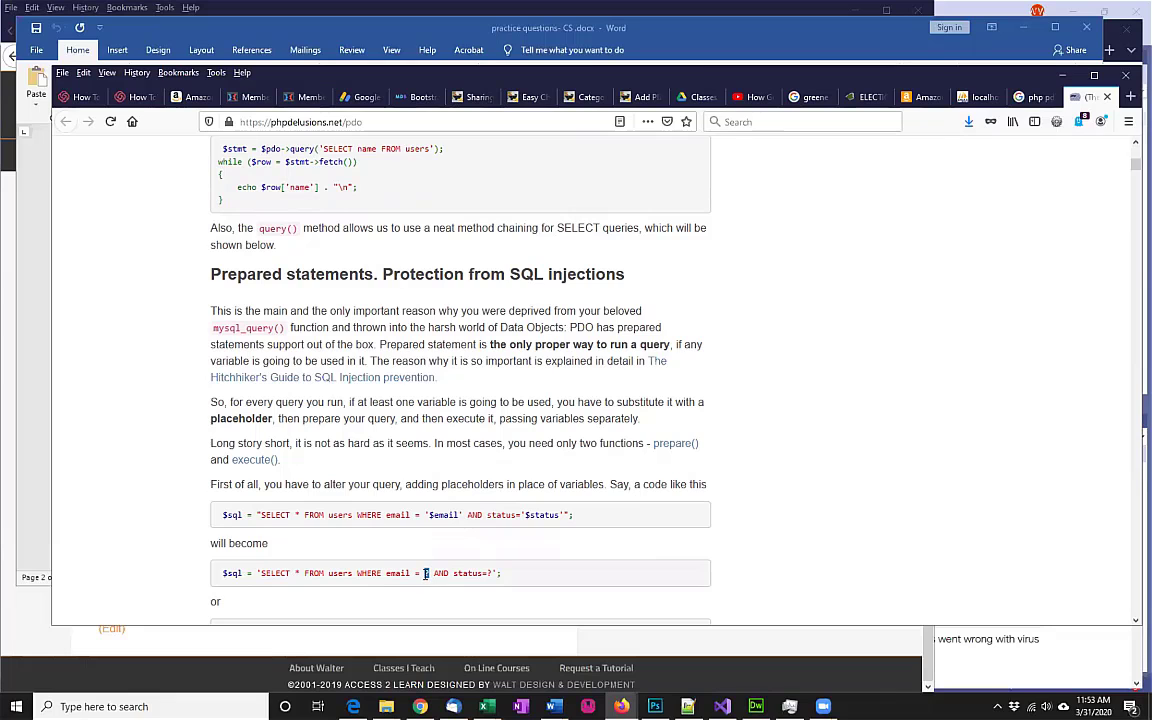
{"action": "double_click", "coordinate": [489, 573]}
{"action": "scroll", "coordinate": [491, 573], "scroll_direction": "down", "scroll_amount": 3}
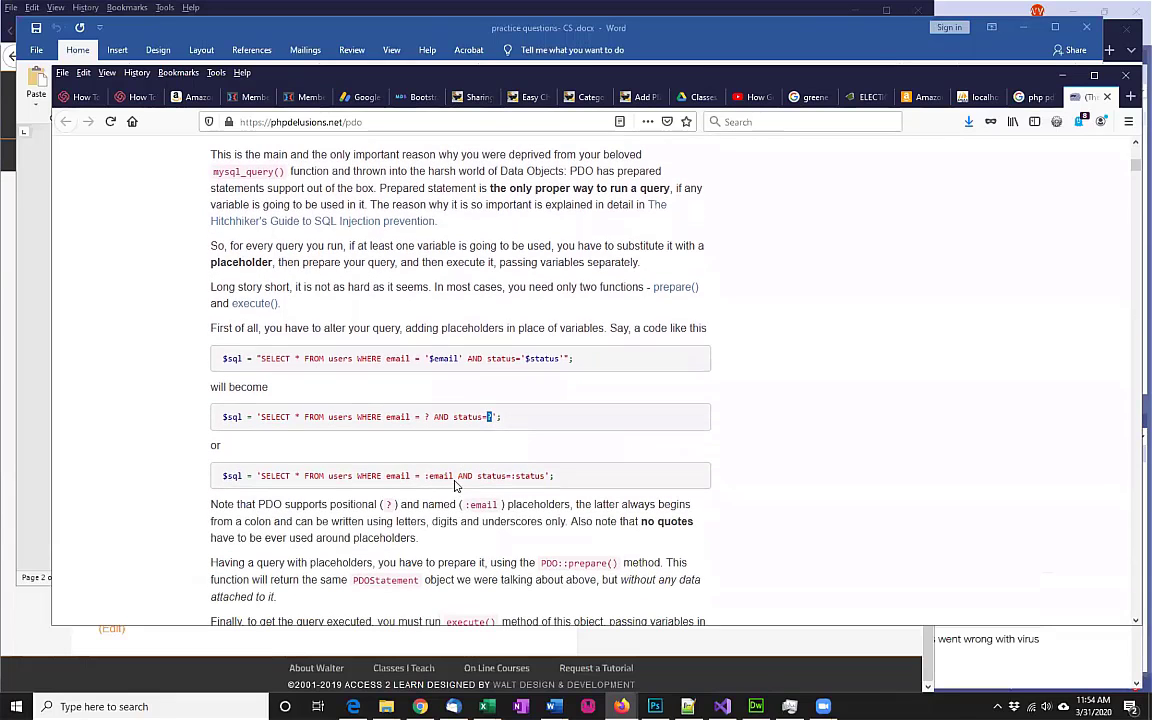
{"action": "double_click", "coordinate": [436, 476]}
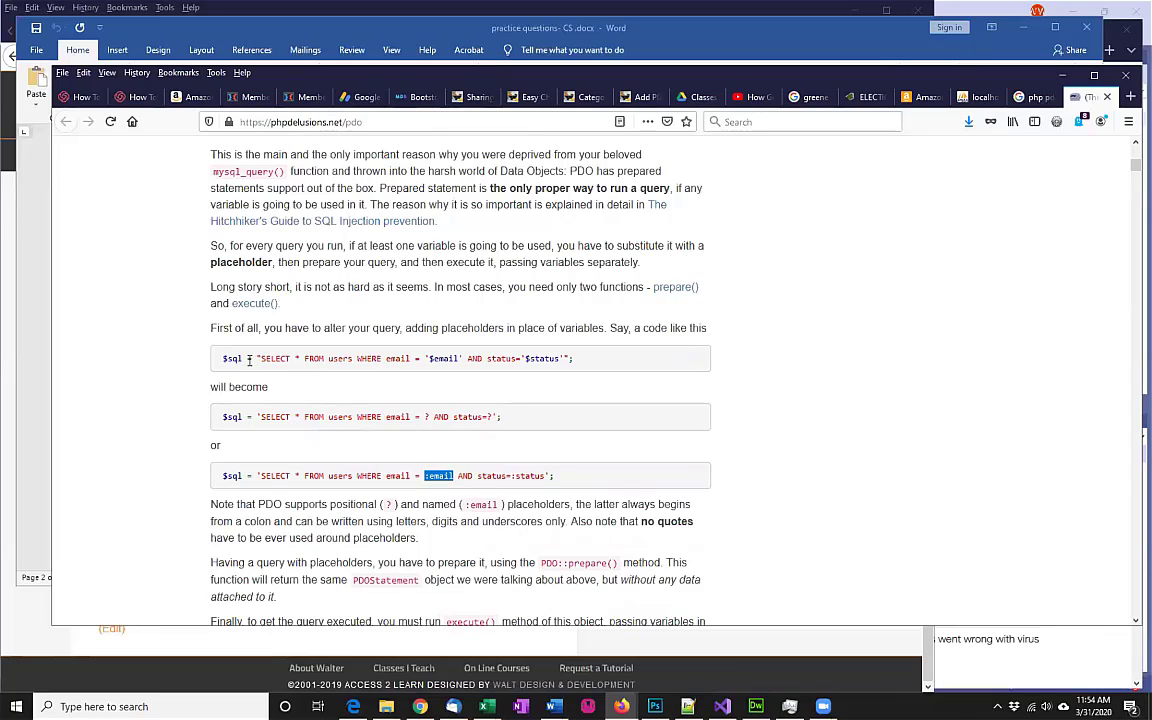
{"action": "left_click_drag", "start_coordinate": [428, 359], "coordinate": [461, 358]}
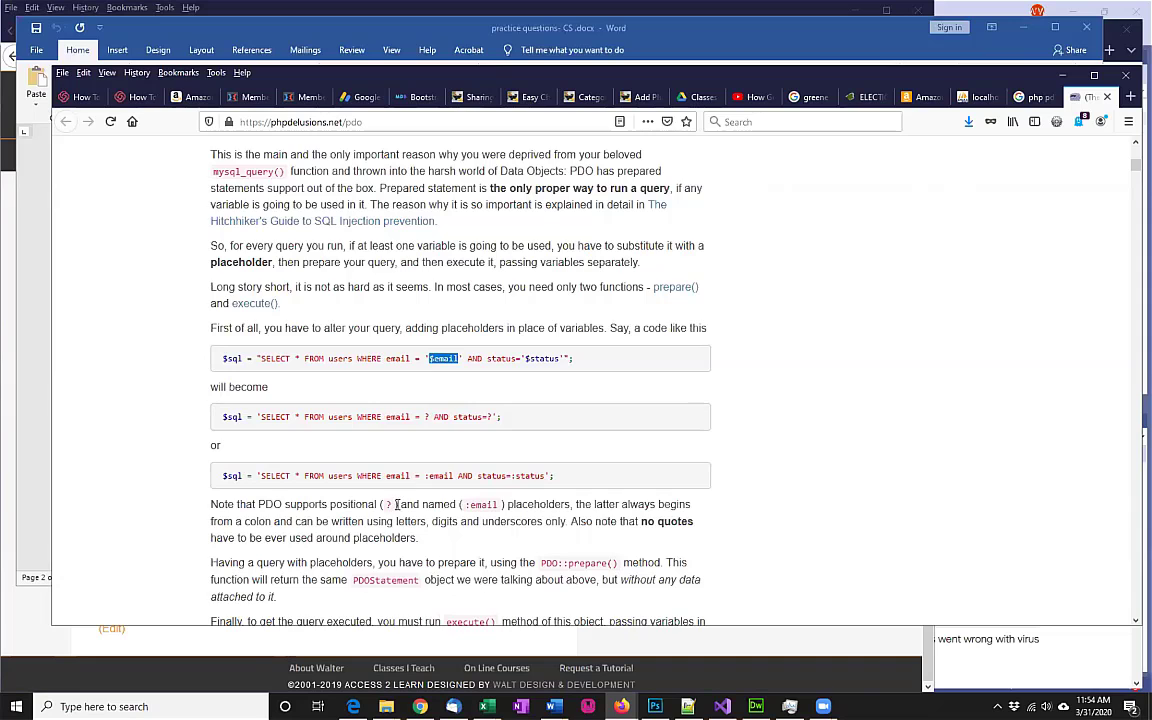
Step: Examine the prepare() and execute() code, highlighting both execute calls, and read on to the "Binding methods" section
{"action": "scroll", "coordinate": [399, 505], "scroll_direction": "down", "scroll_amount": 5}
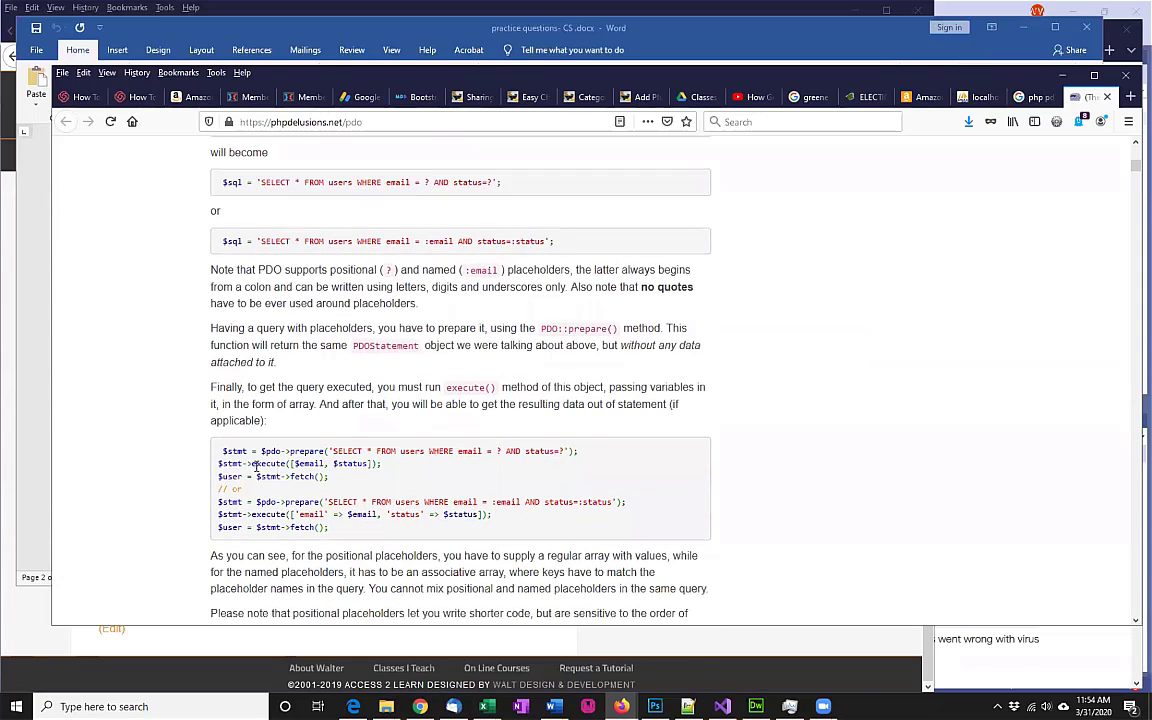
{"action": "left_click_drag", "start_coordinate": [224, 463], "coordinate": [290, 464]}
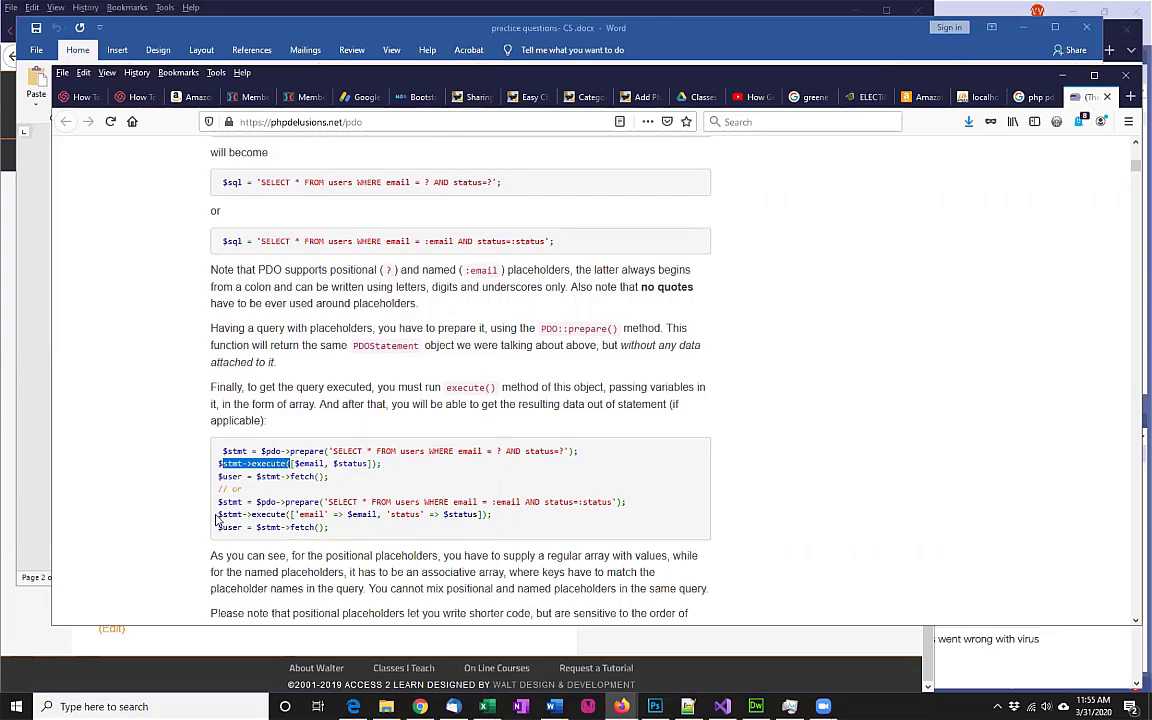
{"action": "left_click_drag", "start_coordinate": [216, 516], "coordinate": [521, 522]}
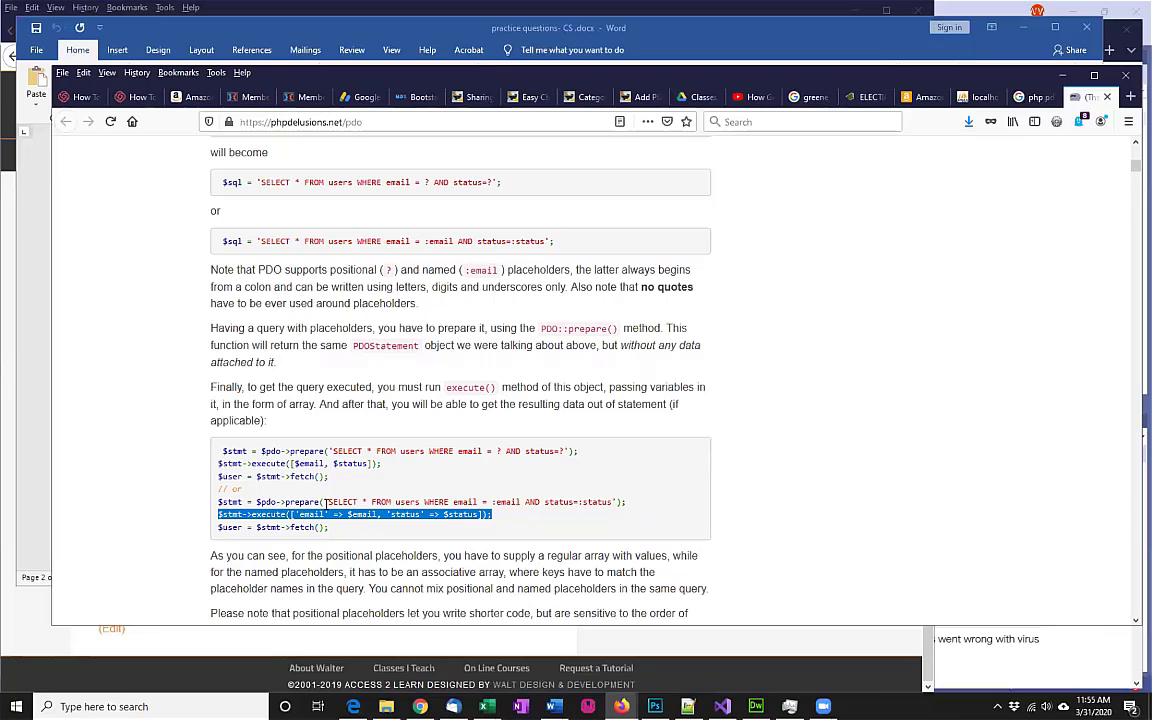
{"action": "scroll", "coordinate": [325, 502], "scroll_direction": "down", "scroll_amount": 3}
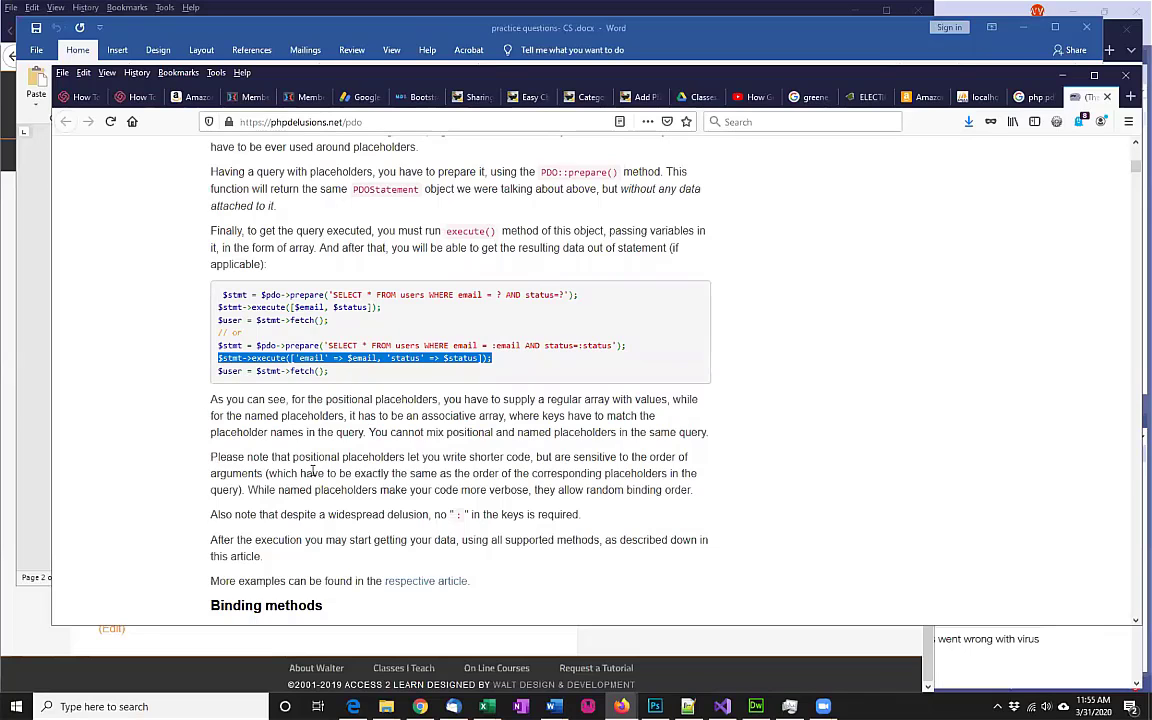
{"action": "scroll", "coordinate": [277, 535], "scroll_direction": "down", "scroll_amount": 5}
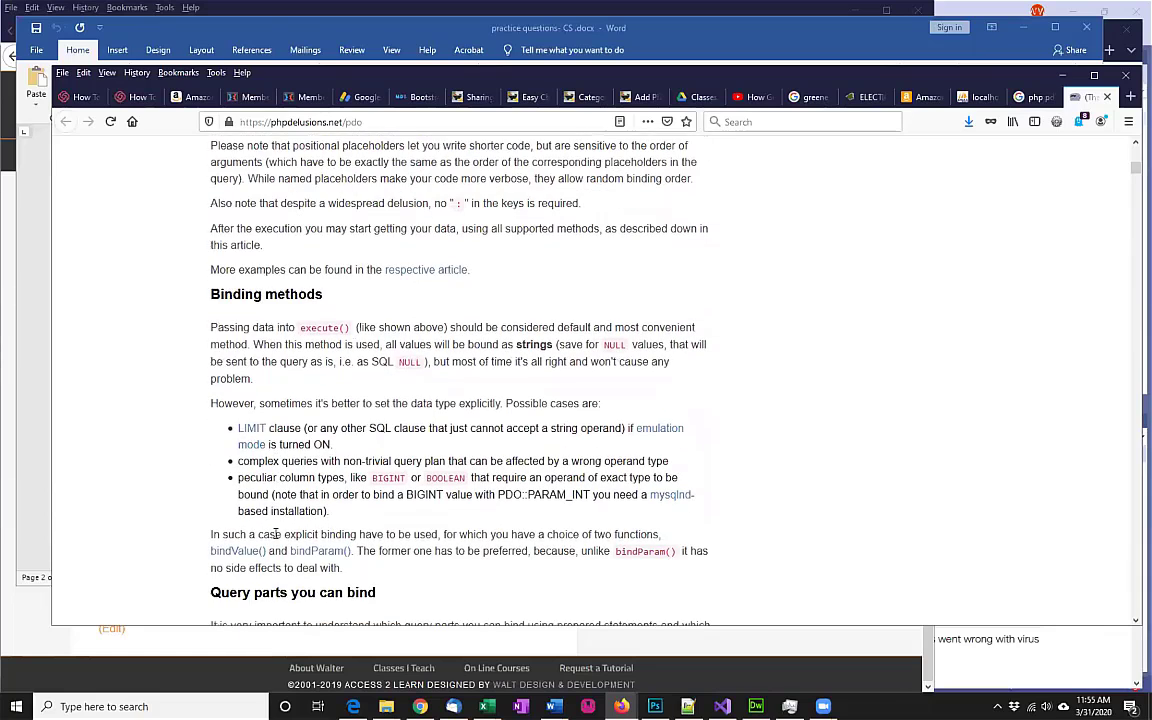
Step: Return to the "Prepared statements. Protection from SQL injections" section and highlight mysql_query() in its first paragraph
{"action": "scroll", "coordinate": [277, 535], "scroll_direction": "up", "scroll_amount": 4}
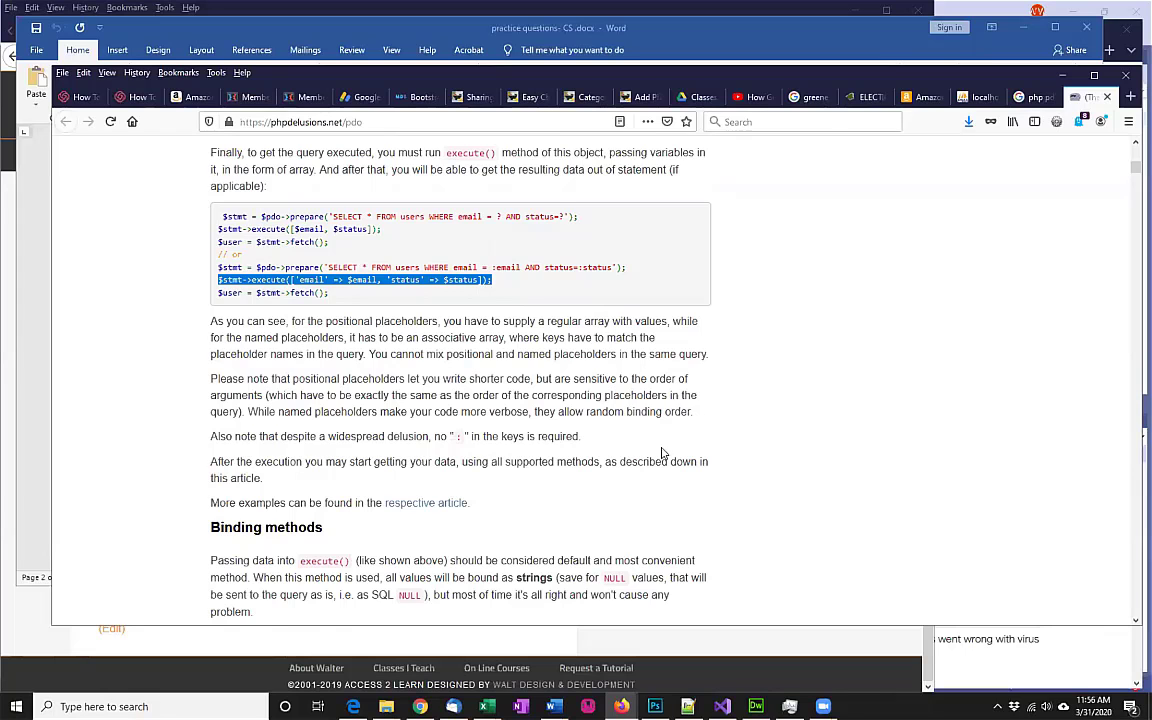
{"action": "scroll", "coordinate": [681, 447], "scroll_direction": "up", "scroll_amount": 8}
{"action": "scroll", "coordinate": [651, 458], "scroll_direction": "up", "scroll_amount": 1}
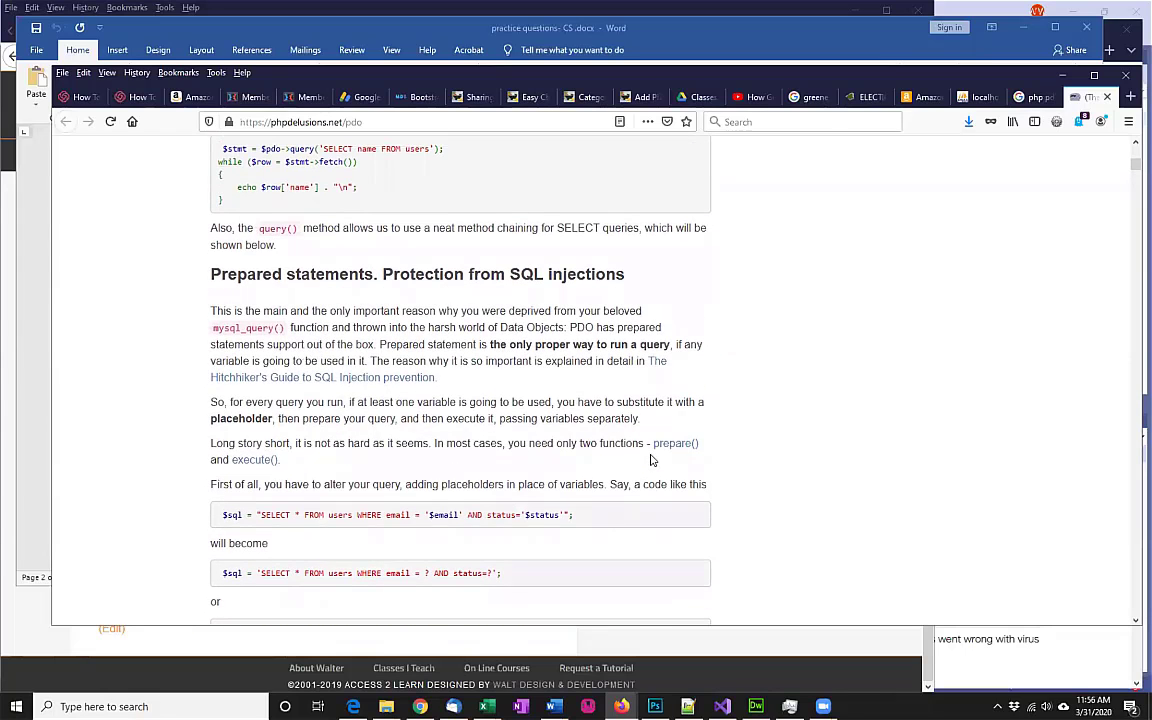
{"action": "left_click_drag", "start_coordinate": [285, 328], "coordinate": [211, 330]}
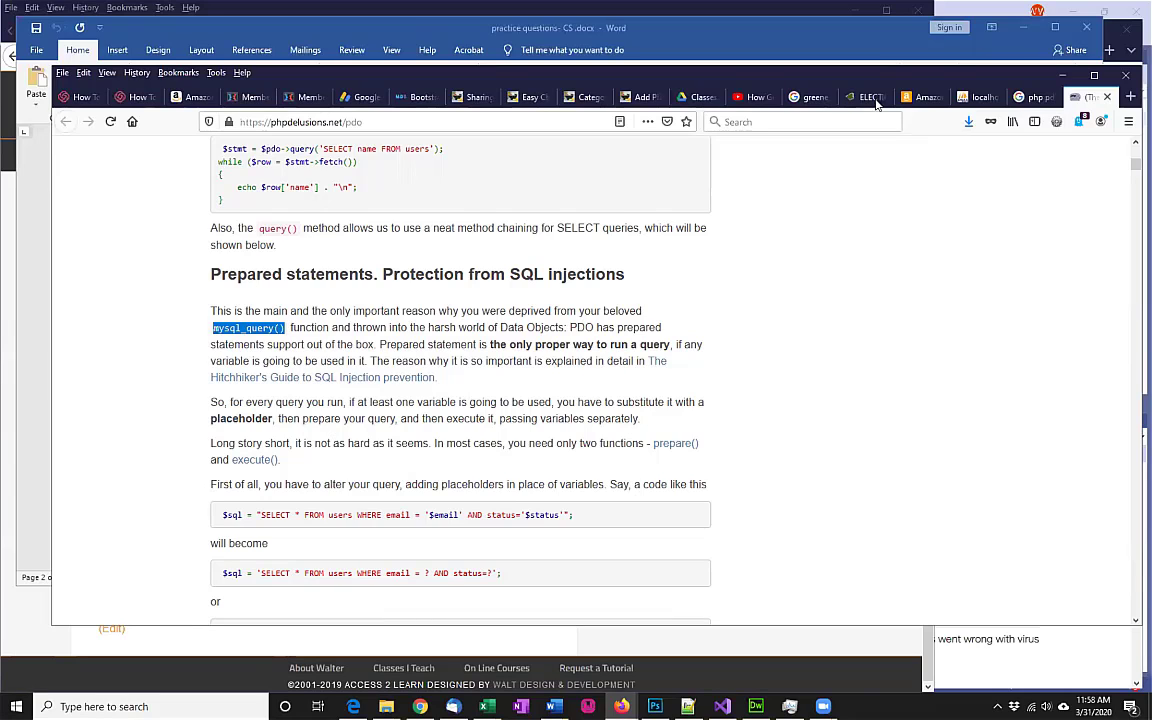
Step: Switch back to phpMyAdmin, open the questions table's insert form, and look through the functions offered for the title column
{"action": "left_click", "coordinate": [979, 98]}
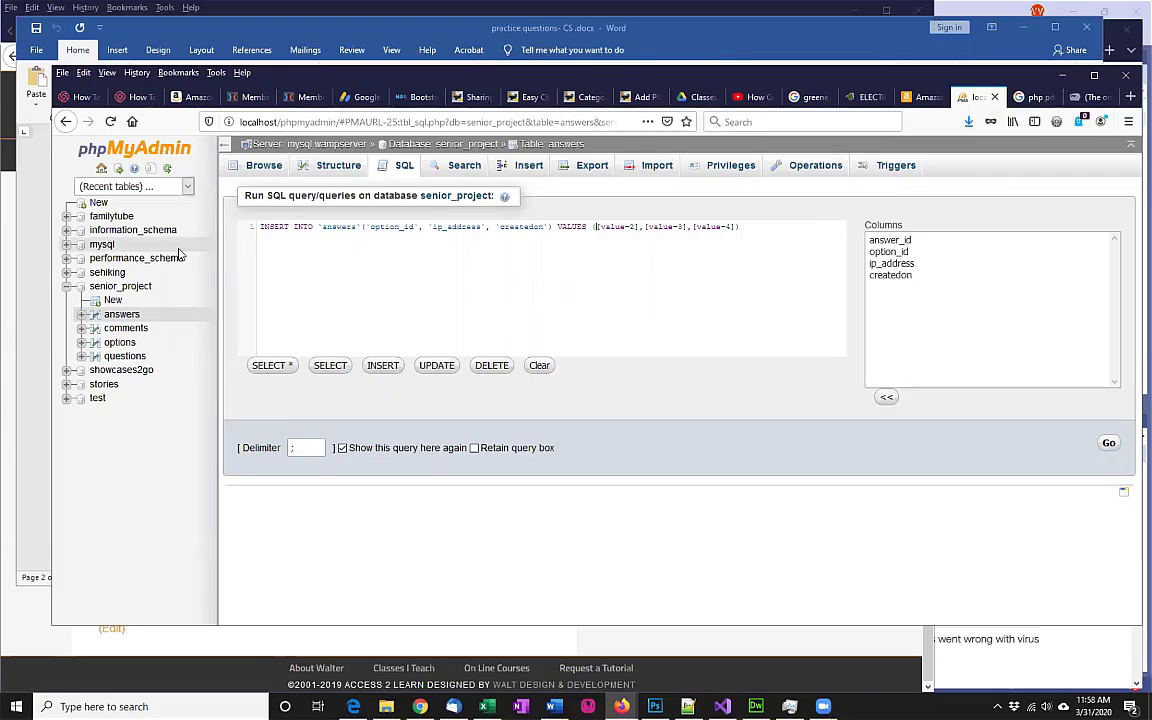
{"action": "left_click", "coordinate": [125, 357]}
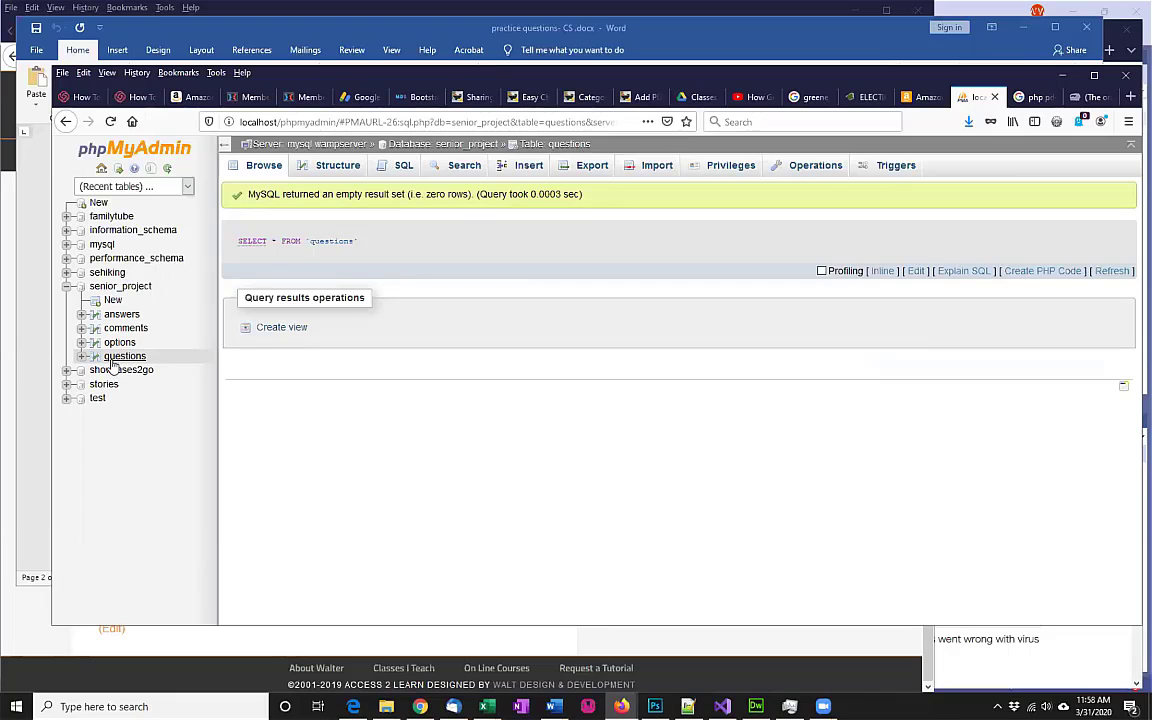
{"action": "left_click", "coordinate": [530, 167]}
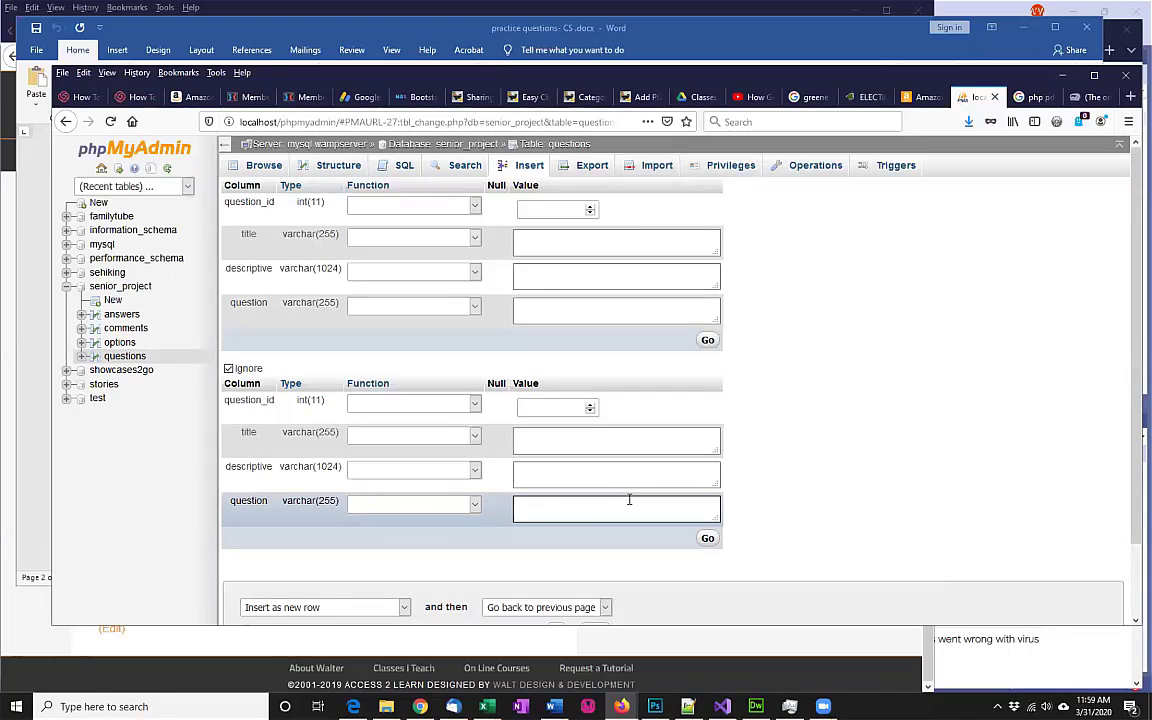
{"action": "left_click", "coordinate": [474, 240]}
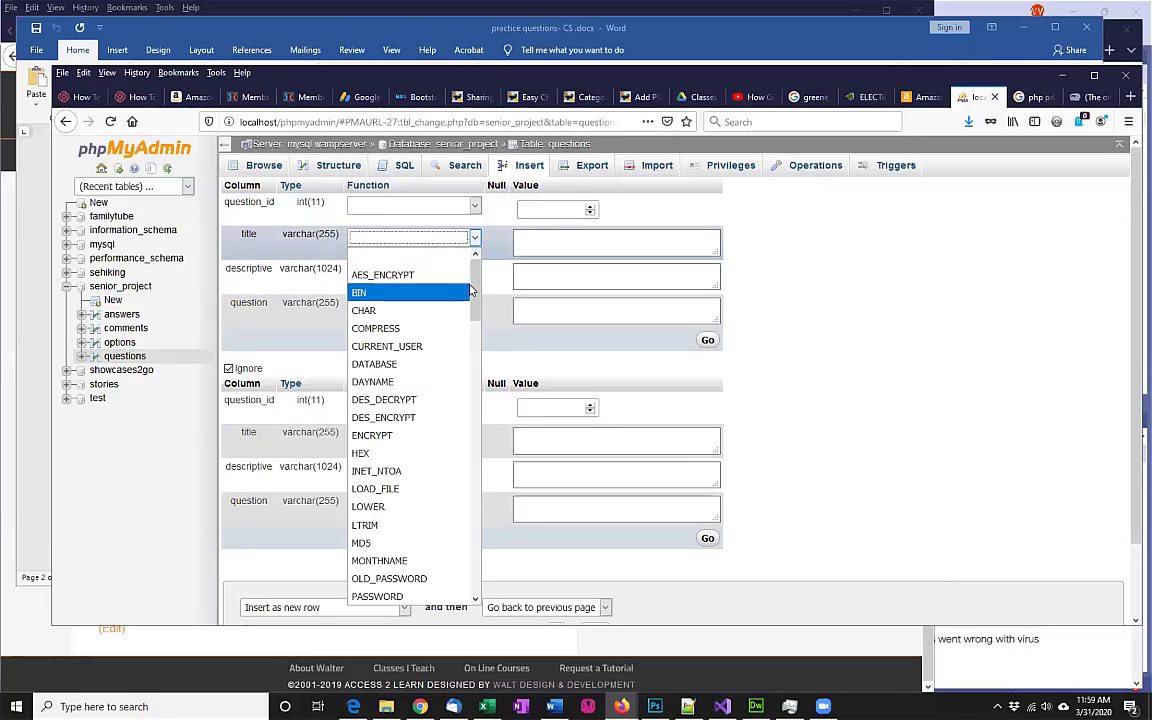
{"action": "mouse_move", "coordinate": [474, 287]}
{"action": "left_mouse_down"}
{"action": "mouse_move", "coordinate": [488, 522]}
{"action": "mouse_move", "coordinate": [476, 326]}
{"action": "left_mouse_up"}
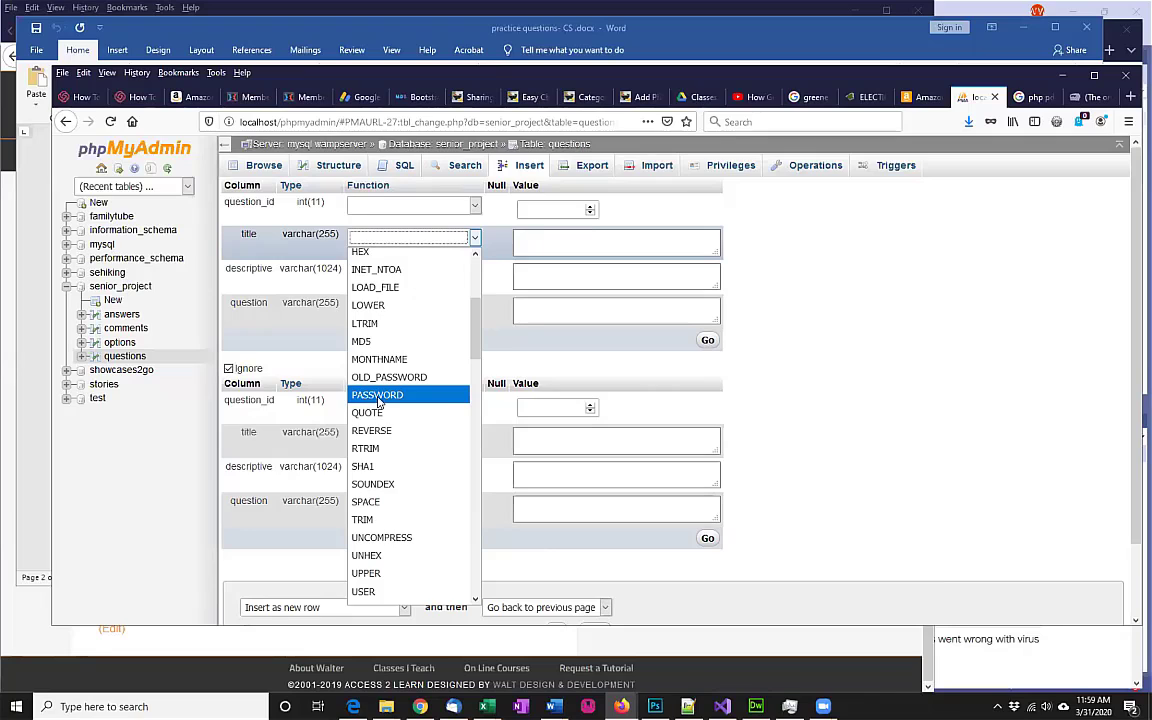
{"action": "scroll", "coordinate": [436, 410], "scroll_direction": "up", "scroll_amount": 4}
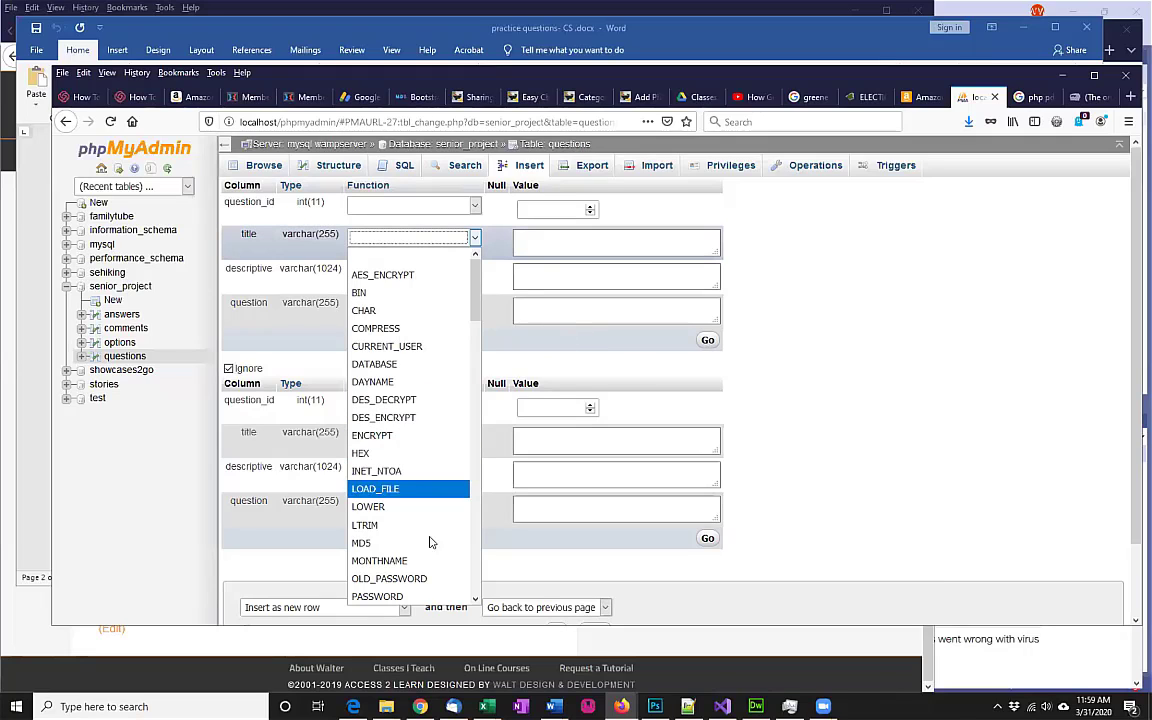
{"action": "left_click", "coordinate": [846, 358]}
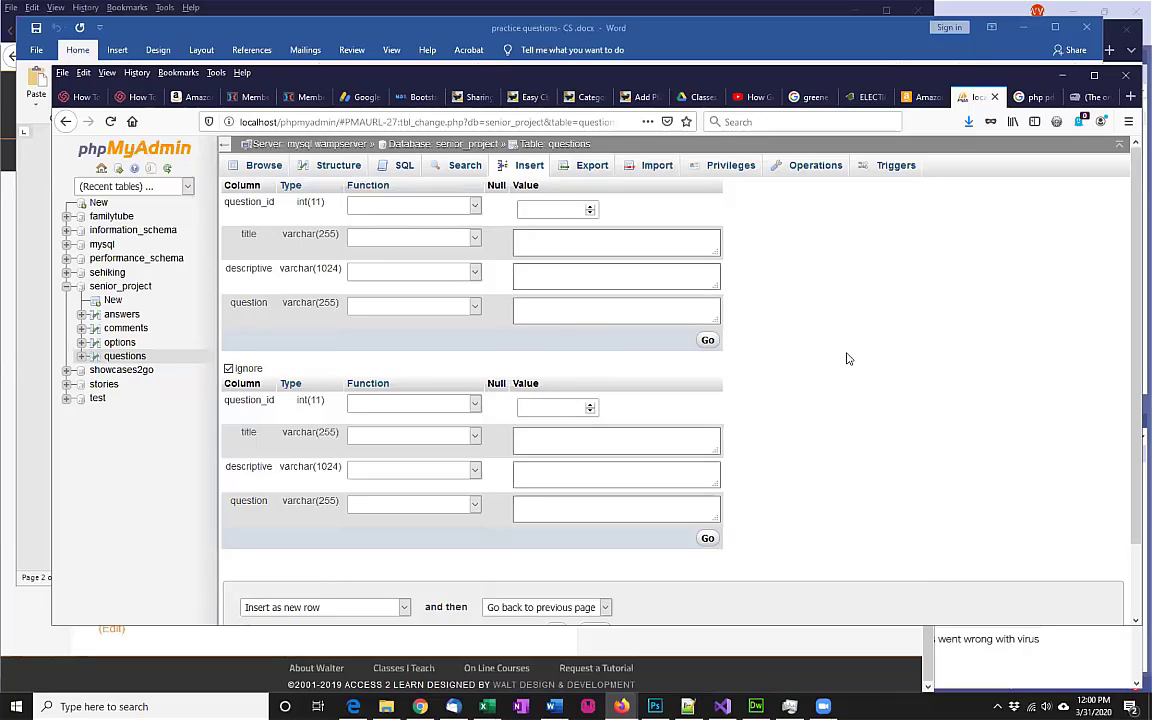
Step: View the options table's insert form, browse the answers table, and open the insert form of the comments table
{"action": "left_click", "coordinate": [120, 342]}
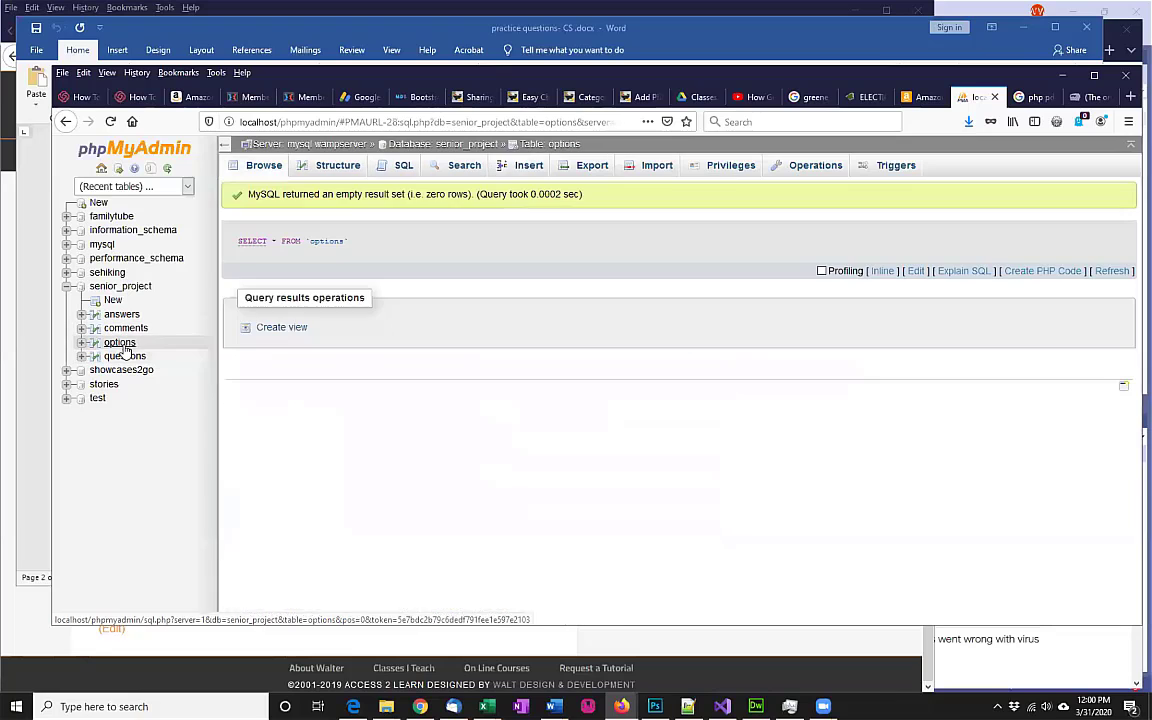
{"action": "left_click", "coordinate": [533, 172]}
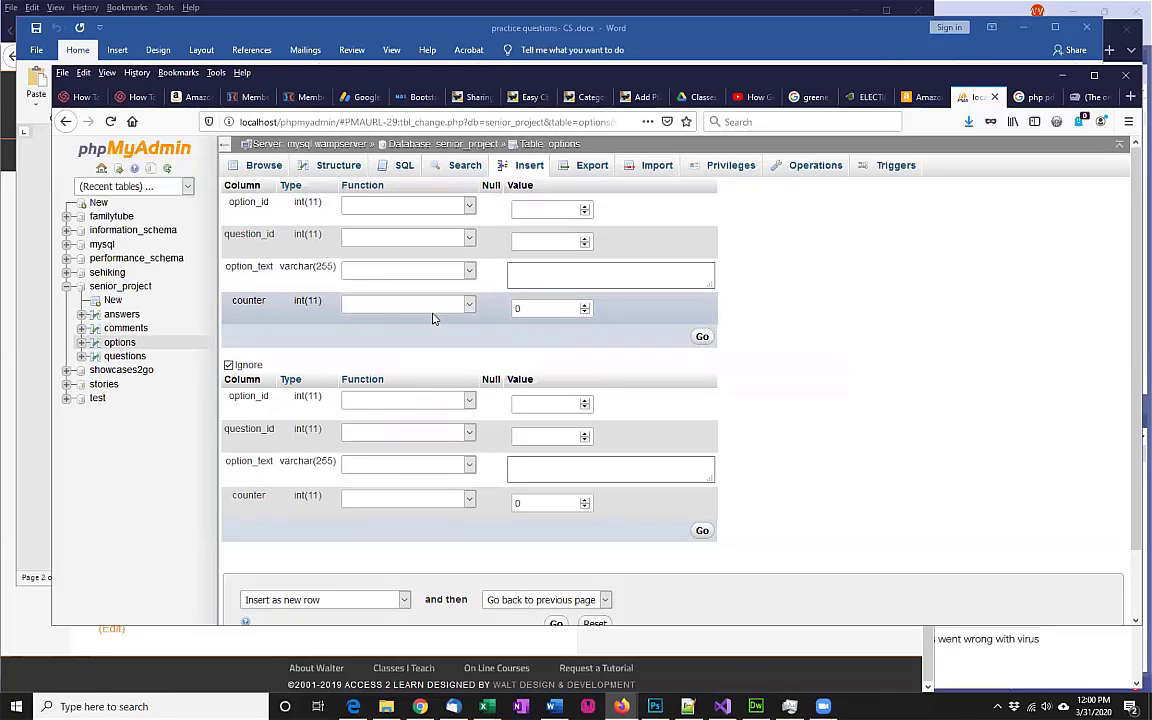
{"action": "left_click", "coordinate": [122, 314]}
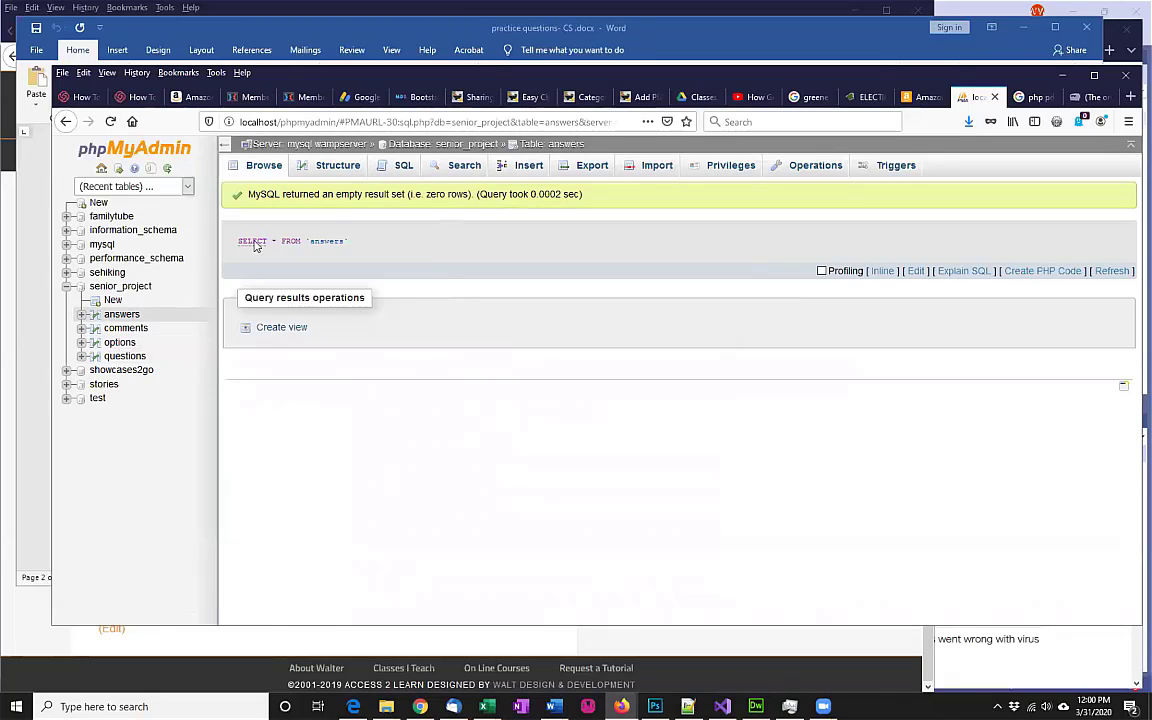
{"action": "left_click", "coordinate": [128, 329]}
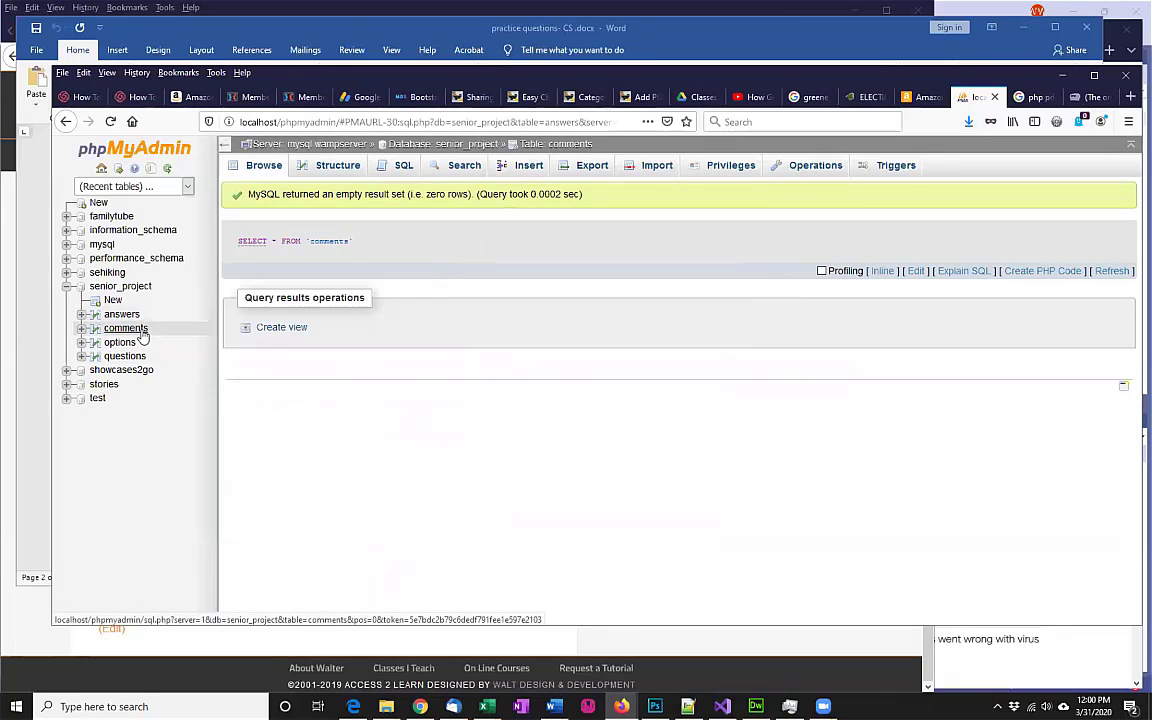
{"action": "left_click", "coordinate": [538, 168]}
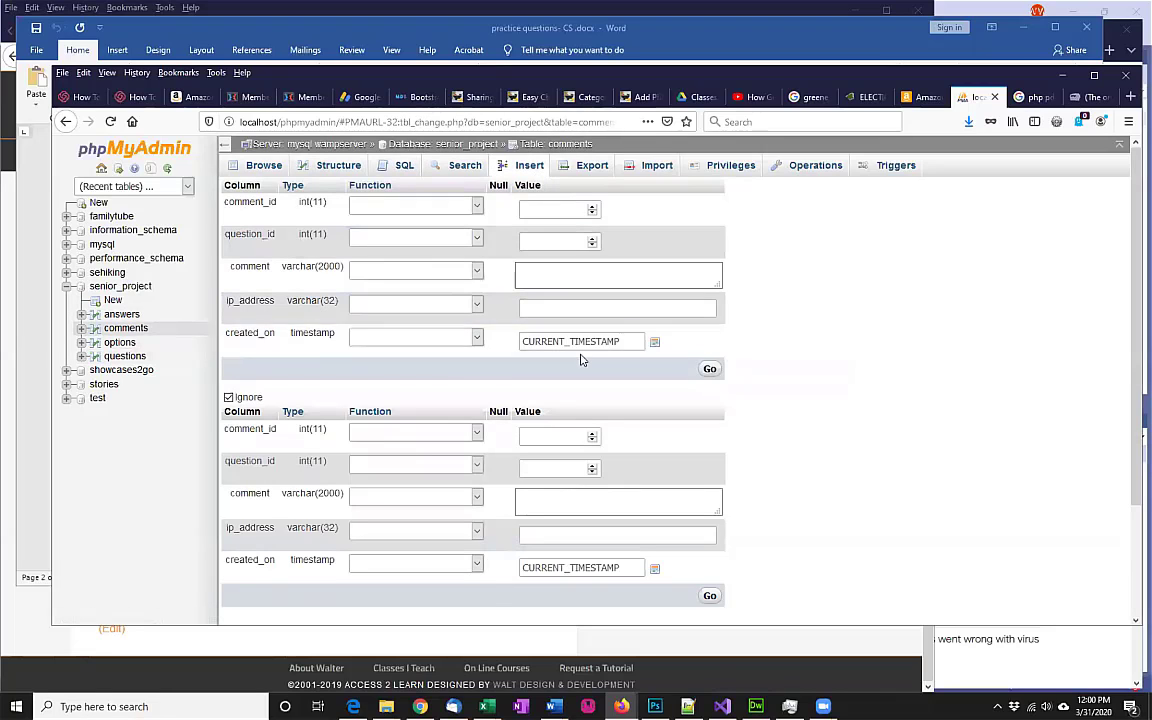